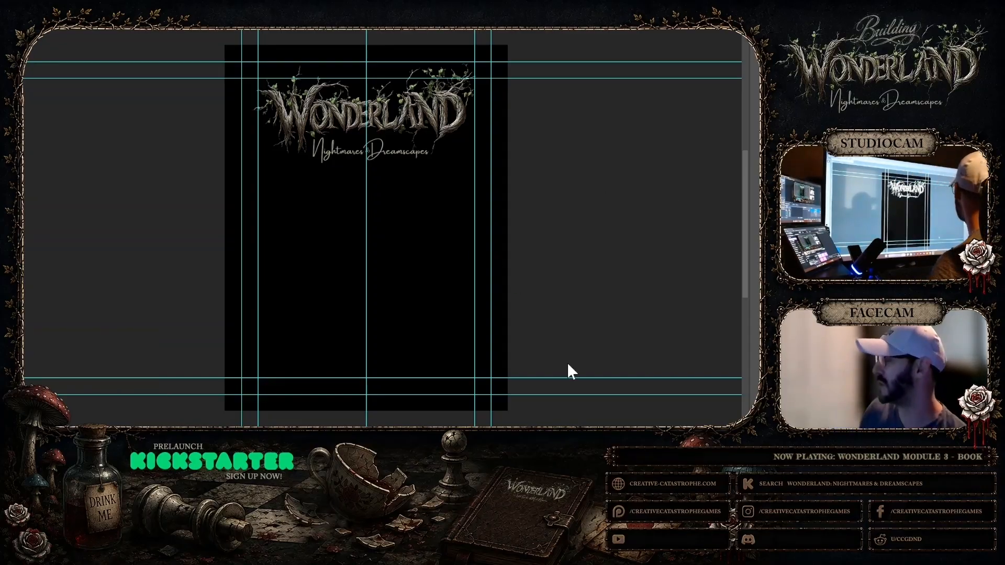
Switch to Midjourney and examine each of the four mushroom tower images in the second row at full size
mouse_move(509, 441)
left_click(465, 413)
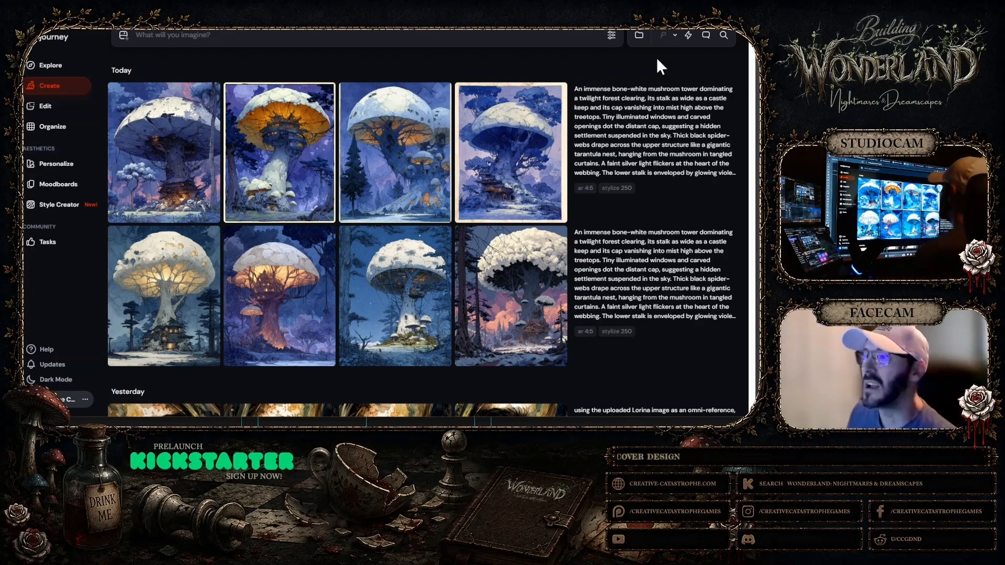
left_click(191, 292)
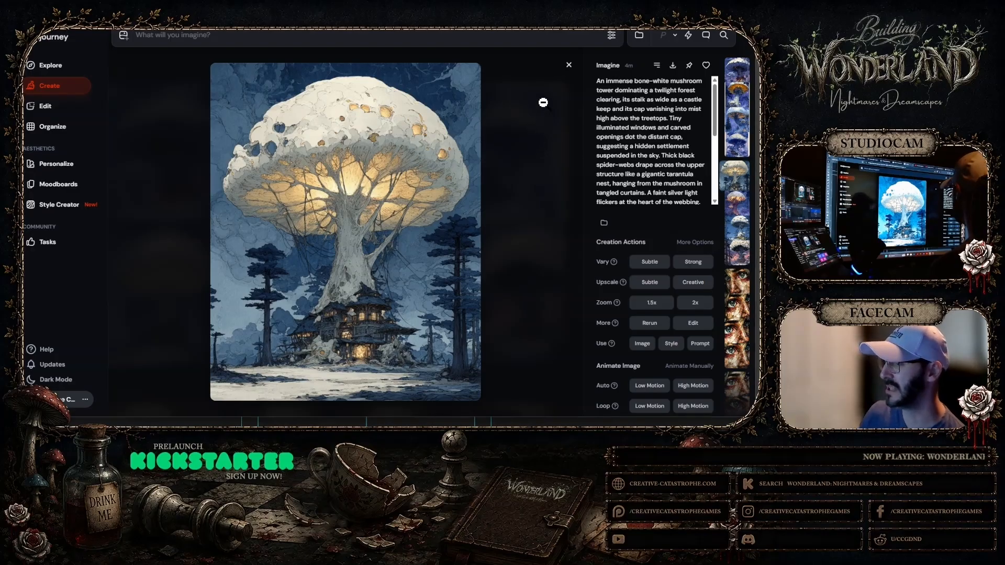
left_click(568, 65)
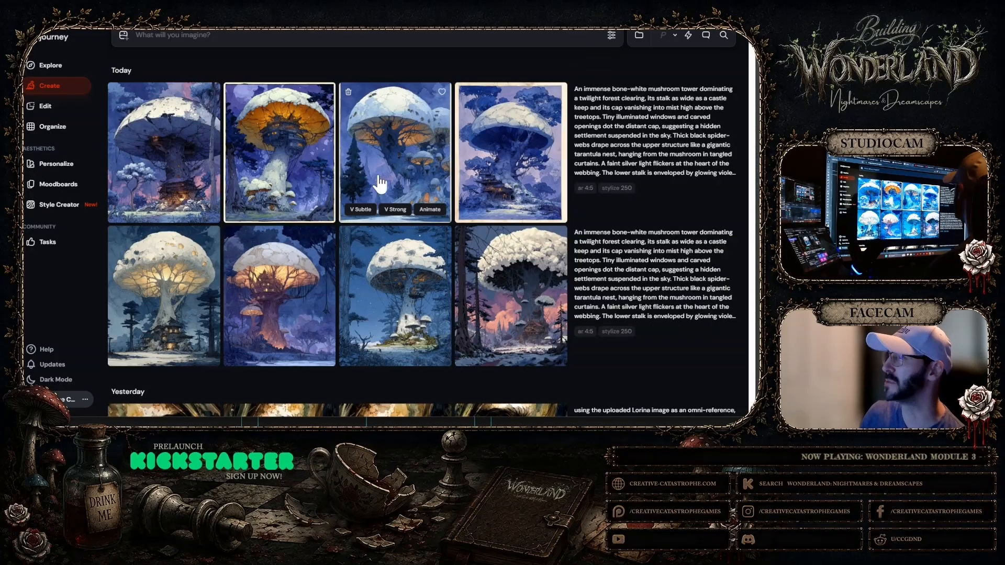
left_click(314, 256)
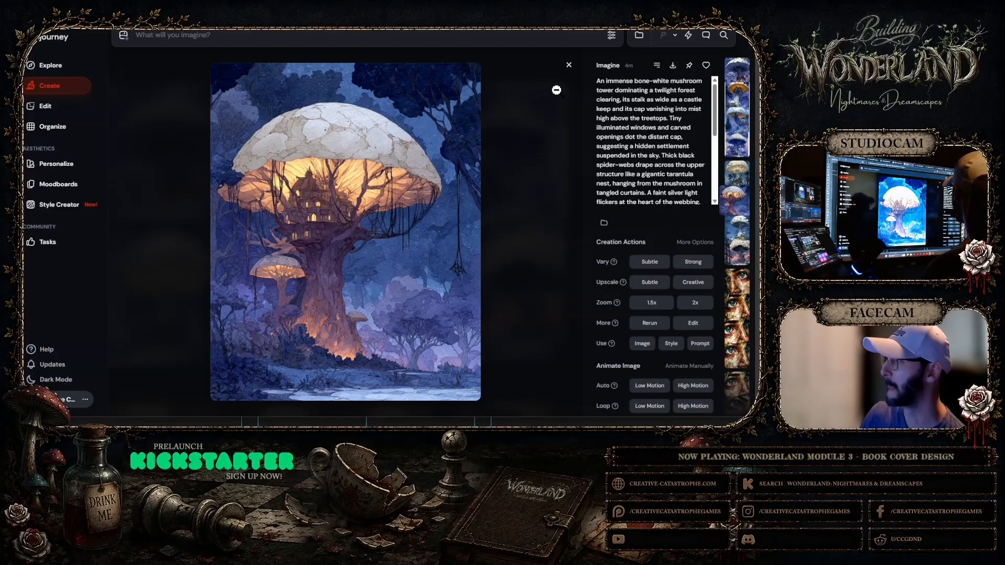
left_click(570, 66)
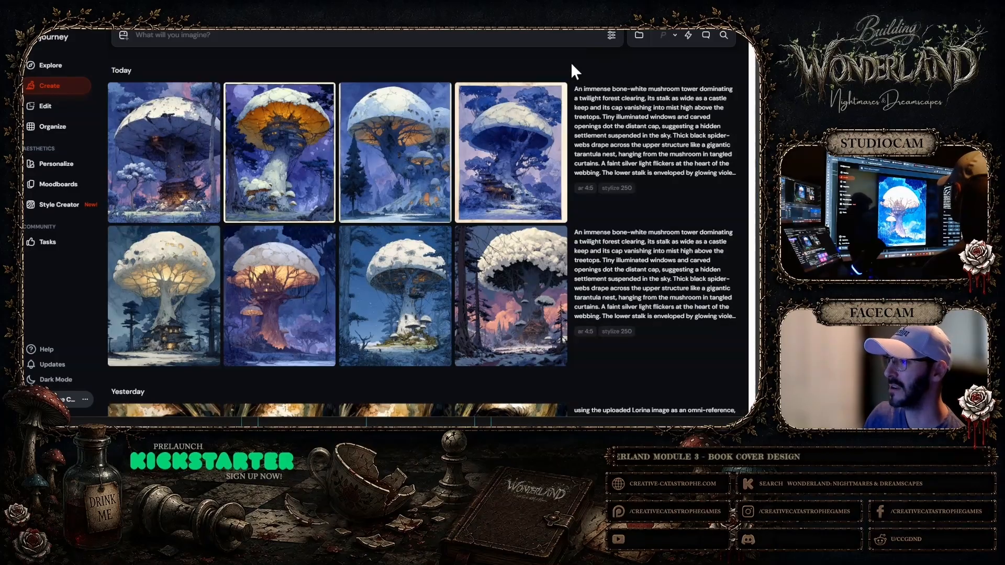
left_click(406, 265)
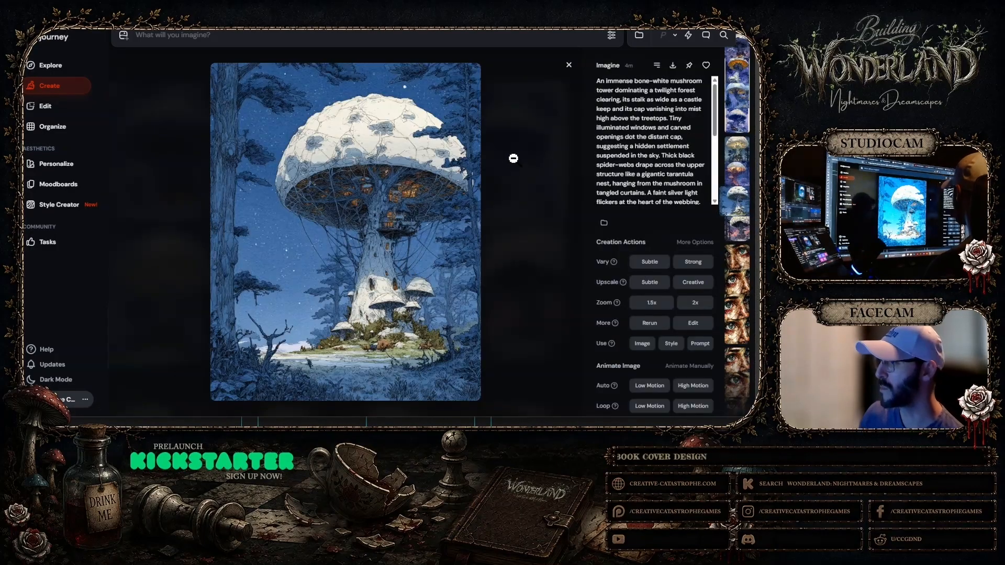
left_click(568, 65)
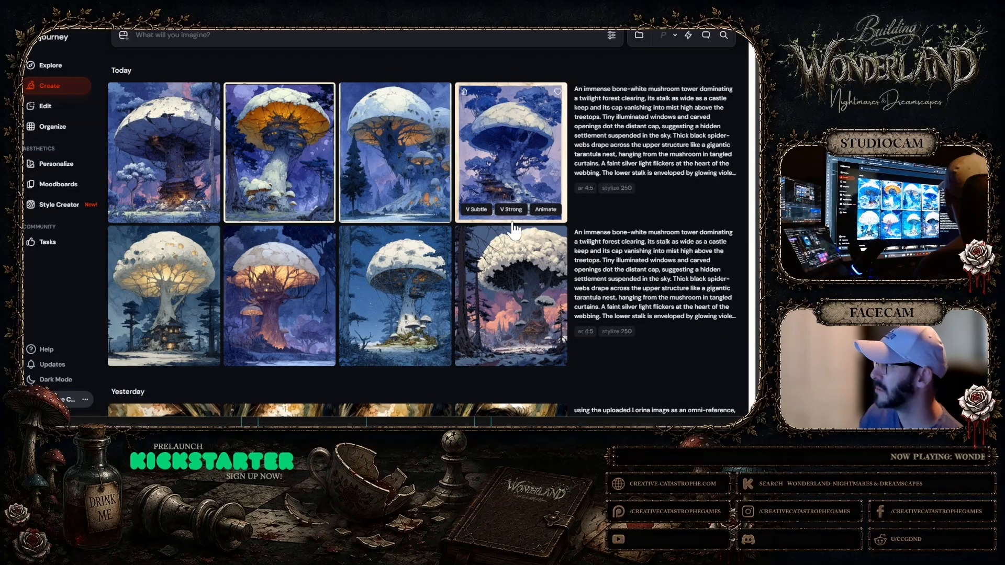
left_click(519, 299)
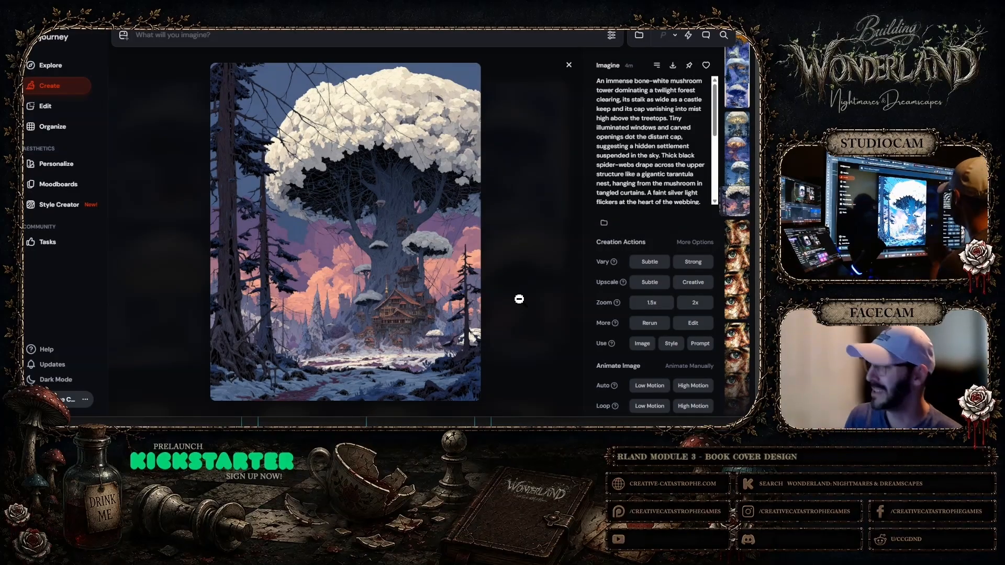
left_click(569, 66)
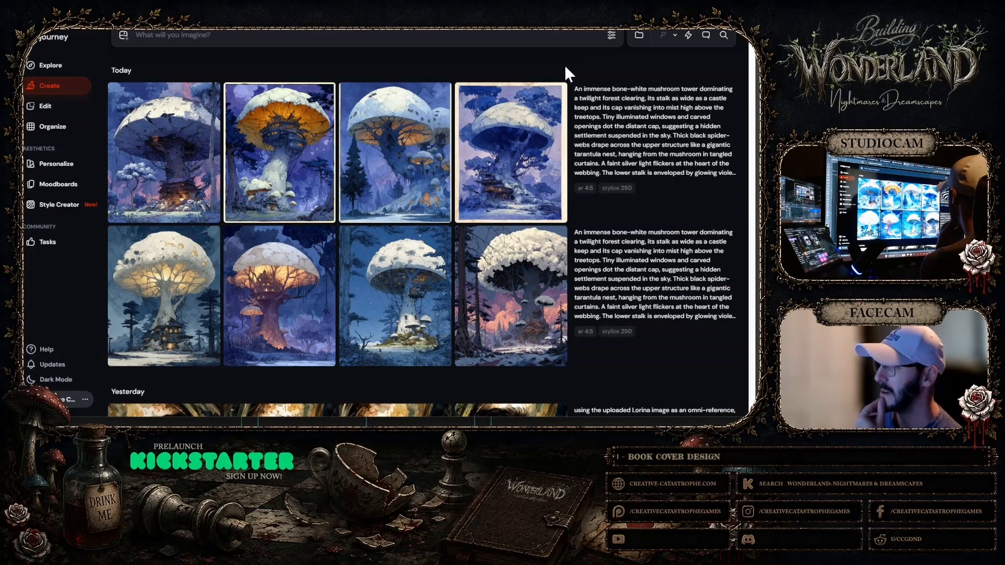
Compare the first image of the upper row with the last three images of the second row, each enlarged
left_click(184, 184)
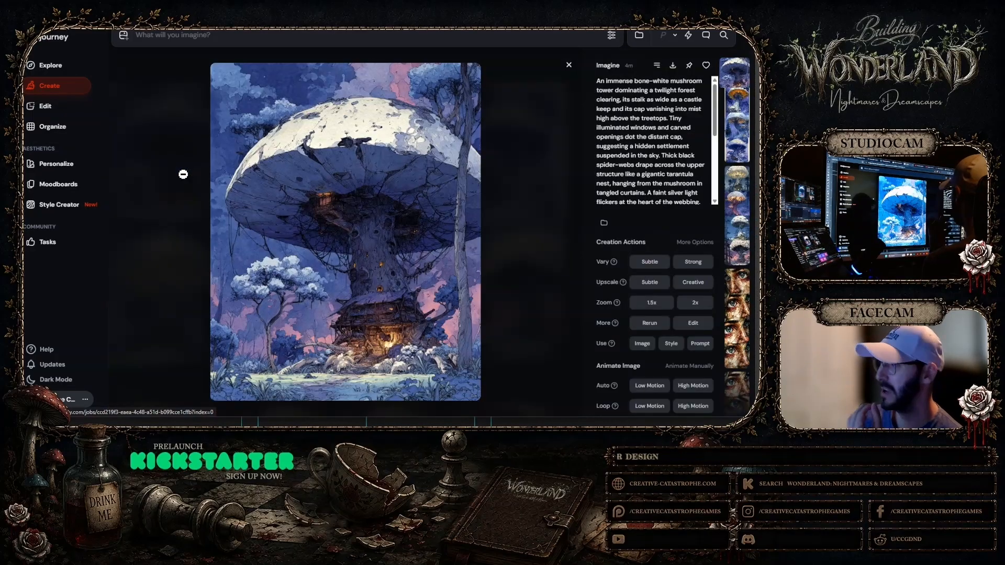
left_click(569, 65)
left_click(288, 306)
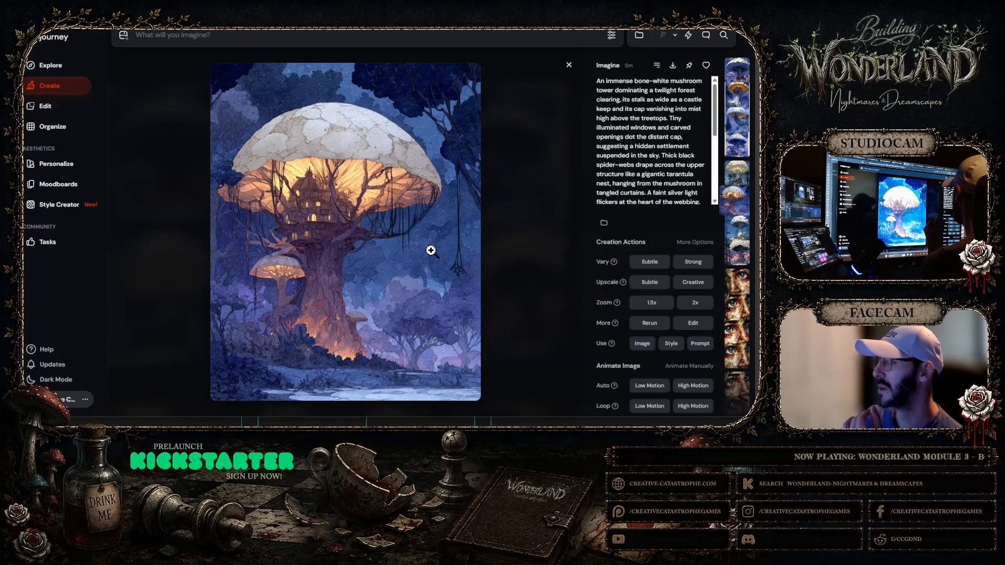
left_click(569, 64)
left_click(393, 299)
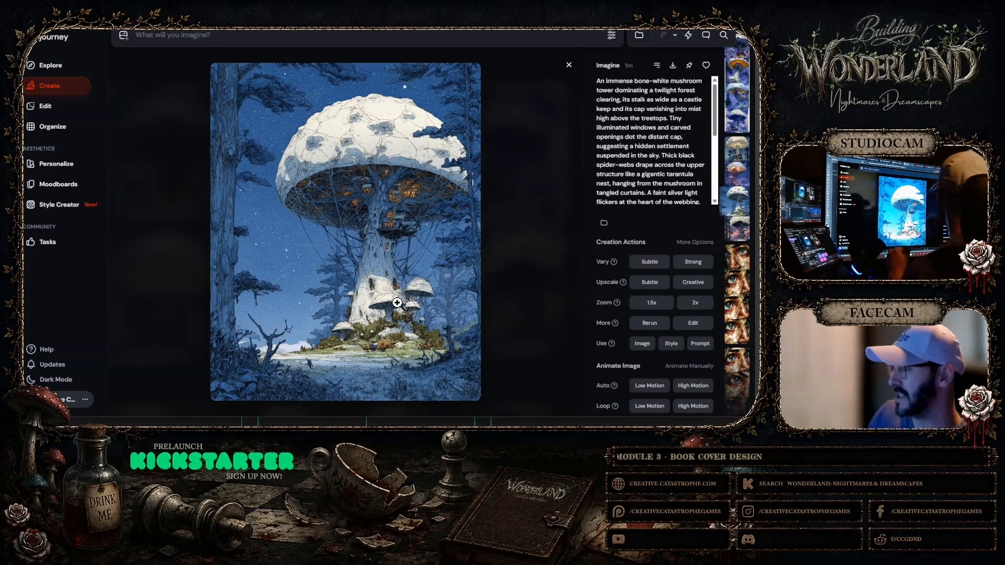
left_click(569, 65)
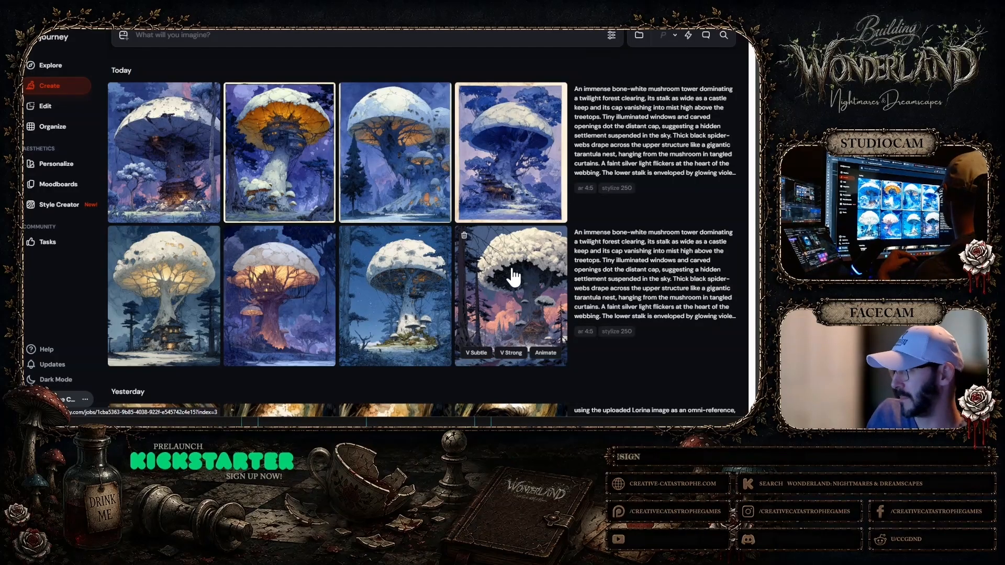
left_click(516, 293)
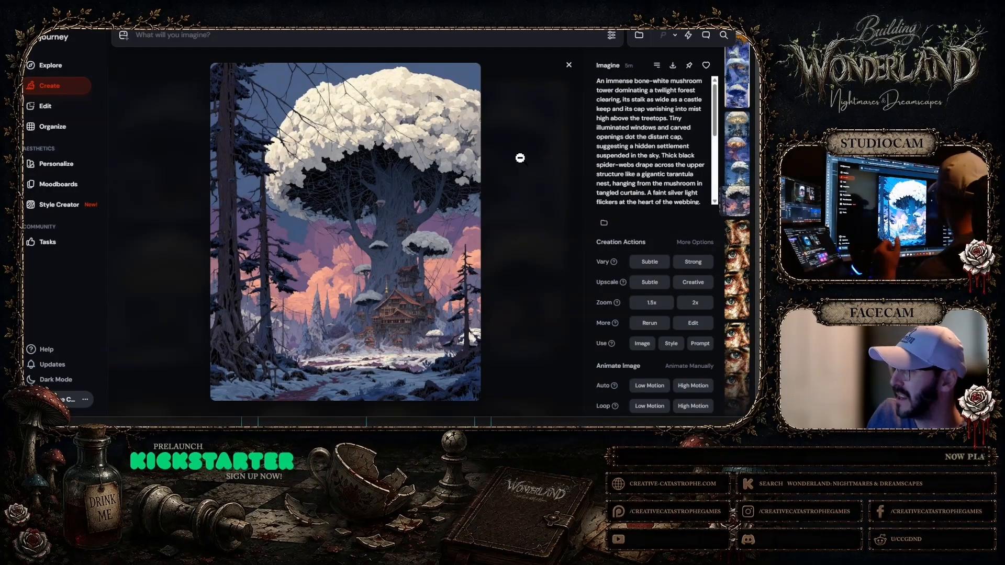
left_click(569, 66)
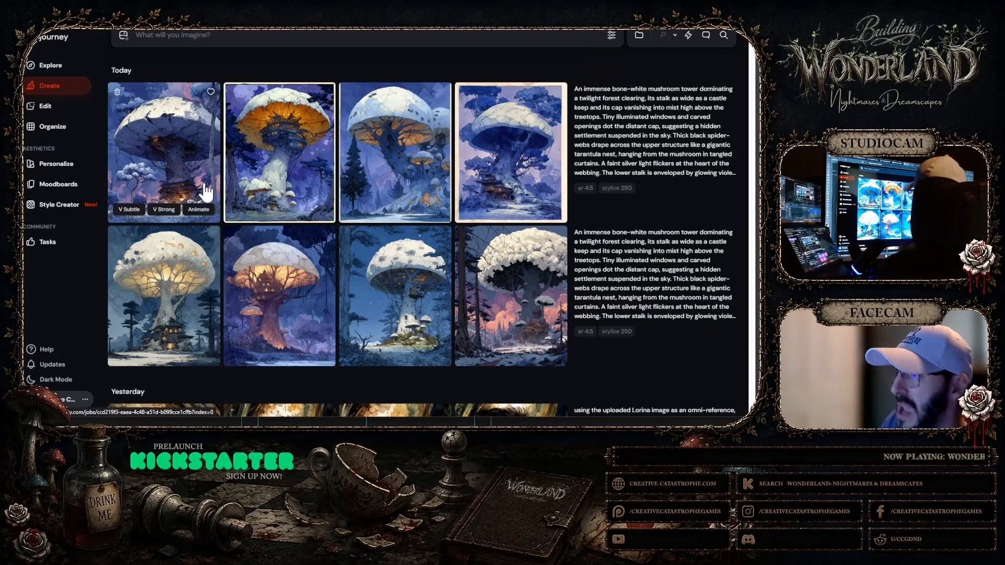
Enlarge the upper row's first mushroom tower and zoom in to inspect its trunk and lit dwelling, then return to the gallery
left_click(401, 165)
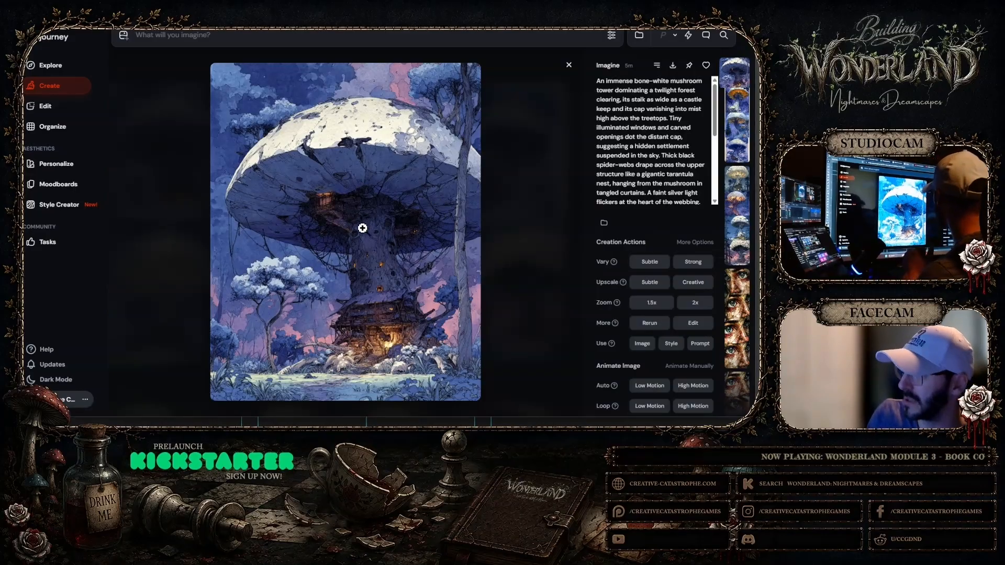
left_click(398, 279)
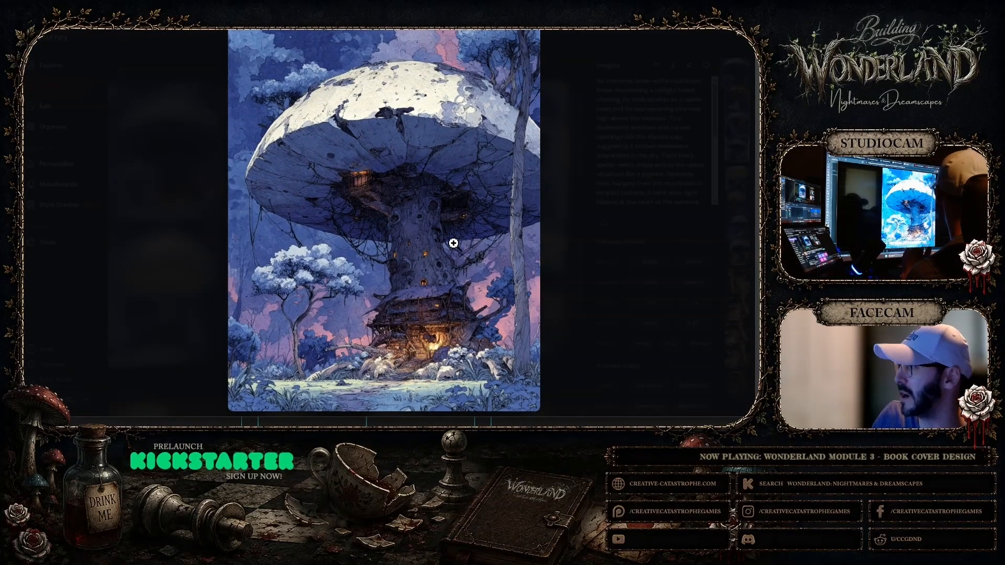
left_click(451, 242)
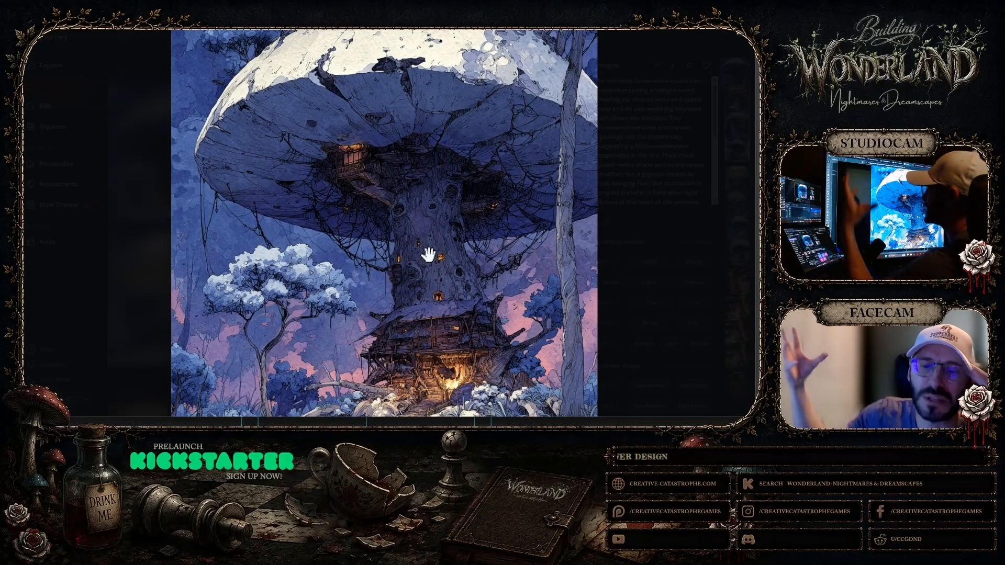
left_click(721, 81)
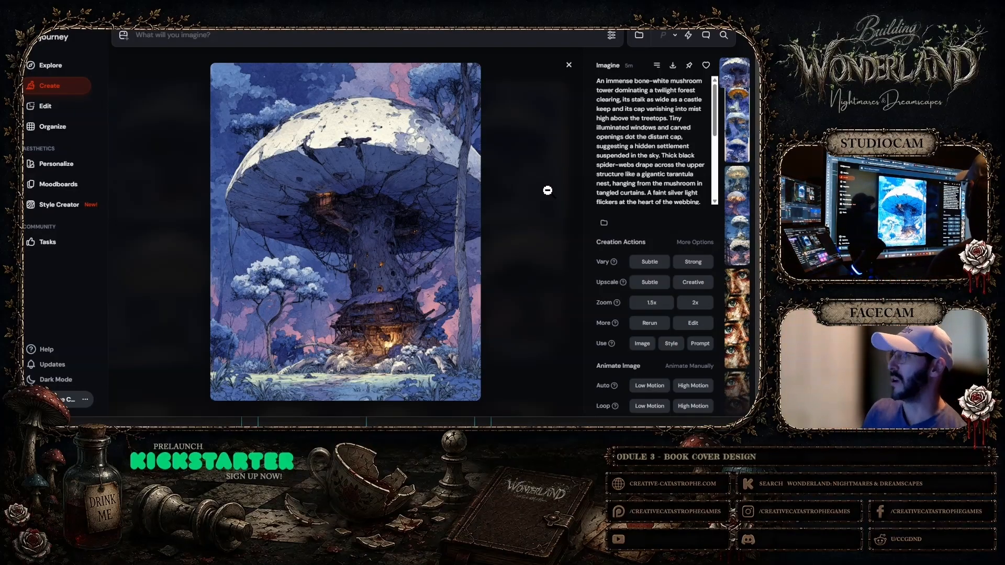
left_click(568, 65)
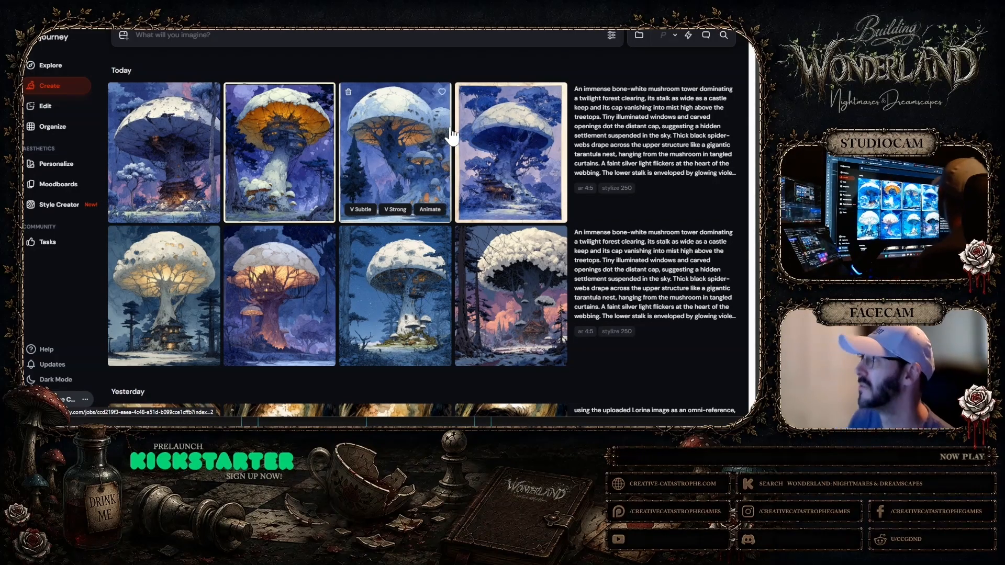
Examine the upper row's second, third and fourth mushroom tower images at full size
left_click(303, 156)
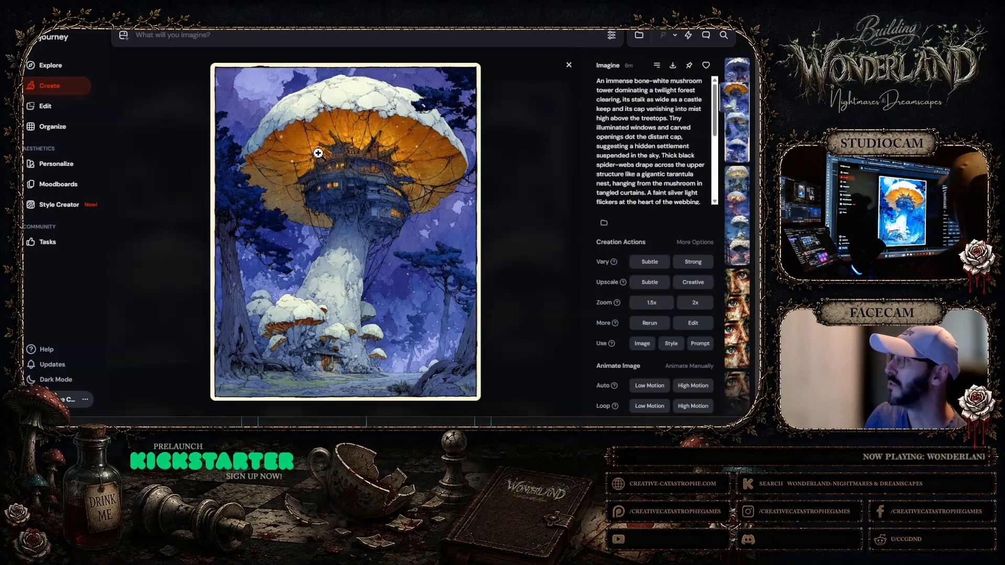
left_click(569, 66)
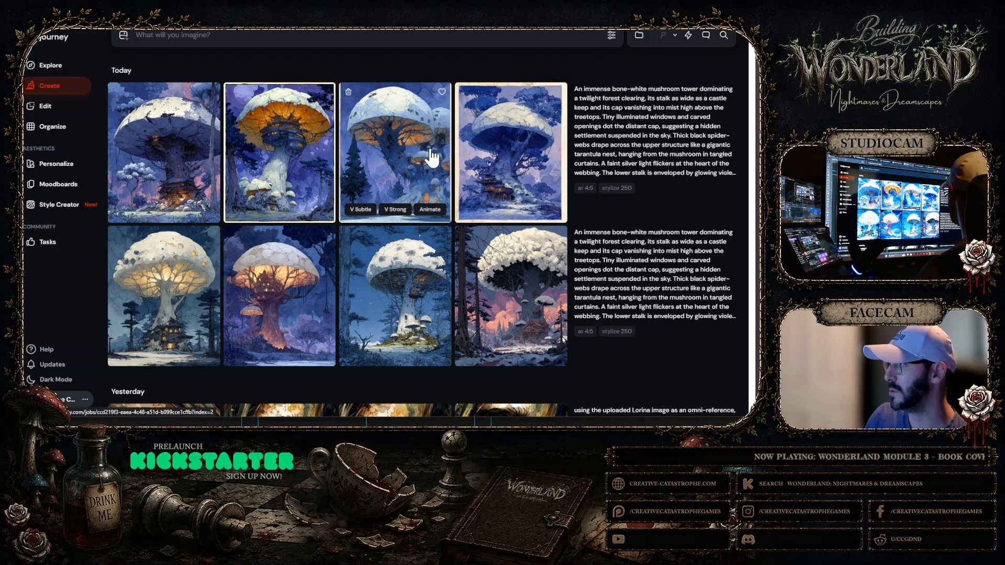
left_click(397, 149)
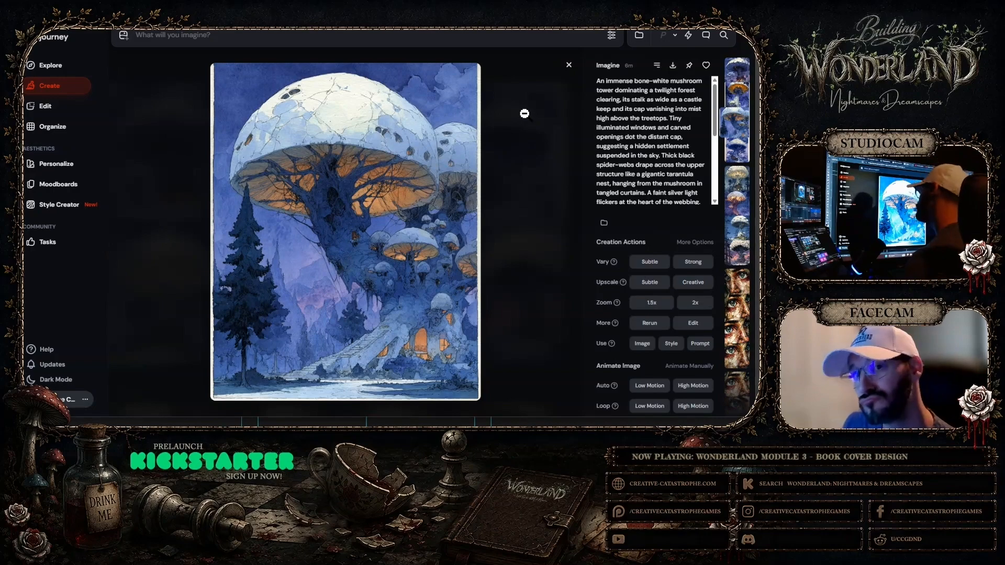
left_click(569, 65)
left_click(484, 129)
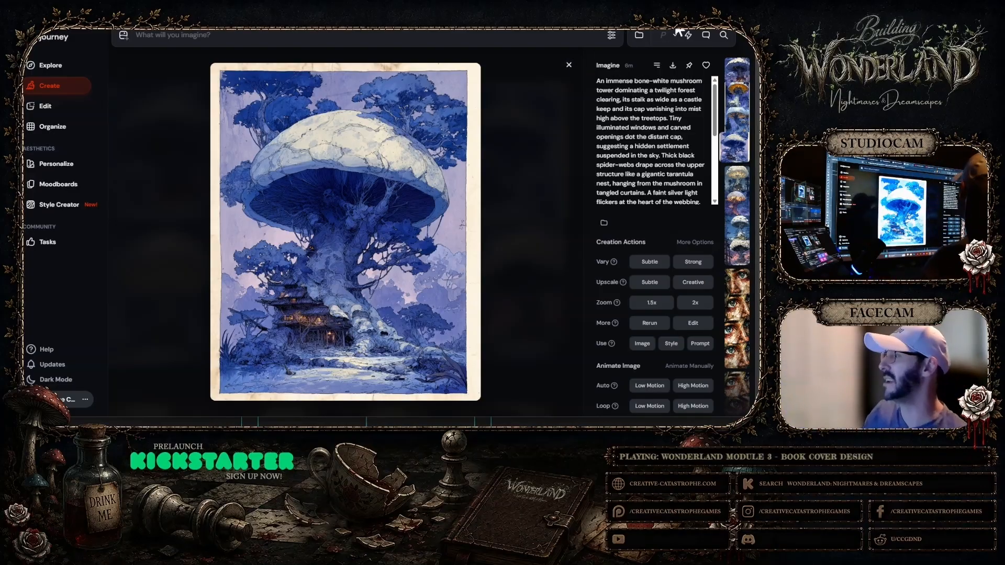
left_click(569, 64)
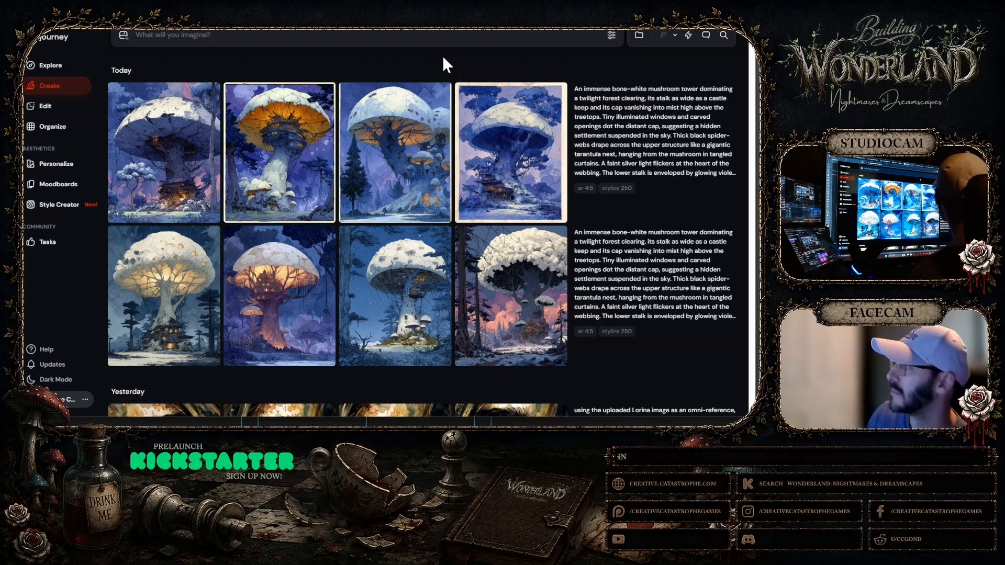
Reuse the upper row's mushroom tower prompt and delete "expressive watercolor illustration in the style of Reginald Marsh" with its extra comma
mouse_move(625, 141)
left_click(627, 148)
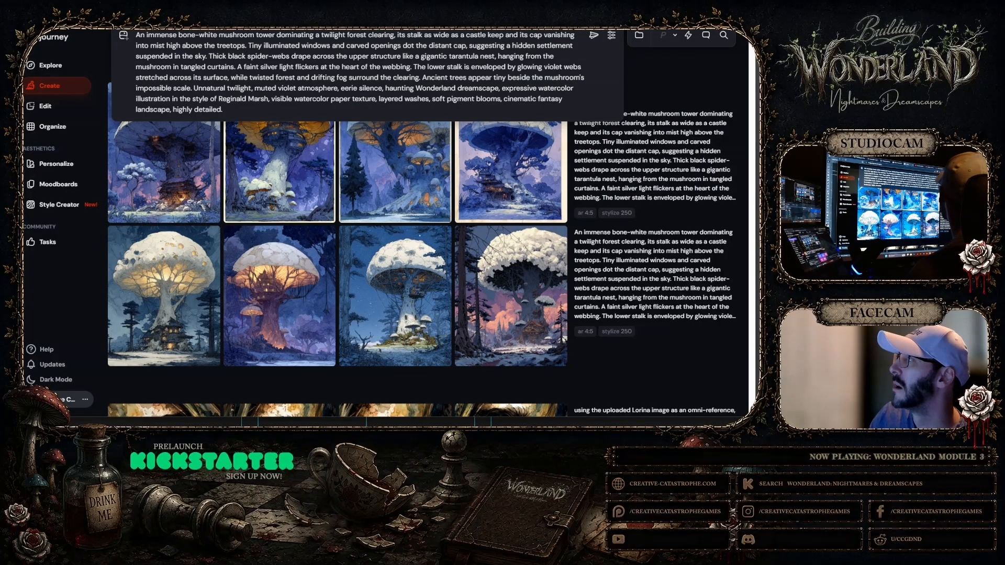
left_click_drag(502, 88, 268, 99)
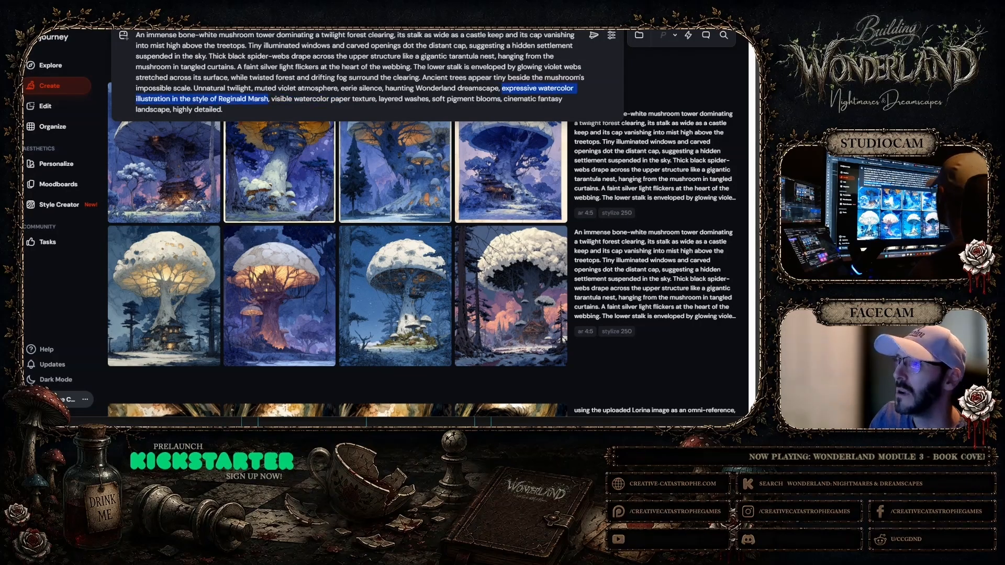
key("BackSpace")
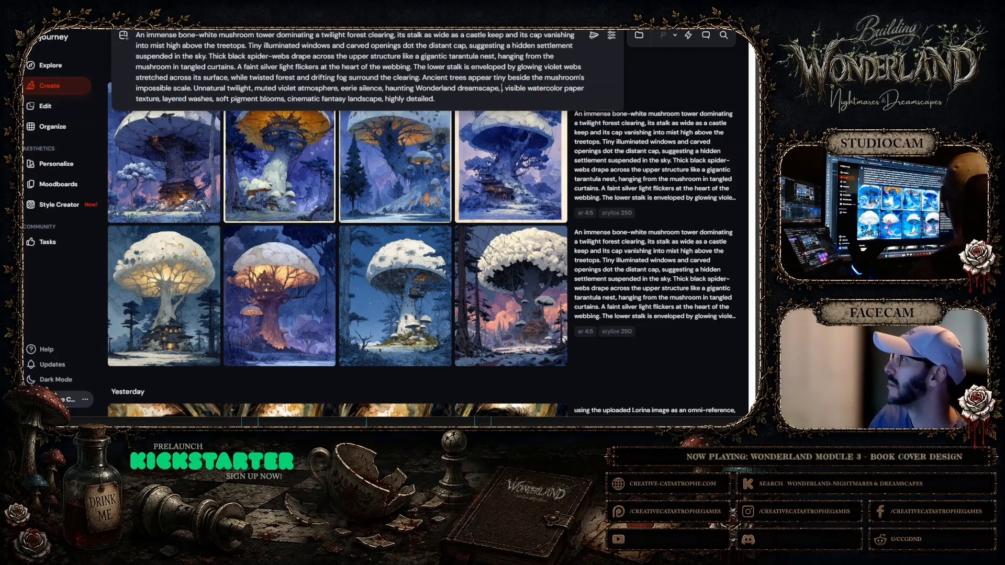
key("BackSpace")
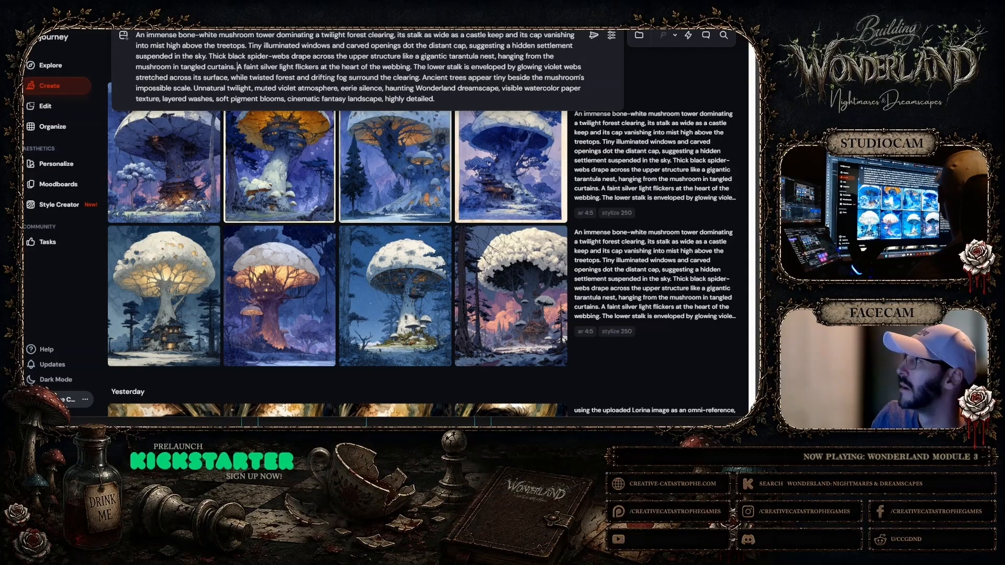
Replace the prompt's passage from "A faint silver light" through "while" with "Surrounded by a", and change "surround" before "the clearing" to "across"
left_click_drag(237, 66, 410, 66)
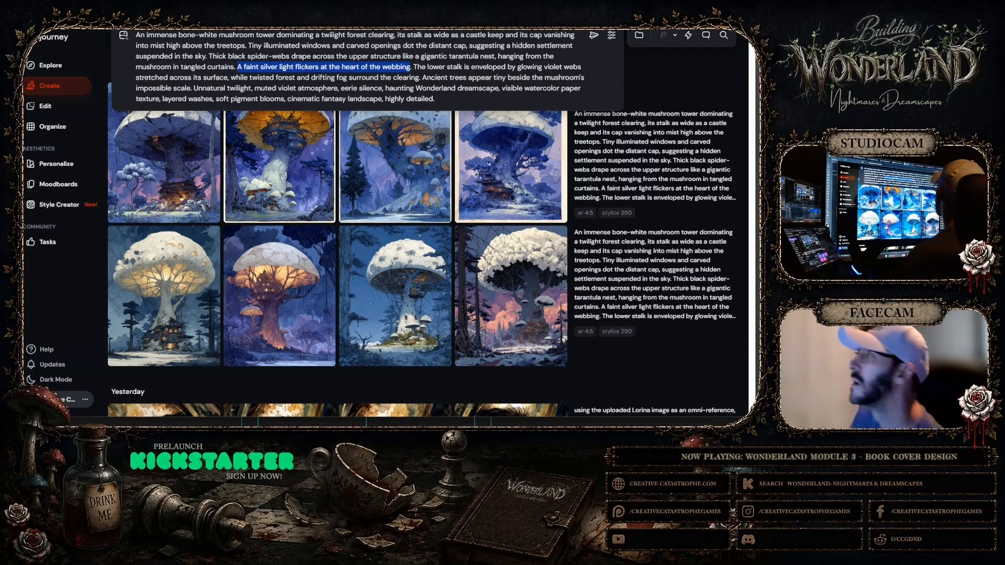
left_click_drag(410, 67, 419, 78)
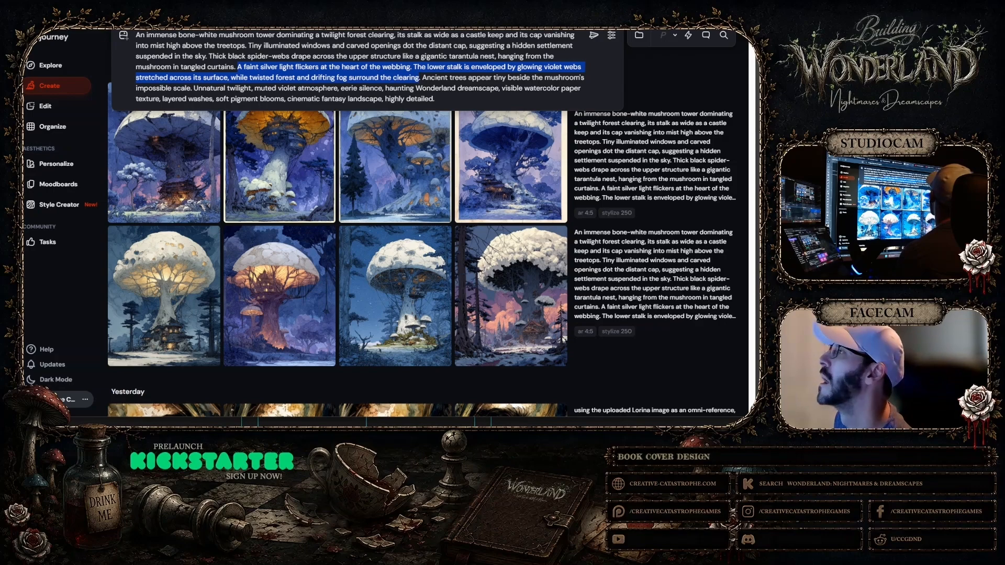
left_click_drag(417, 77, 248, 77)
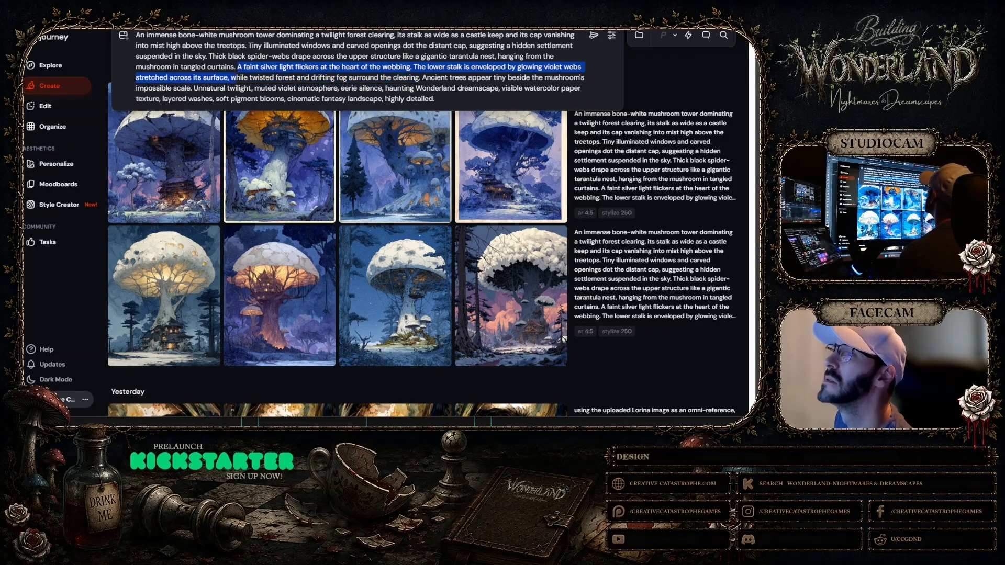
key("BackSpace")
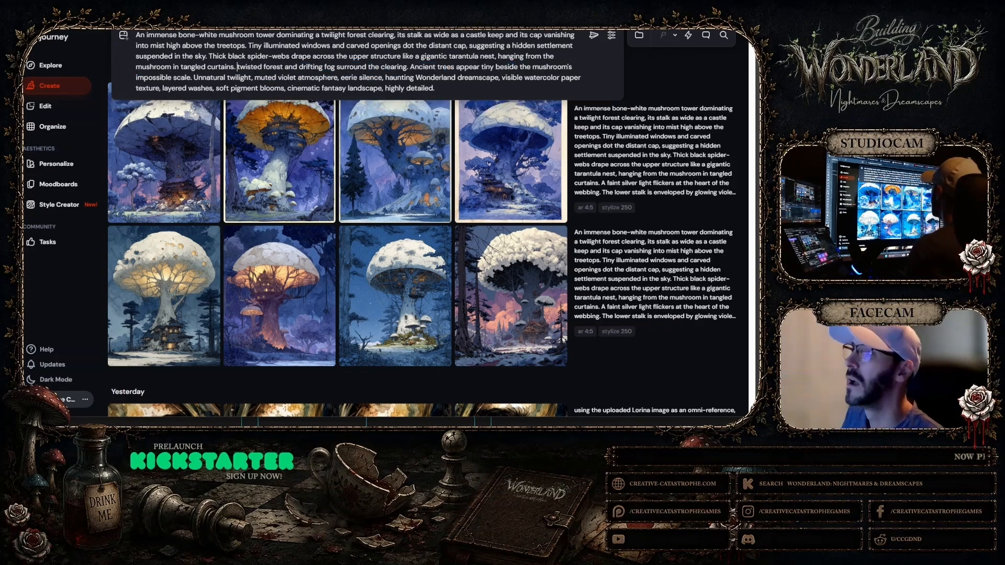
type("Surrounded vy")
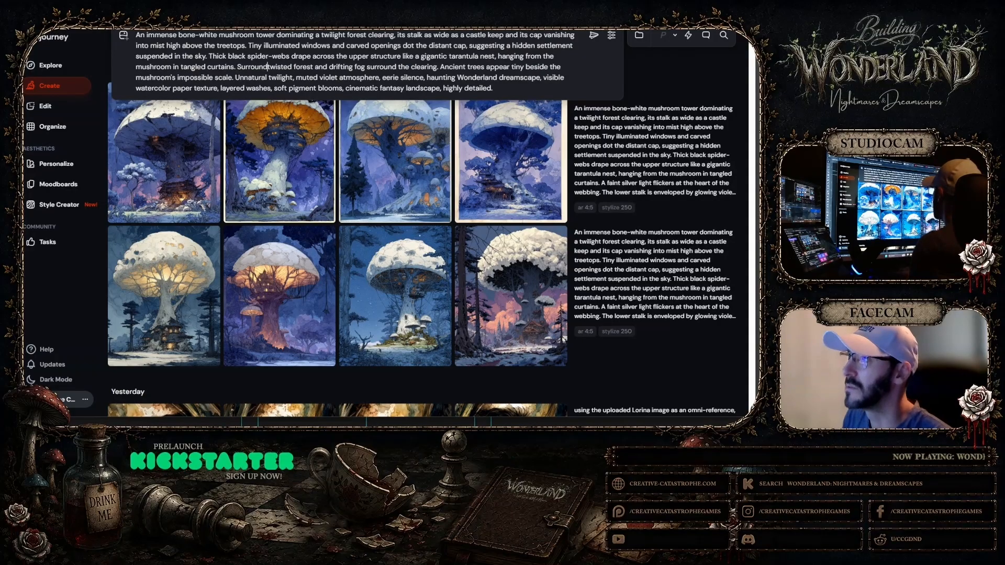
key("BackSpace")
key("BackSpace")
key("BackSpace")
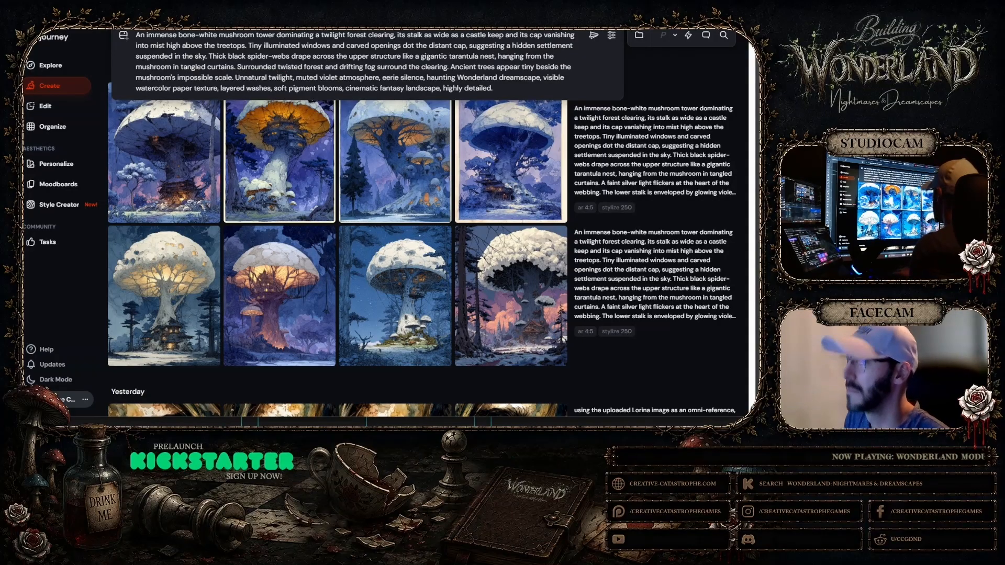
type("by a")
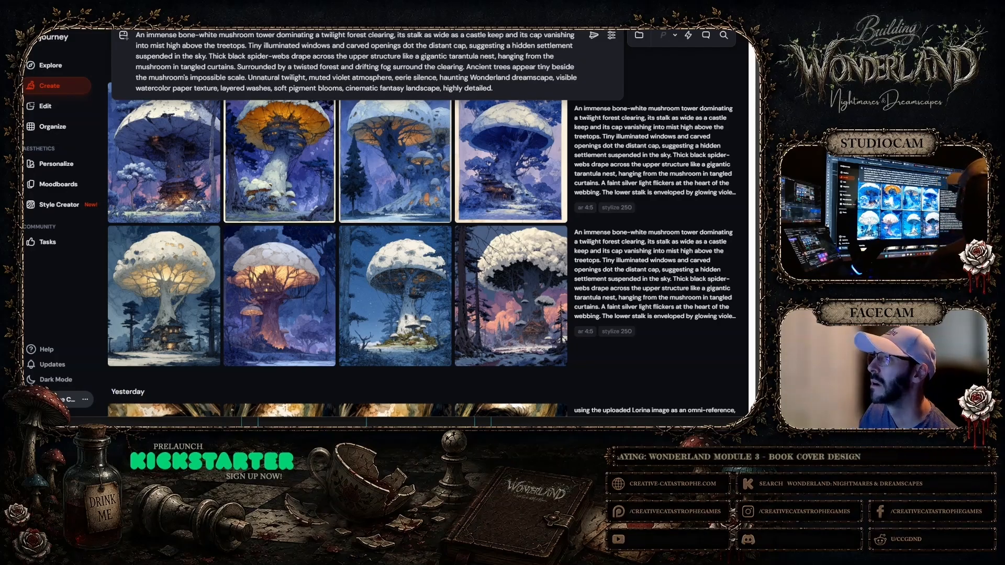
left_click_drag(393, 67, 423, 67)
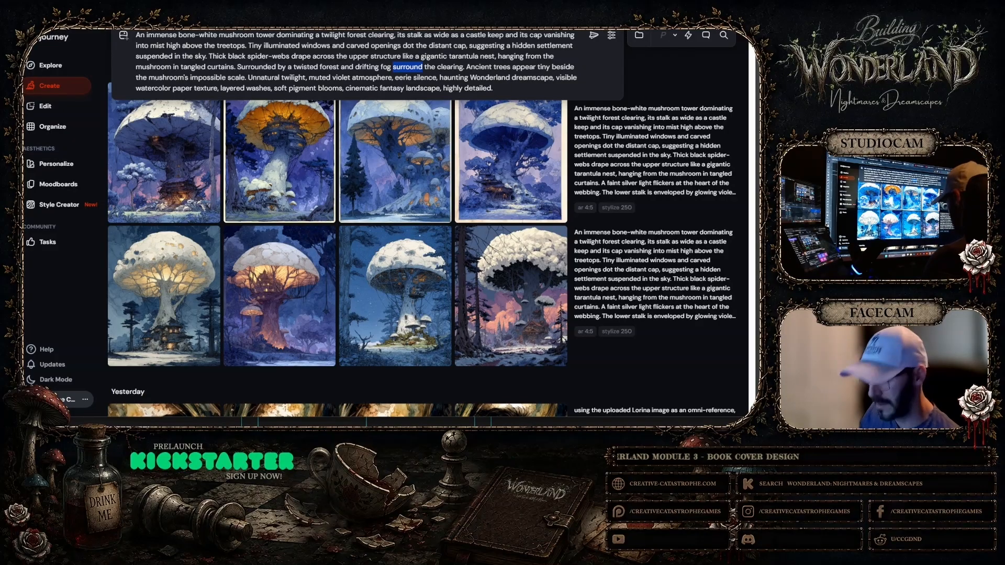
type("across")
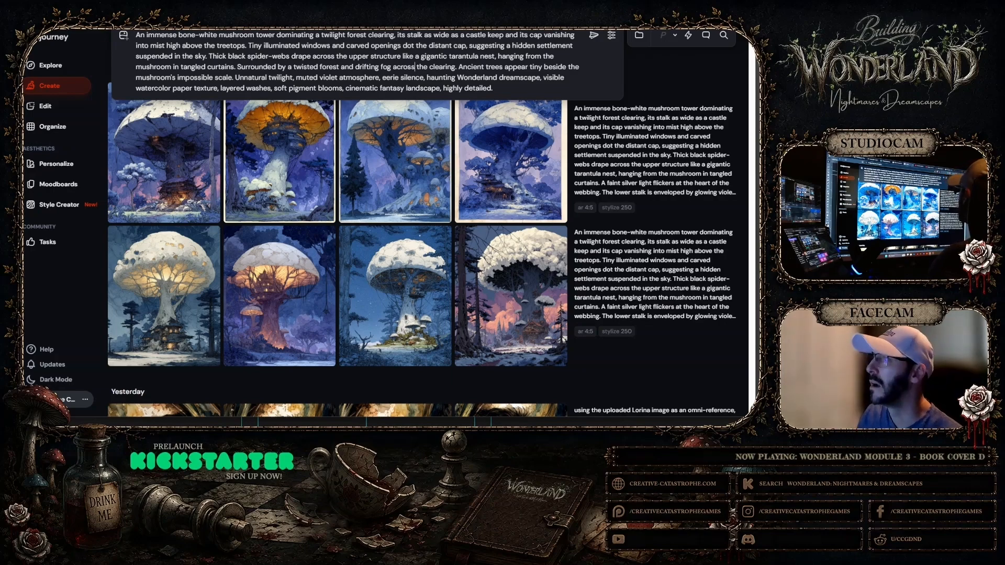
Replace the prompt's ending "cinematic fantasy landscape, highly detailed" with "in the expressive and detailed watercolor style of Reginald Marsh."
left_click_drag(346, 89, 493, 89)
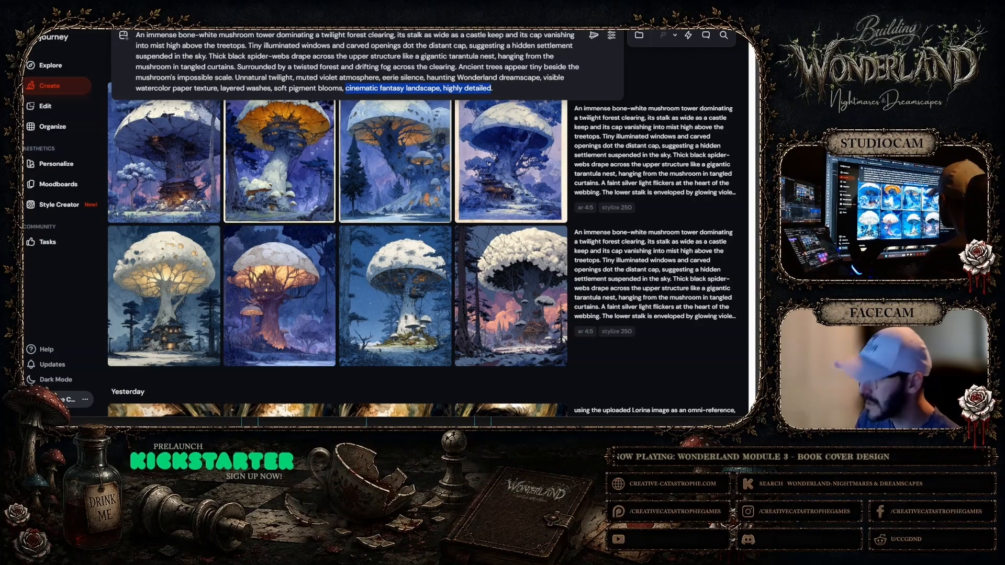
key("BackSpace")
type("in the expressive")
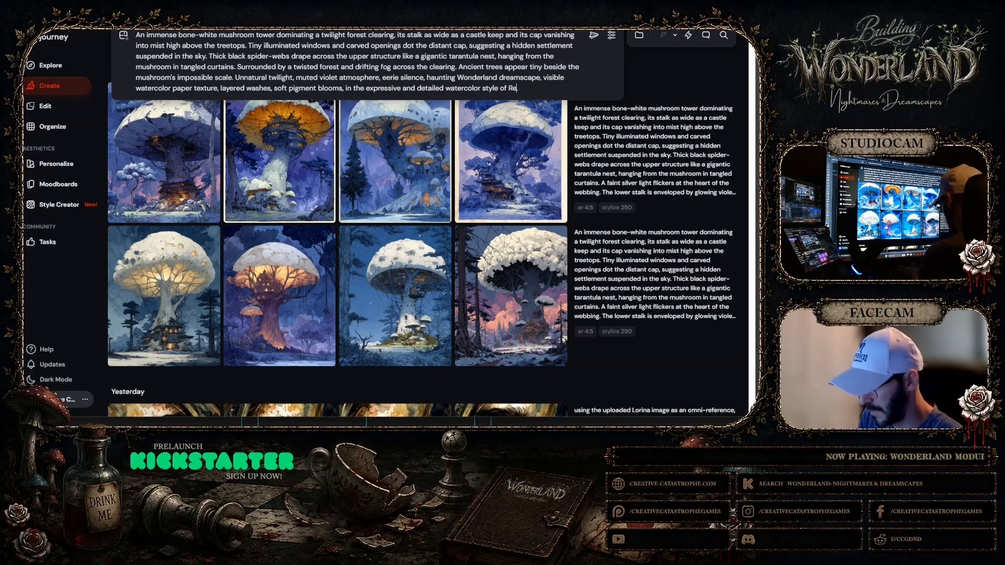
type("Marsh")
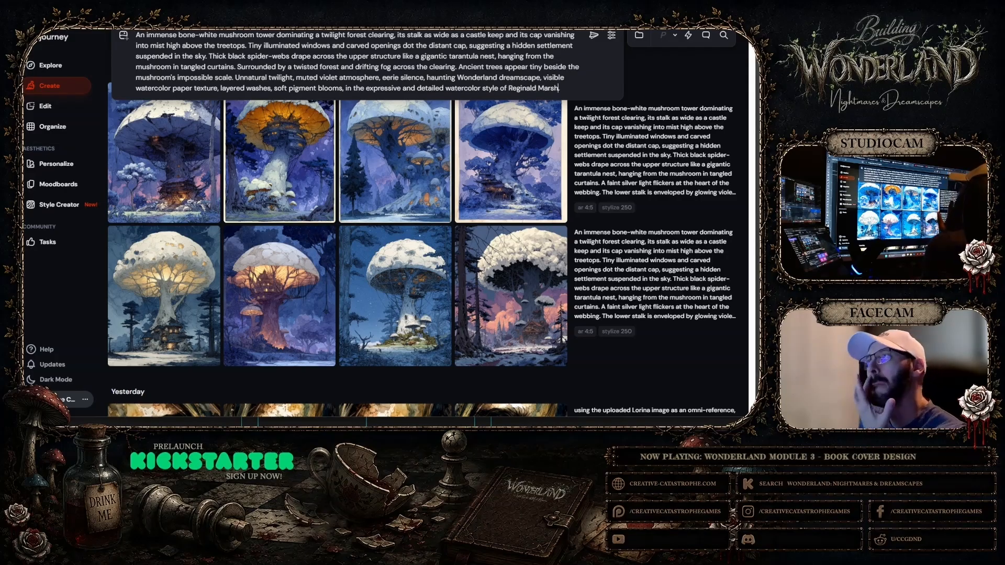
type(".")
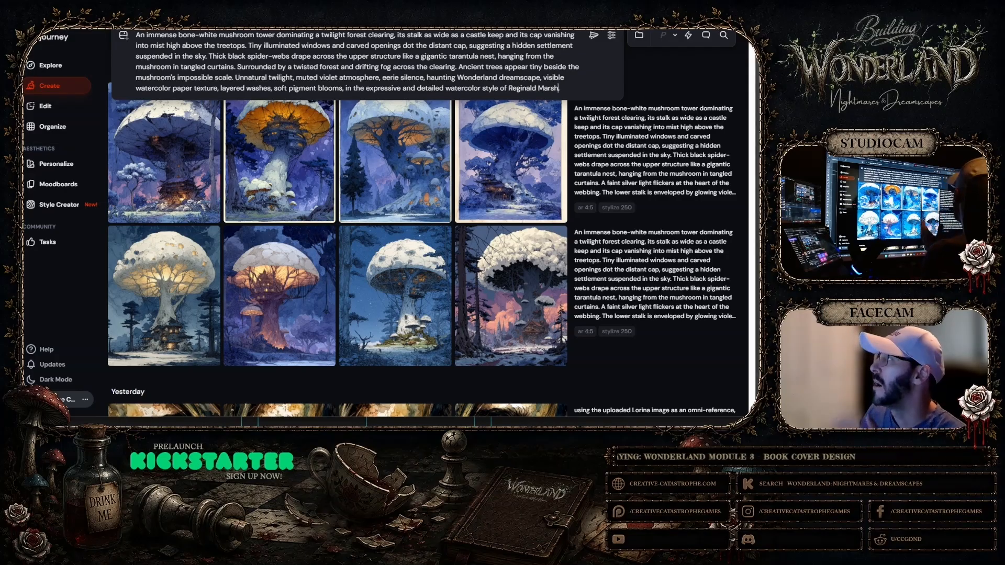
Attach the dark checkerboard-floor artwork without a logo as a style reference and submit the revised mushroom tower prompt
left_click(123, 35)
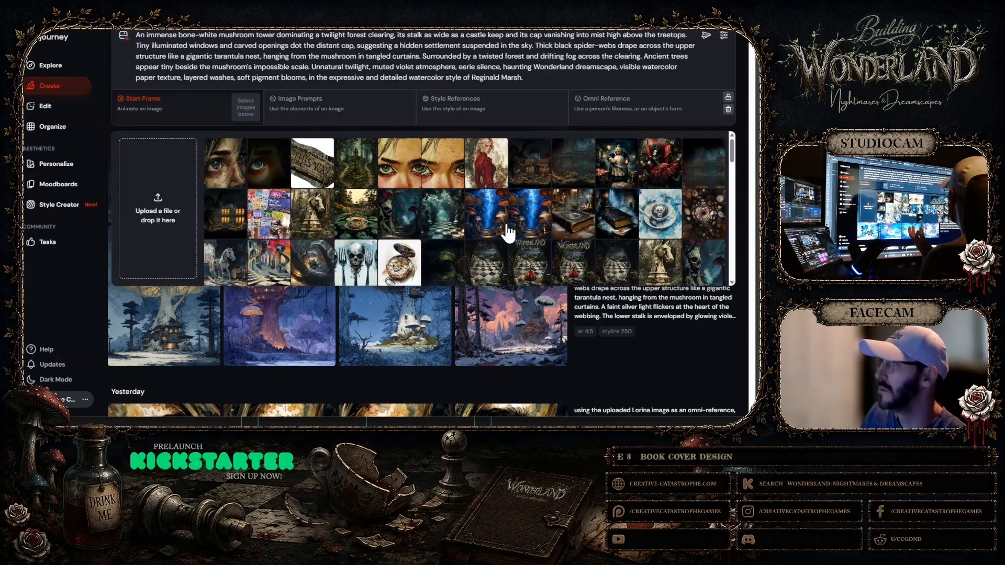
left_click(491, 273)
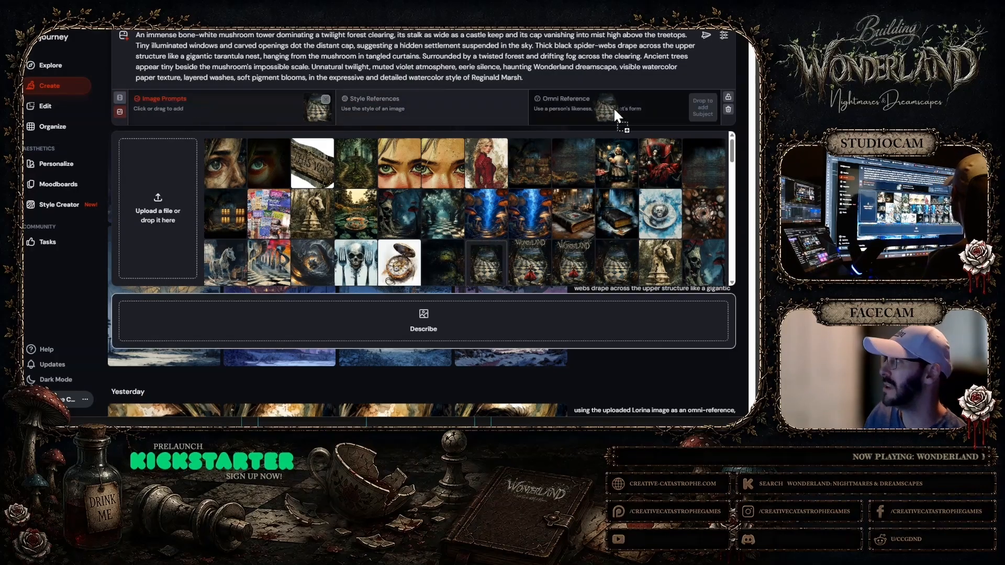
left_click_drag(318, 107, 504, 107)
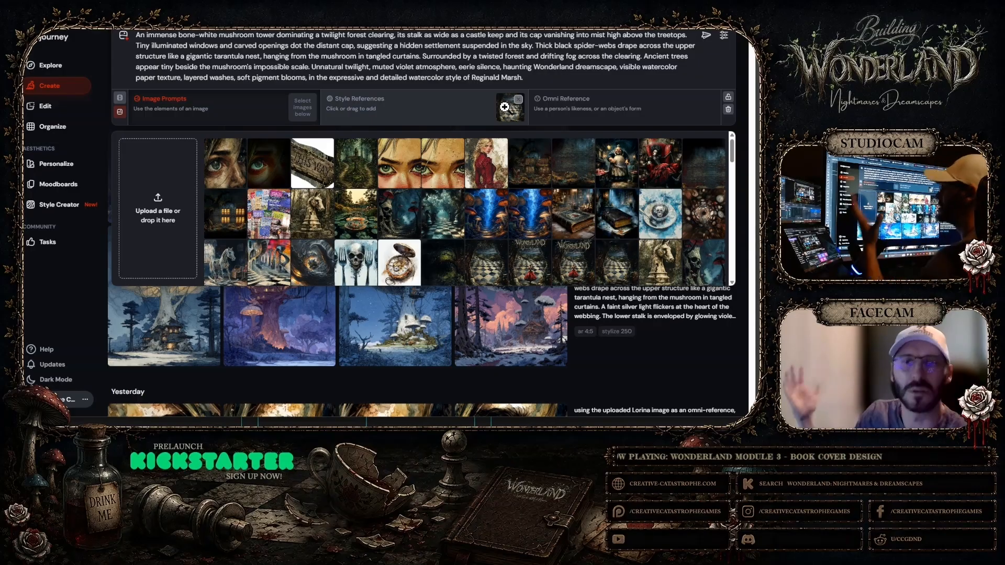
left_click_drag(504, 107, 504, 107)
left_click(706, 36)
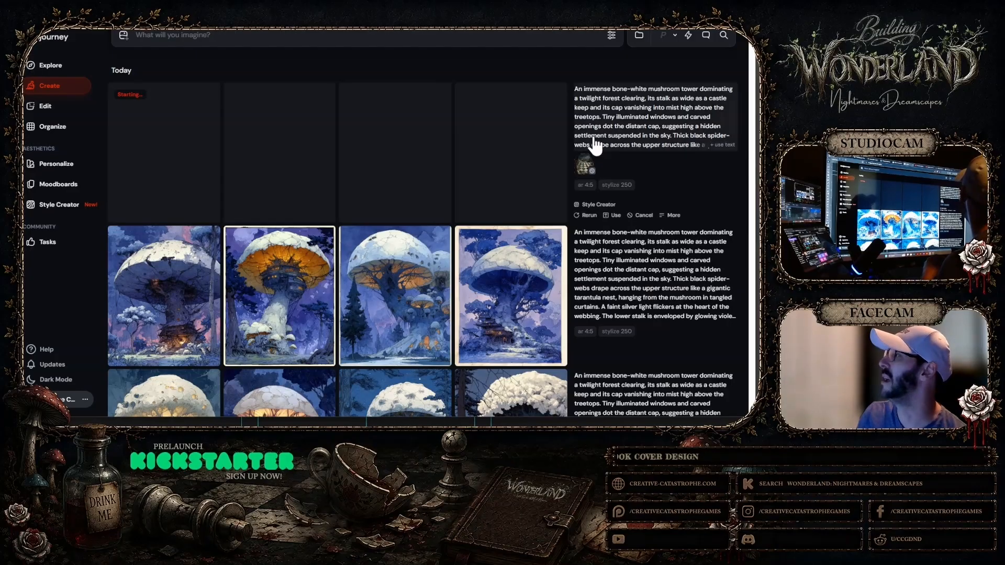
Reuse the newly submitted prompt with its style reference and submit it again for a second set of images
left_click(584, 162)
left_click(604, 141)
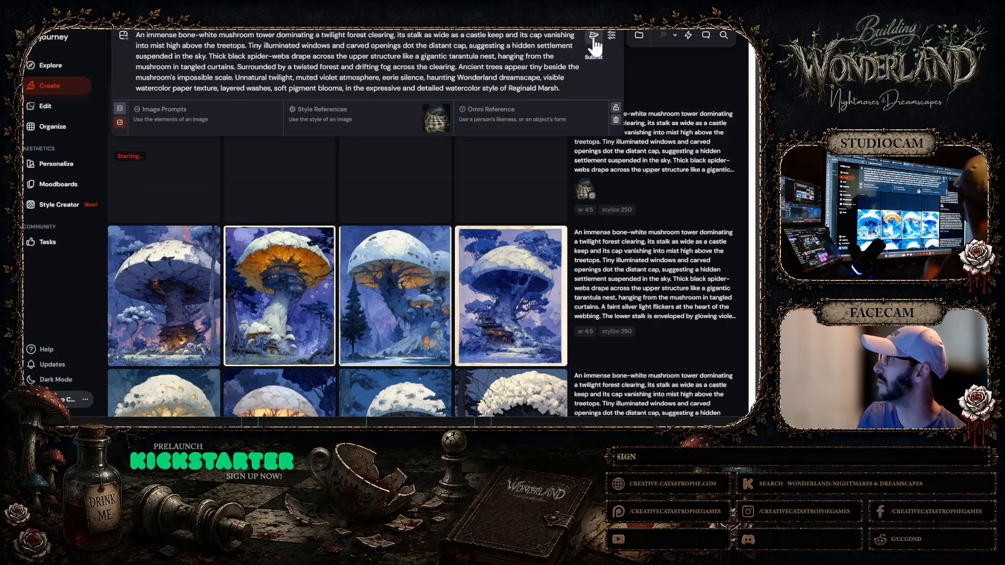
left_click(594, 37)
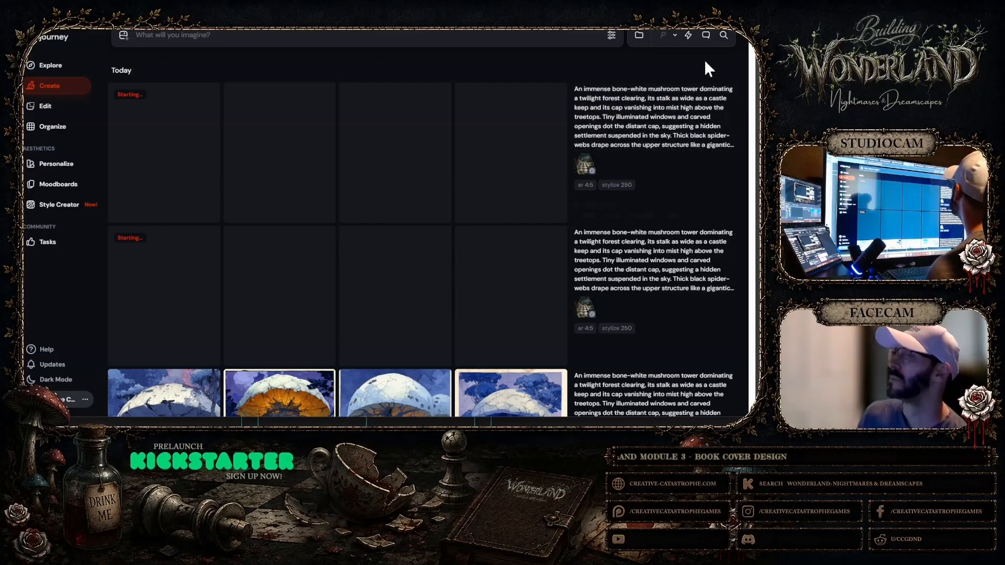
Compare the older sets' glowing pale-trunk mushroom and orange-capped mushroom tower with each enlarged, and return to the gallery
scroll(568, 199, "down", 4)
scroll(570, 185, "down", 1)
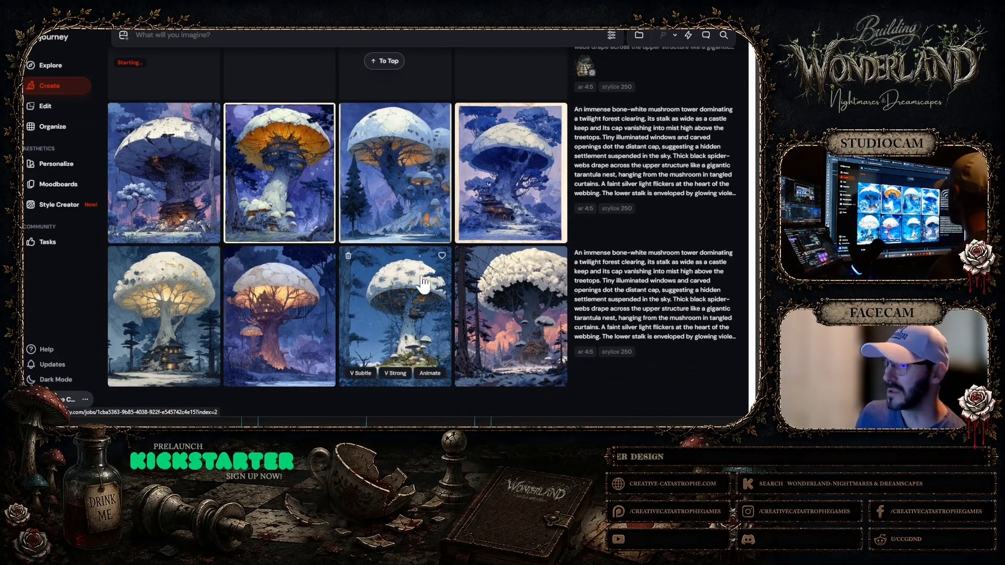
left_click(176, 298)
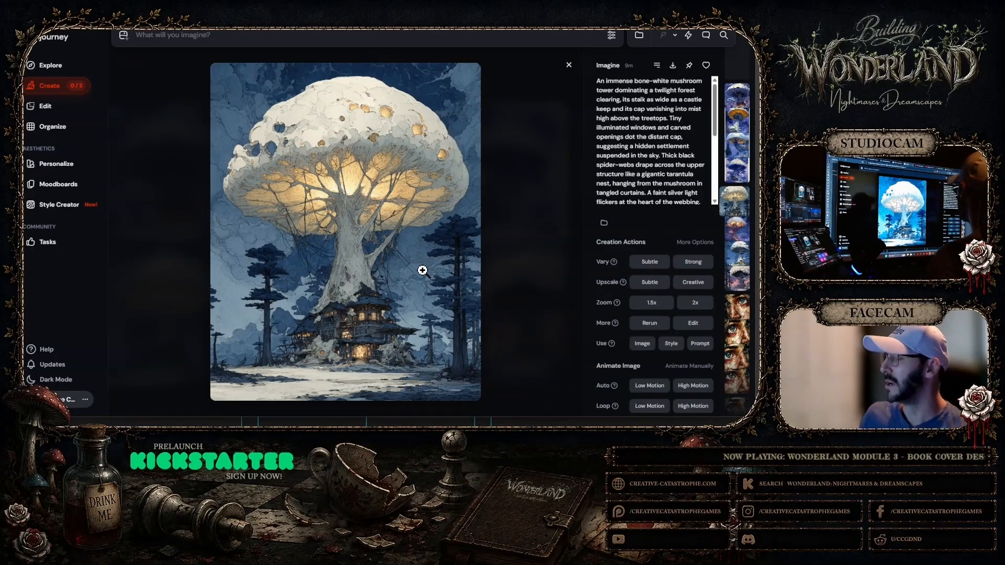
left_click(569, 65)
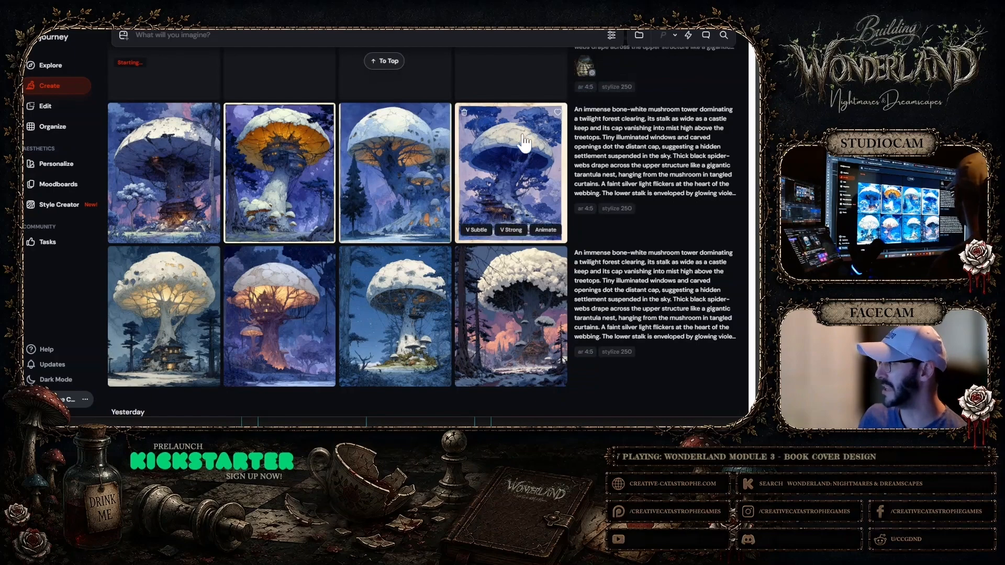
left_click(279, 179)
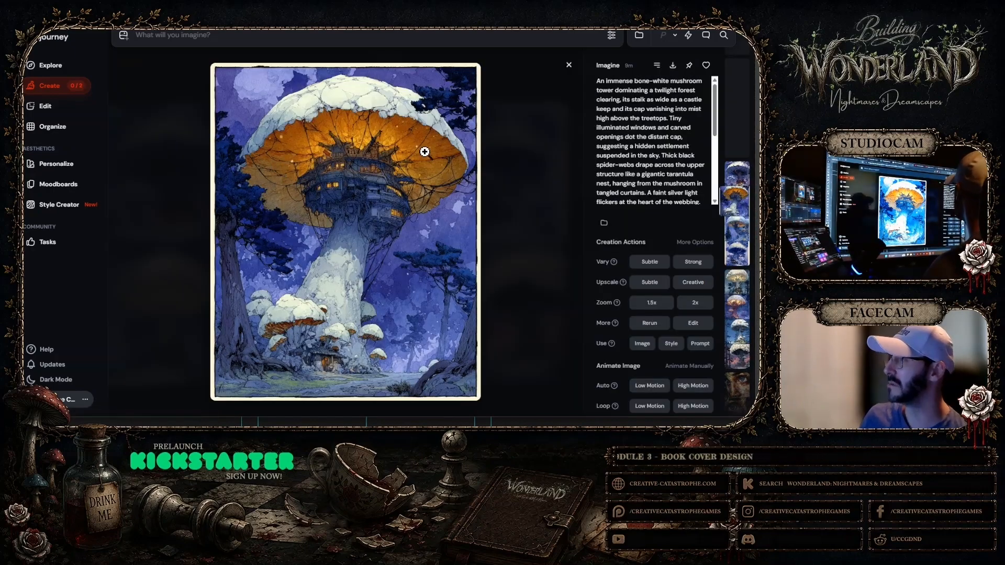
left_click(569, 65)
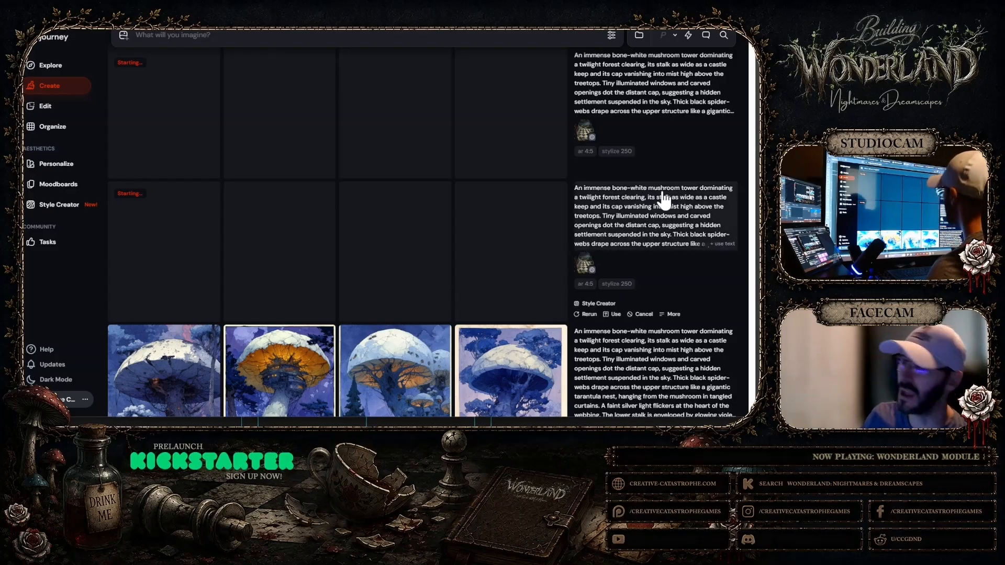
Open the third mushroom tower of the oldest set, with the starry blue sky, and copy the image
scroll(565, 215, "down", 2)
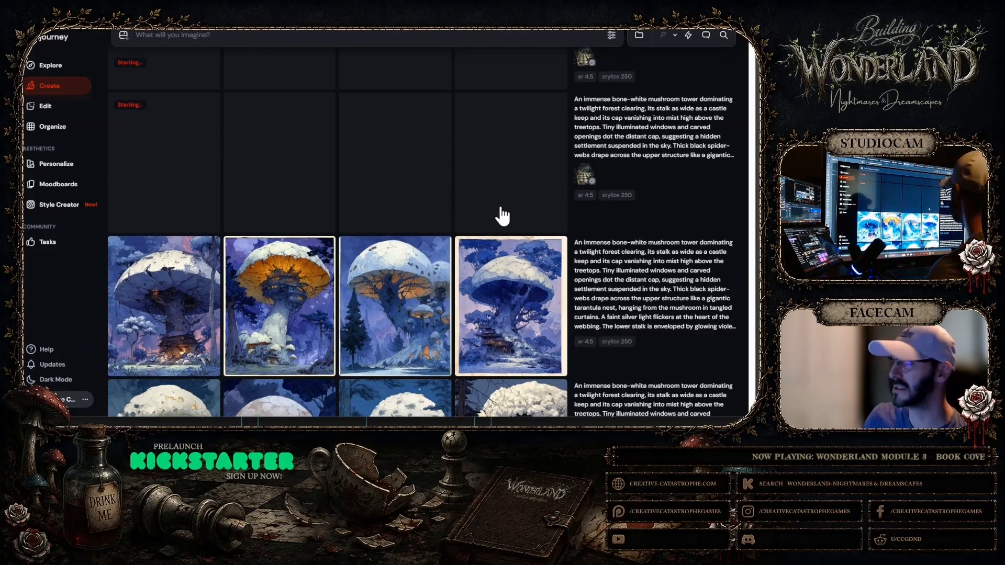
scroll(502, 215, "down", 3)
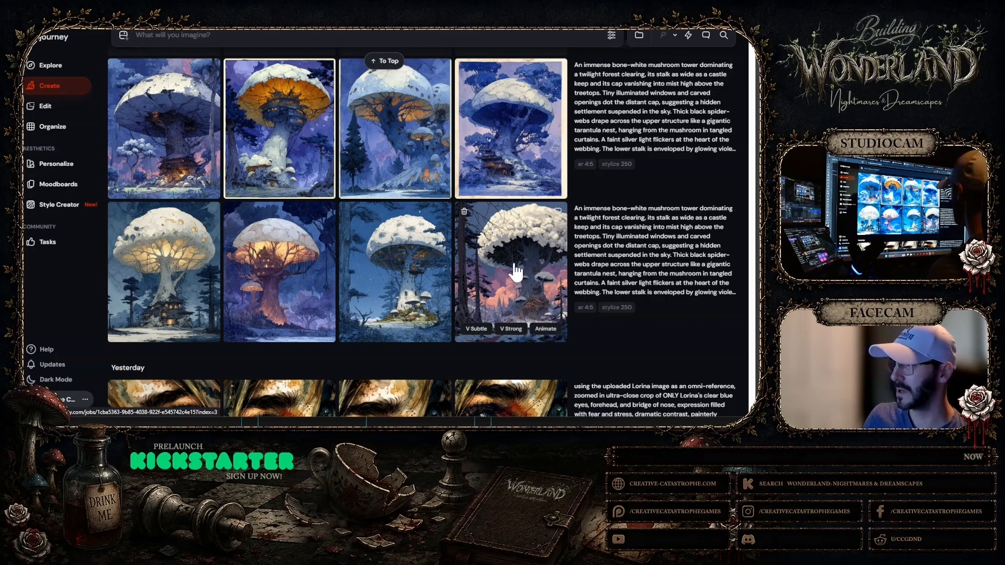
left_click(394, 278)
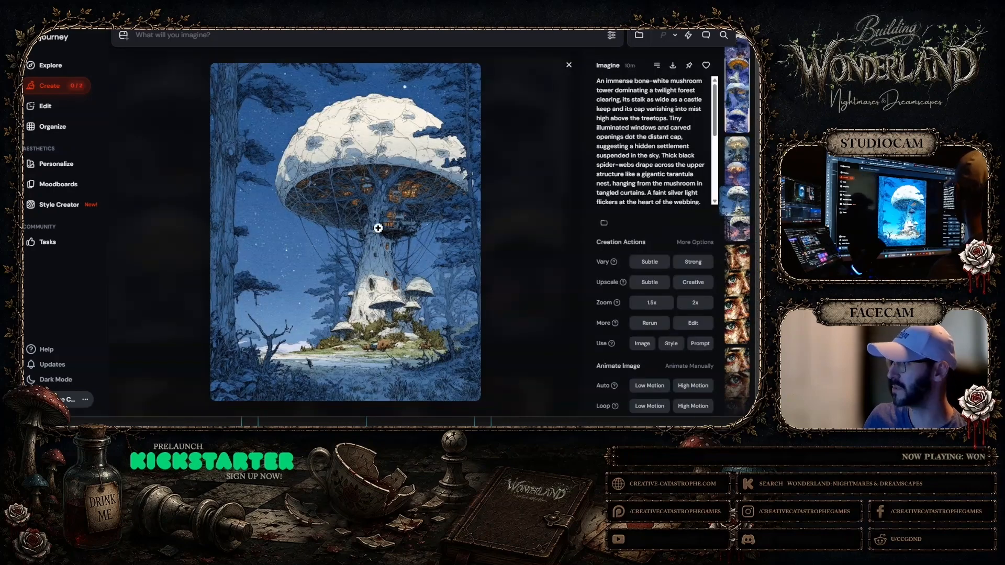
right_click(319, 157)
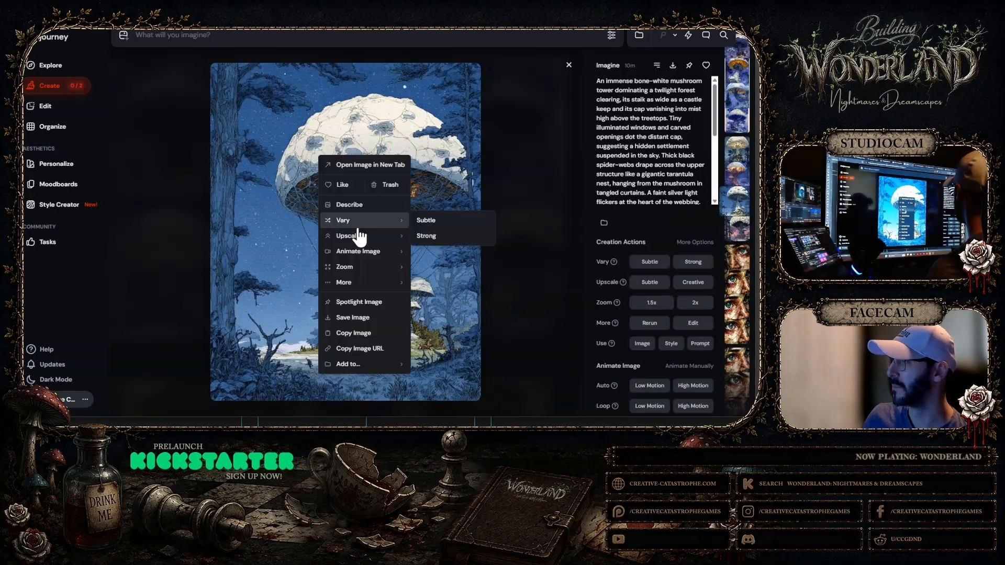
left_click(348, 335)
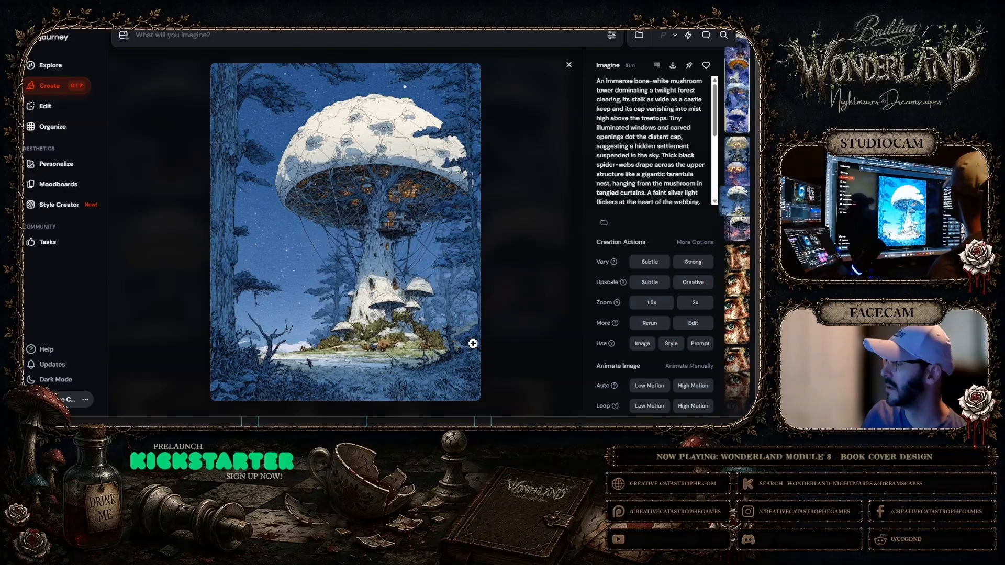
Switch to the book cover document in Photoshop and paste the copied mushroom image directly above the Background layer
key("alt+Tab")
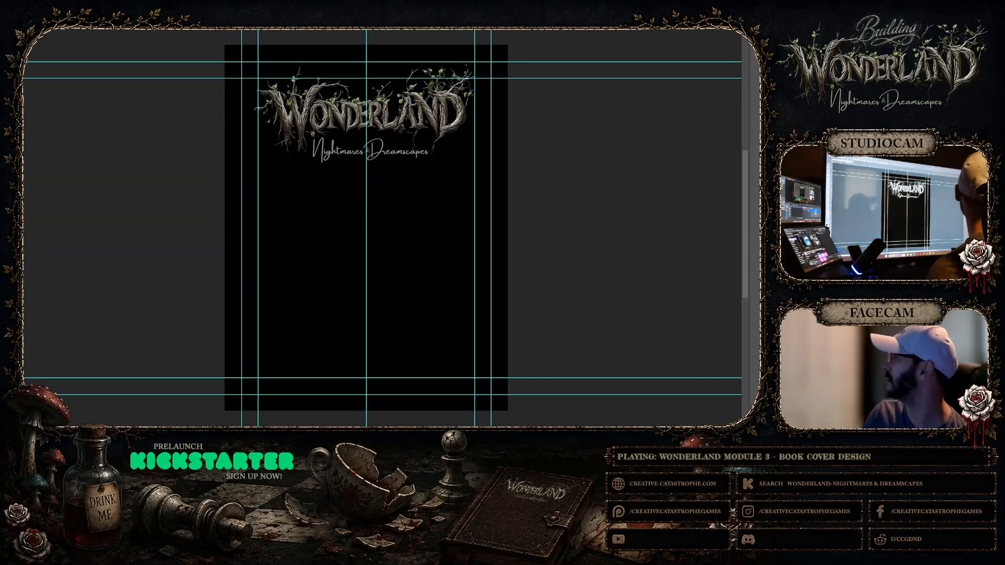
left_click(683, 119)
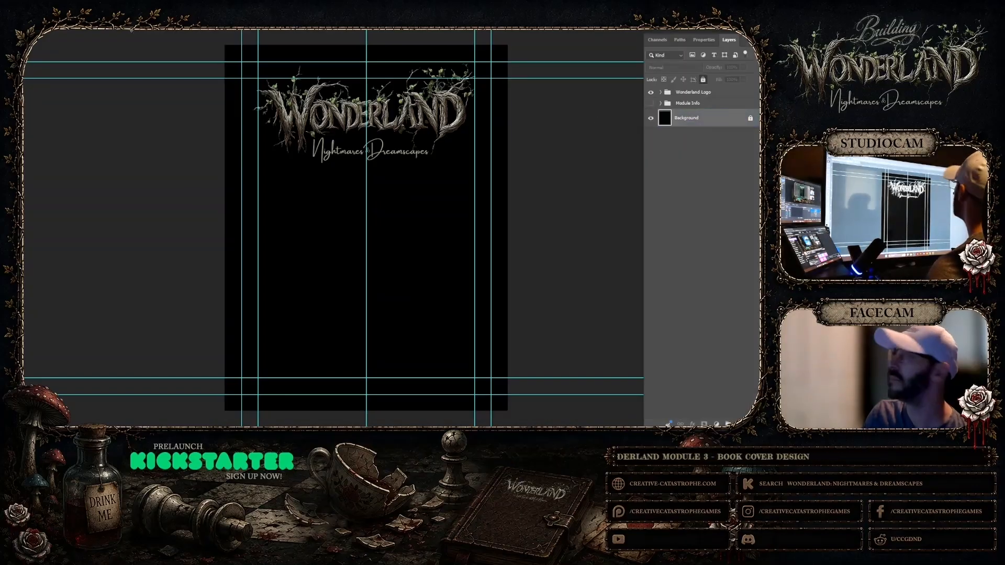
key("alt+e")
left_click(31, 58)
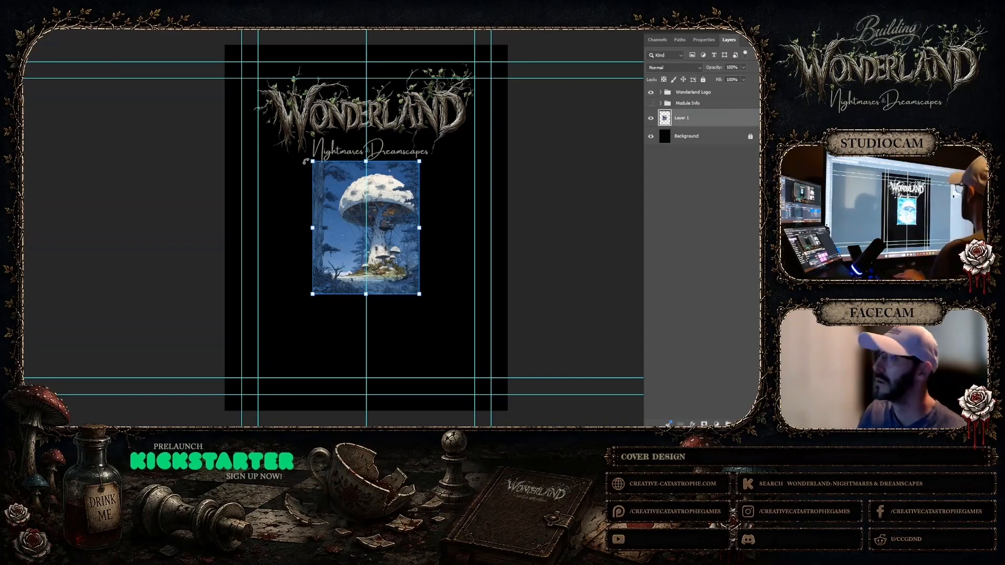
Scale the pasted mushroom image up to nearly the cover's width and position it with the mushroom cap just below the Wonderland logo
left_click_drag(315, 162, 215, 51)
left_click_drag(419, 296, 533, 398)
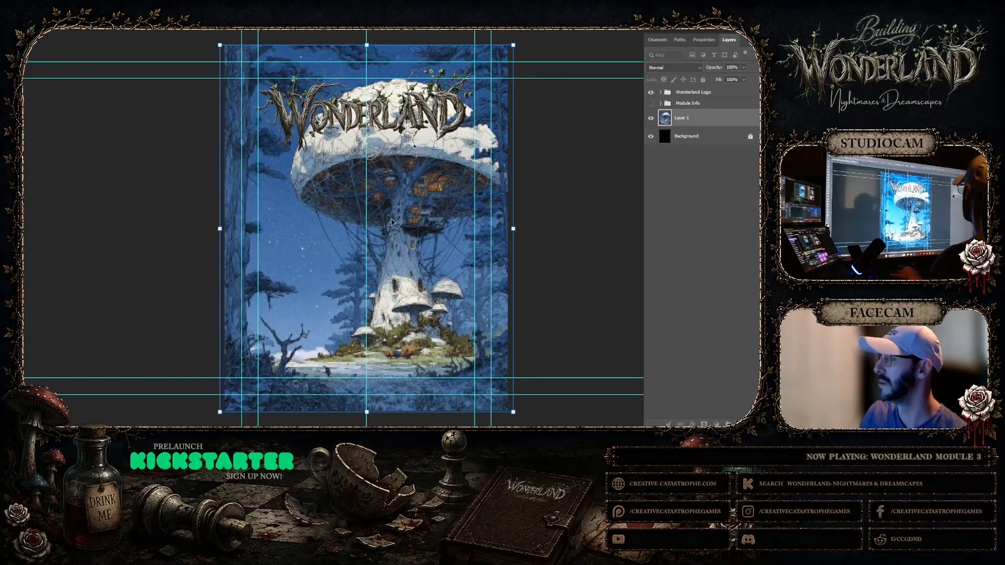
left_click_drag(403, 207, 405, 235)
left_click_drag(220, 73, 264, 106)
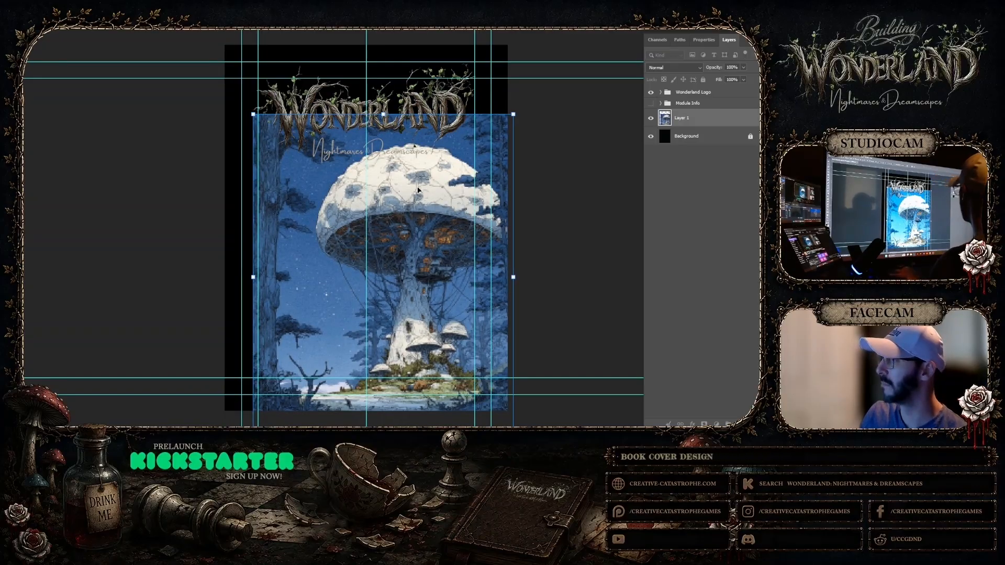
mouse_move(418, 190)
left_mouse_down()
mouse_move(390, 192)
mouse_move(413, 192)
left_mouse_up()
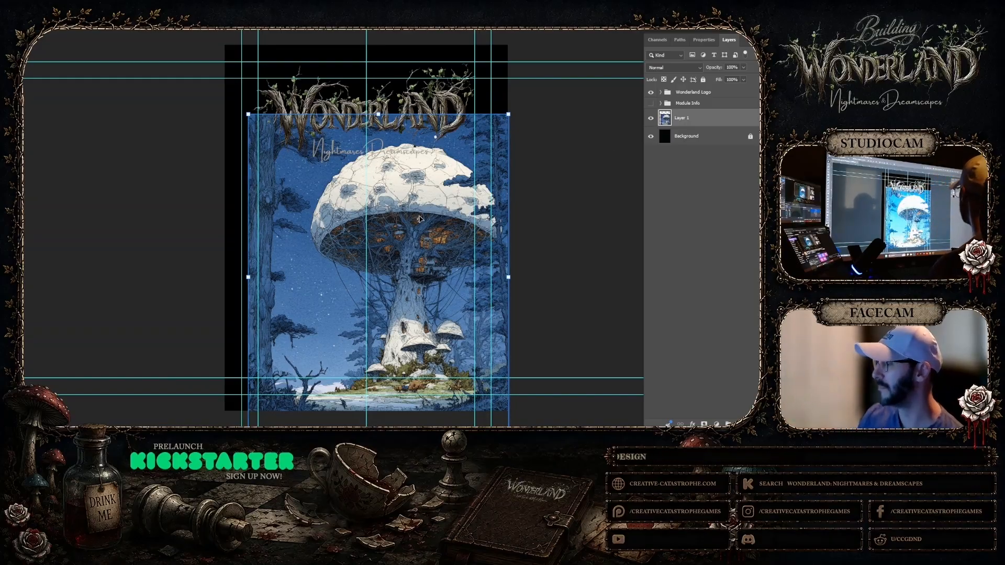
Try the mushroom image at different horizontal positions on the cover beneath the Wonderland logo
left_click_drag(419, 220, 380, 223)
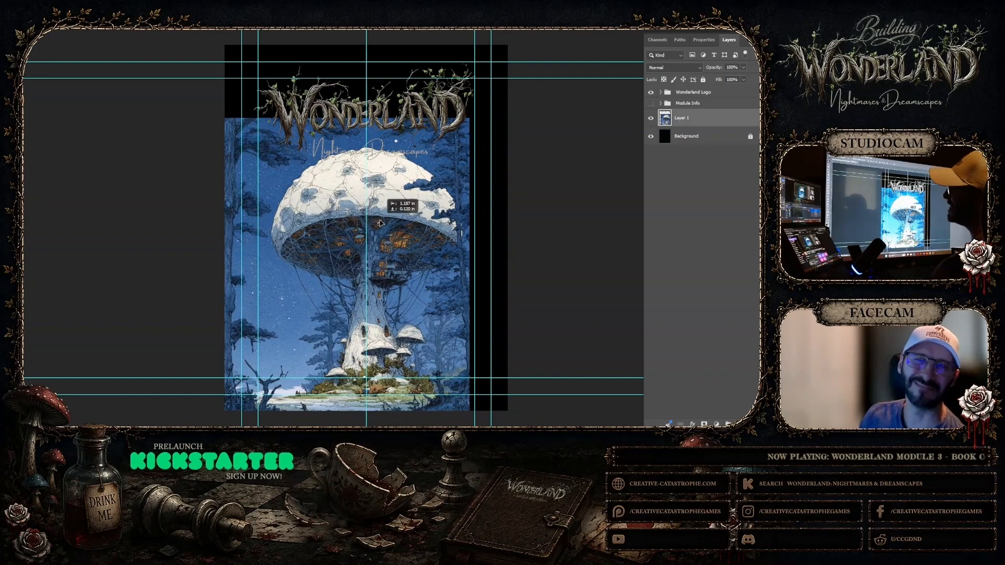
left_click_drag(380, 223, 412, 220)
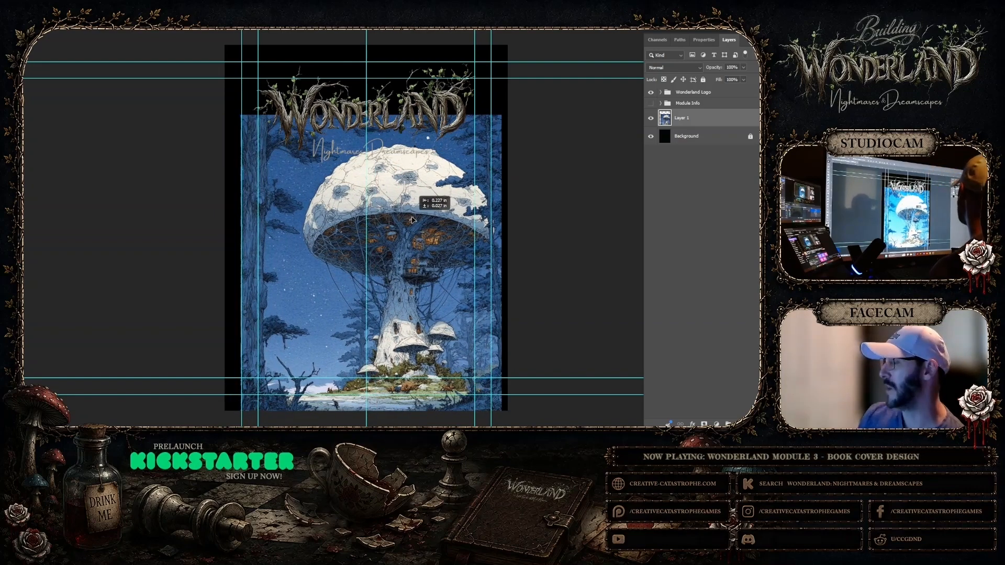
left_click_drag(411, 219, 414, 219)
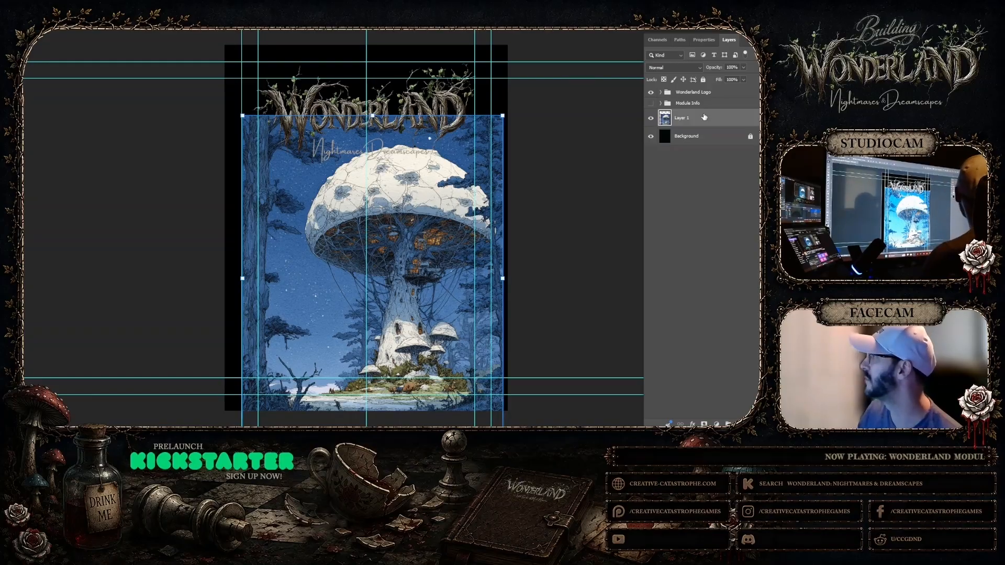
Delete the mushroom image layer from the cover, switch back to Midjourney and return to the newest images in the gallery
key("Delete")
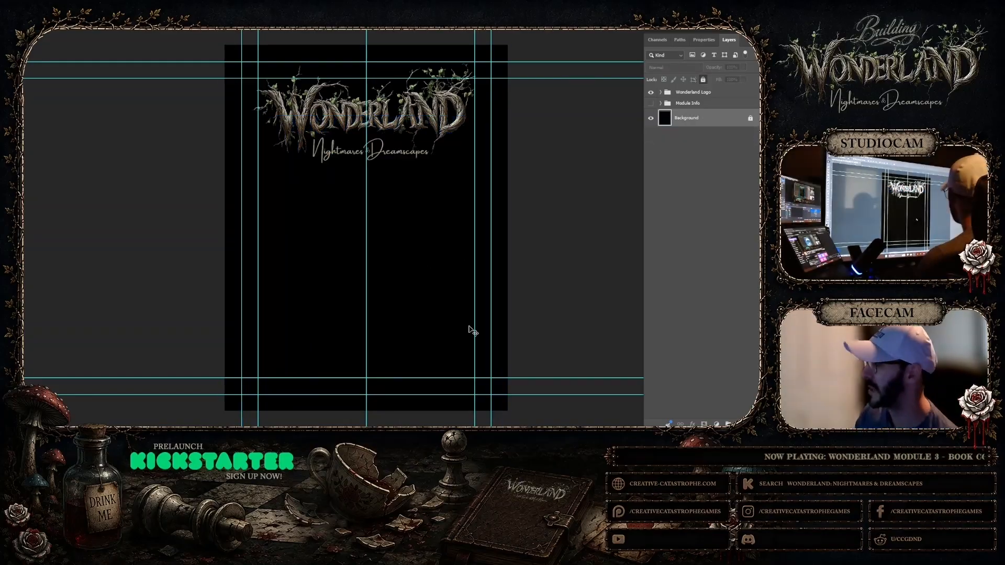
left_click(480, 414)
left_click(480, 413)
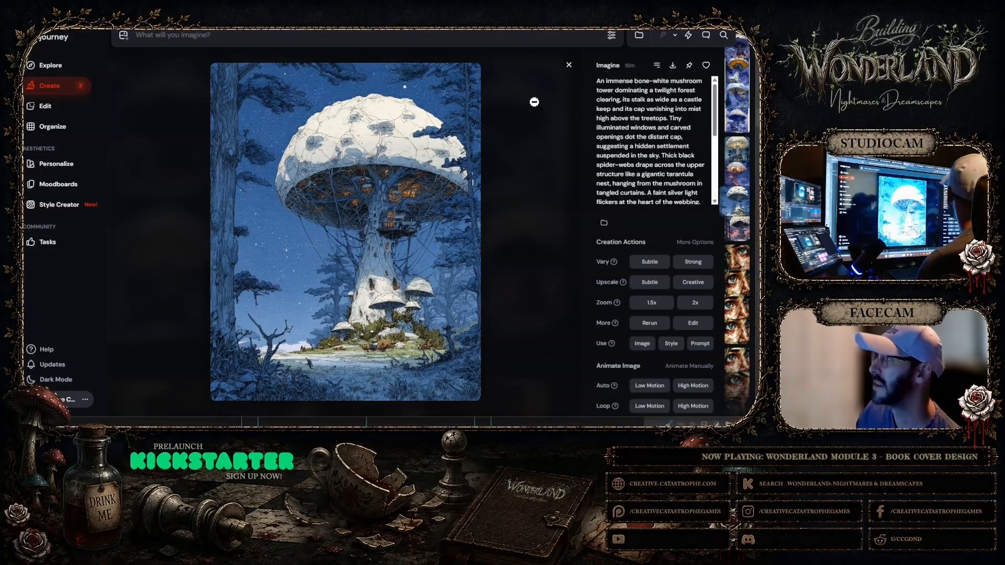
left_click(569, 65)
scroll(569, 158, "up", 6)
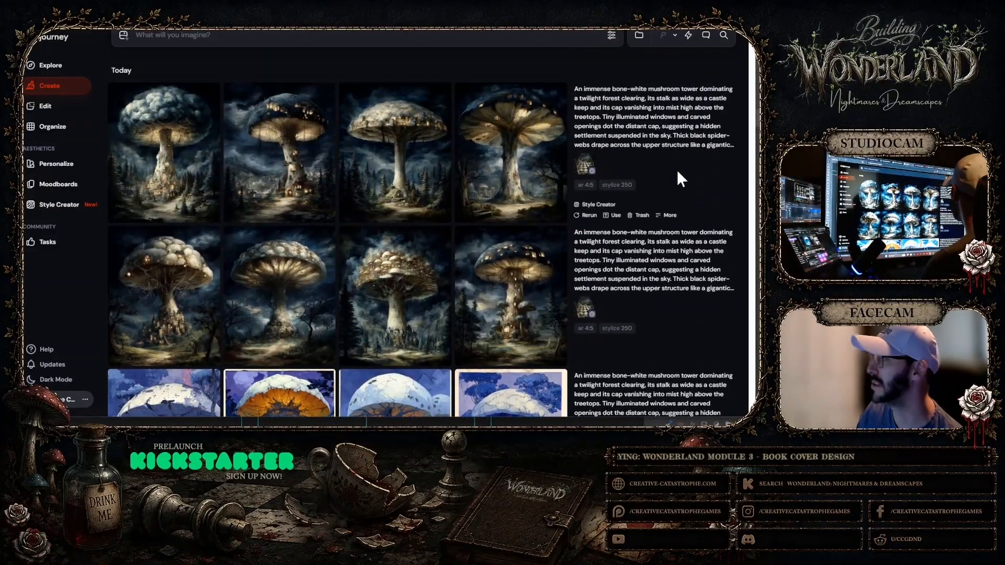
Examine the second row's first mushroom, with the castle village around its stalk, at enlarged size and return to the gallery
left_click(149, 304)
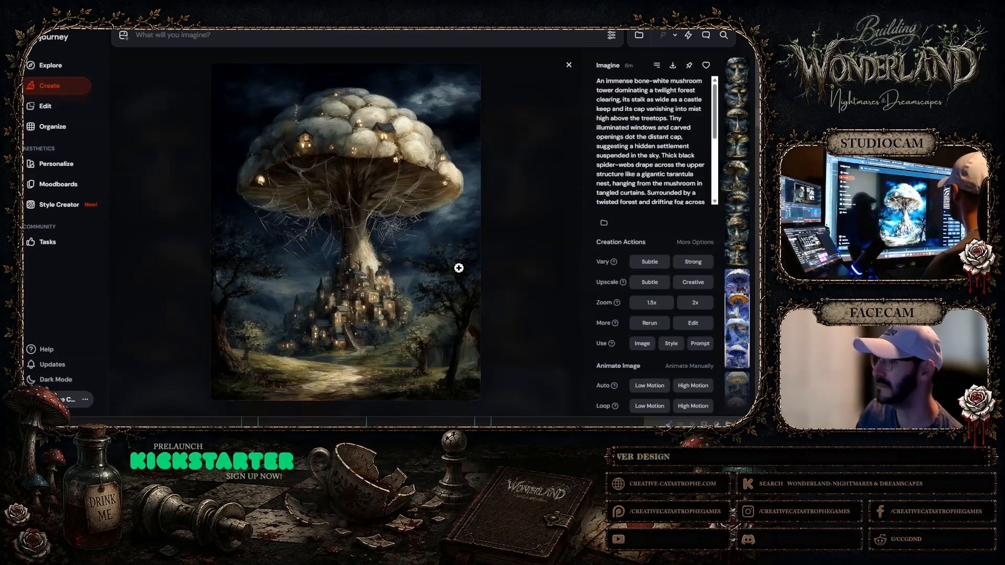
left_click(458, 268)
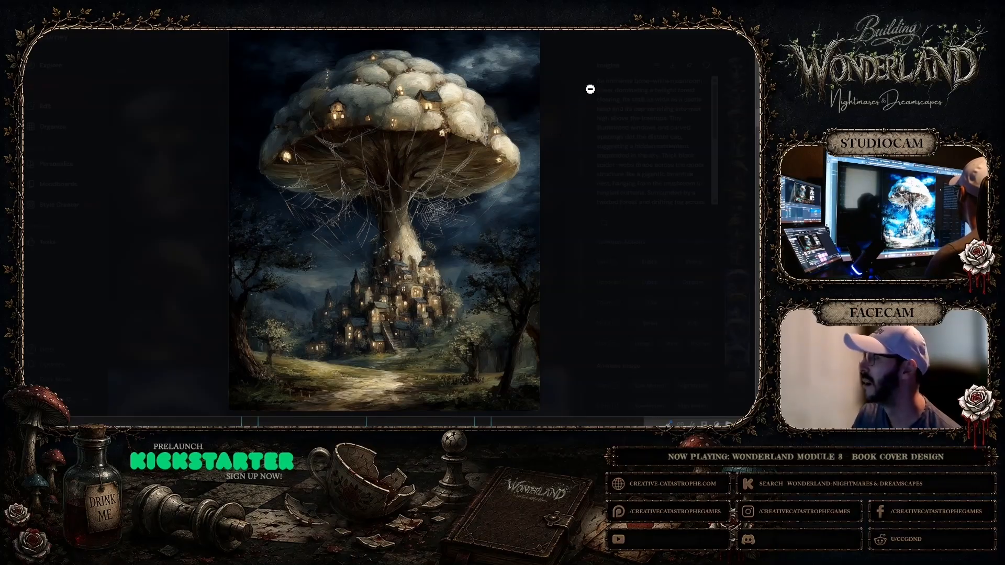
left_click(740, 40)
left_click(570, 66)
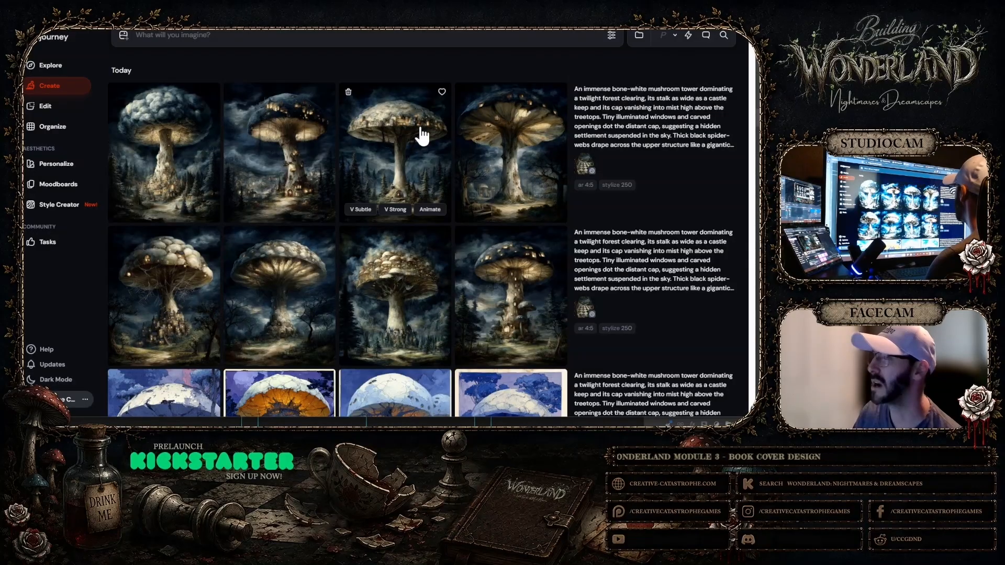
Compare the second, third and fourth dark mushroom towers of the newest set, viewing each one individually
left_click(298, 157)
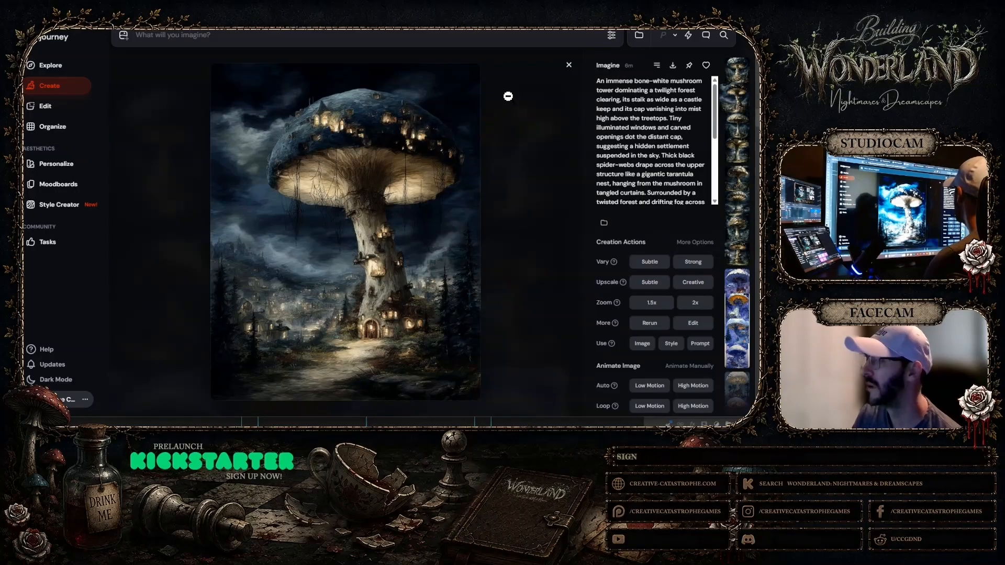
left_click(569, 67)
left_click(422, 157)
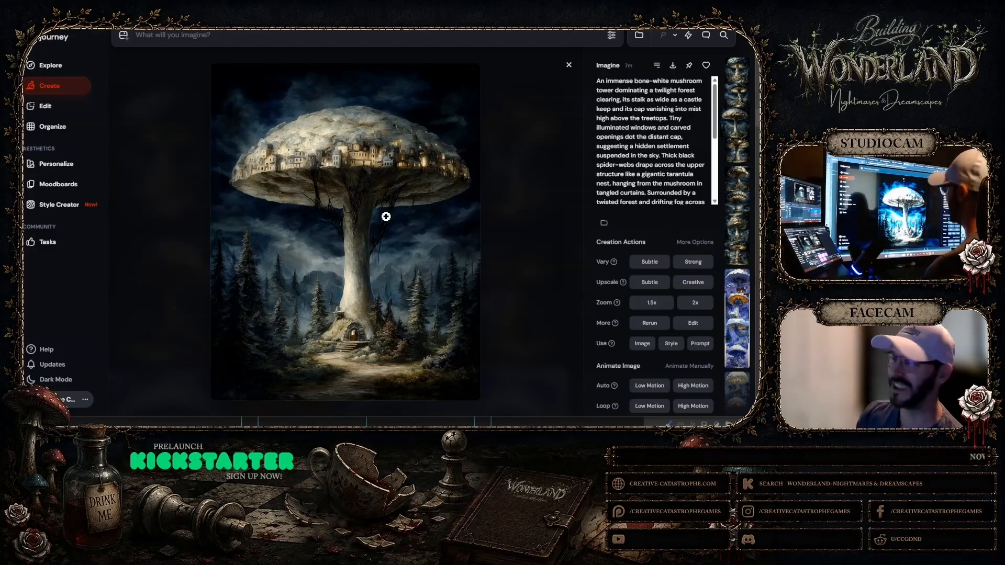
left_click(569, 66)
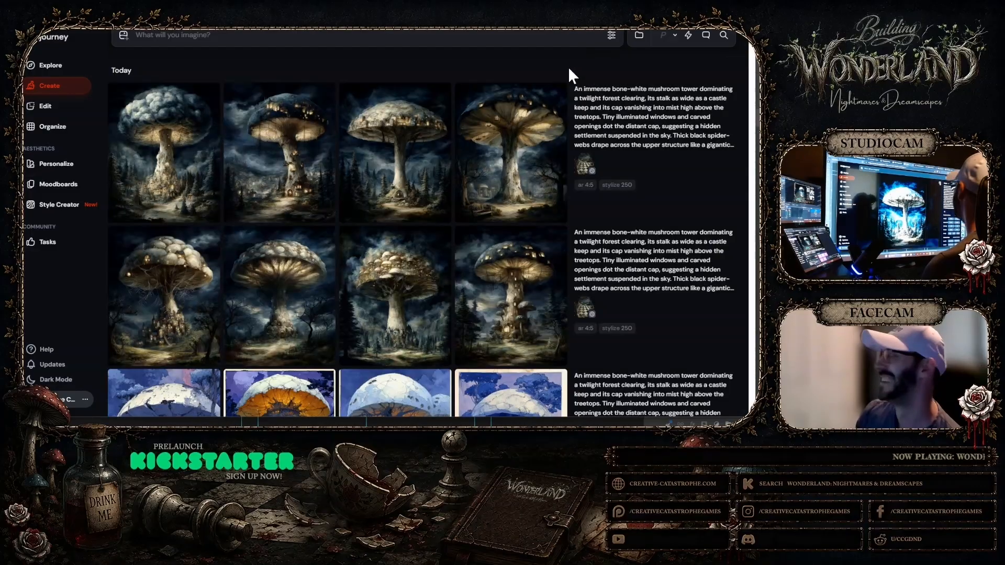
left_click(513, 176)
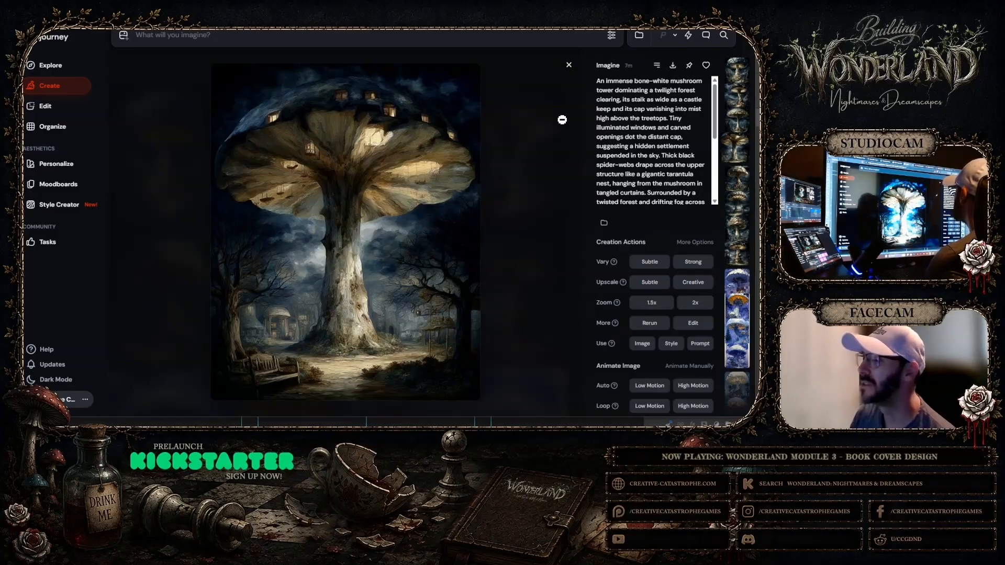
left_click(569, 65)
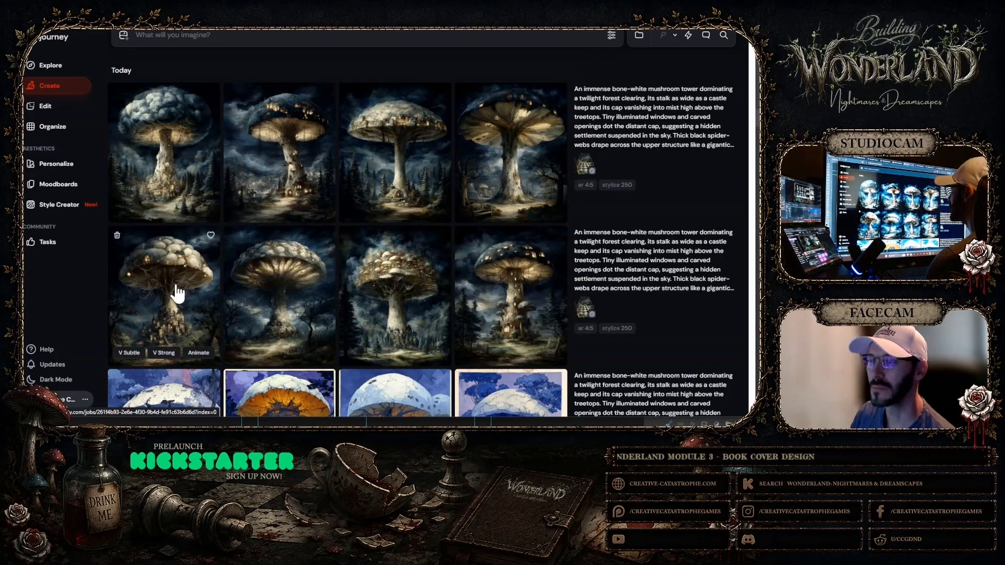
Compare all four mushroom towers of the second row one by one, checking the caps, stalks and illuminated windows
left_click(146, 288)
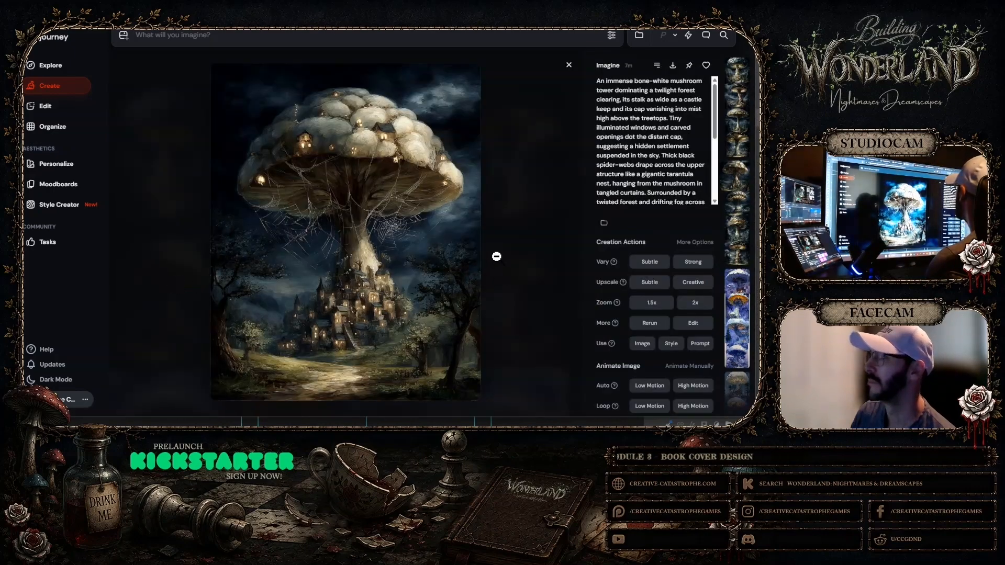
left_click(567, 68)
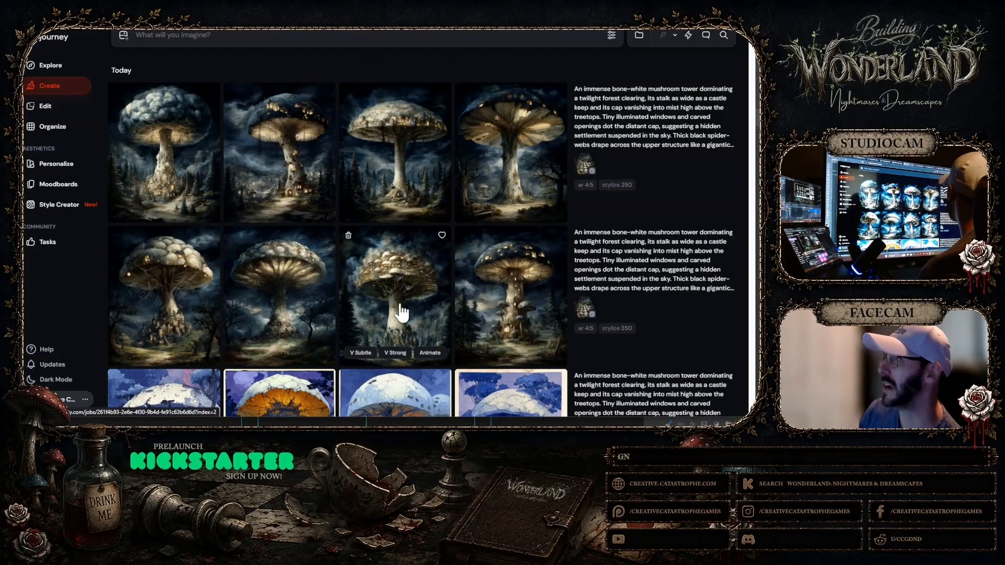
left_click(293, 316)
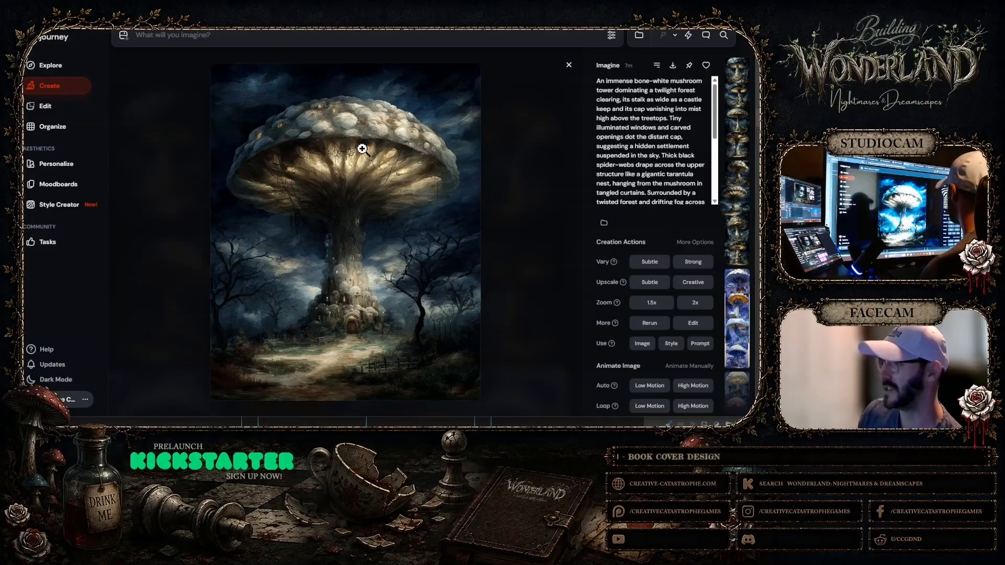
left_click(569, 66)
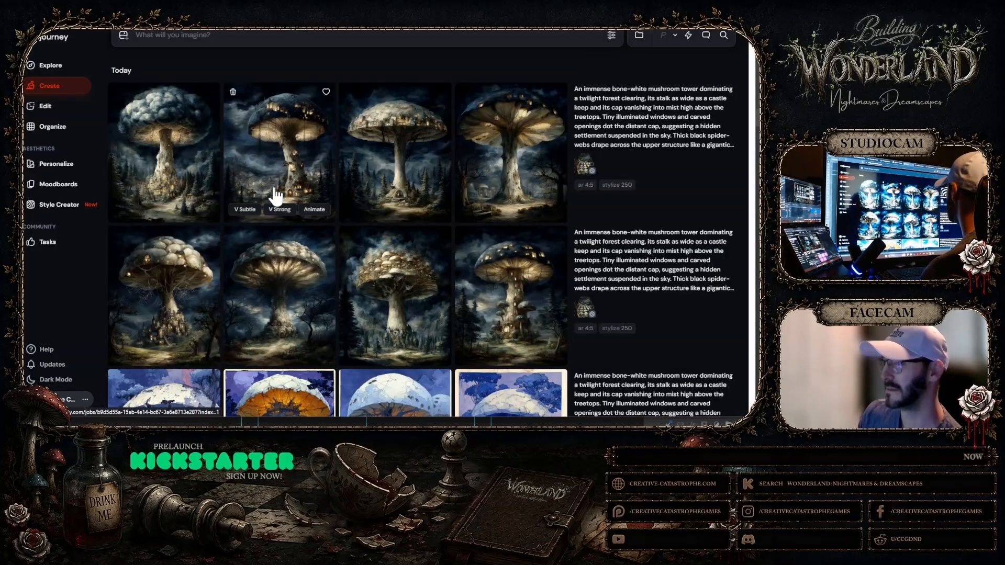
left_click(374, 278)
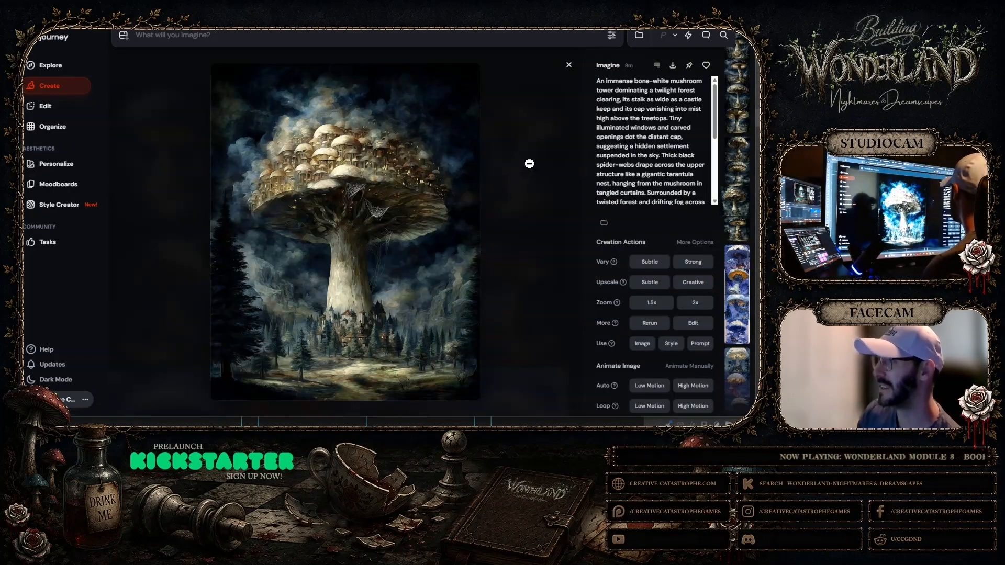
left_click(569, 65)
left_click(513, 274)
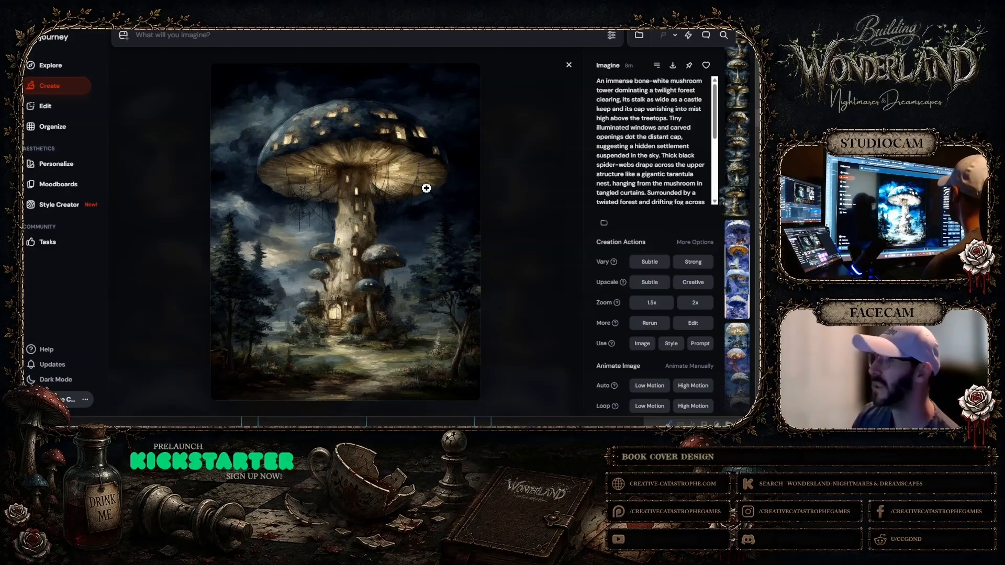
left_click(569, 65)
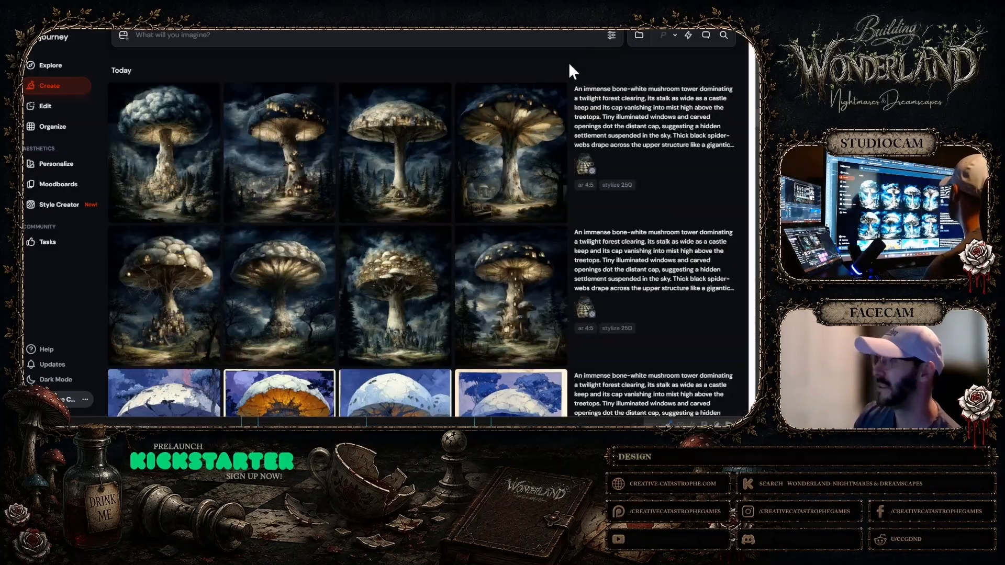
Review the newest set's cloud-like mushroom, blue-capped tower and broad-gilled mushroom individually, and return to the gallery
left_click(149, 162)
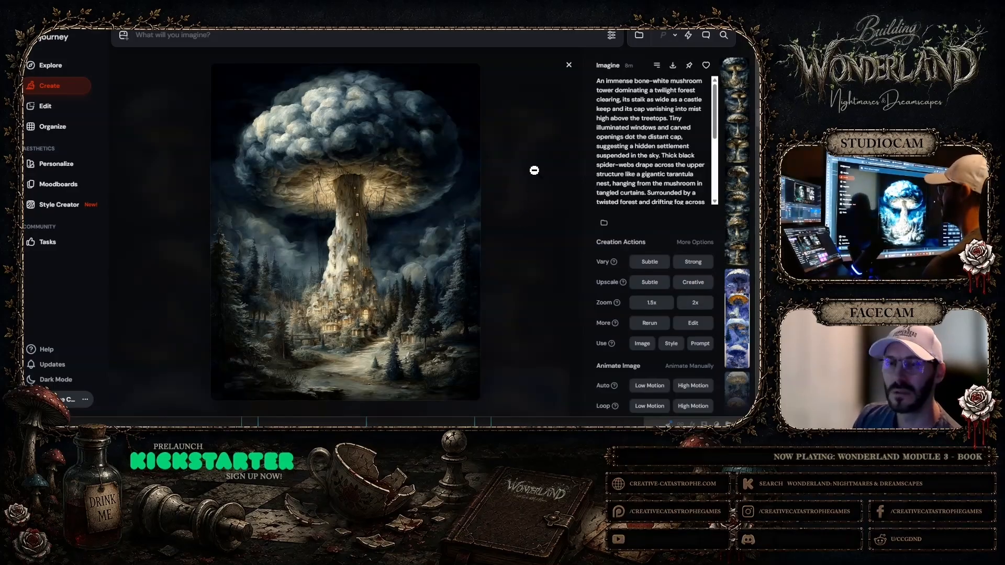
left_click(568, 66)
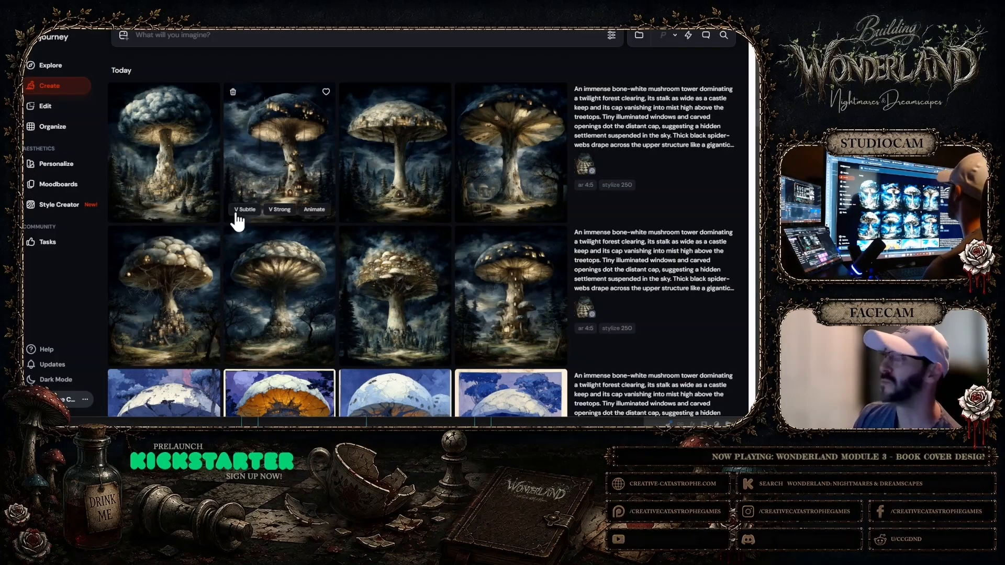
left_click(204, 191)
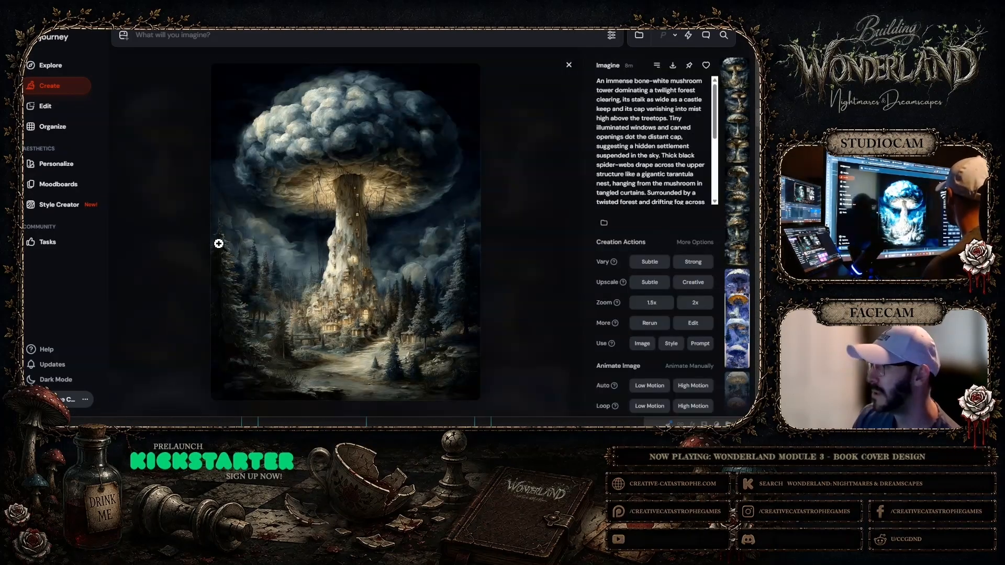
left_click(568, 66)
left_click(274, 183)
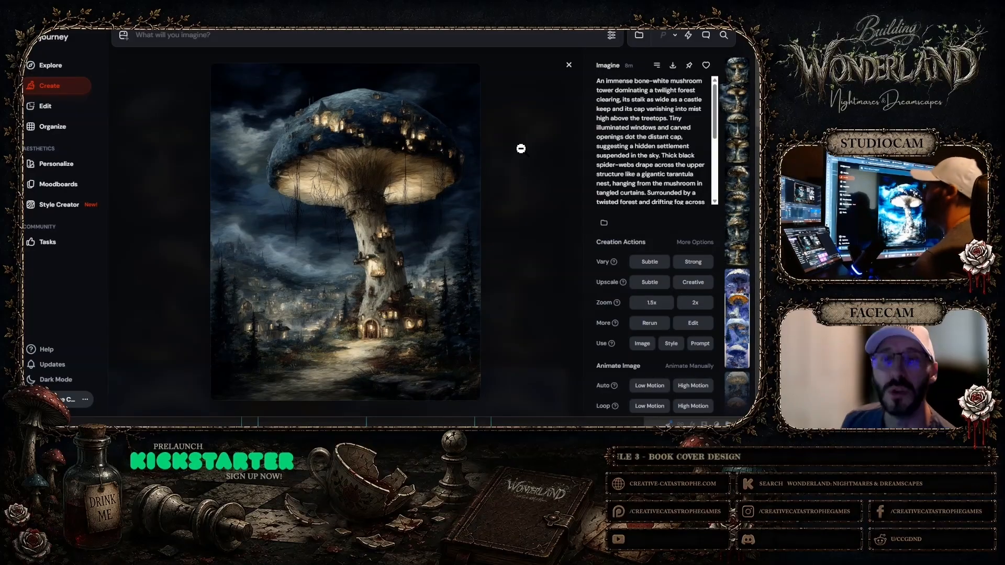
left_click(569, 66)
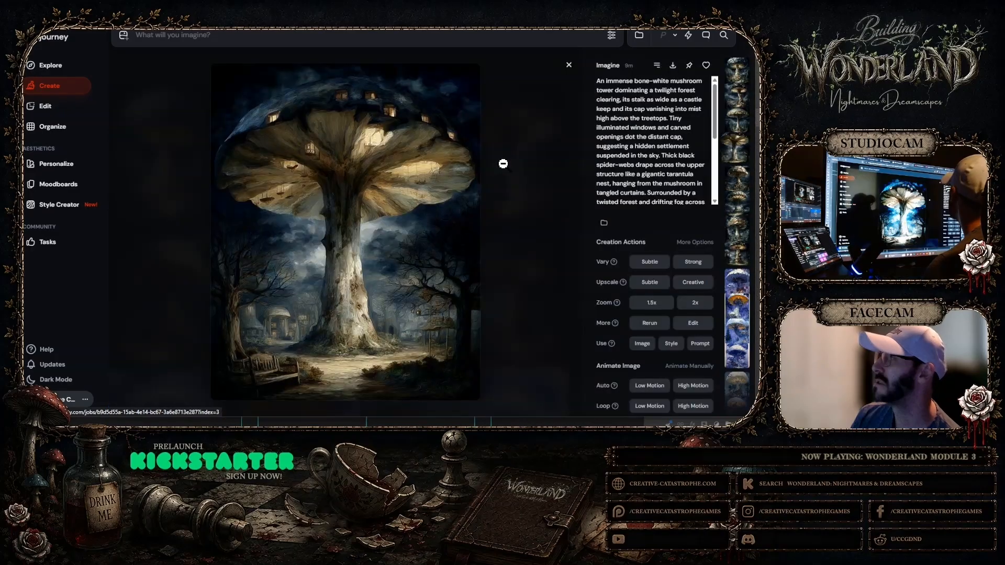
left_click(503, 164)
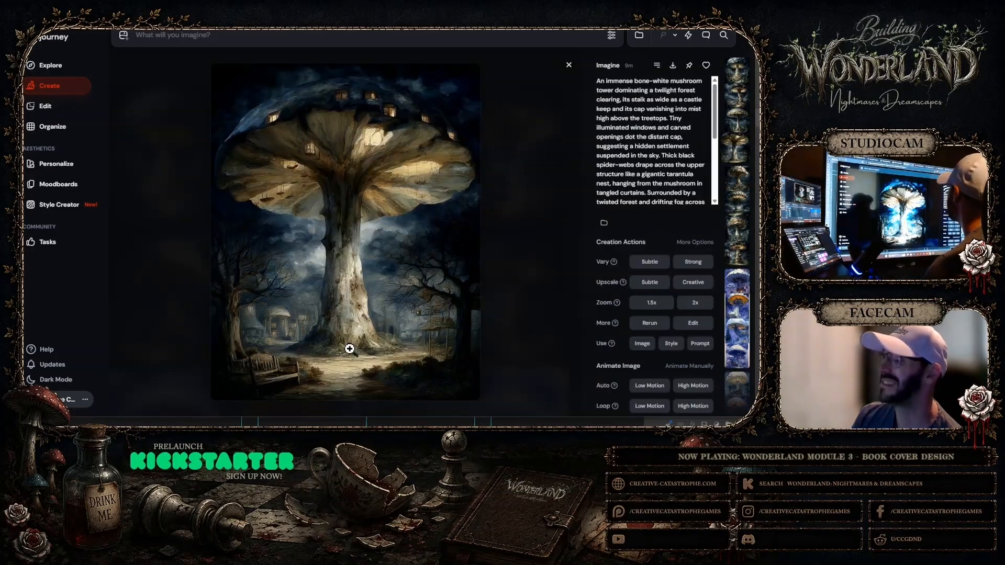
left_click(569, 65)
Reuse the newest set's style reference image and its full mushroom tower prompt for a new generation
mouse_move(557, 196)
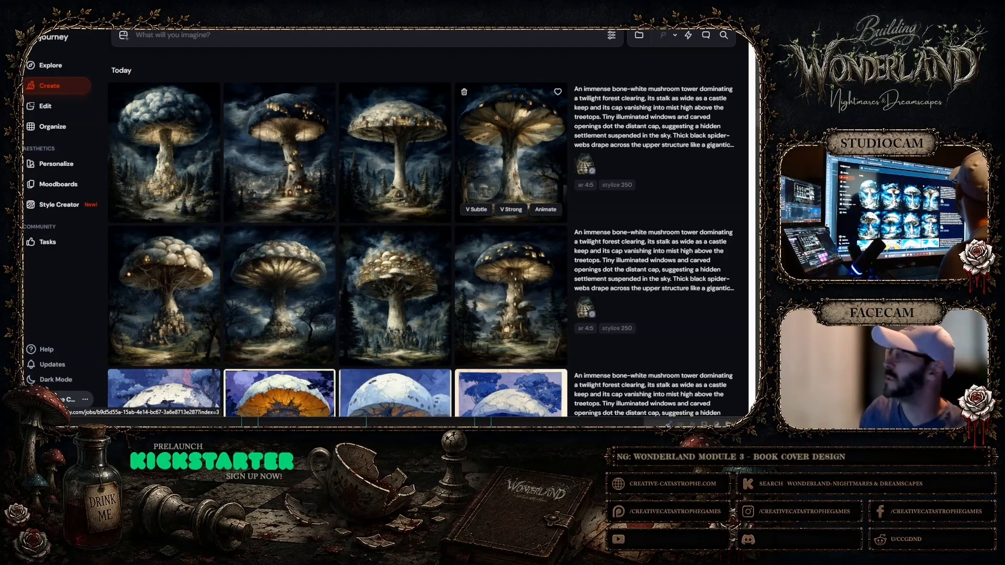
left_click(586, 166)
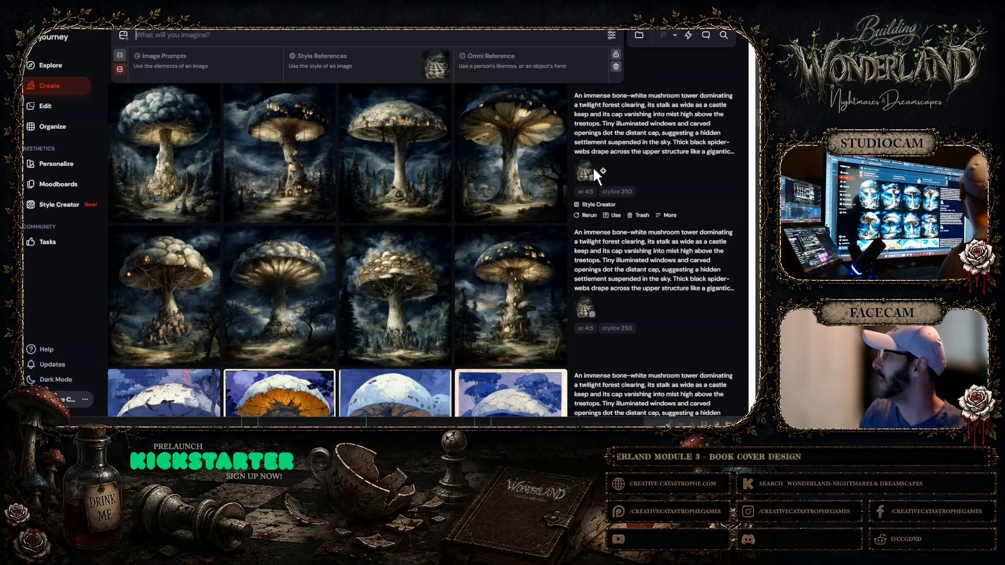
left_click(639, 147)
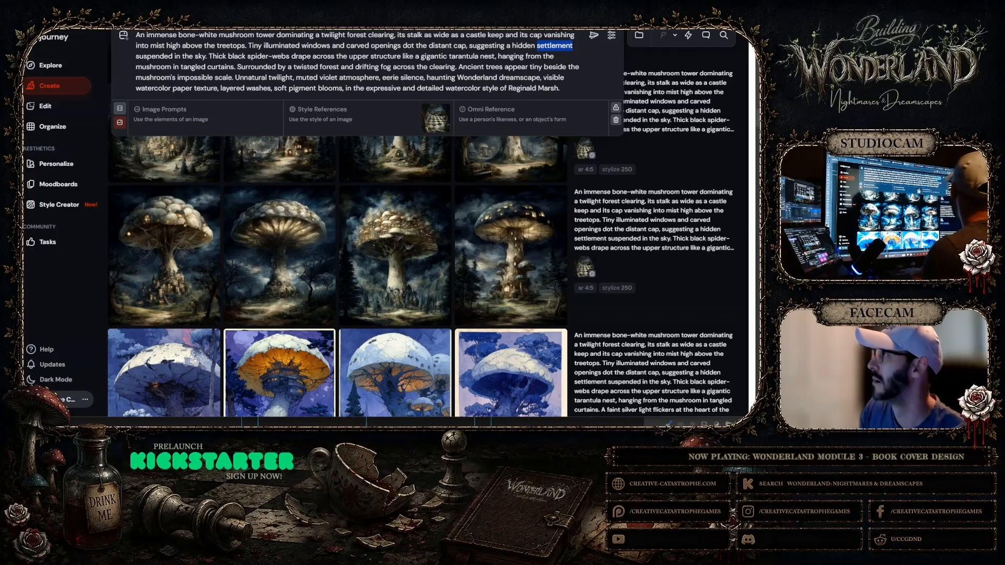
Edit the prompt to read "dot the stalk and distant cap, suggesting a hidden home suspended in the sky"
type("home")
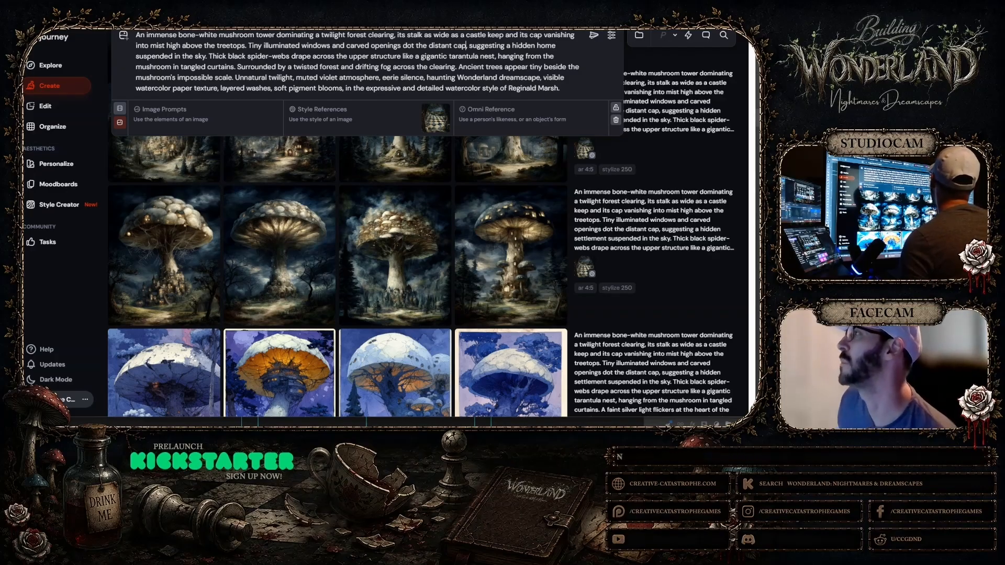
type("a")
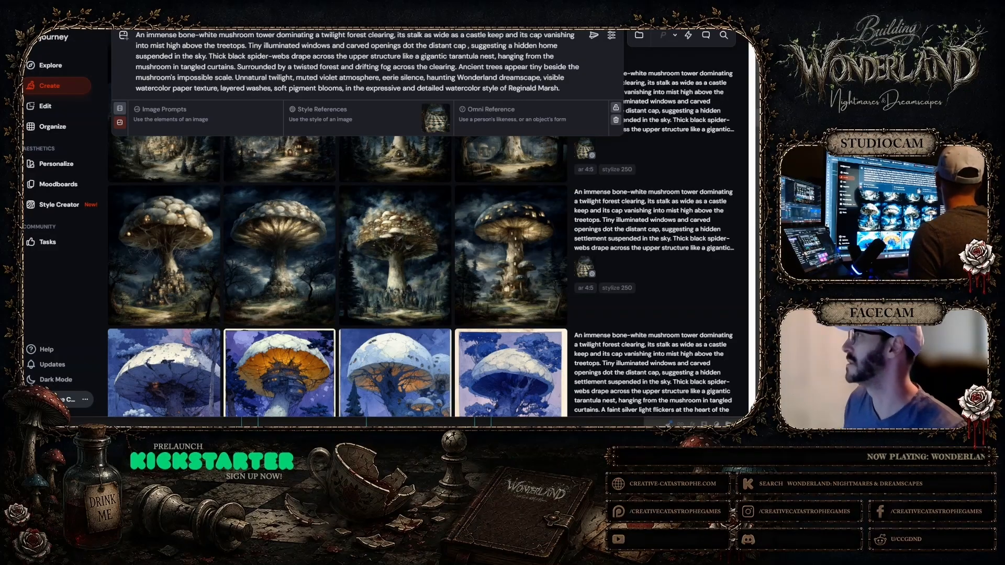
key("BackSpace")
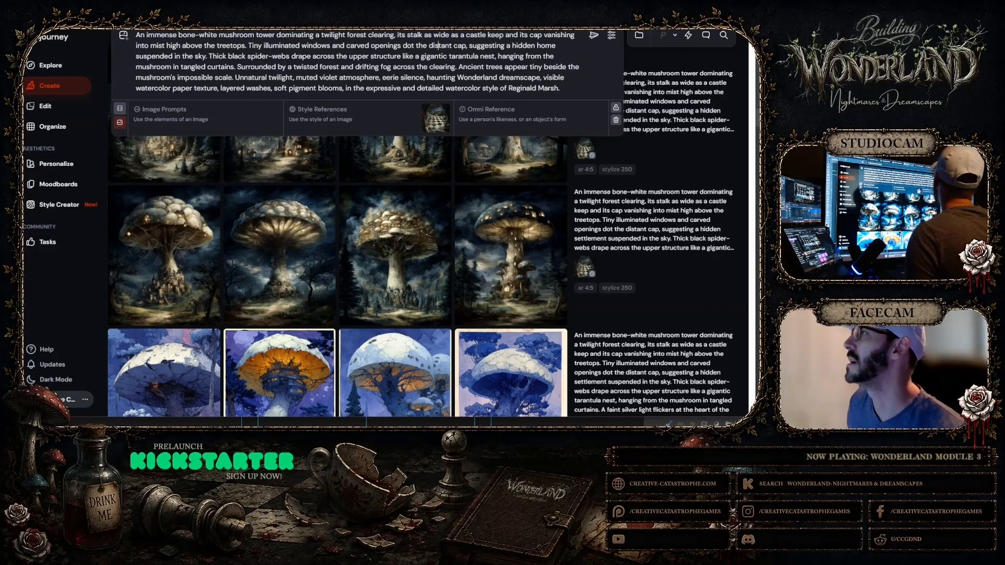
type("stalk")
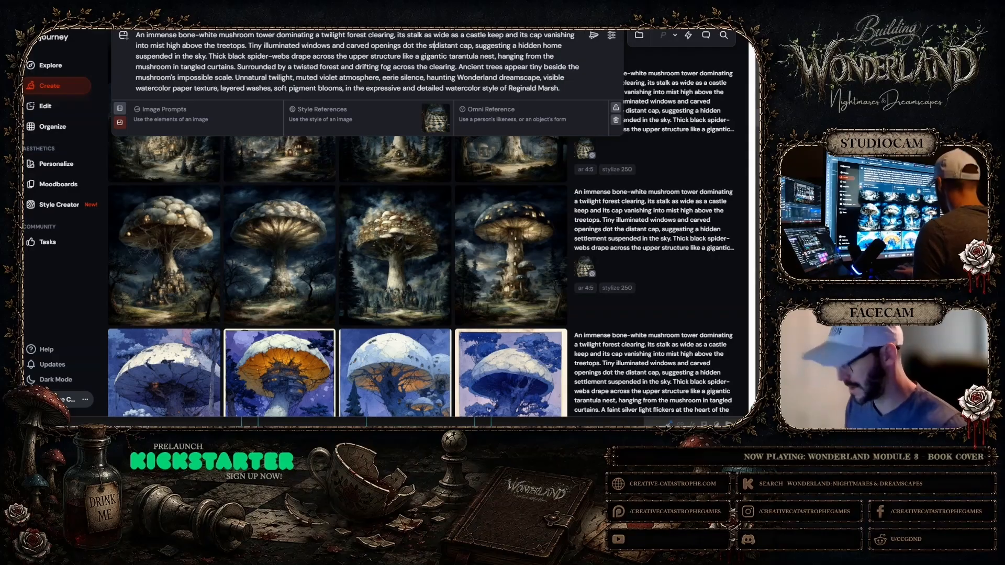
type(" and")
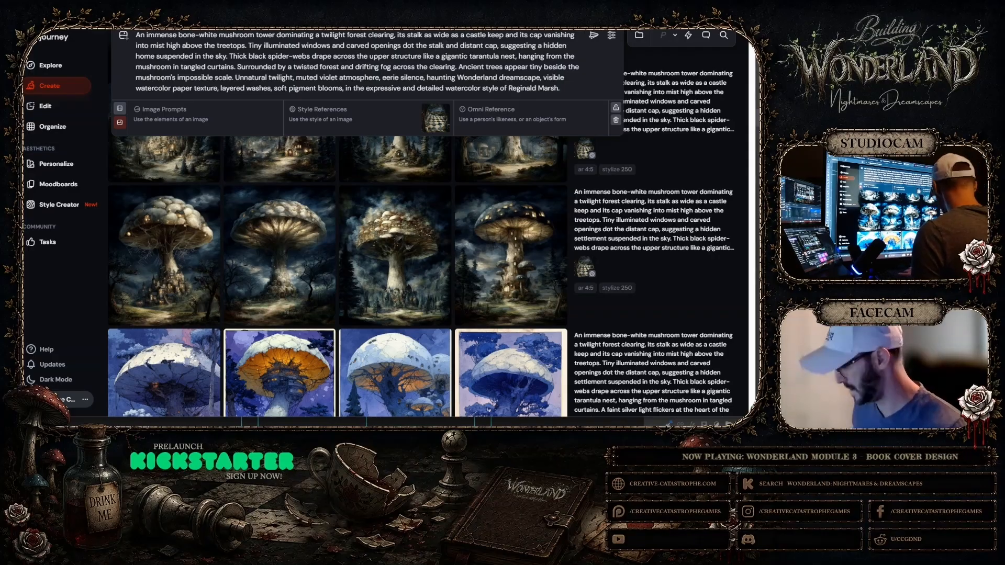
Insert "starting halfway up the stalk" after "dot the stalk and distant cap" in the prompt
key("Right")
key("Right")
key("Right")
key("Right")
key("Right")
key("Right")
key("Right")
key("Right")
key("Right")
key("Right")
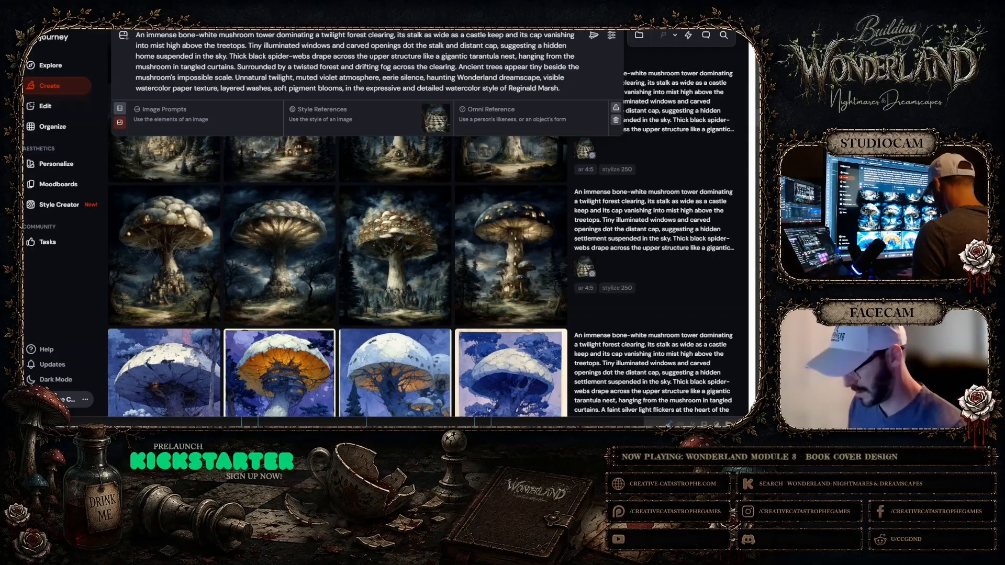
type("starting hal")
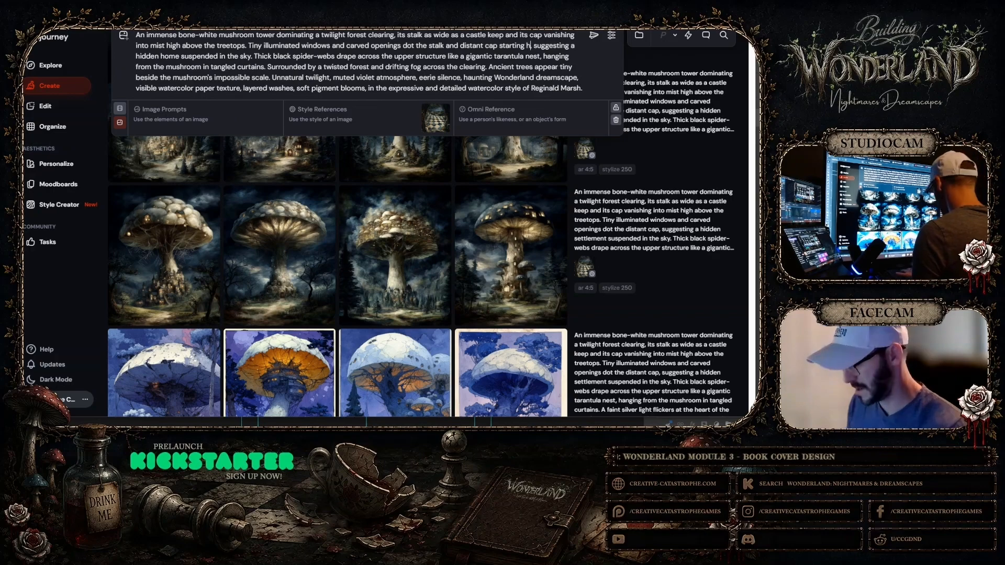
type("fway up the")
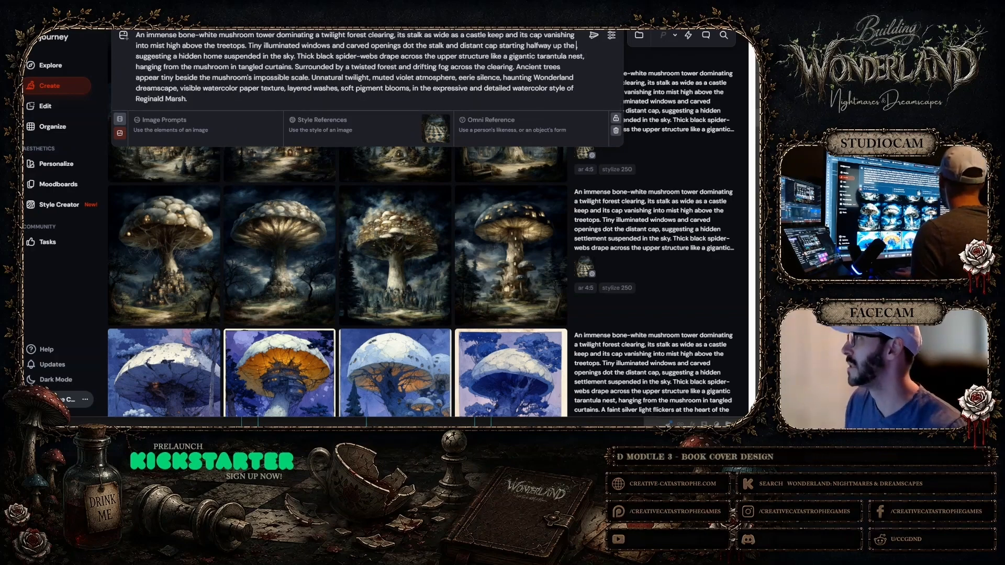
type(" stalk,")
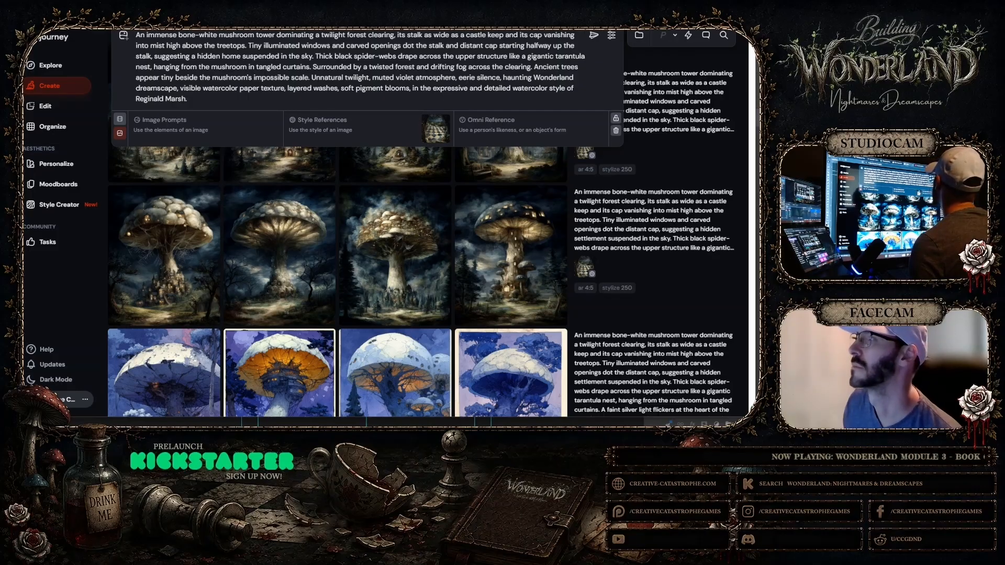
Before "Thick black spider-webs", add the sentence "The cap itself is beautiful, a swirling, dreamlike dome high in the sky."
left_click(315, 56)
type("The ")
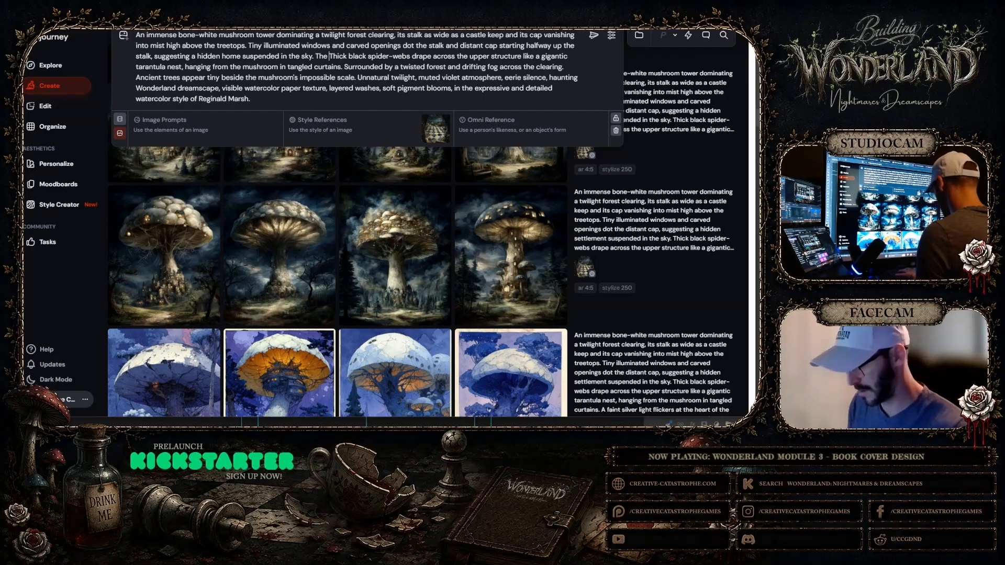
type("cap itself is ")
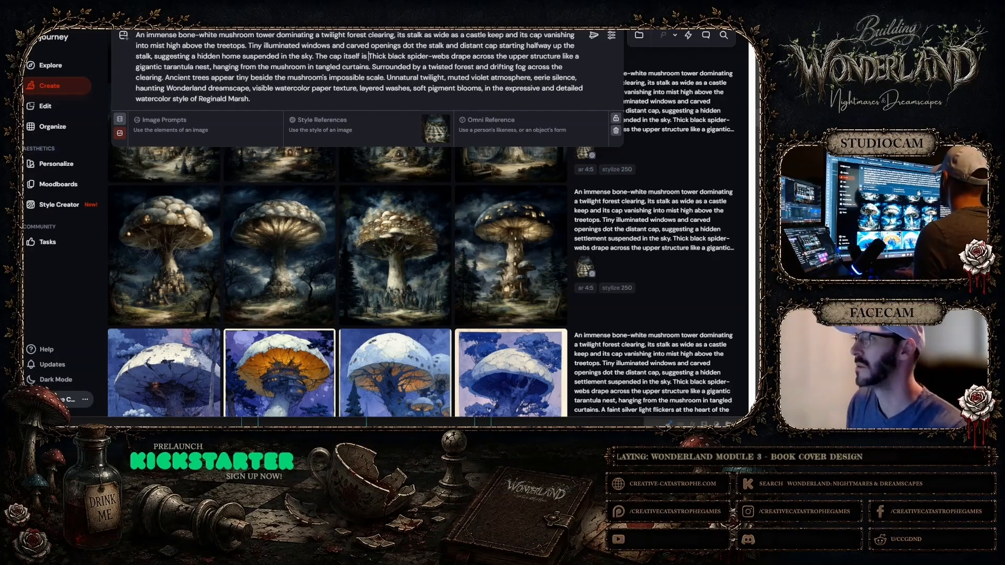
type("beautiful")
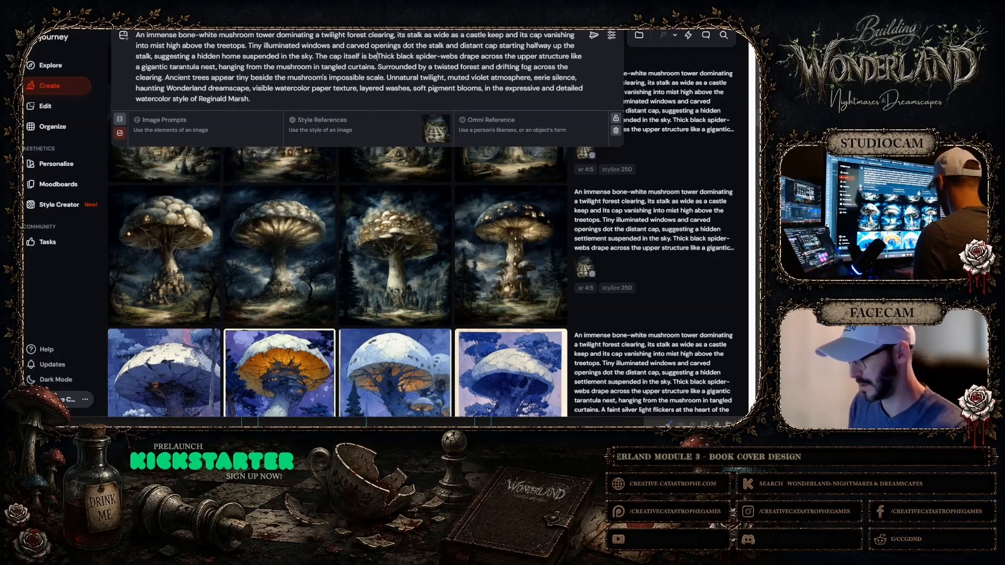
type(", a")
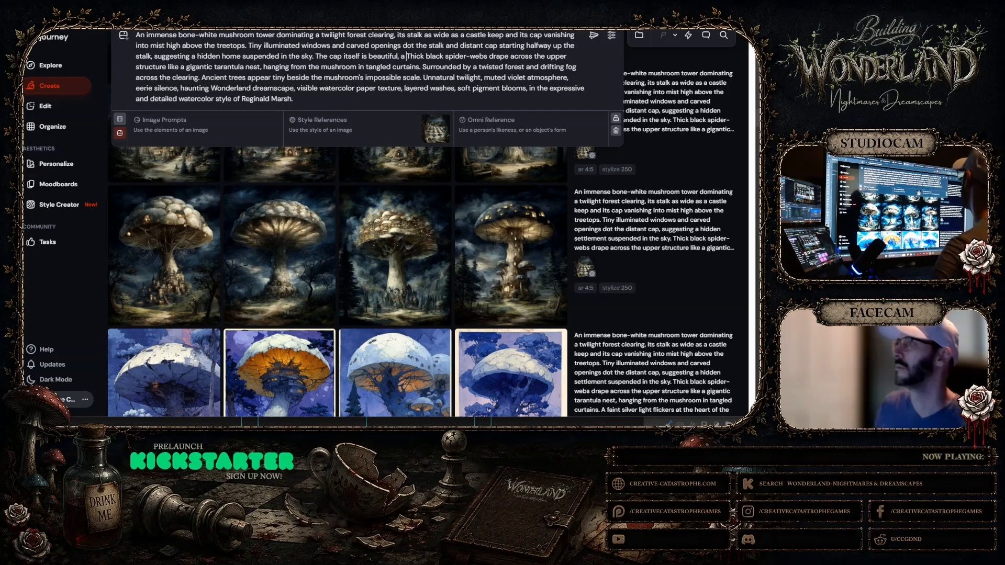
type("swirl")
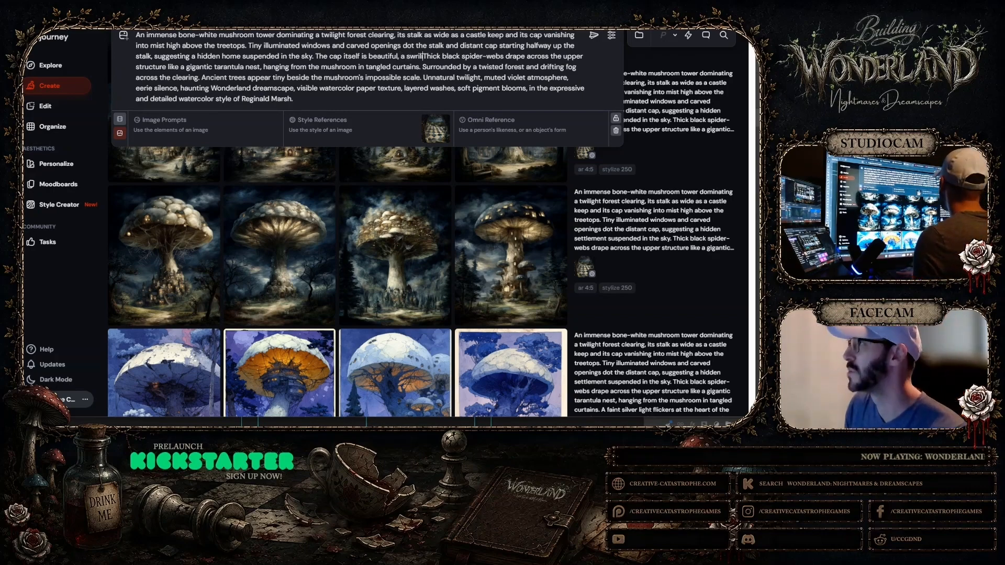
key("BackSpace")
key("BackSpace")
key("BackSpace")
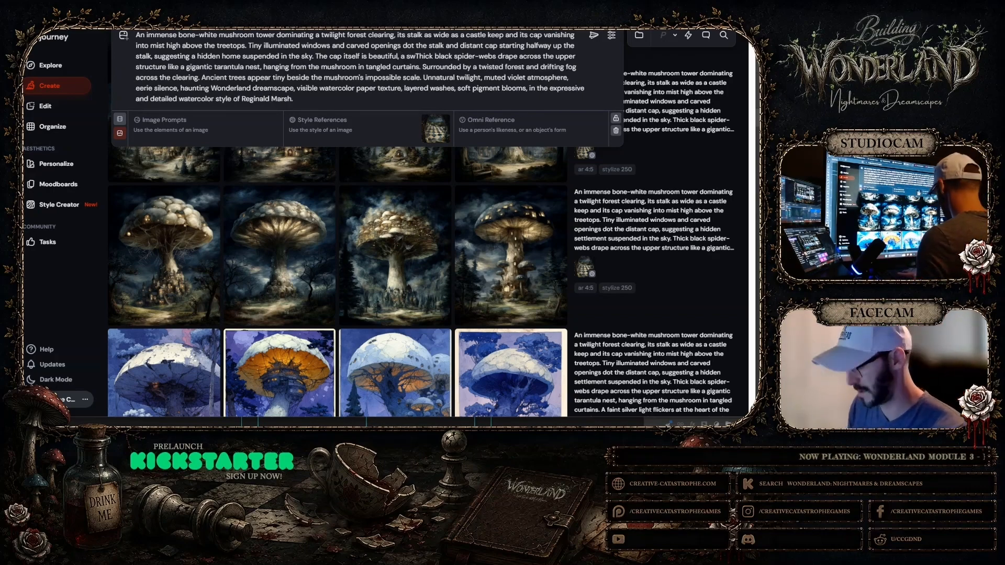
type("irling, dre")
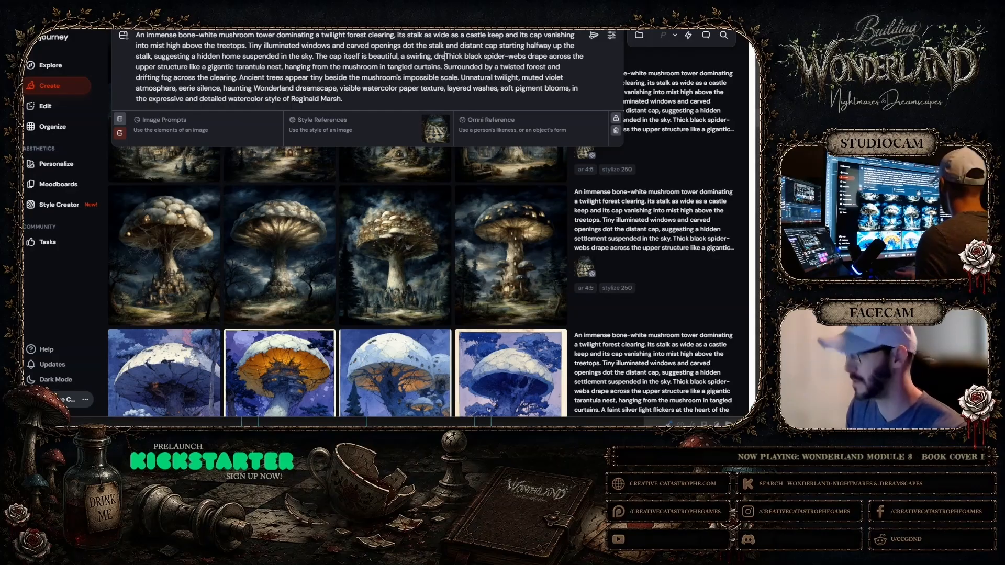
type("amlike")
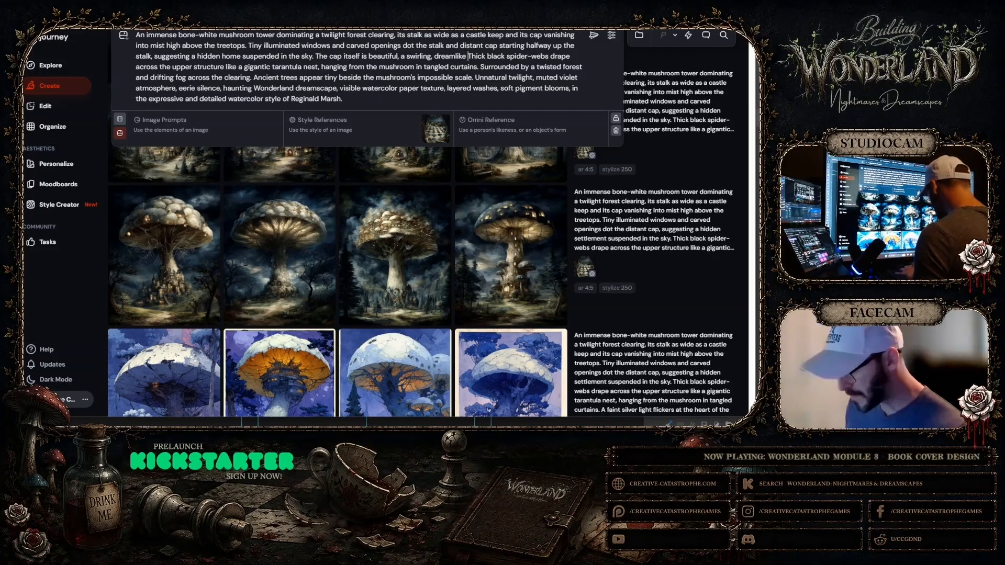
type("dome")
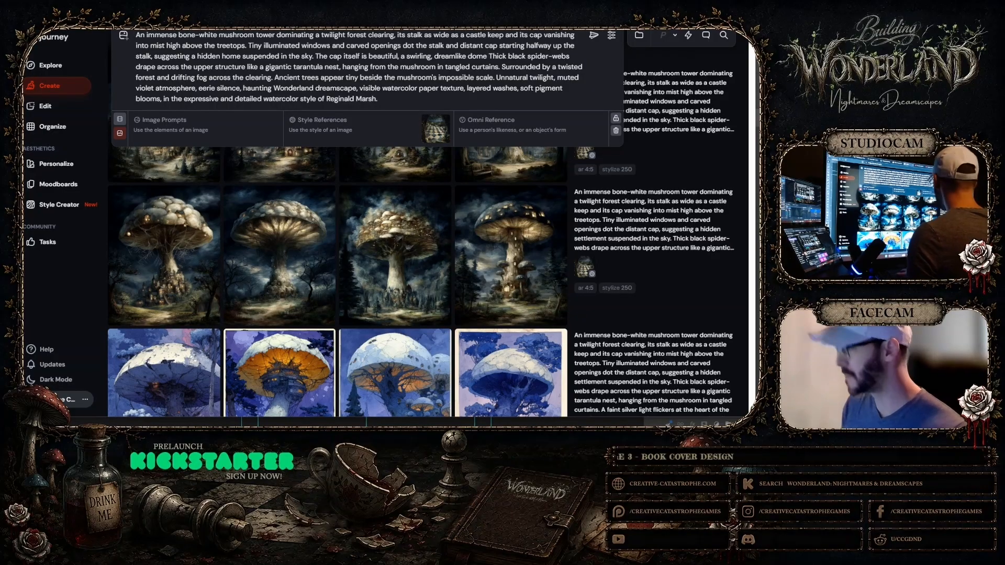
type("high in the sky.")
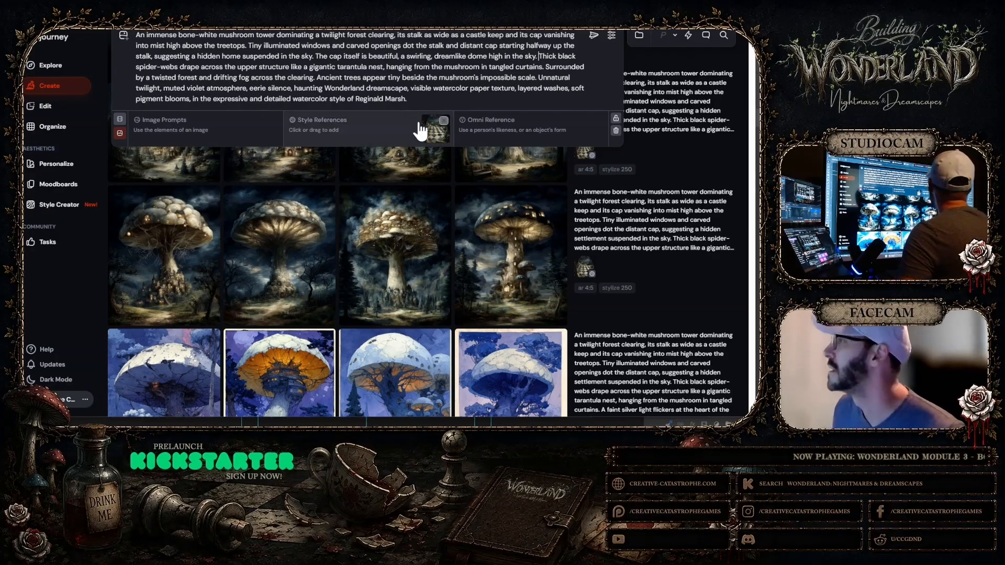
Generate images from the edited prompt and run the same prompt a second time
left_click(591, 34)
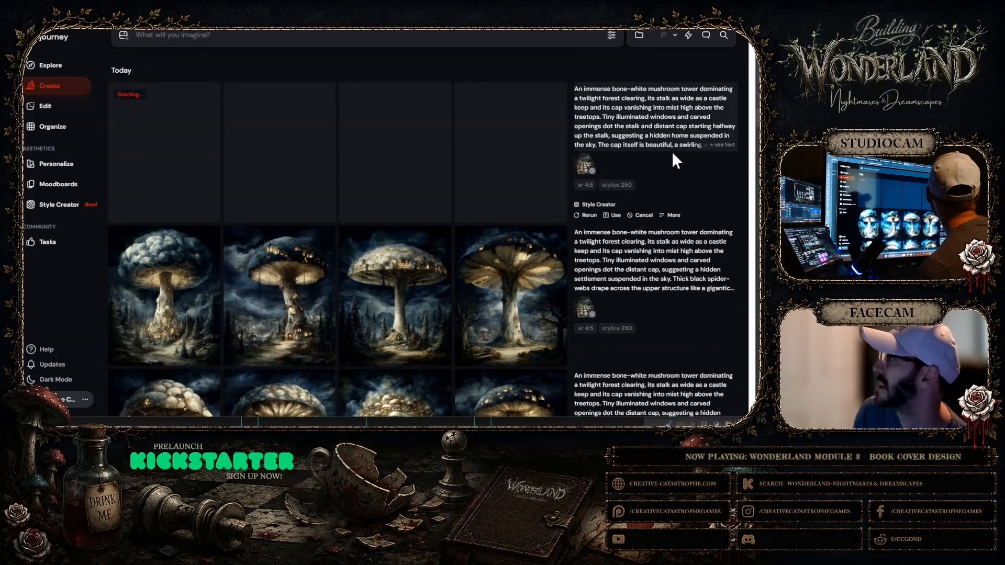
left_click(588, 150)
left_click(594, 37)
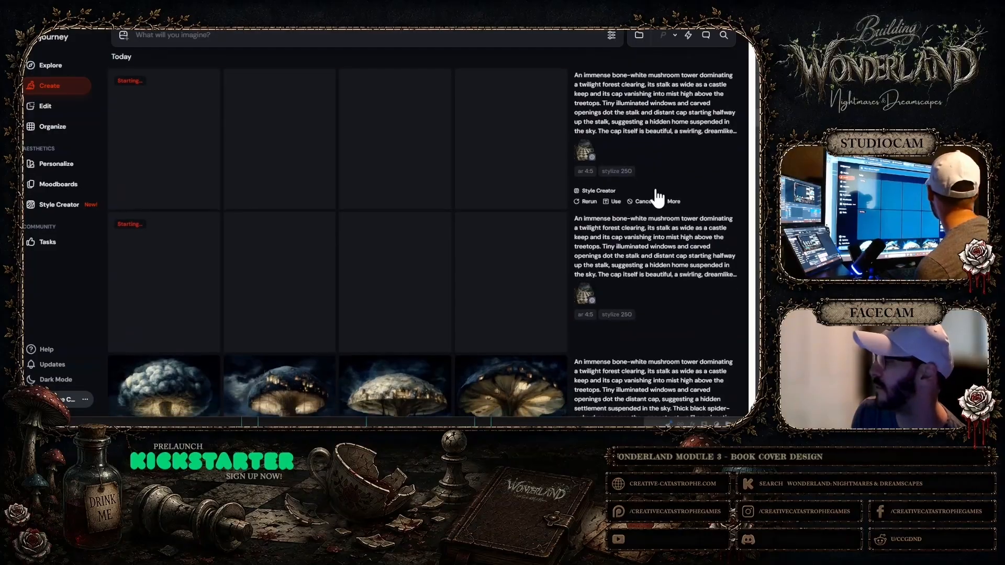
Open the earlier mushroom tower with the broad knobbly cap and glowing gills, and copy its image
scroll(670, 180, "down", 2)
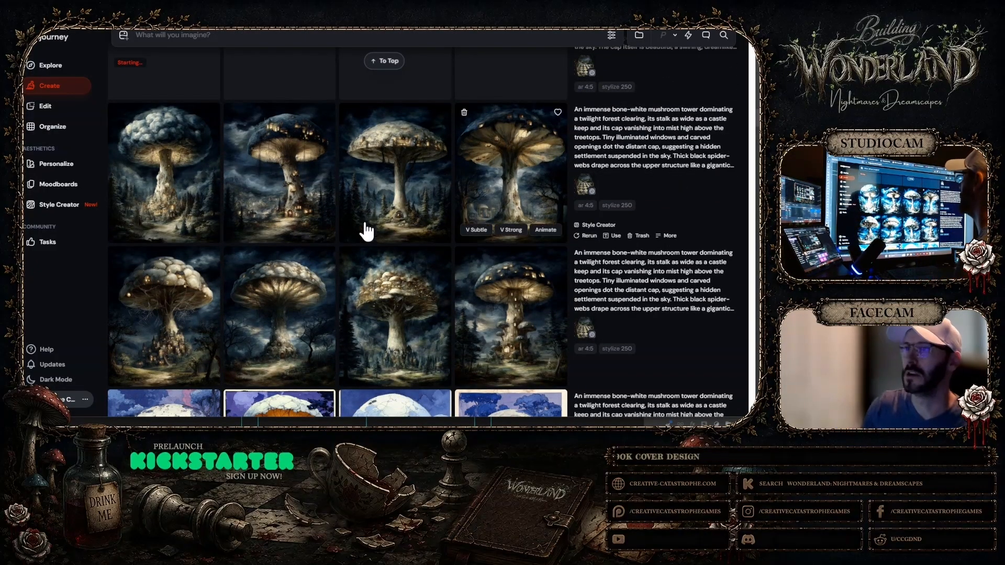
left_click(287, 314)
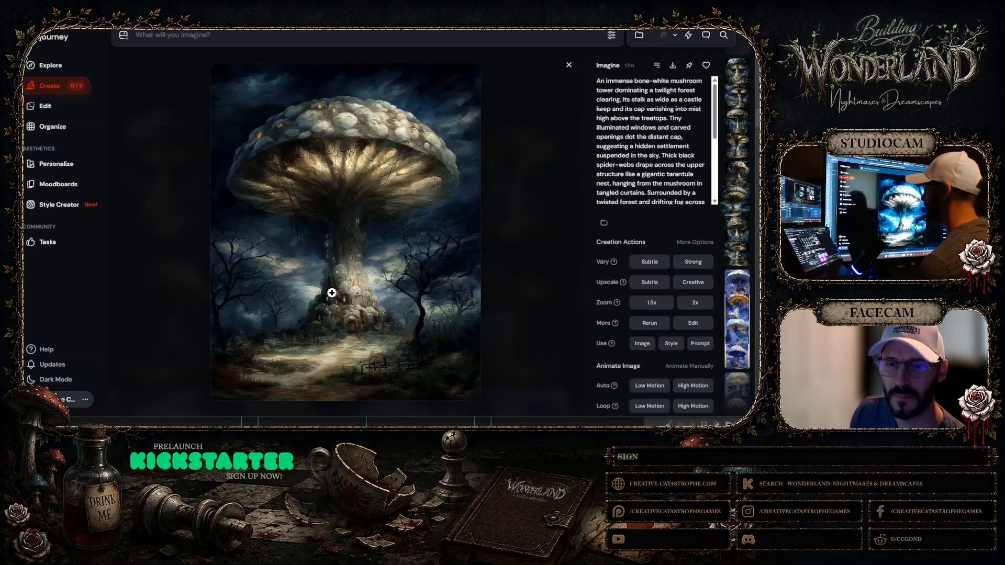
right_click(366, 180)
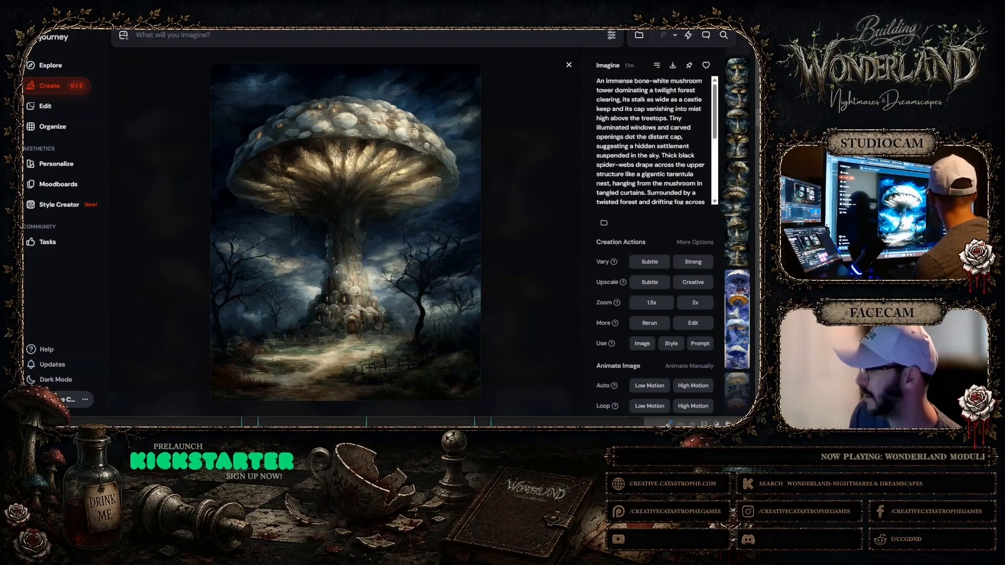
Switch to Photoshop, paste the copied mushroom tower into the cover layout and scale it to the cover's full width
key("alt+Tab")
left_click(24, 28)
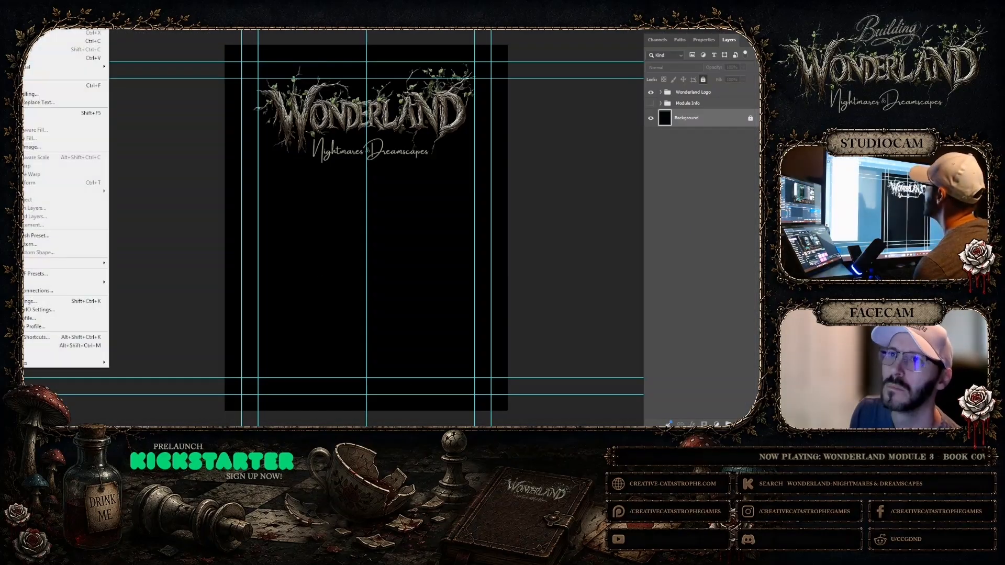
left_click(27, 58)
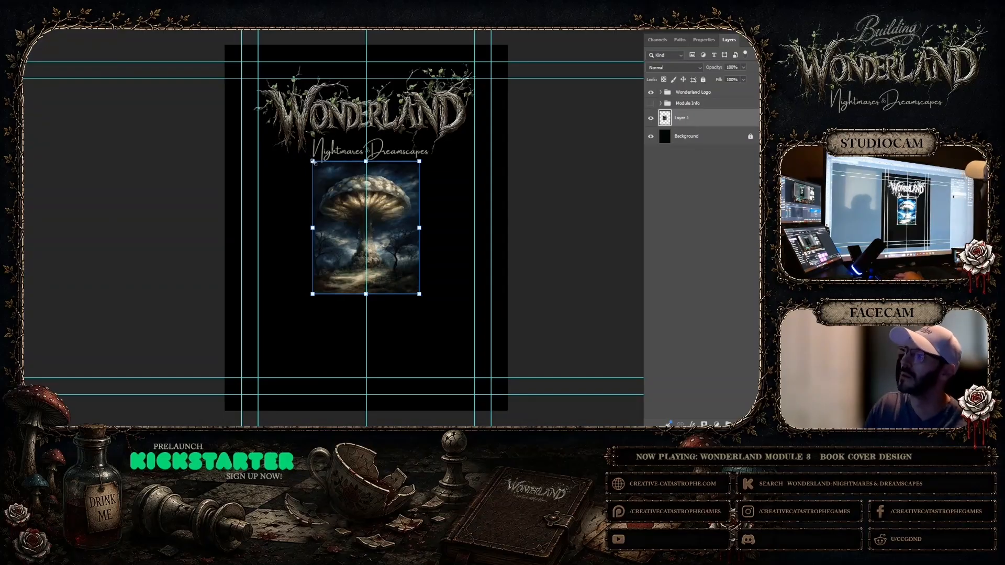
left_click_drag(307, 159, 224, 50)
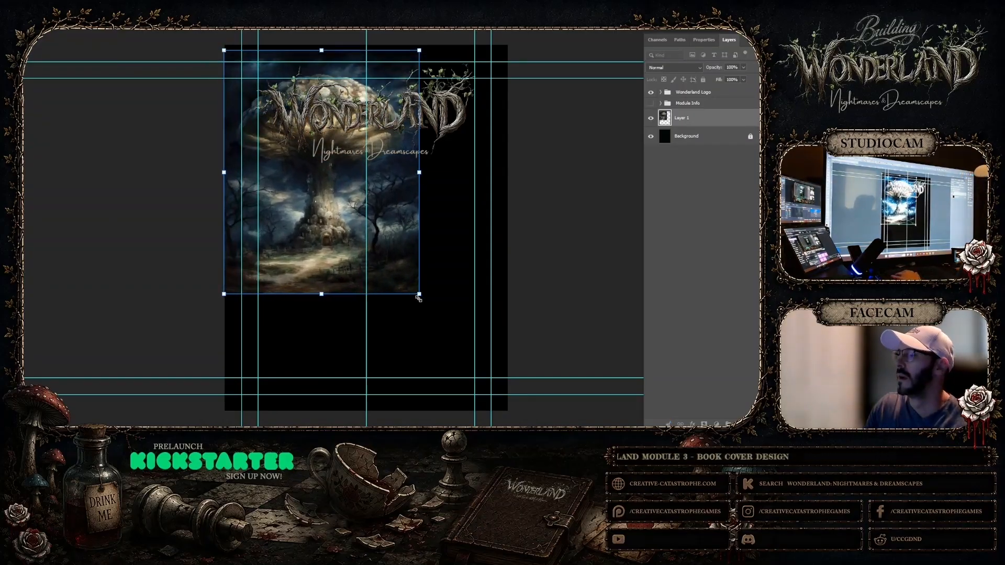
left_click_drag(418, 298, 533, 389)
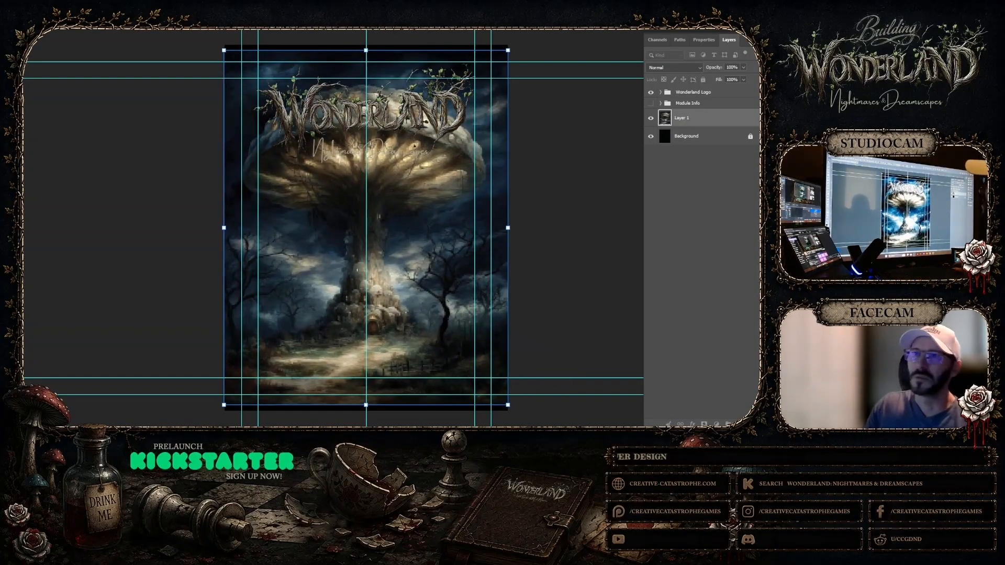
Hide the guides and move the mushroom artwork down so the cap sits below the "Nightmares & Dreamscapes" subtitle
left_click(105, 21)
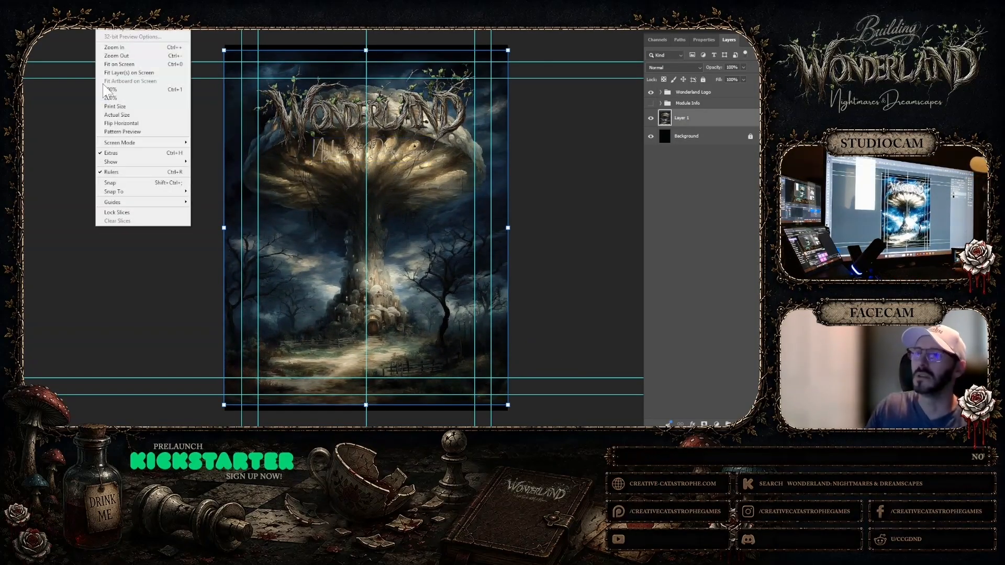
left_click(120, 153)
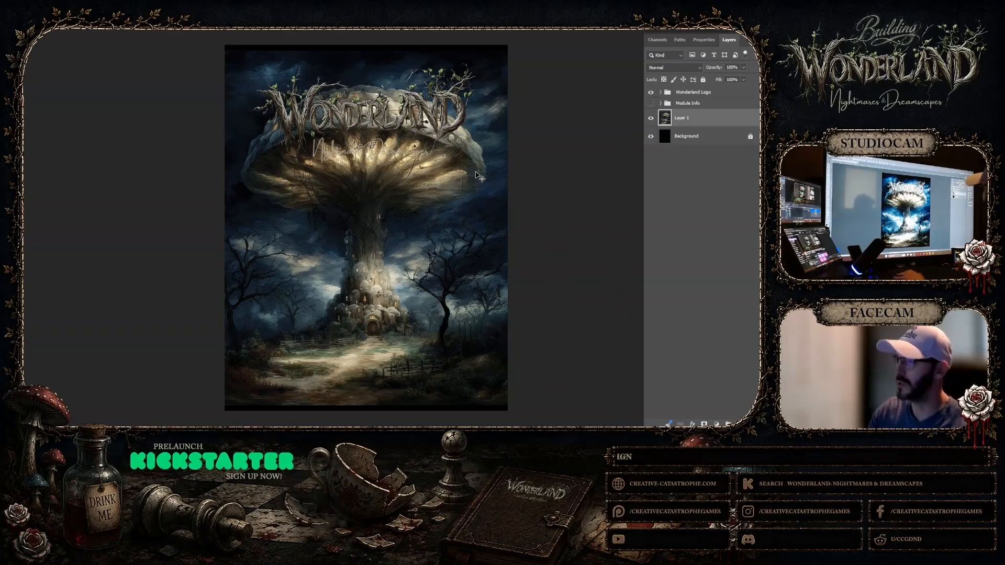
left_click_drag(476, 174, 487, 267)
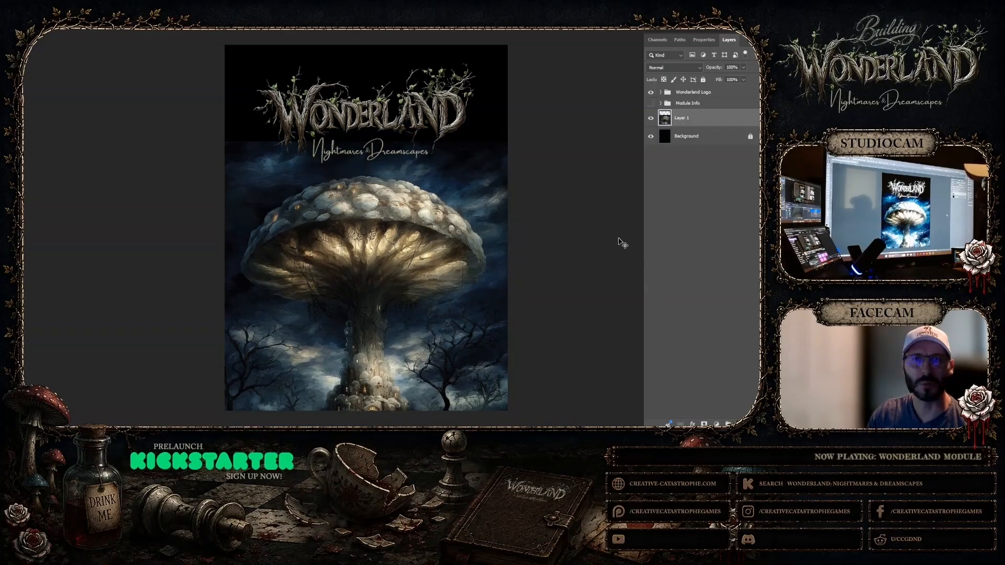
left_click_drag(452, 231, 452, 233)
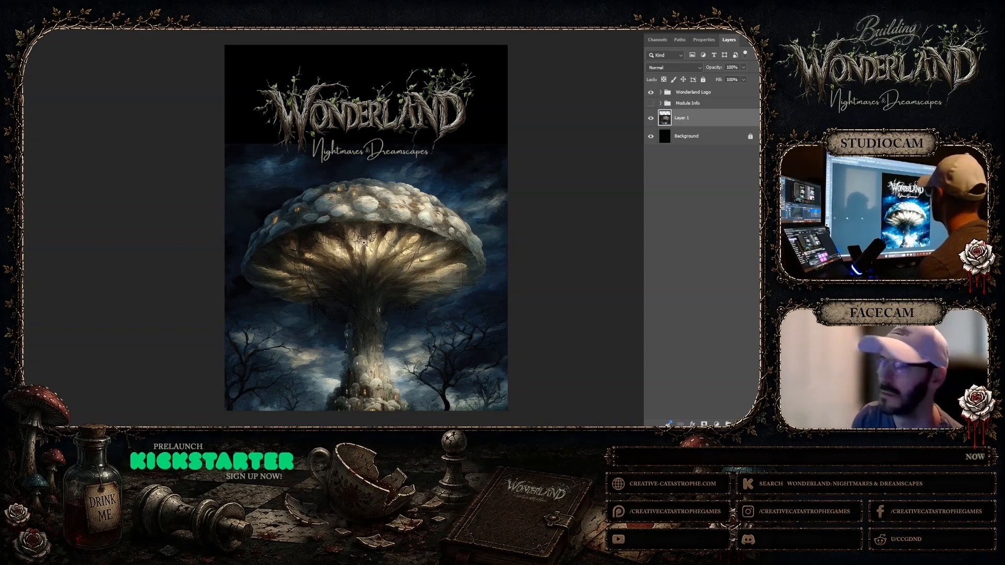
Check the cover at reduced size and select the Wonderland Logo, NightmaresDreamscapes and Layer 1 layers together
right_click(395, 220)
left_click(418, 267)
right_click(419, 211)
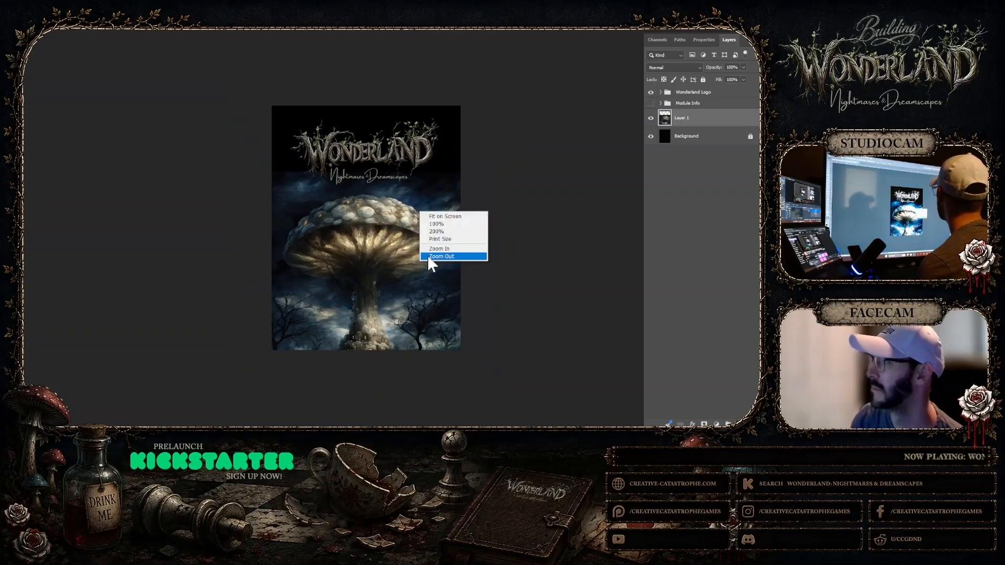
left_click(429, 257)
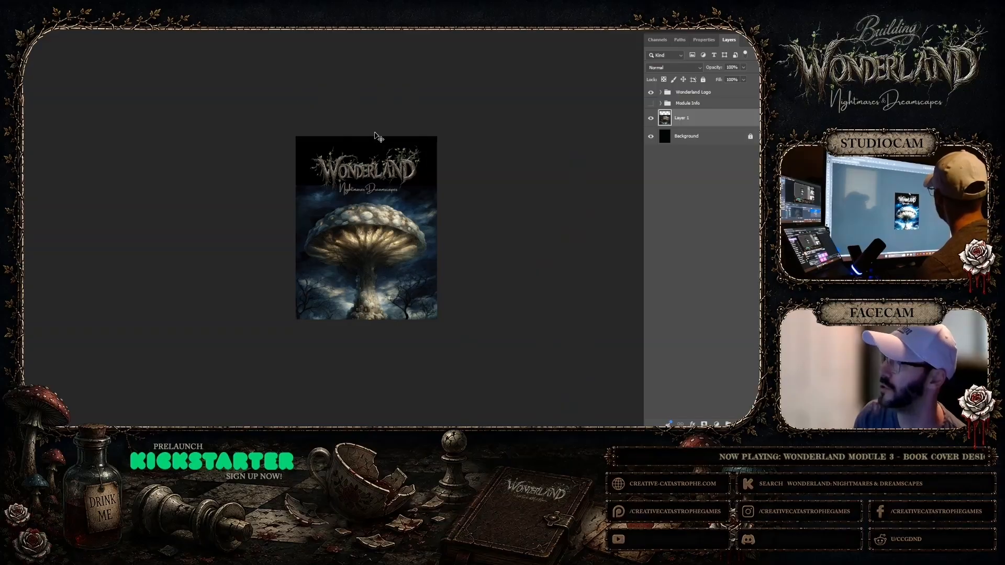
left_click_drag(389, 134, 422, 170)
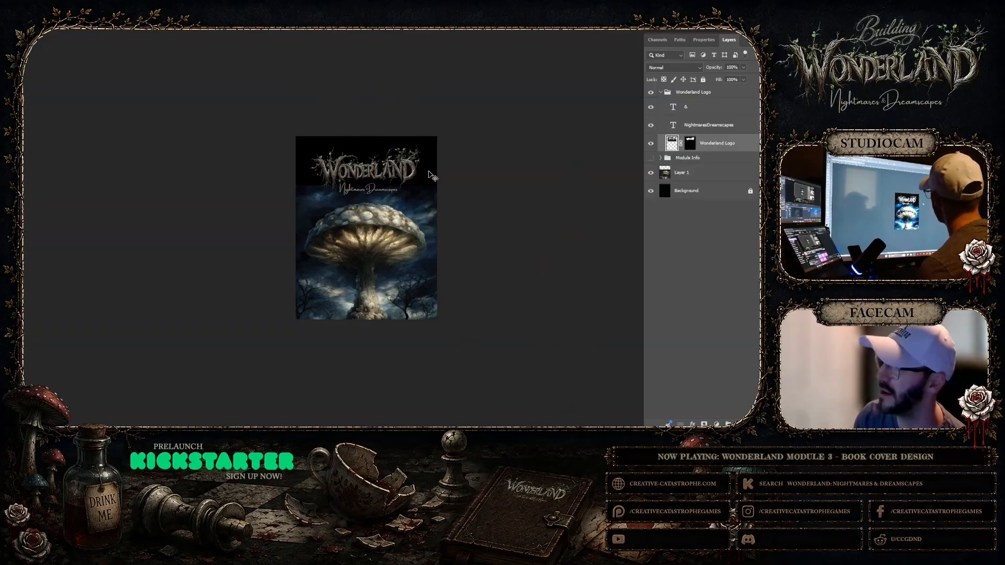
left_click_drag(378, 132, 477, 194)
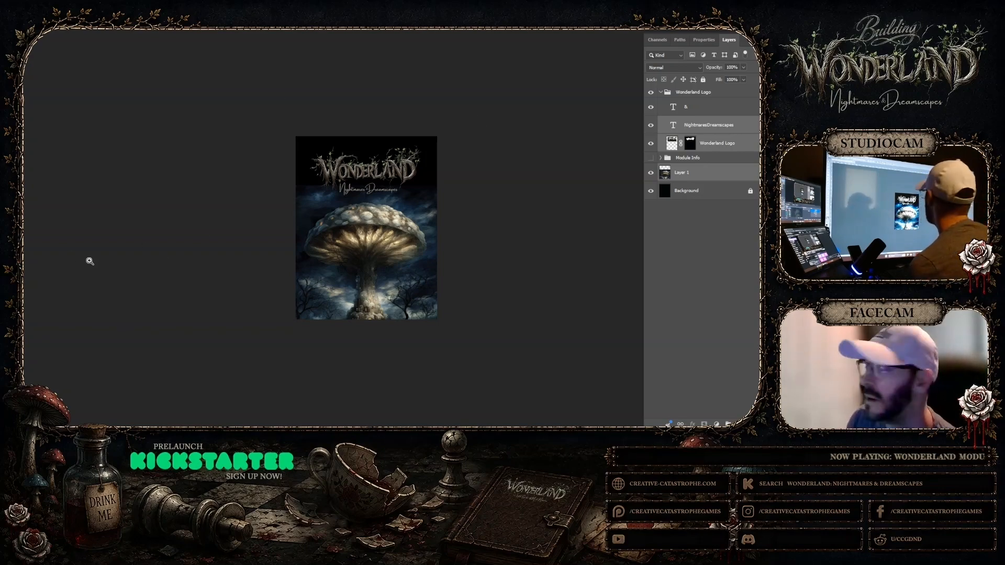
left_click_drag(368, 249, 418, 280)
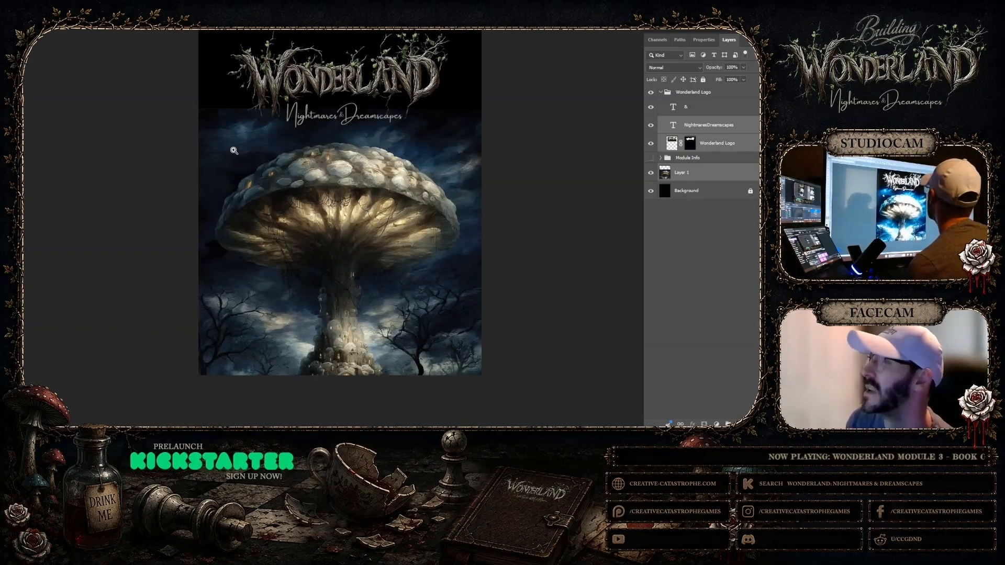
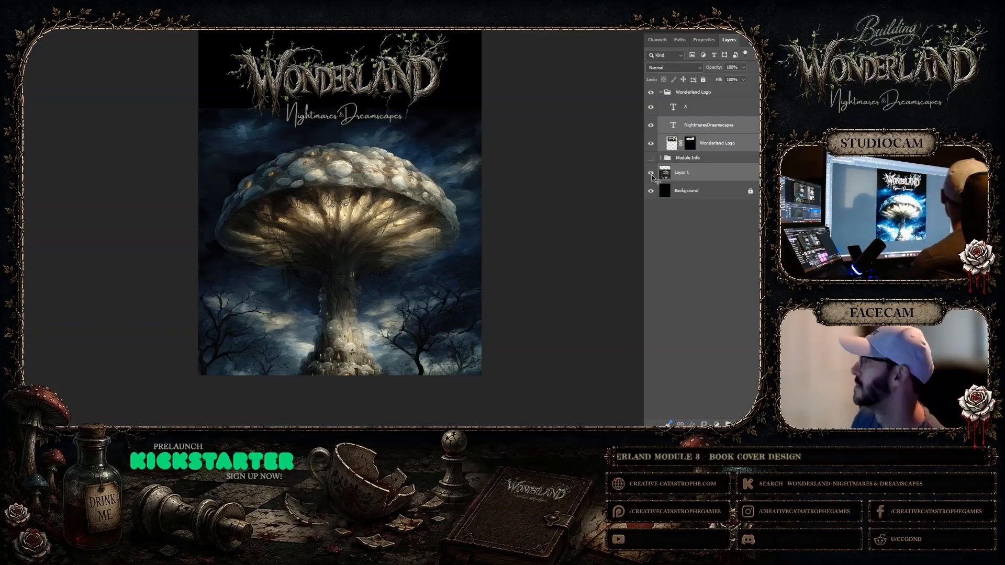
Collapse the Wonderland Logo group, then select Layer 1 and move the mushroom artwork up until its cap meets the subtitle
left_click(702, 127)
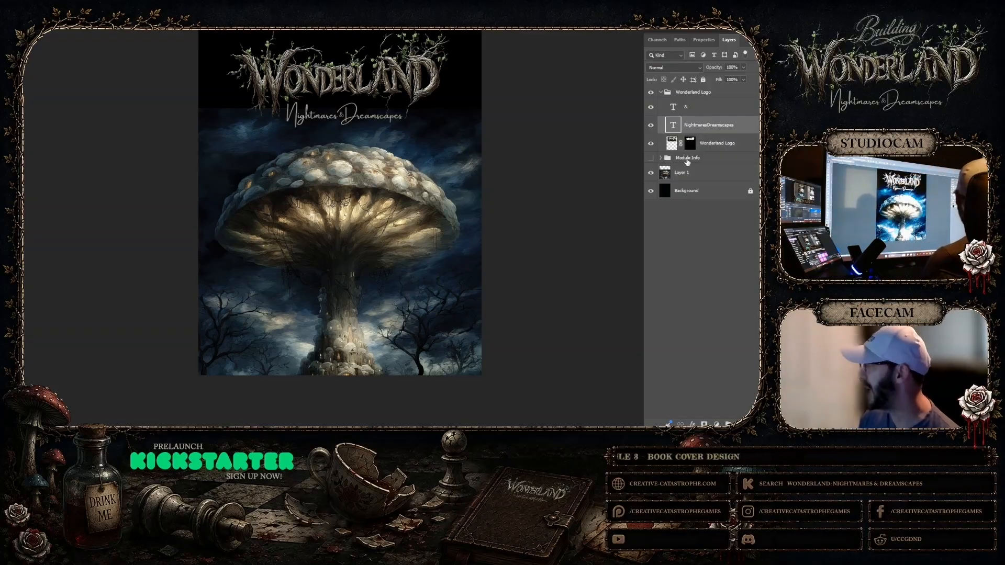
left_click(661, 92)
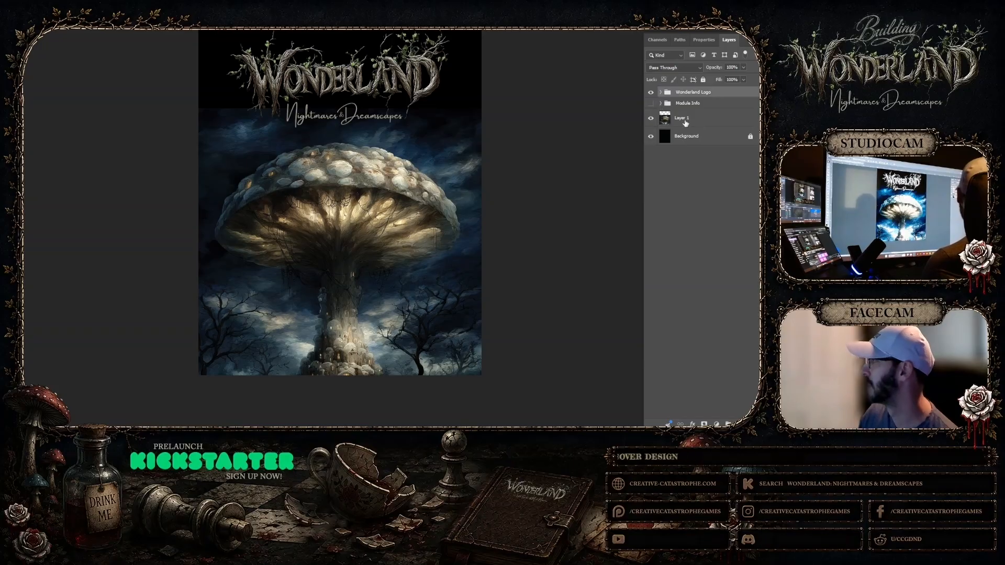
left_click(685, 120)
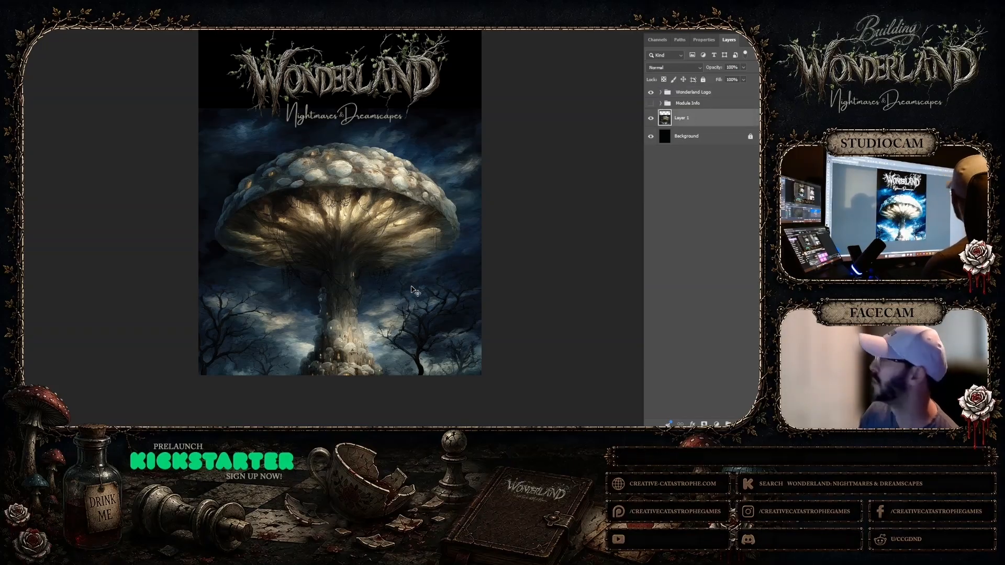
left_click_drag(412, 289, 411, 252)
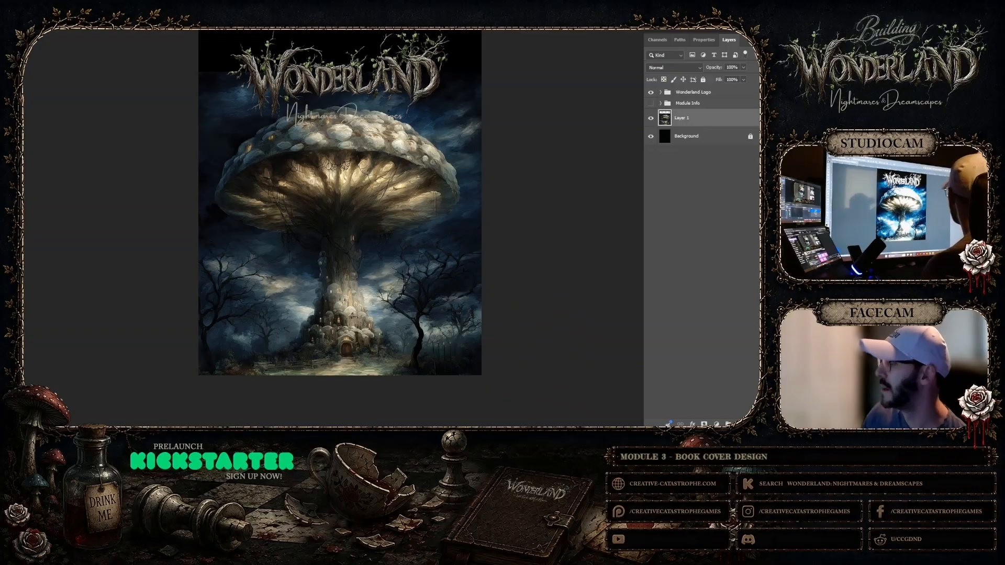
Switch to Midjourney, close the enlarged knobbly-cap mushroom tower and return to the newest results
left_click(483, 413)
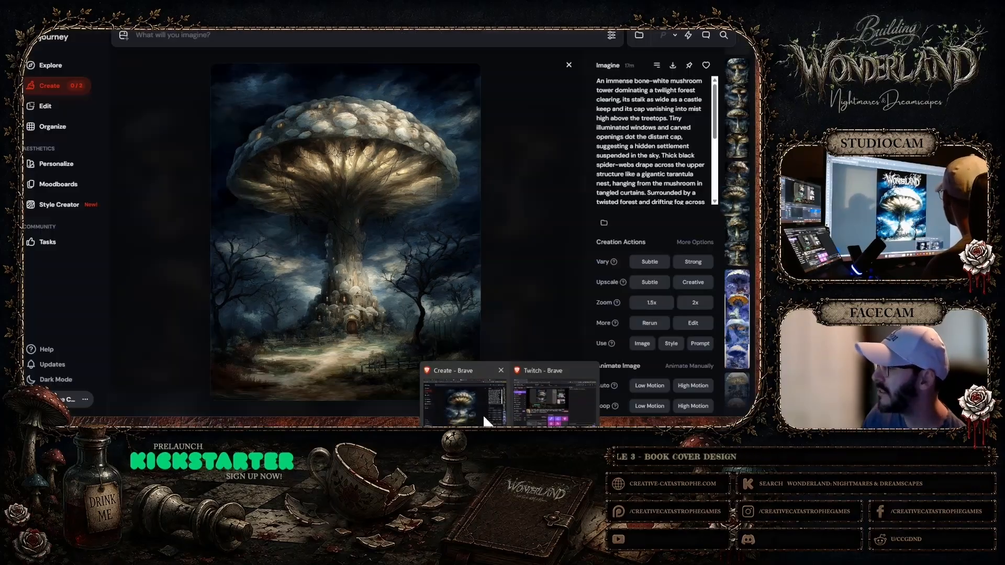
left_click(568, 65)
scroll(478, 254, "up", 5)
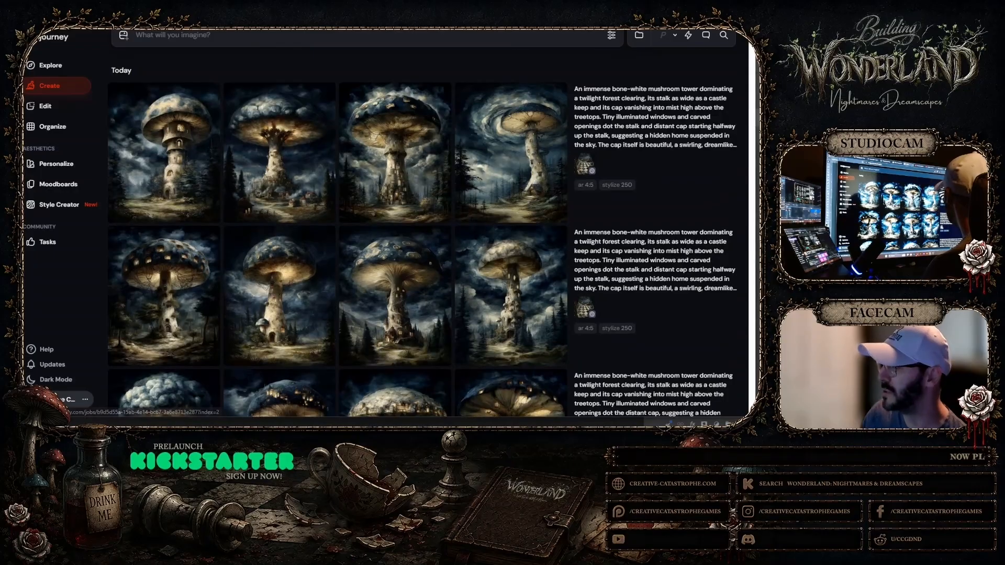
Switch to Photoshop and delete the mushroom artwork on Layer 1 from the cover layout
left_click(385, 425)
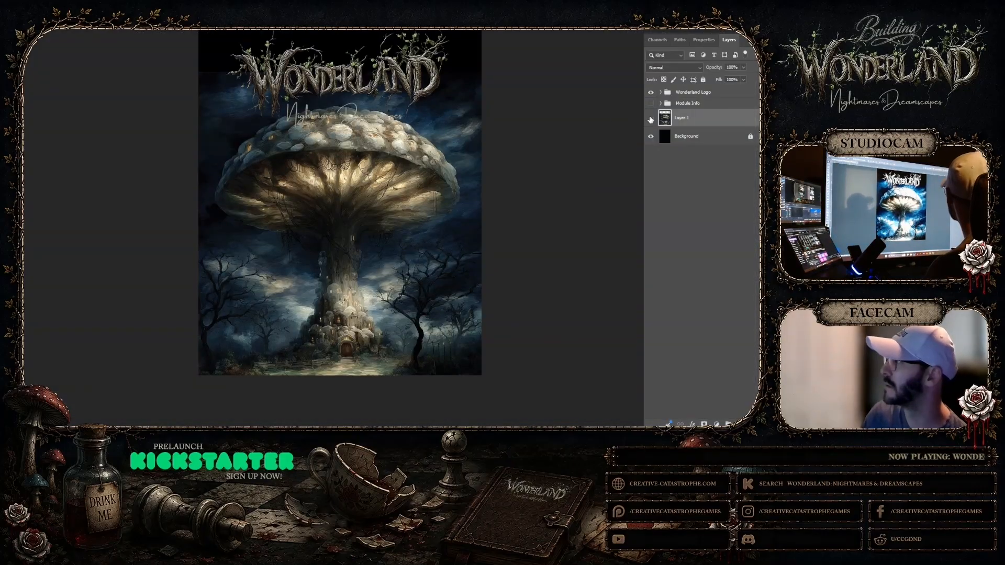
key("Delete")
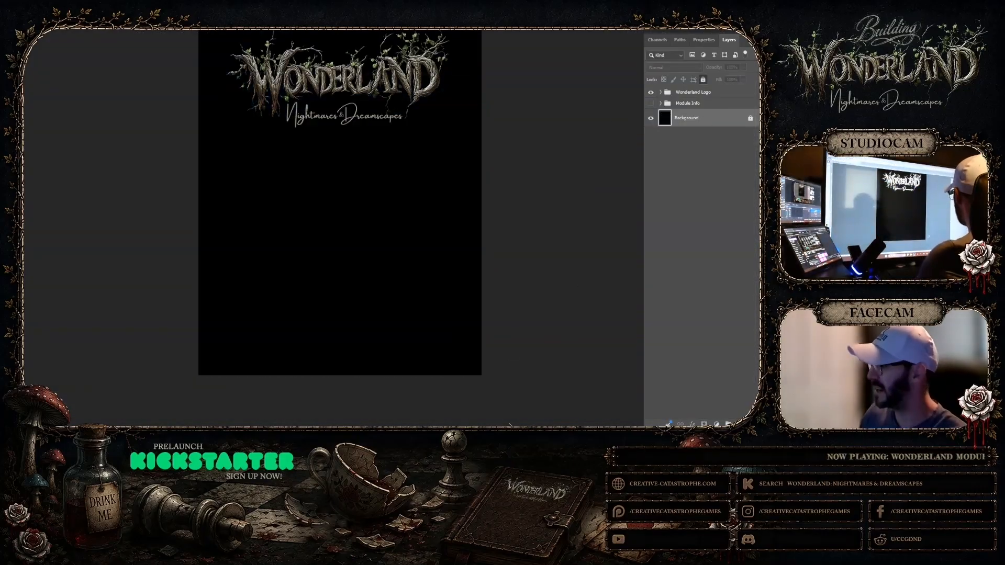
Switch to Midjourney and examine the blue-capped tower with lit cap windows and the cloud-capped tower above a village at full size
left_click(459, 409)
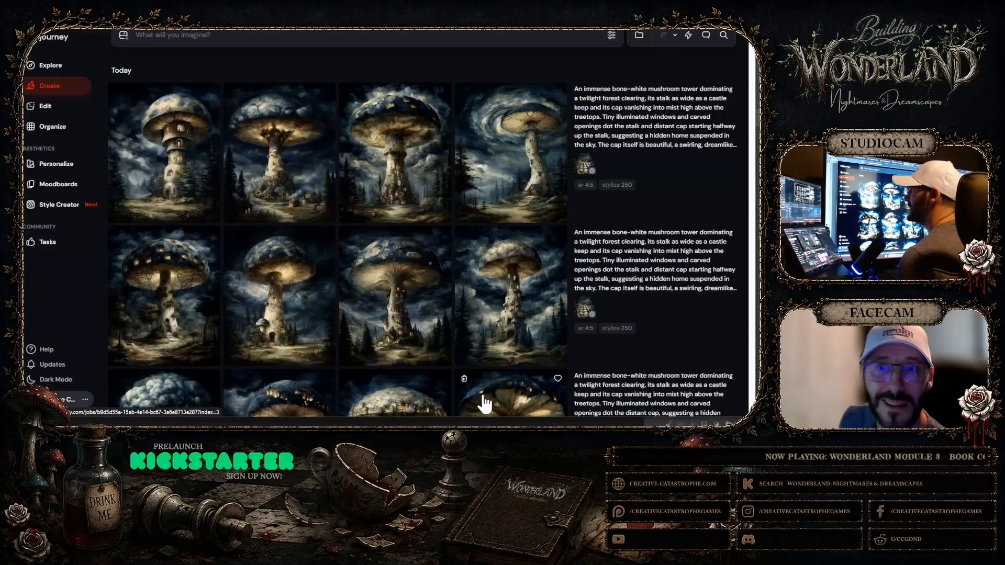
scroll(198, 291, "down", 1)
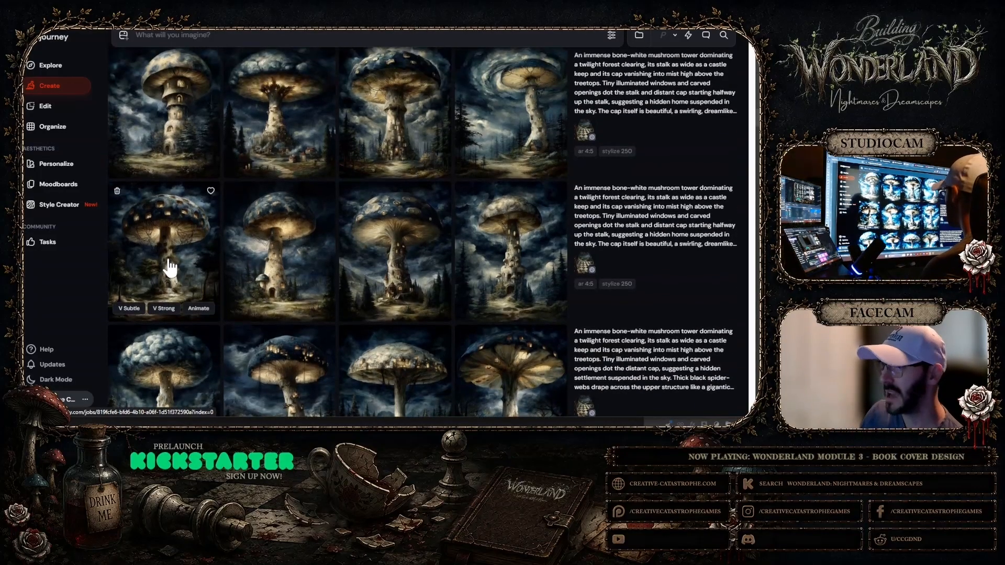
left_click(170, 268)
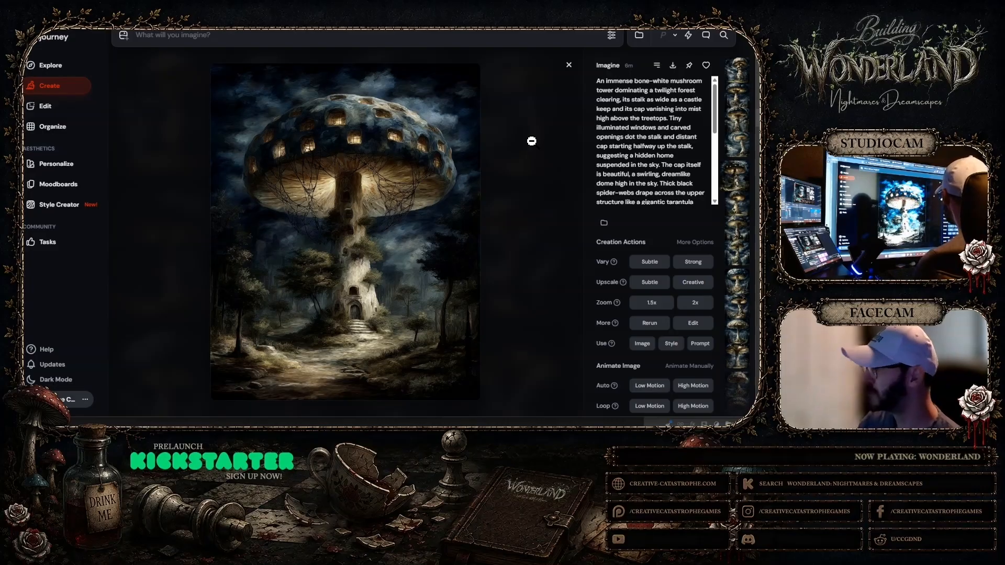
left_click(569, 65)
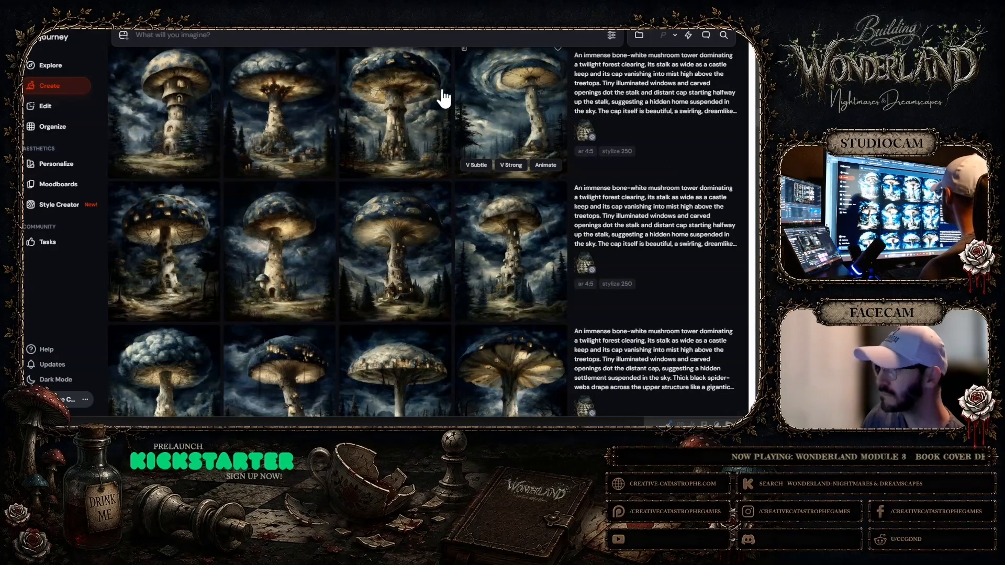
left_click(313, 123)
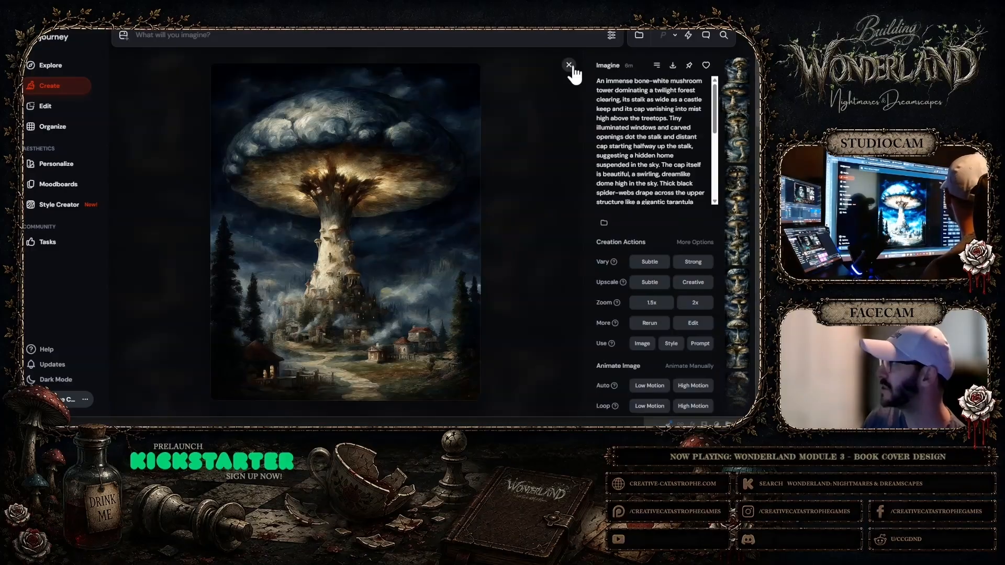
key("Escape")
Examine the other three towers of the second-newest set at full size, judging their caps, stalks and settings
left_click(259, 285)
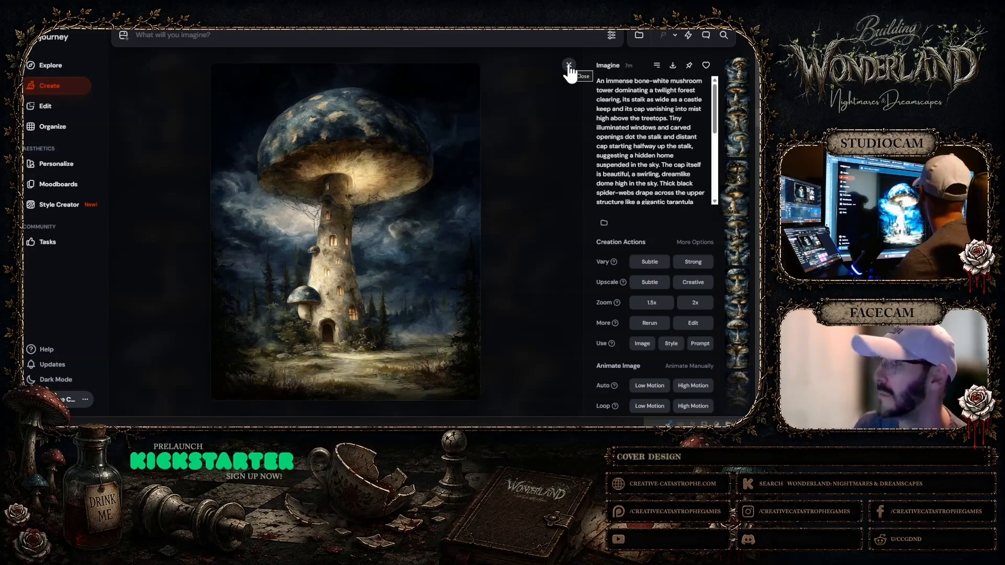
left_click(568, 65)
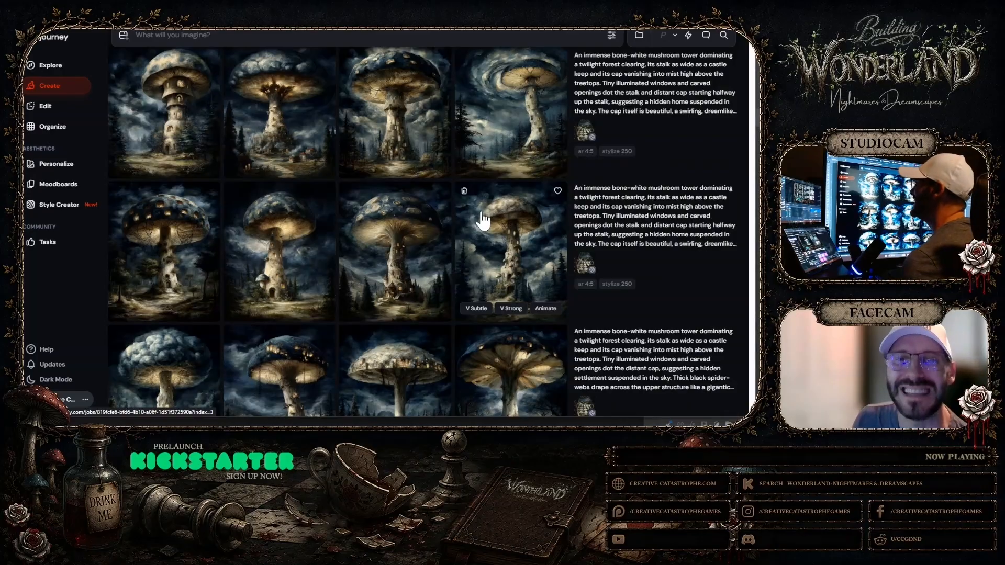
left_click(411, 236)
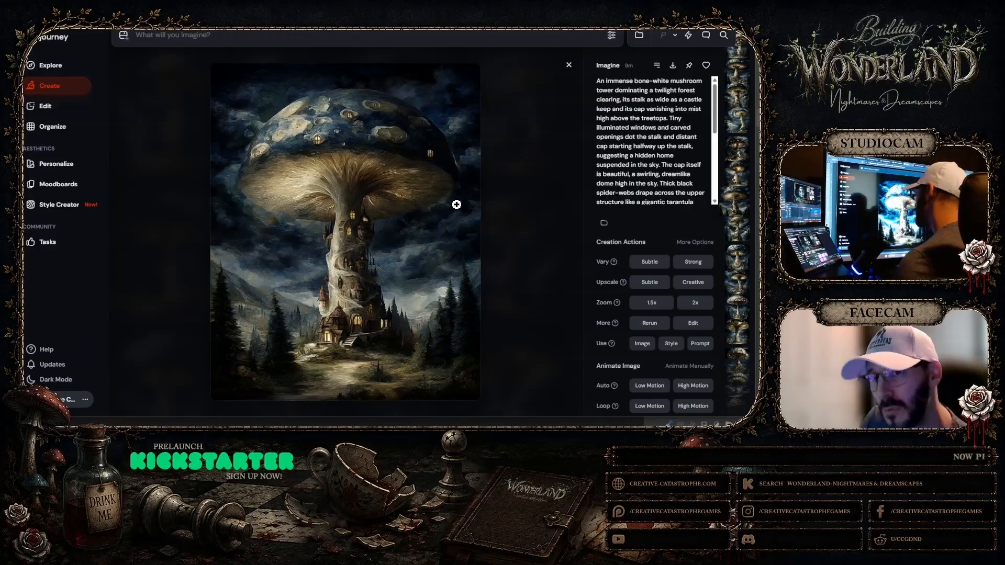
left_click(567, 66)
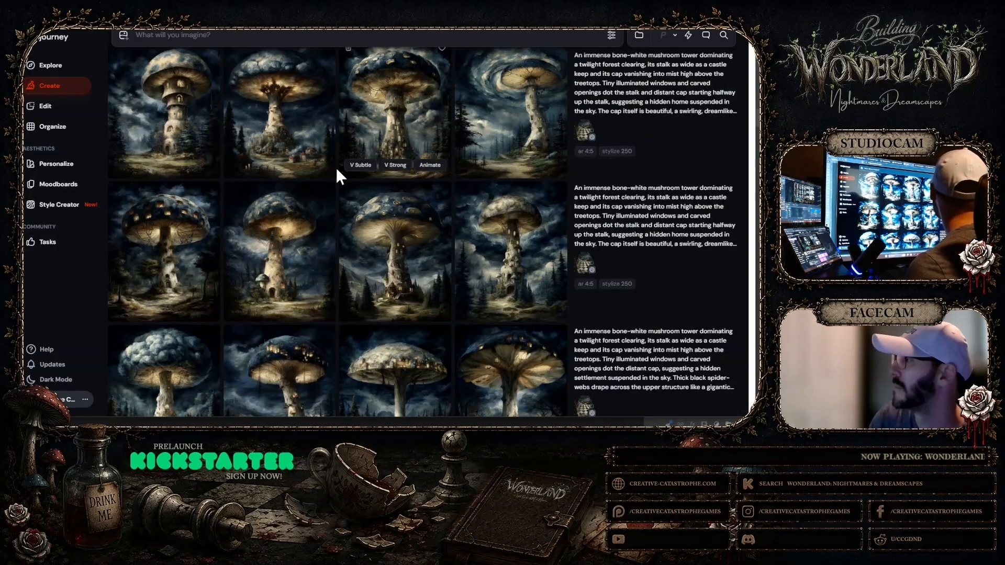
left_click(505, 257)
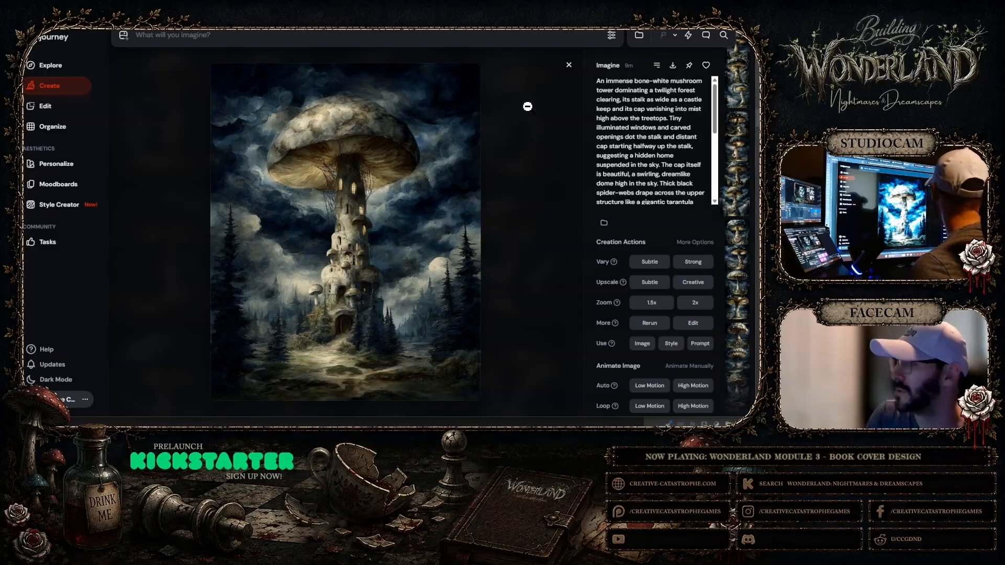
left_click(569, 65)
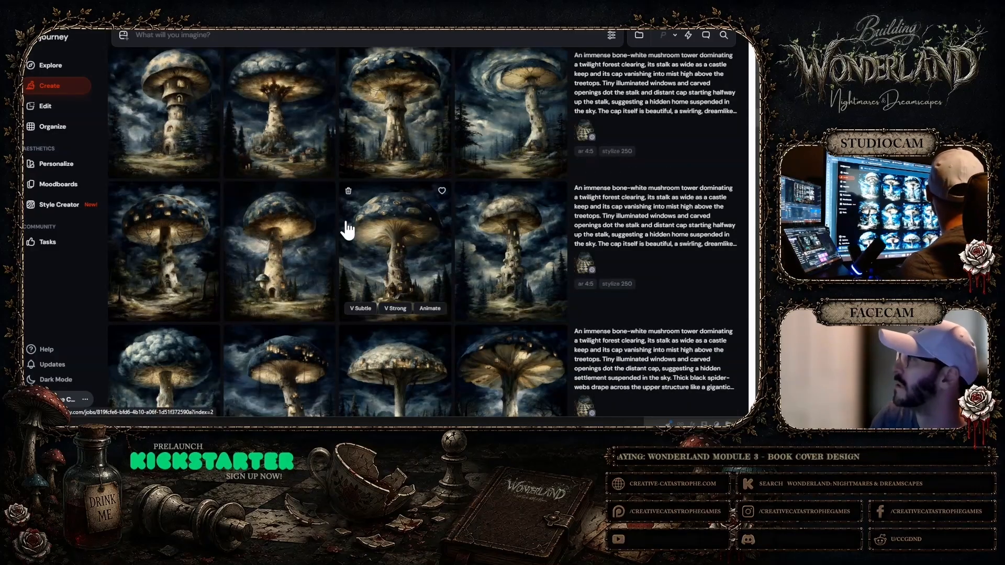
Inspect the tiered-stalk tower and re-examine the glowing cloud-capped village tower from the newest set at full size
scroll(347, 218, "up", 1)
left_click(195, 195)
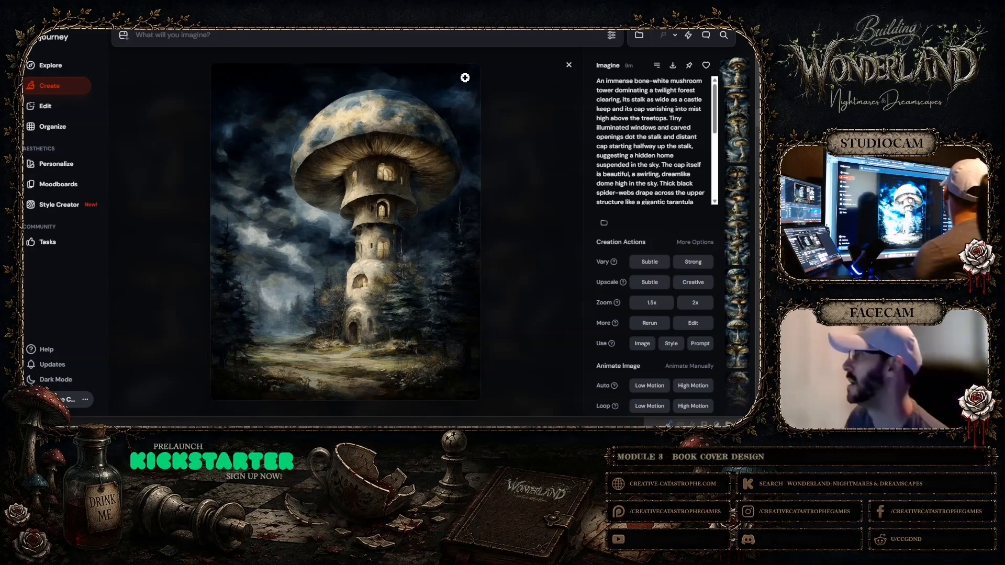
left_click(569, 65)
left_click(330, 155)
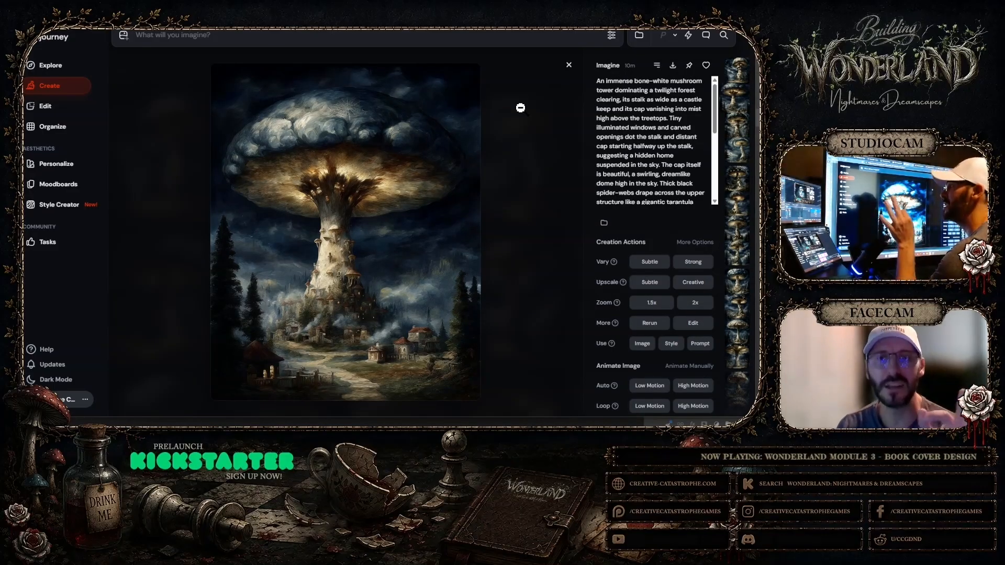
left_click(572, 66)
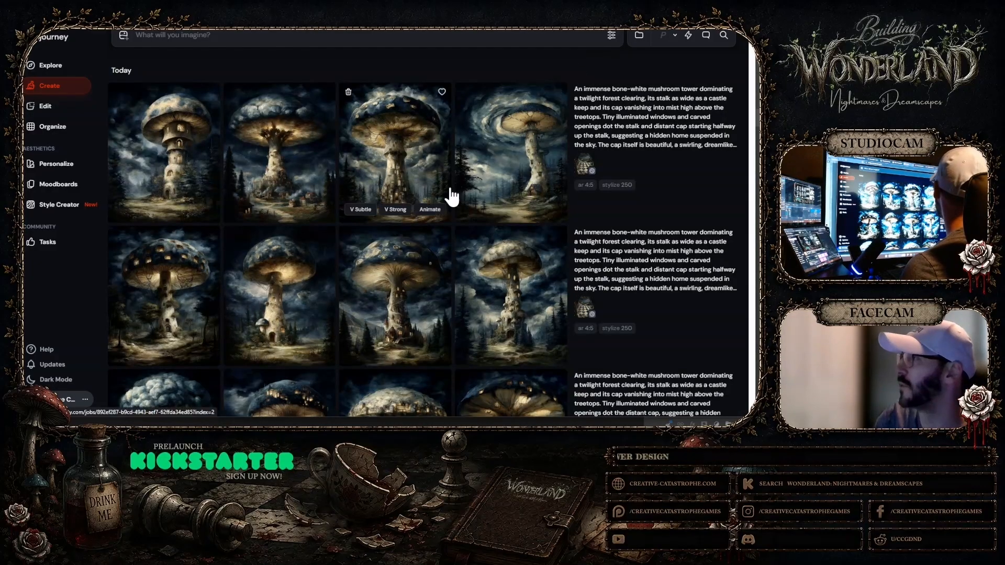
left_click(308, 186)
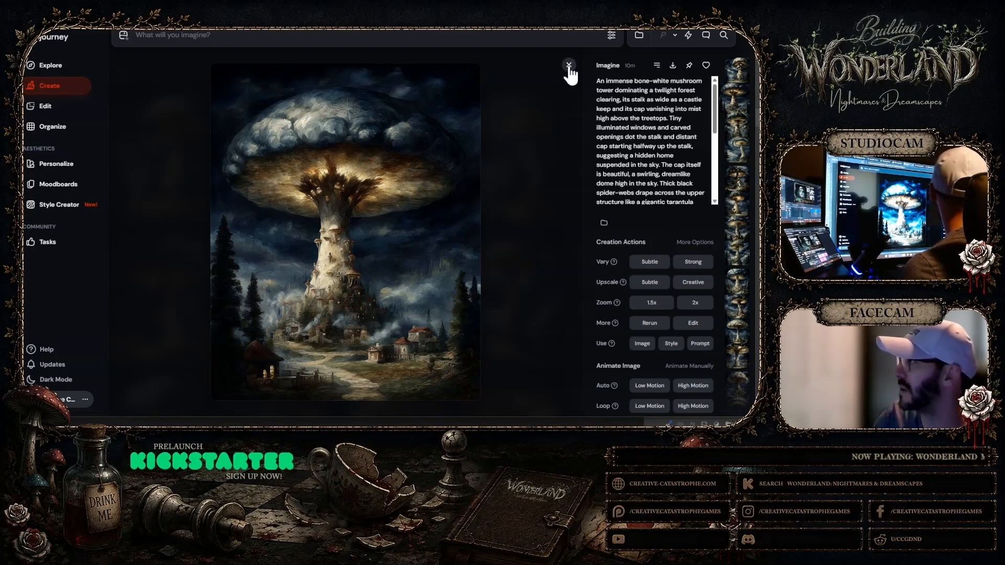
left_click(569, 66)
Inspect the newest set's castle-stalk tower and its leaning tower under a swirling sky at full size
left_click(478, 153)
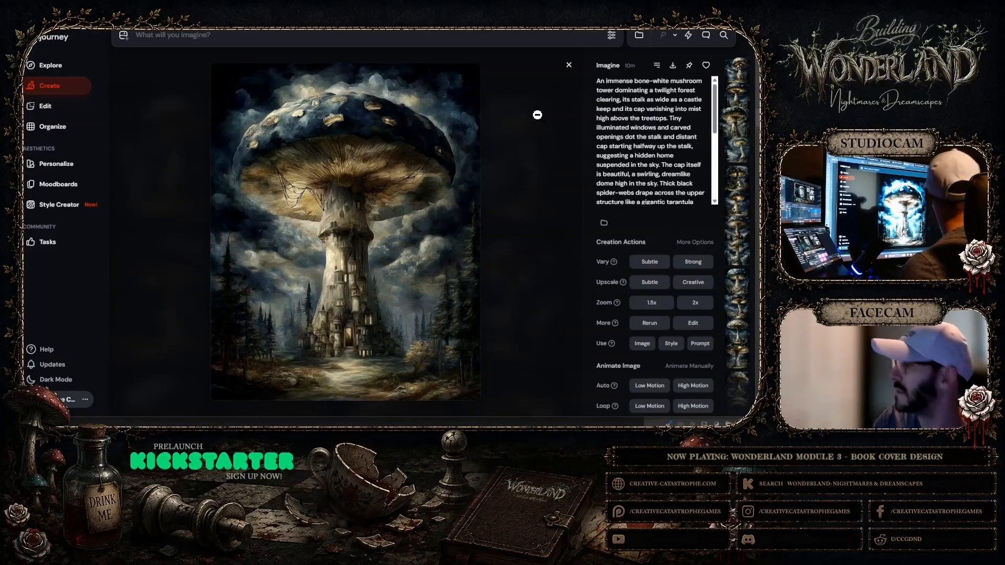
left_click(569, 64)
left_click(535, 135)
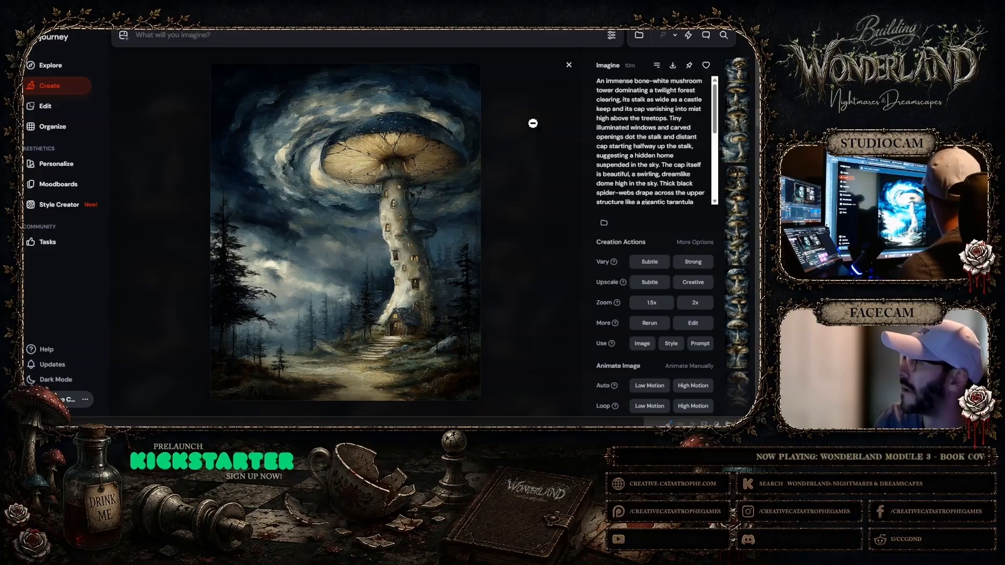
left_click(568, 65)
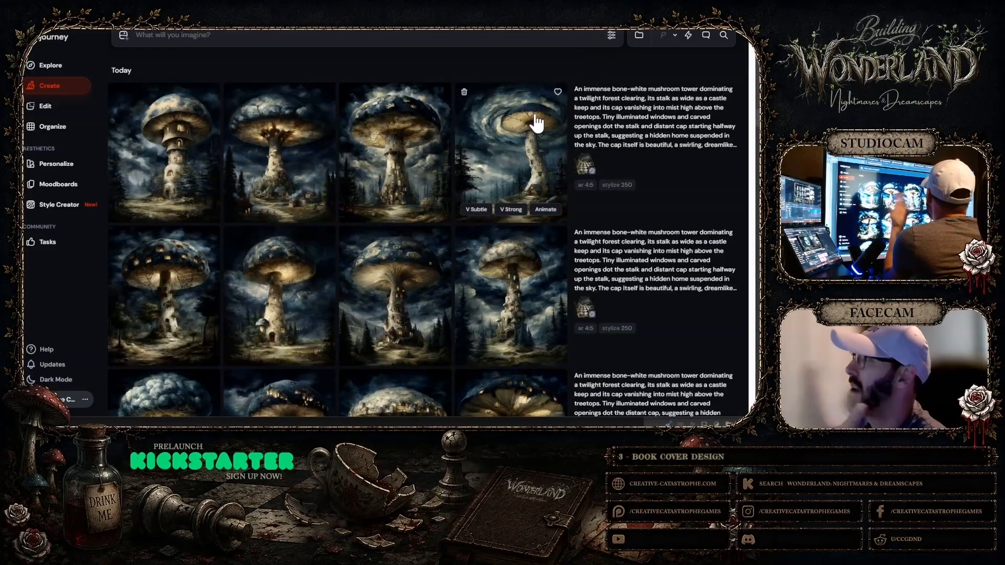
Compare the newest and earlier mushroom tower sets, and inspect the earlier flared-cap tower with exposed gills and a park bench
scroll(516, 131, "down", 10)
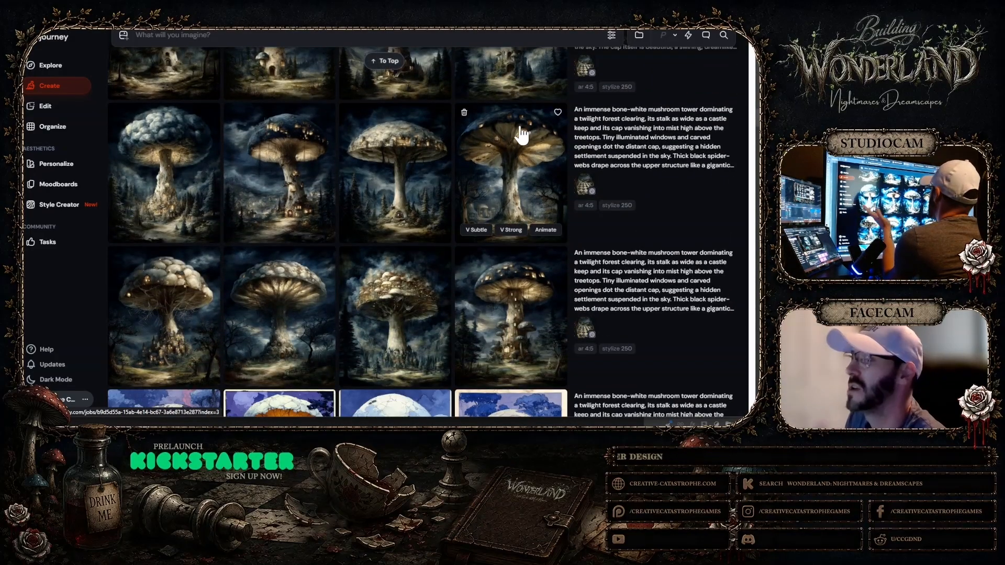
scroll(597, 186, "up", 3)
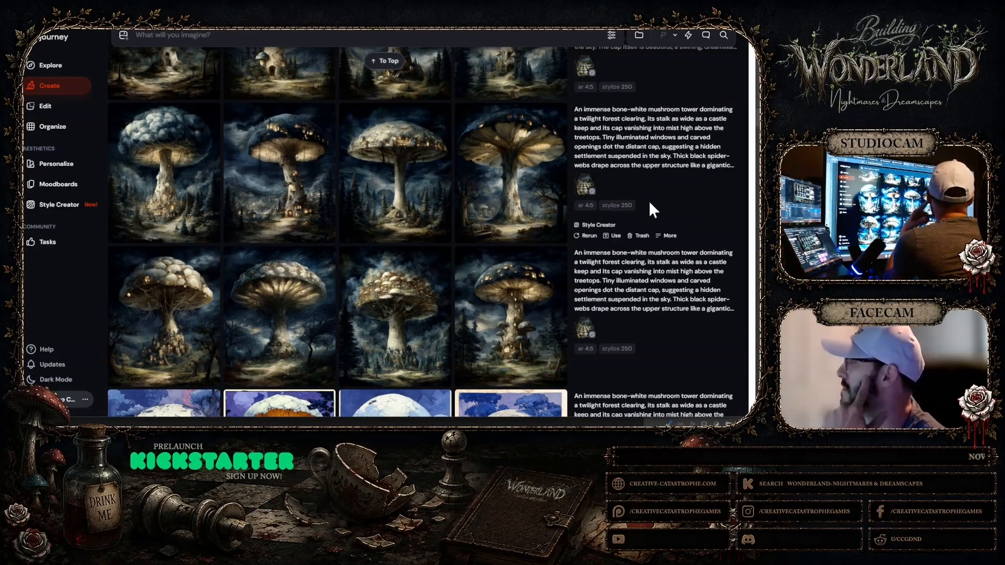
scroll(641, 192, "up", 2)
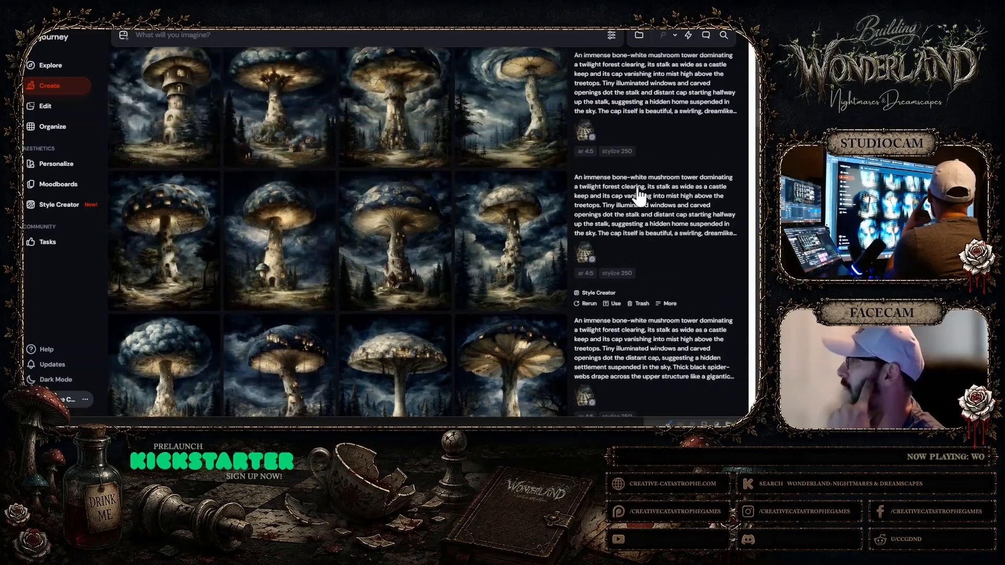
mouse_move(538, 175)
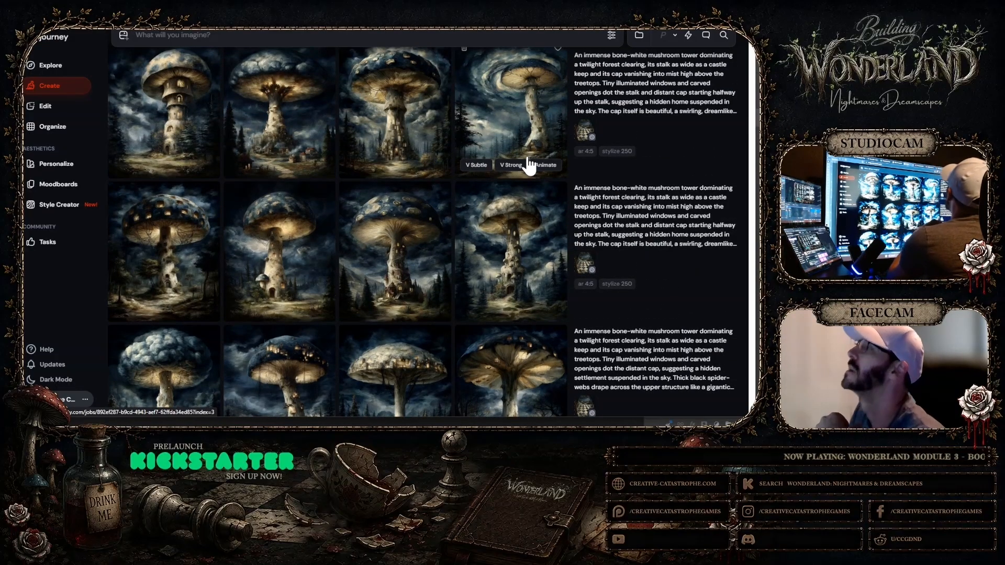
scroll(505, 173, "up", 1)
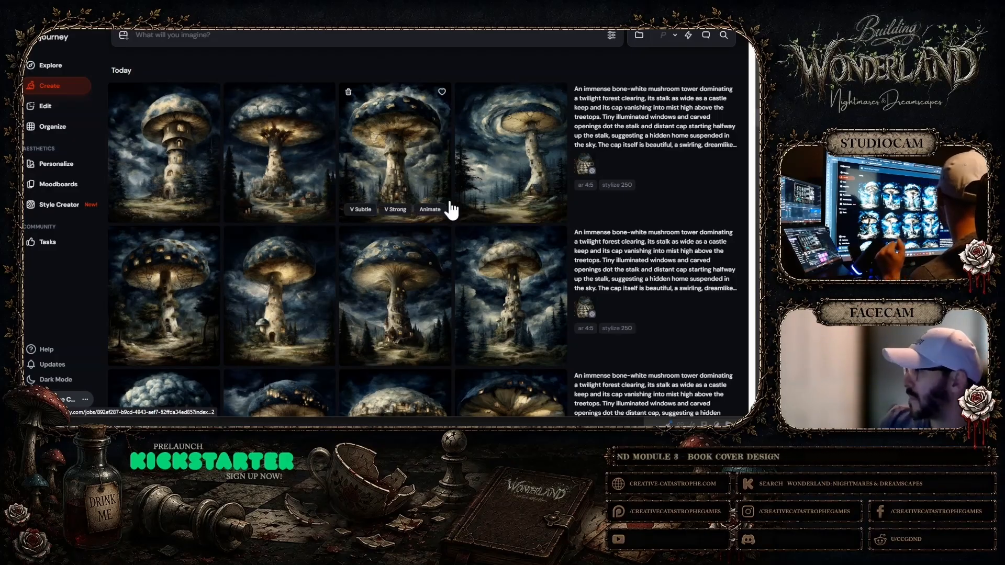
scroll(449, 207, "down", 3)
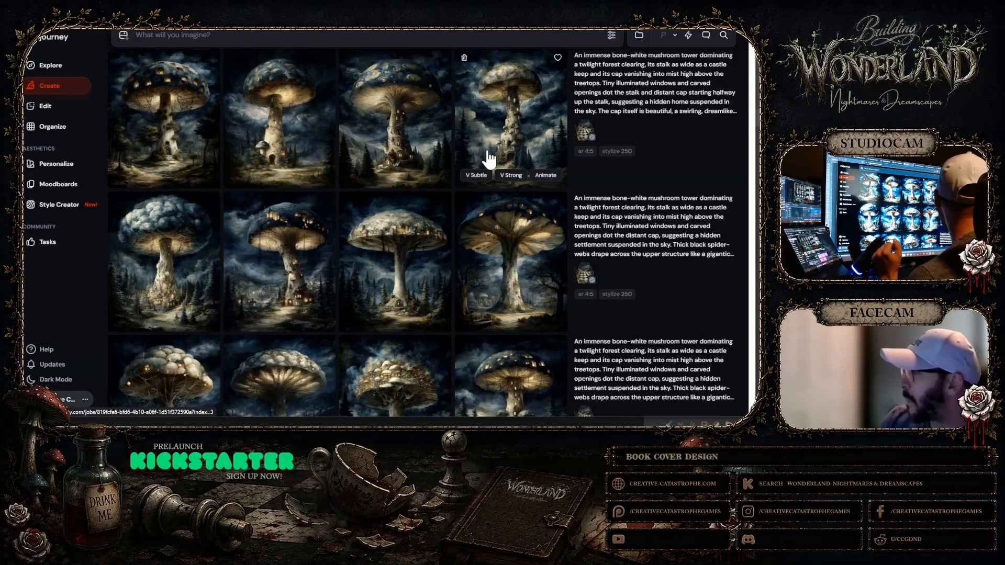
left_click(492, 220)
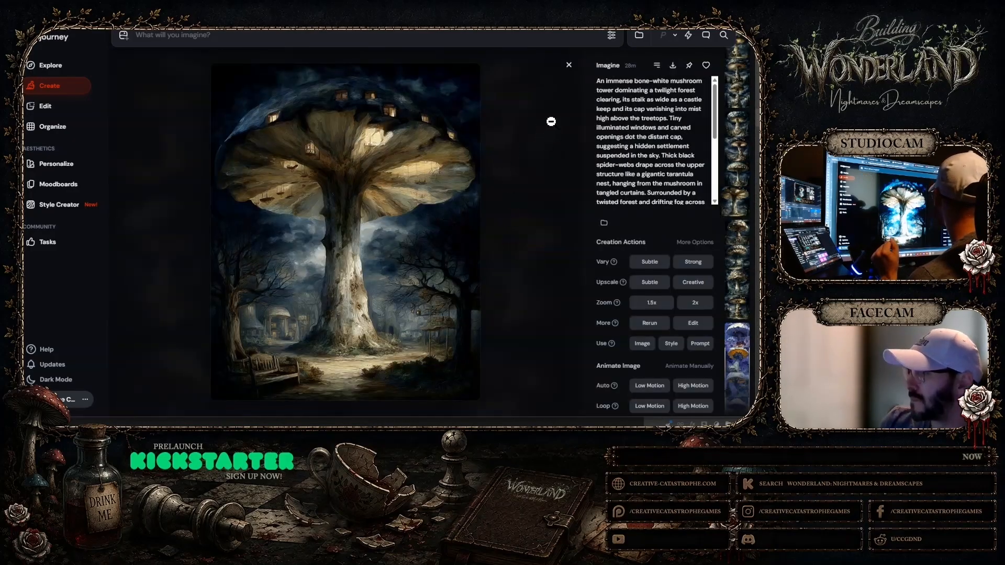
left_click(569, 64)
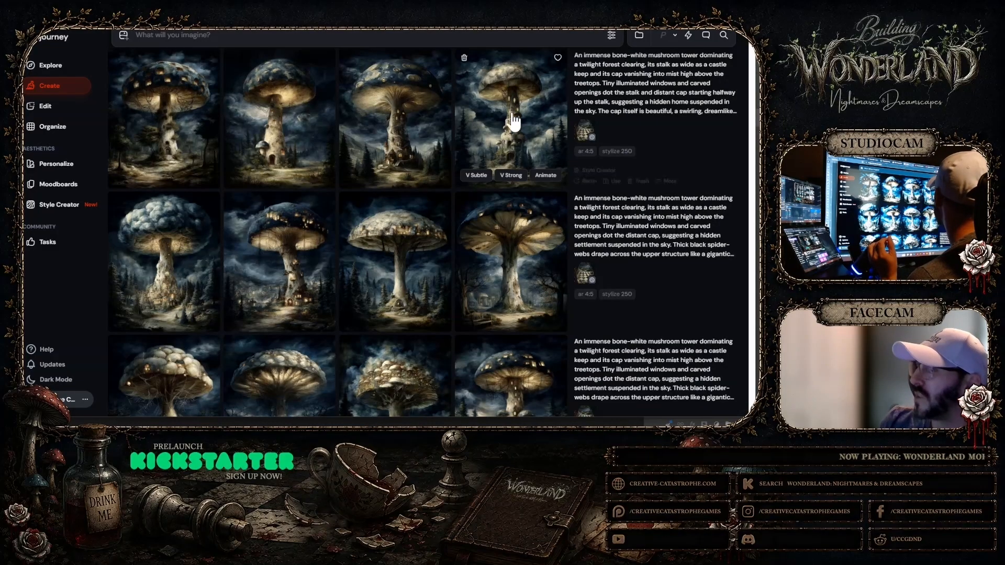
scroll(329, 141, "down", 5)
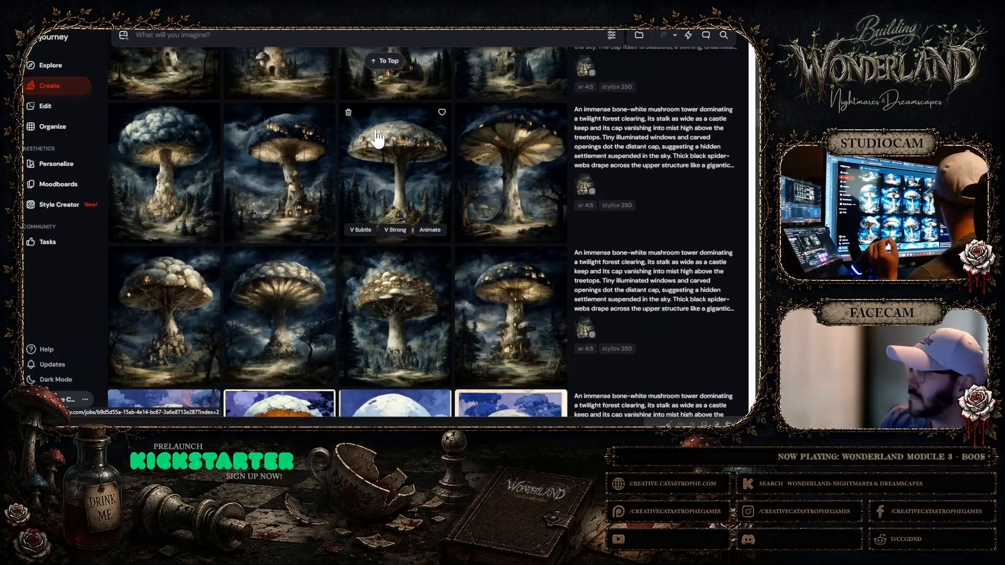
Inspect the earlier house-covered cap tower, the slender-stalked tower with a village-ringed cap, and the glowing-gilled tower at full size
left_click(409, 332)
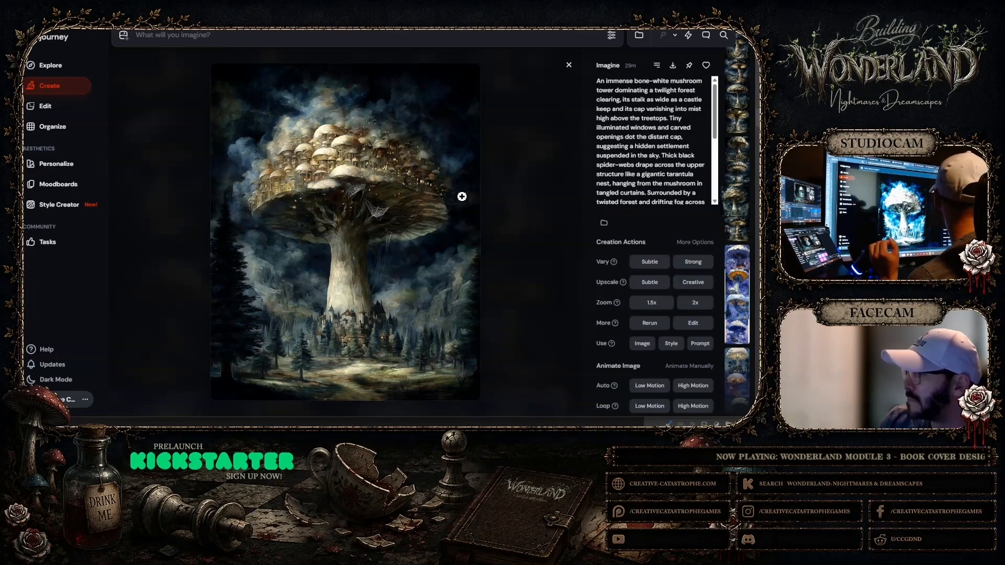
left_click(568, 64)
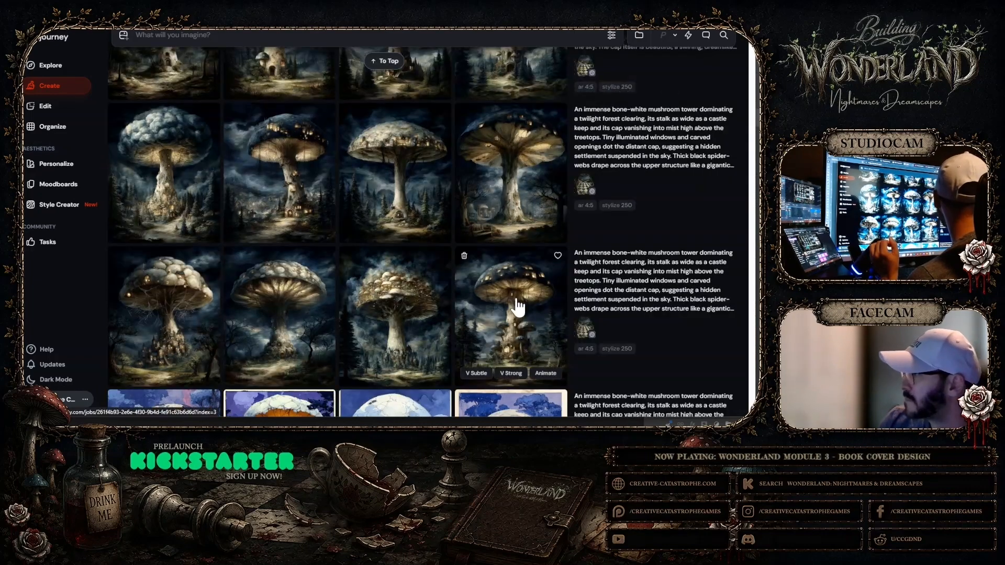
left_click(422, 201)
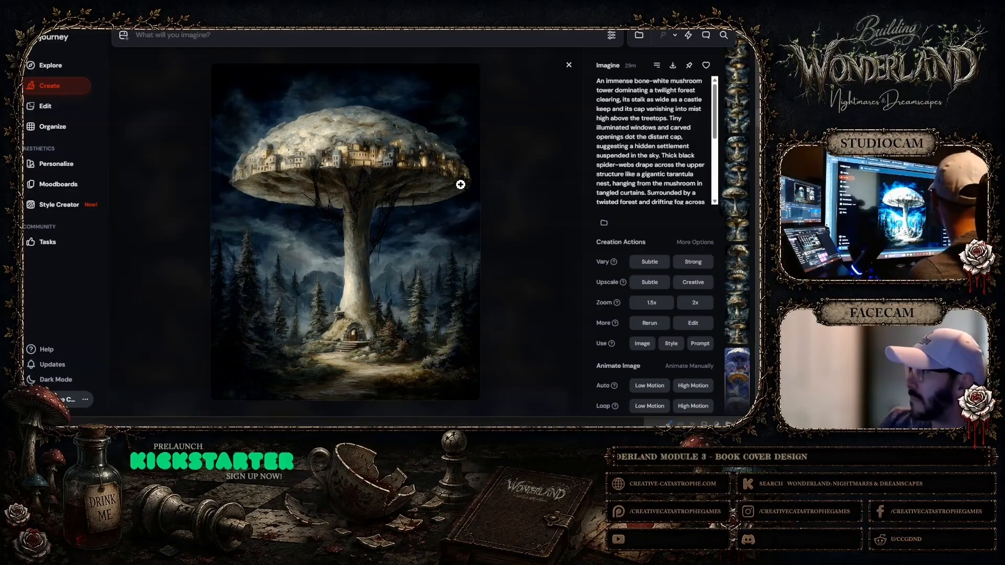
left_click(569, 65)
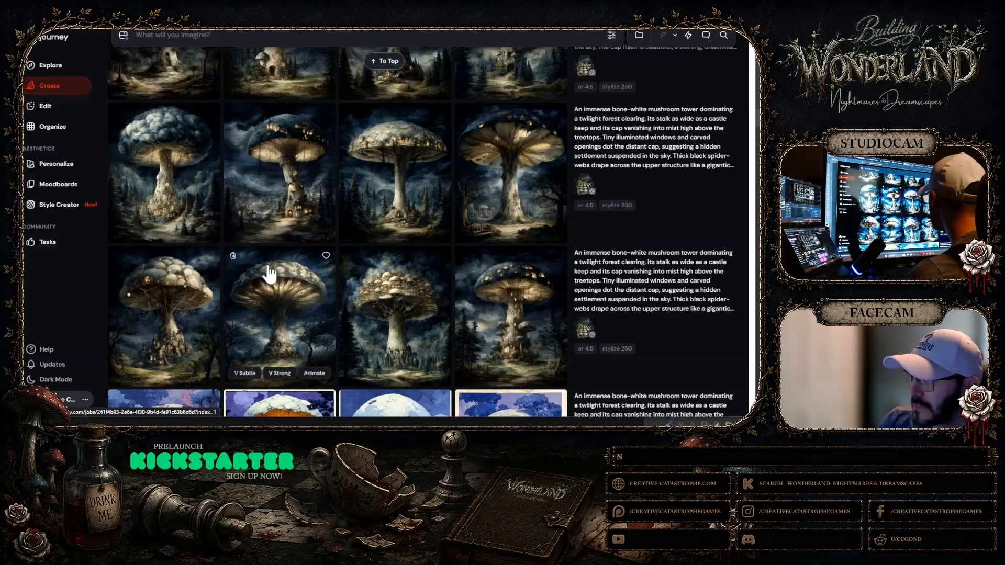
left_click(276, 299)
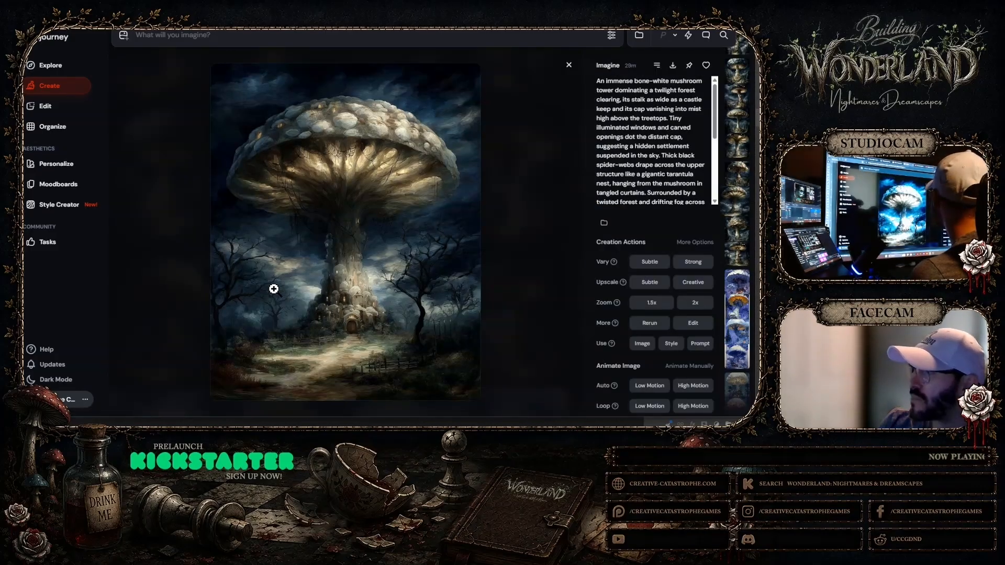
left_click(569, 67)
Compare the mushroom tower sets from the newest down to the blue-and-purple illustrated ones, judging caps, stalks and overall mood
scroll(397, 188, "down", 10)
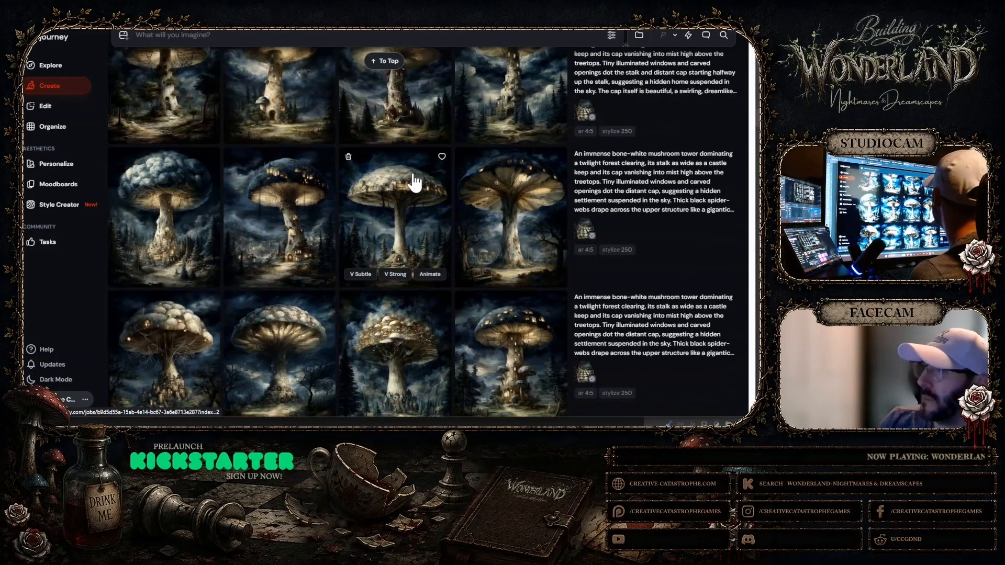
scroll(356, 175, "up", 1)
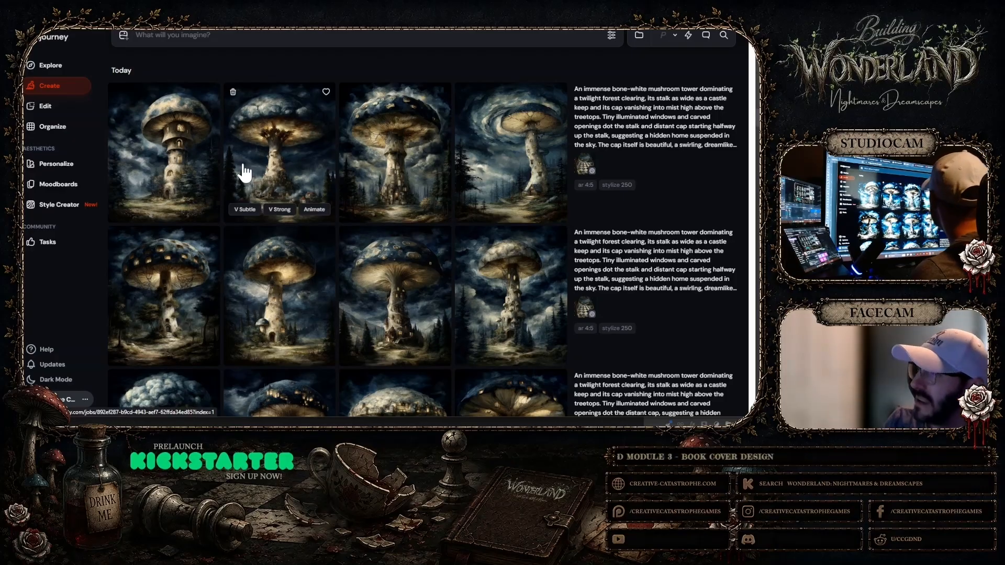
scroll(366, 170, "down", 3)
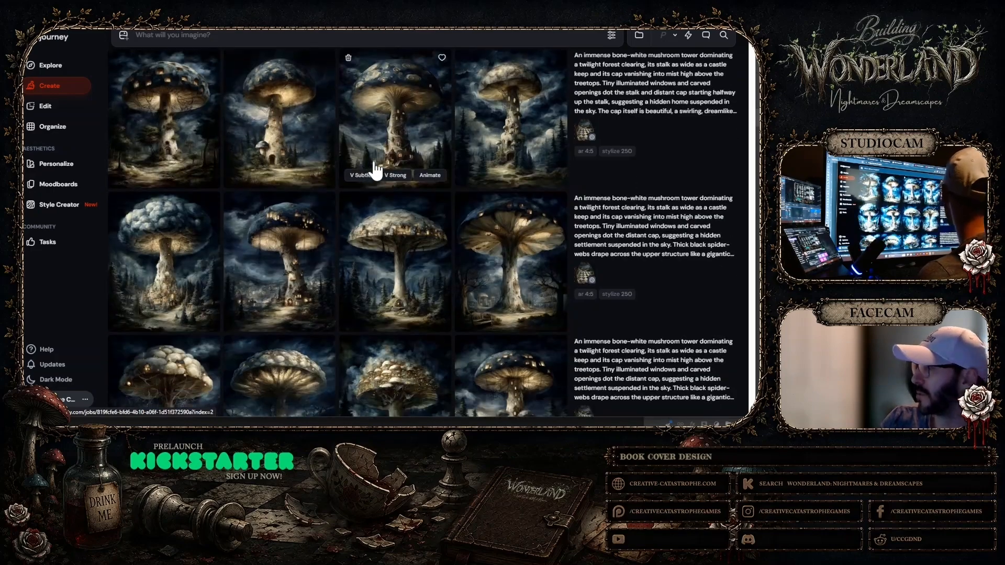
scroll(377, 165, "down", 3)
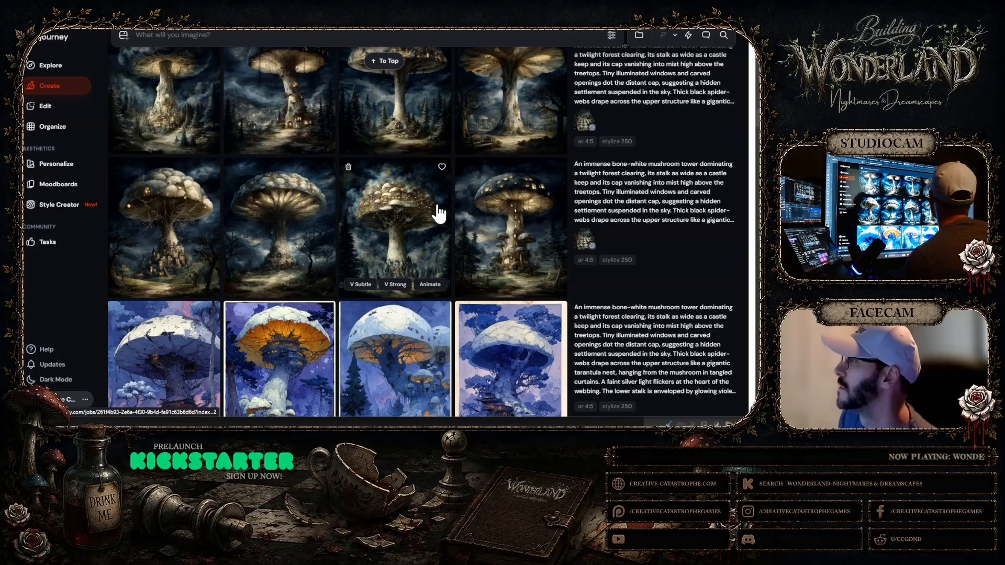
scroll(437, 215, "up", 2)
scroll(439, 214, "up", 4)
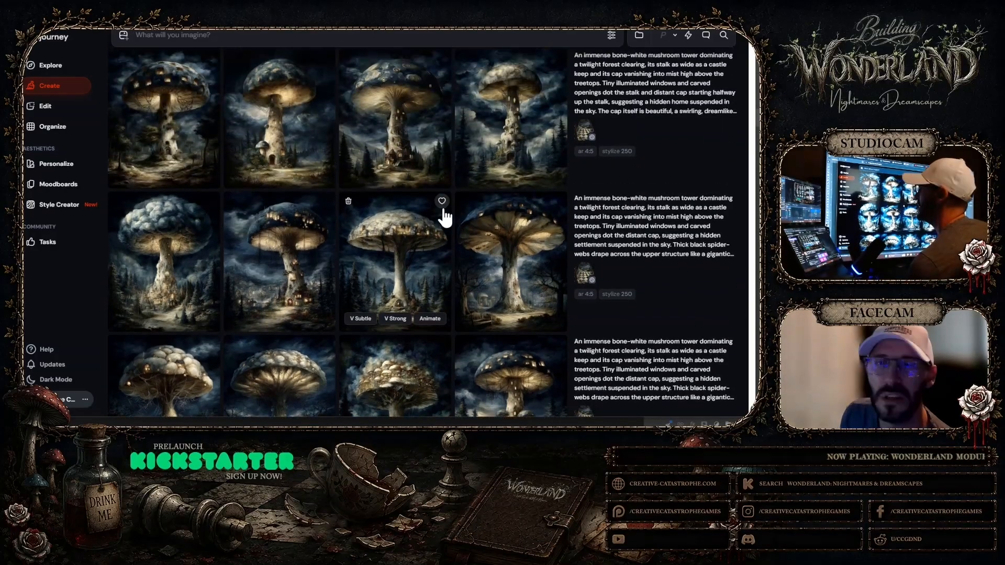
scroll(440, 191, "down", 4)
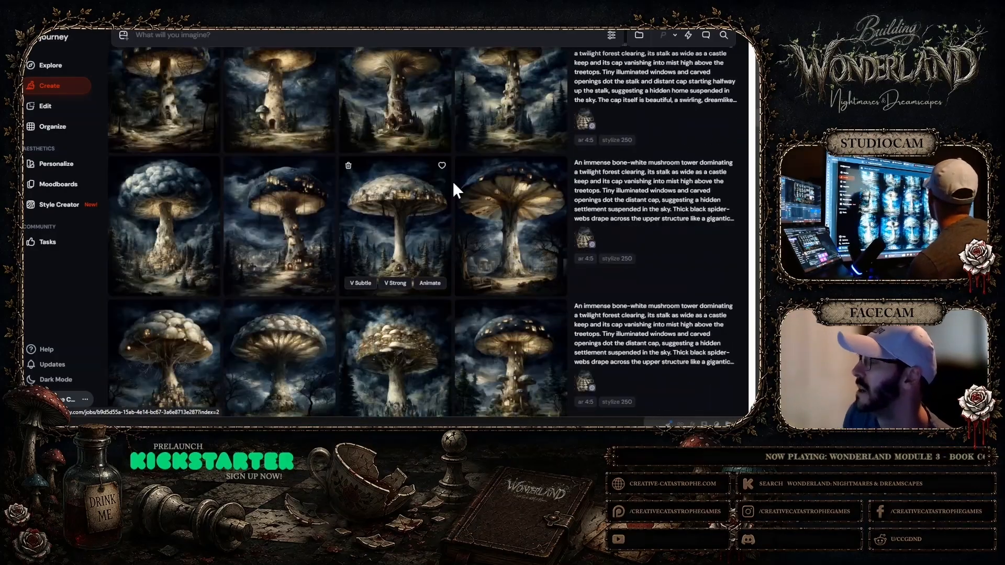
scroll(478, 194, "up", 2)
scroll(482, 195, "down", 3)
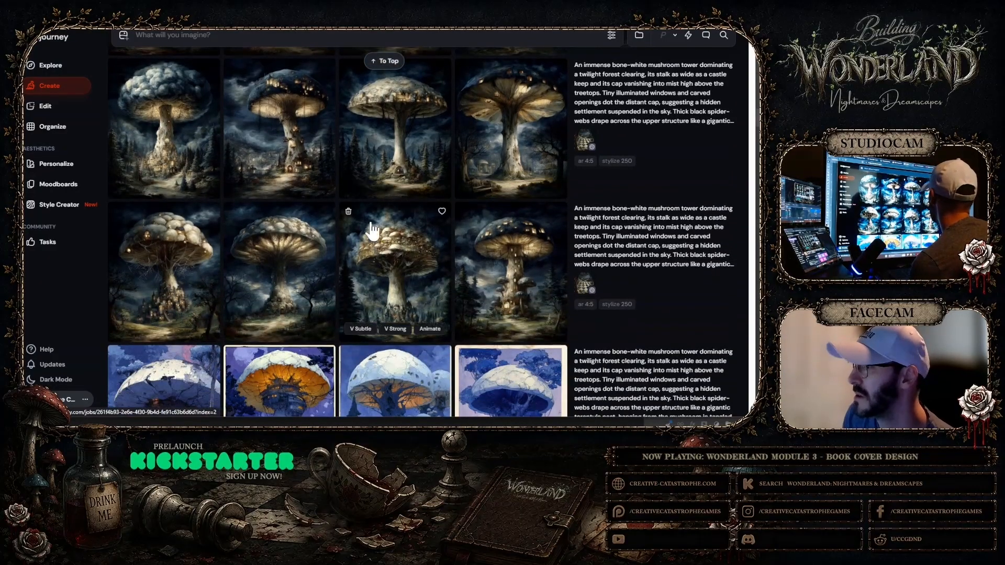
Re-examine the glowing-gilled tower with bare trees enlarged, and compare it with the cobwebbed, puffy-capped tower above a hillside village
left_click(302, 290)
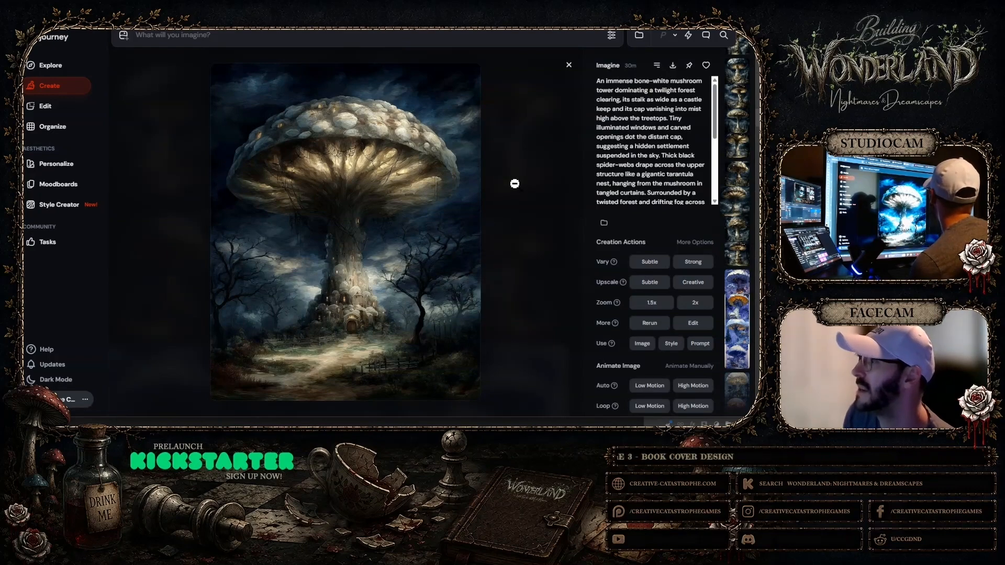
left_click(570, 67)
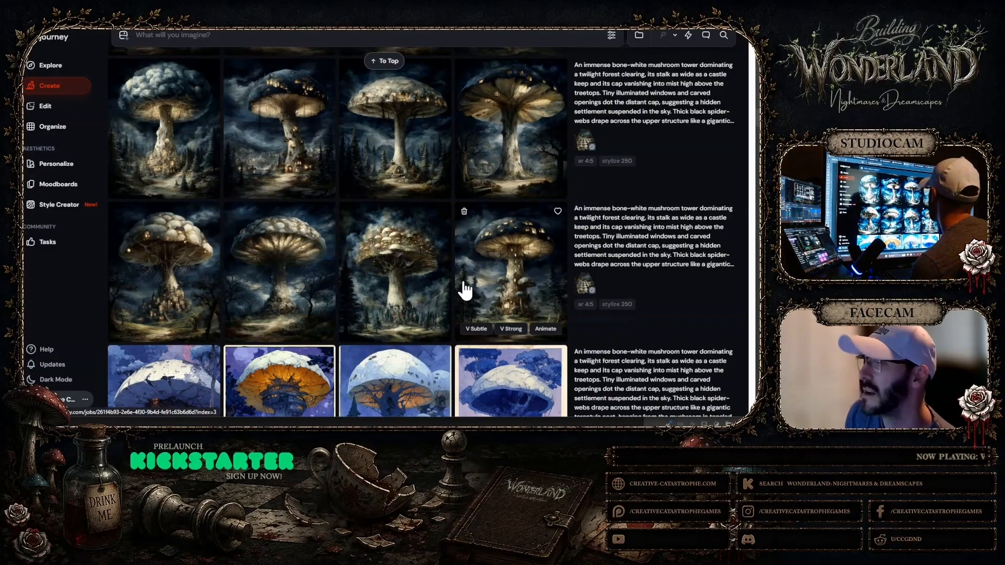
left_click(286, 270)
left_click(331, 190)
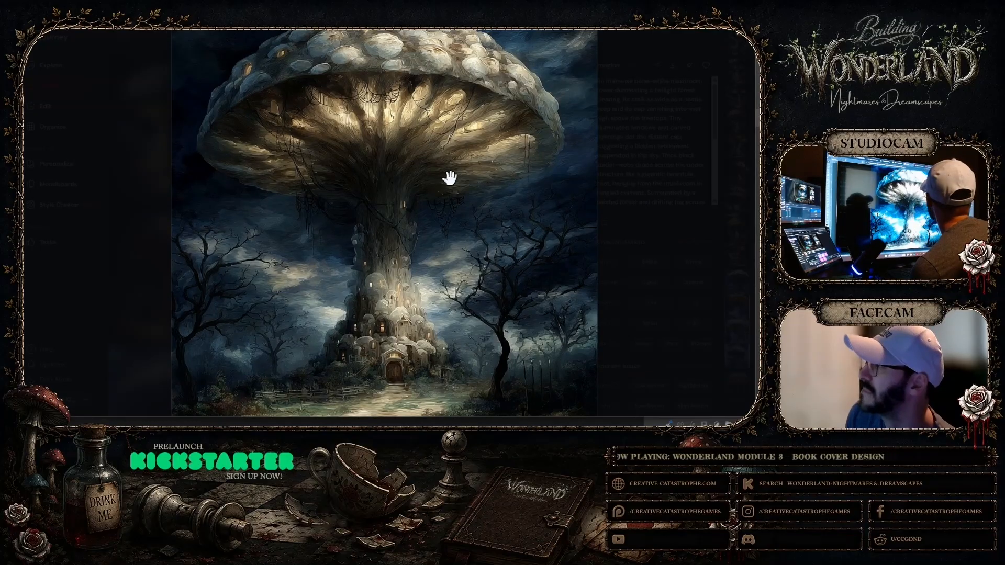
key("Right")
key("Right")
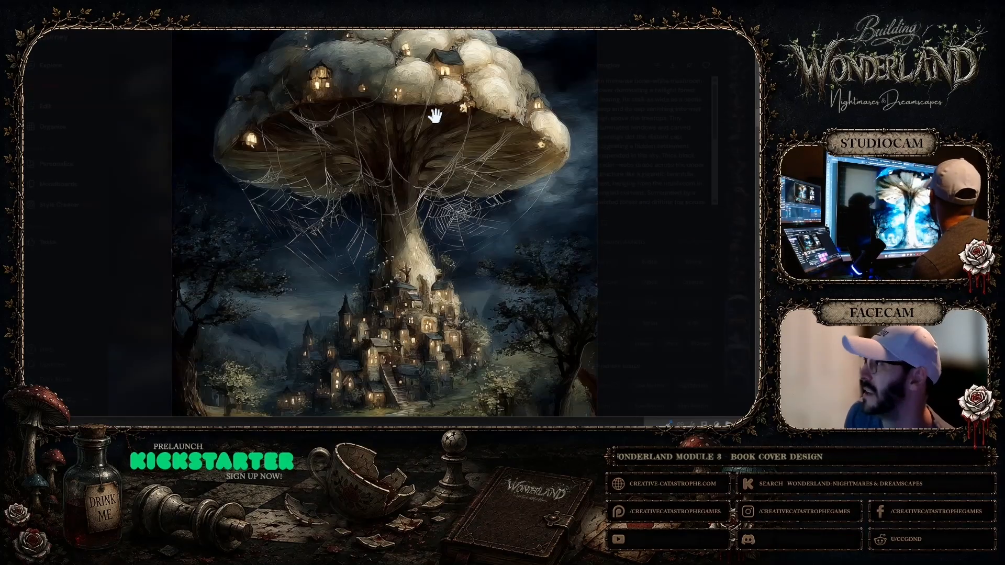
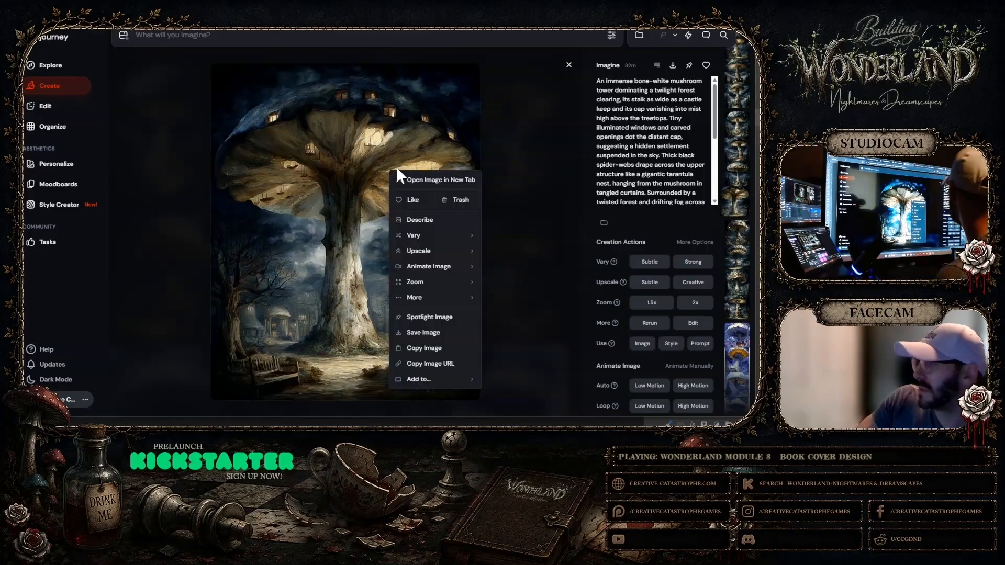
Copy the flared-cap mushroom tower image, paste it into the Photoshop cover document, and place it beside the first mushroom tower
left_click(418, 351)
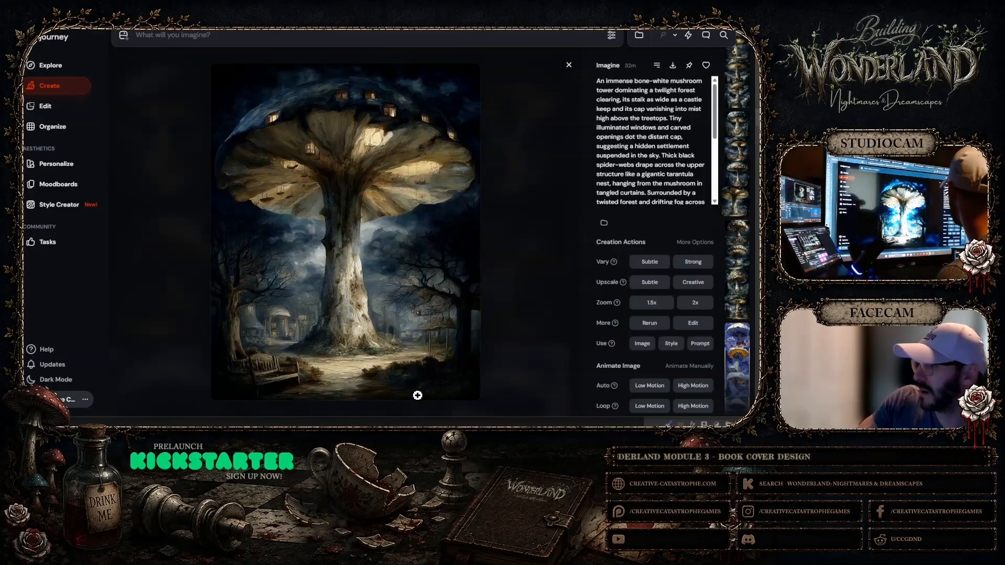
left_click(361, 437)
left_click(4, 4)
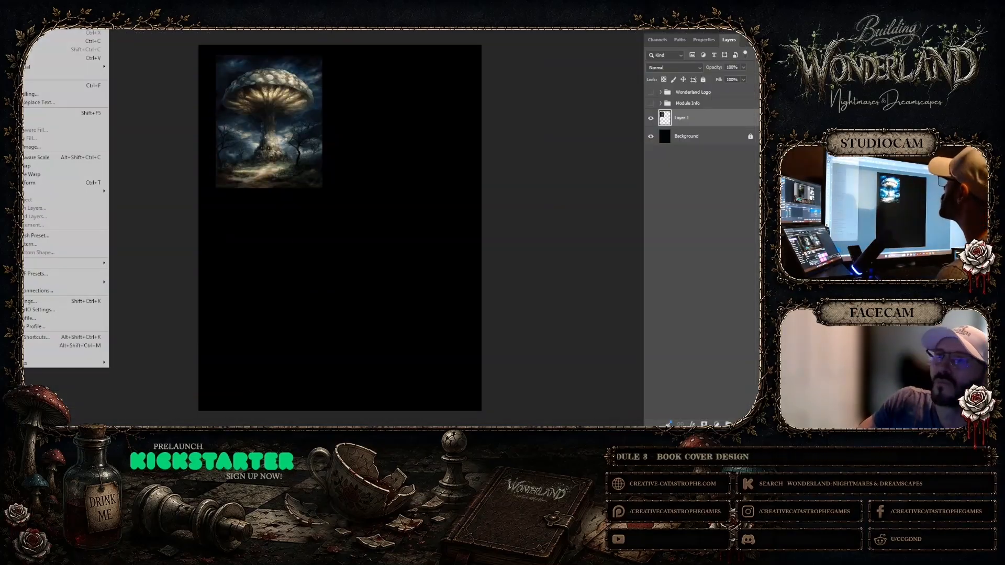
left_click(42, 57)
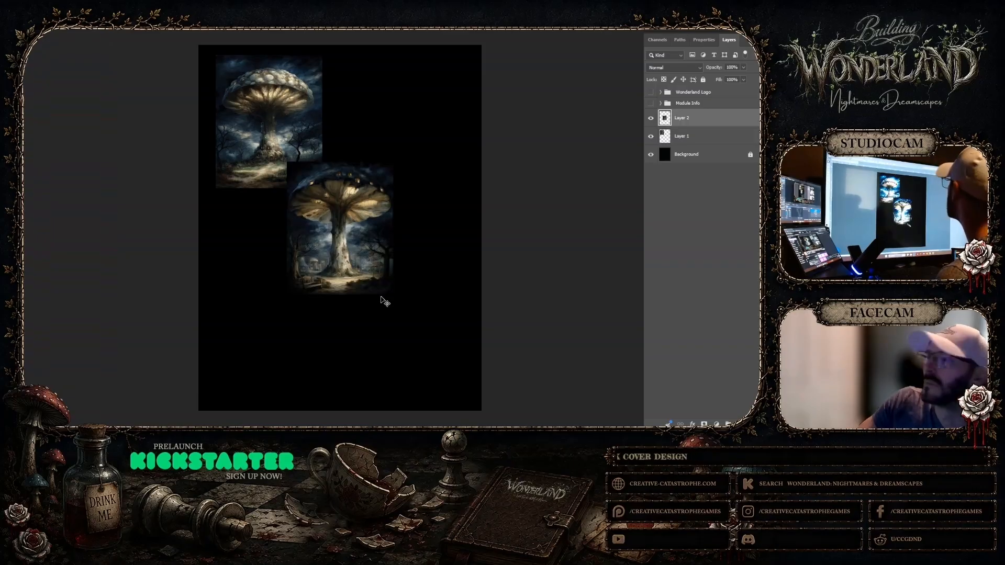
left_click_drag(354, 259, 403, 152)
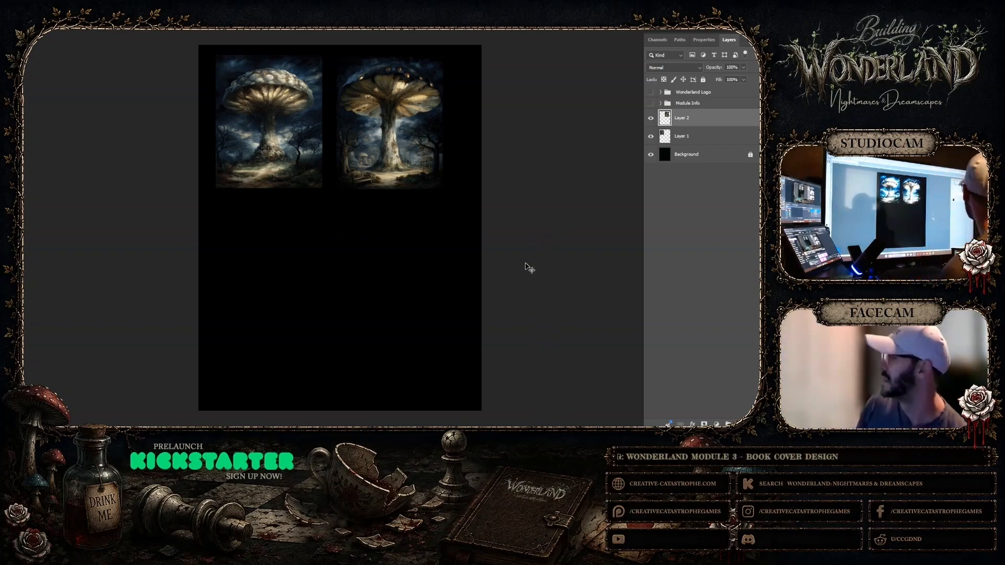
Return to Midjourney and inspect the slender-stalked tower with a village-ringed cap and the house-covered cap tower at full size
left_click(487, 415)
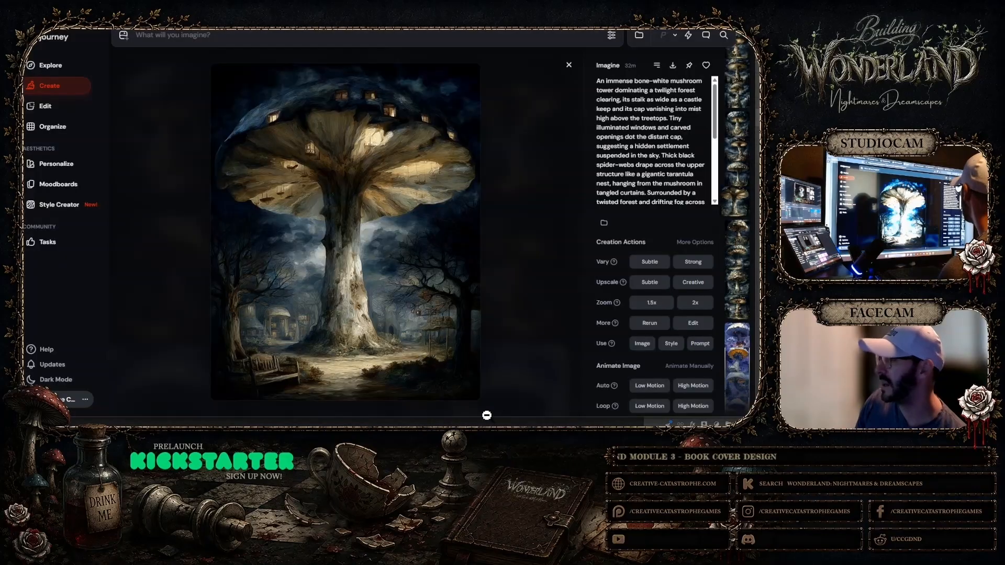
left_click(569, 72)
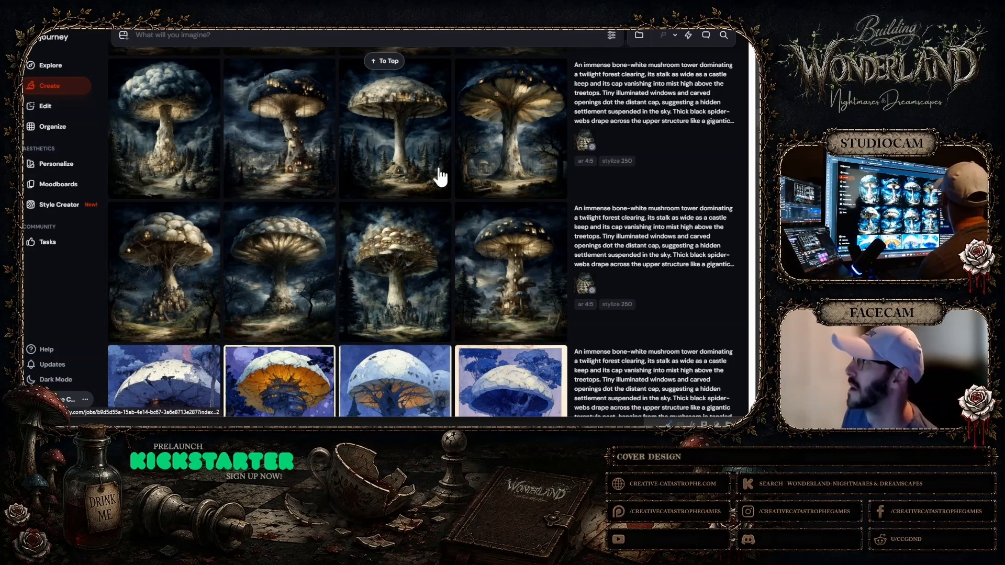
left_click(421, 157)
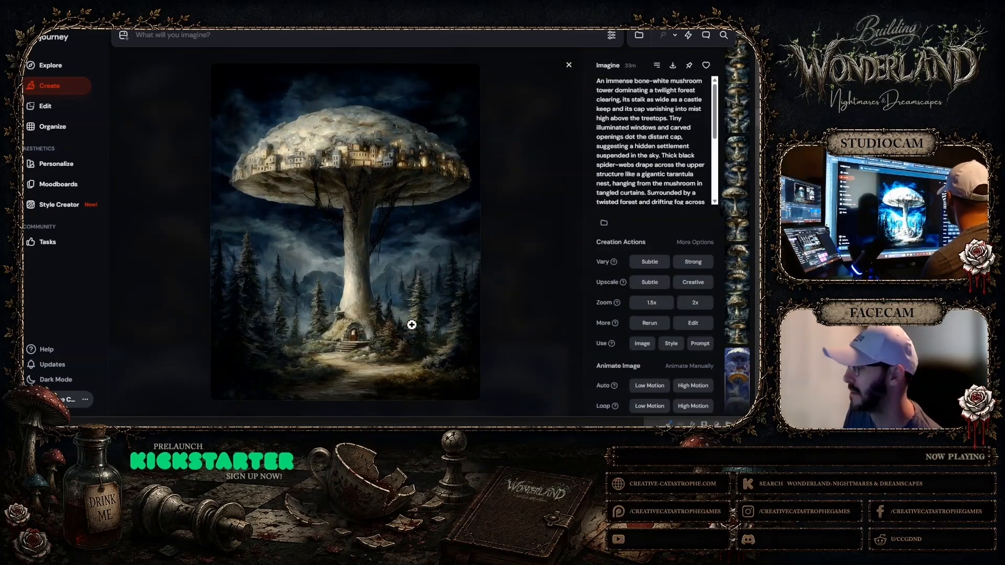
left_click(569, 65)
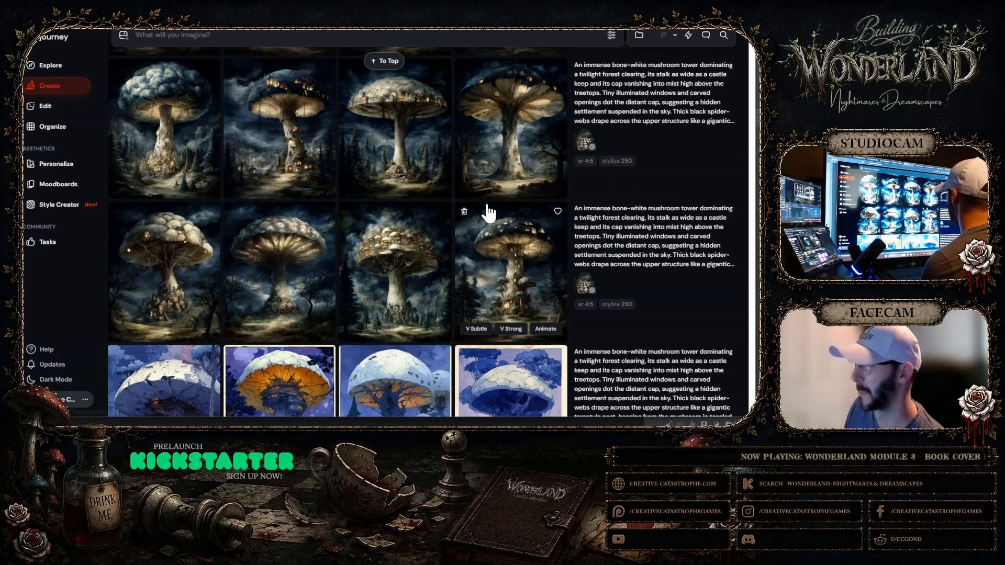
left_click(426, 304)
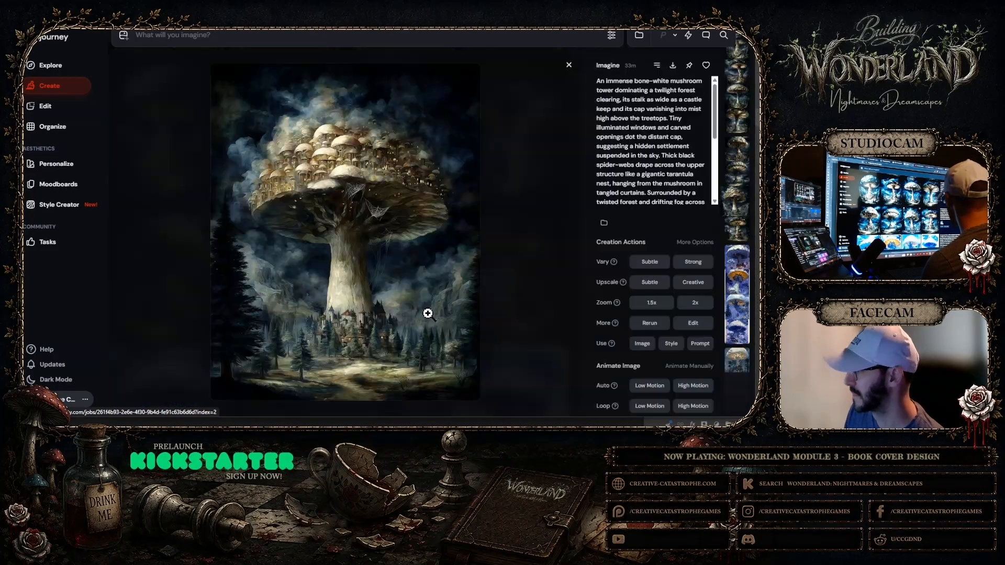
left_click(569, 65)
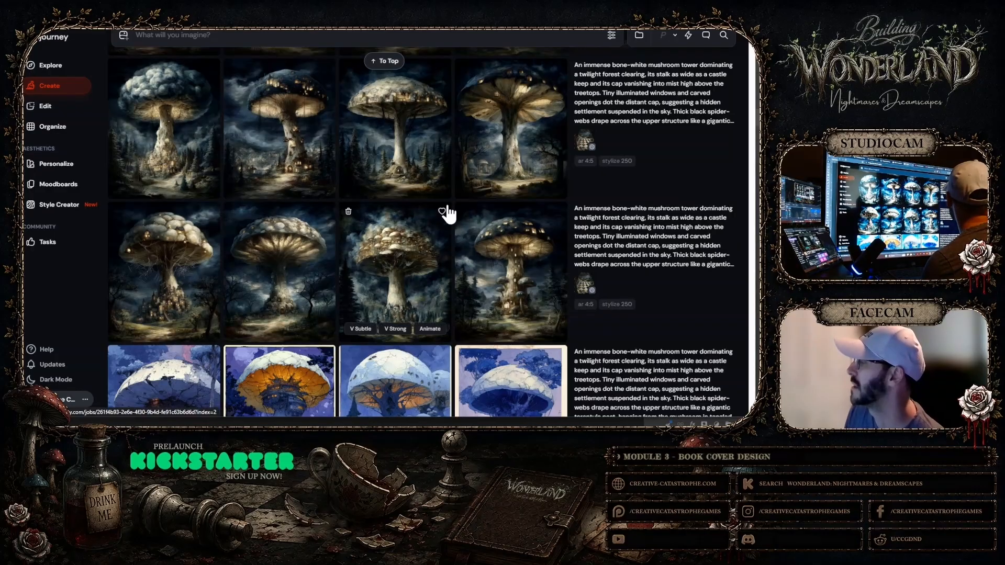
Inspect the pale-capped tower with a turreted stalk and the dark-capped tower with glowing windows from the second-newest set
scroll(449, 212, "up", 3)
scroll(455, 210, "up", 2)
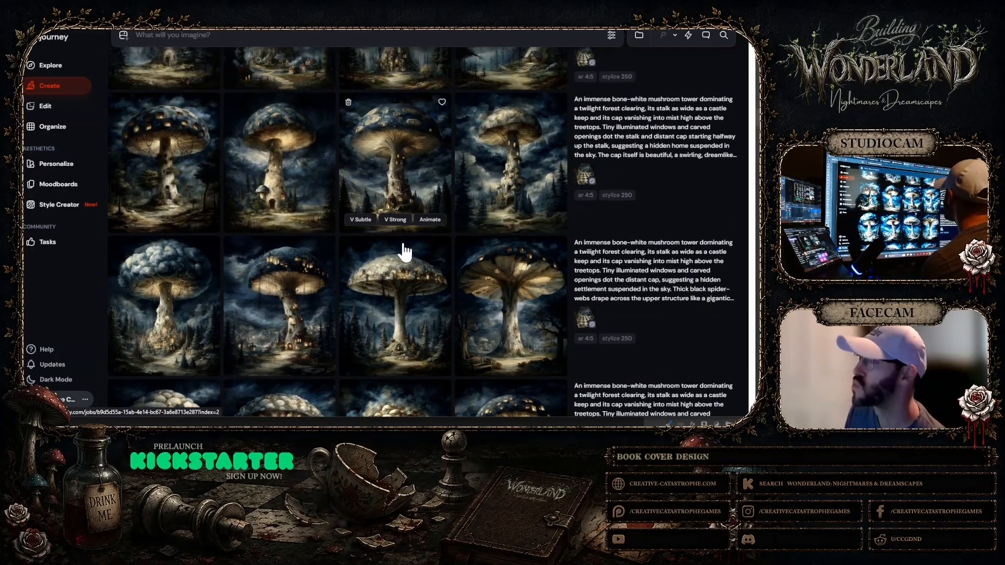
left_click(519, 192)
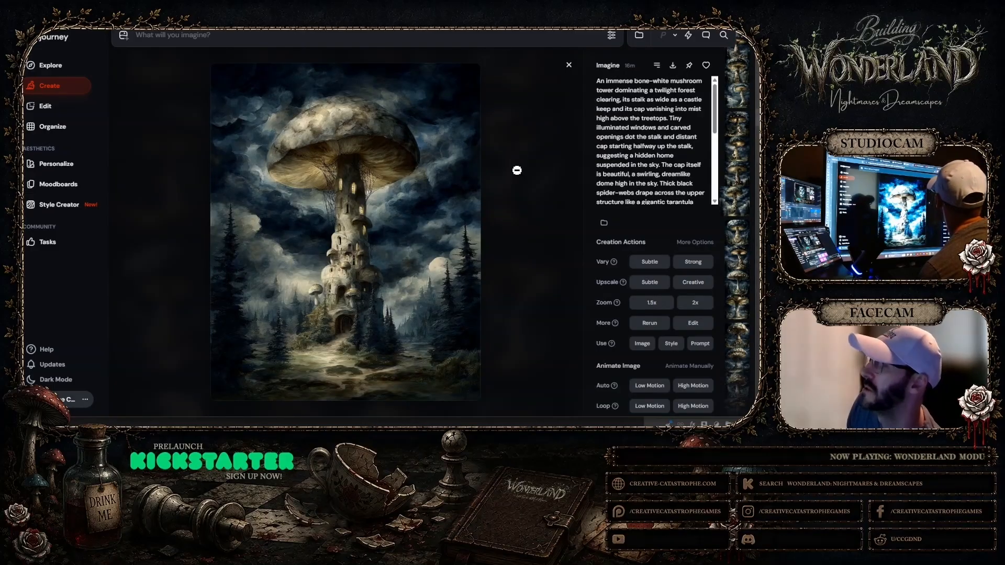
left_click(569, 65)
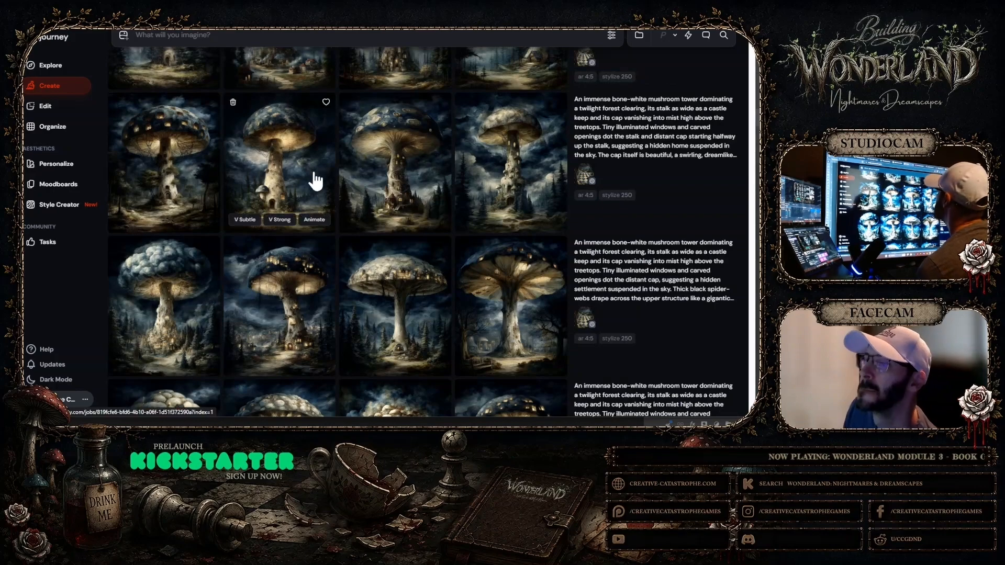
scroll(164, 268, "up", 1)
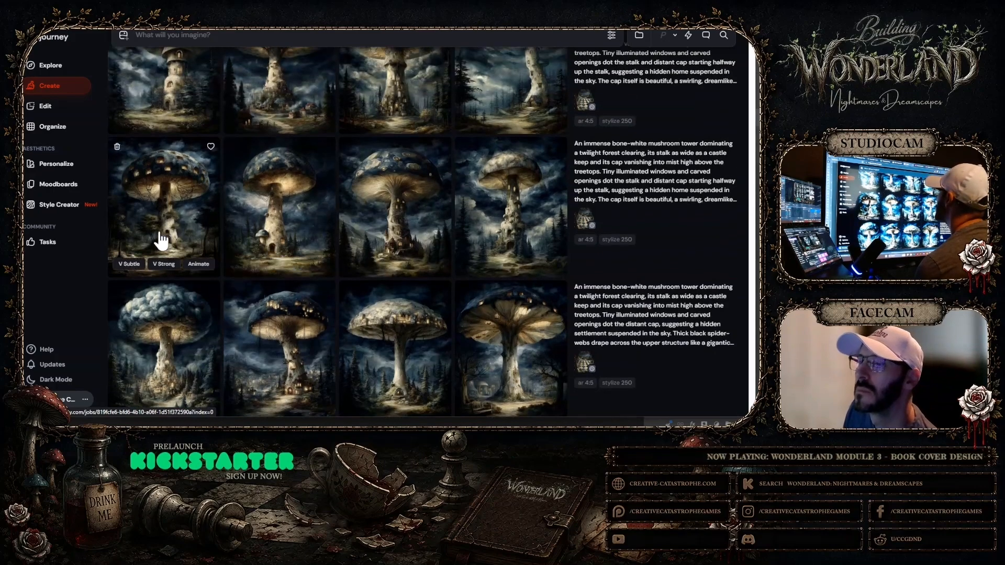
left_click(185, 230)
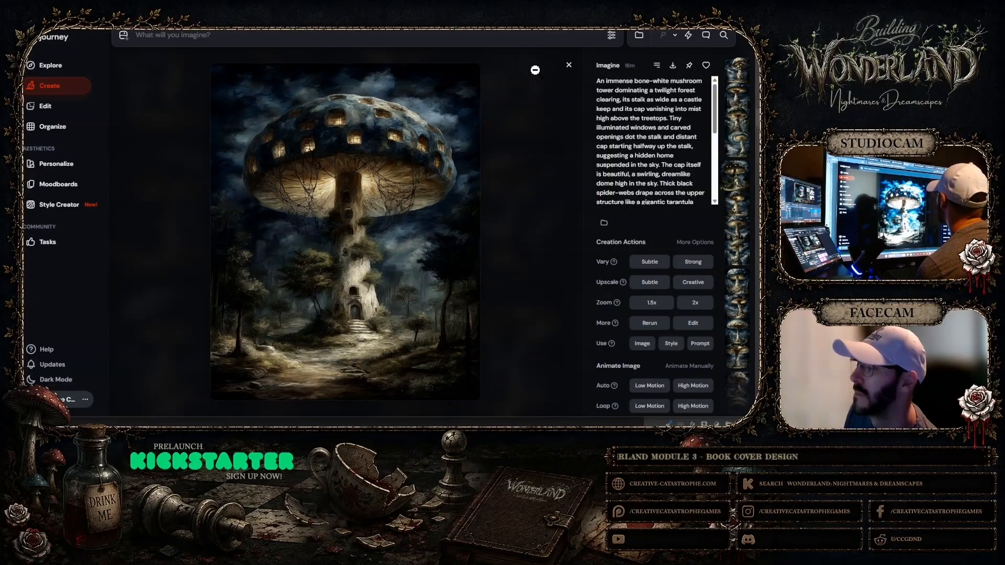
left_click(568, 65)
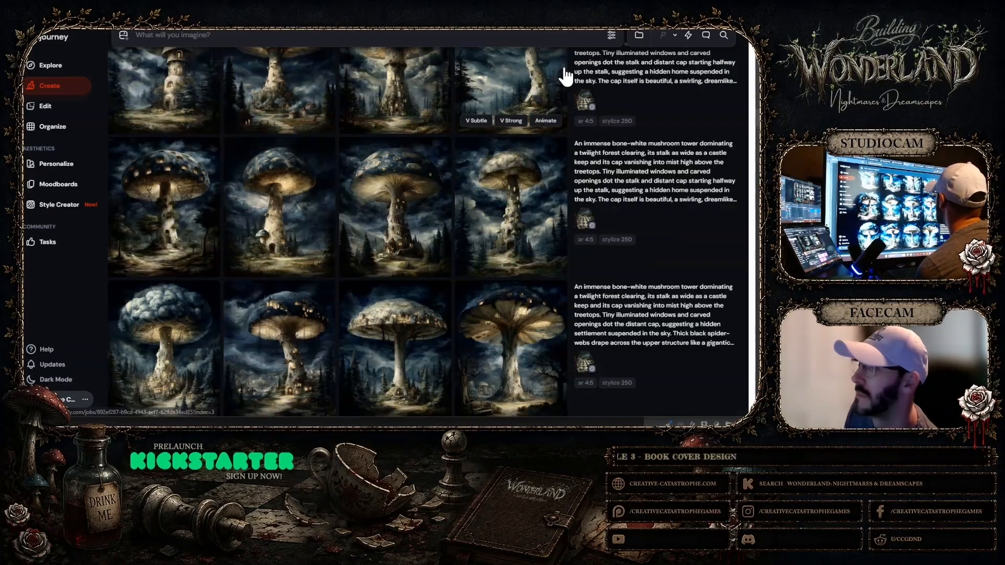
Re-examine the turreted-stalk tower and the window-studded cap tower in alternation, comparing their caps, stalks and forest settings
scroll(309, 157, "down", 2)
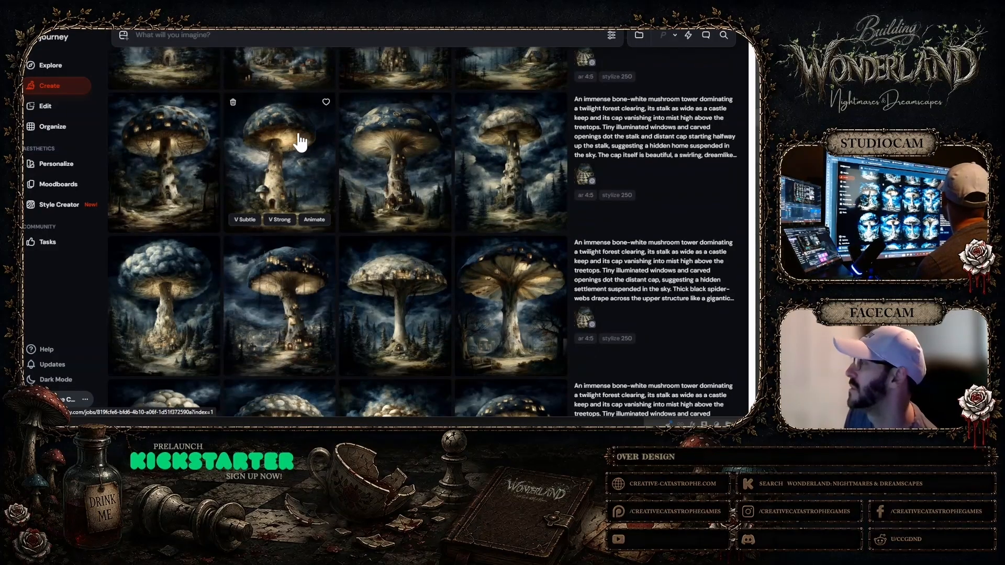
left_click(524, 202)
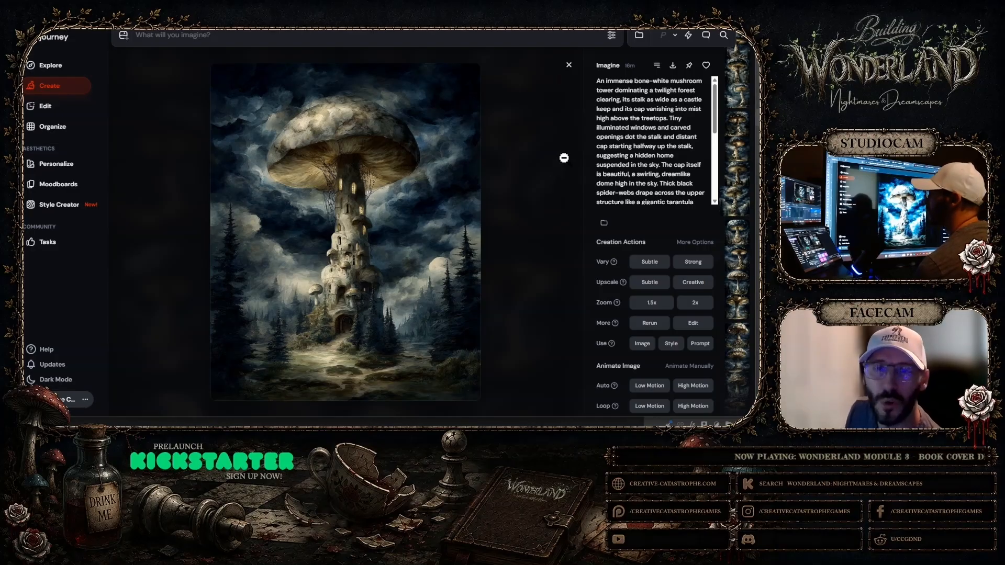
left_click(568, 64)
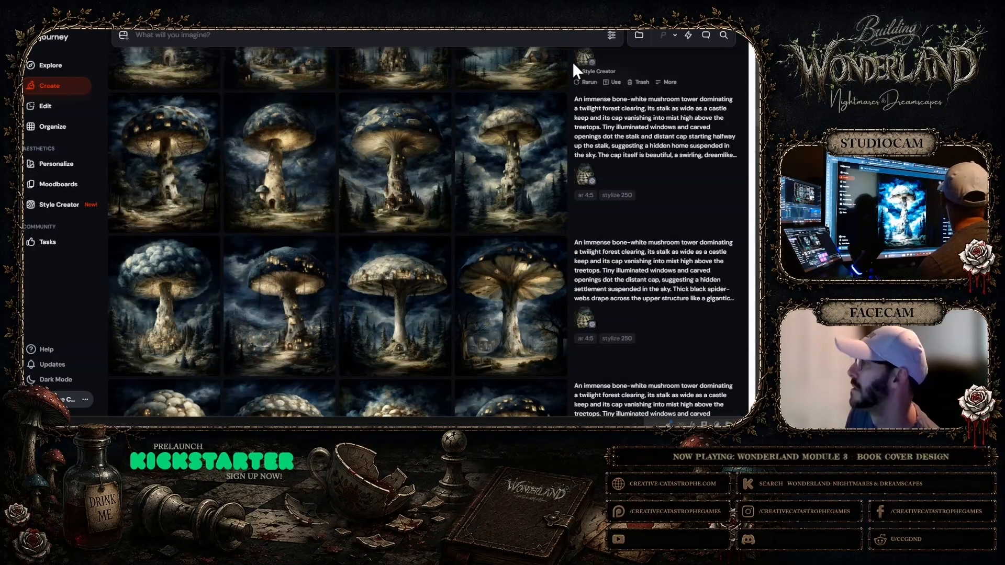
left_click(154, 189)
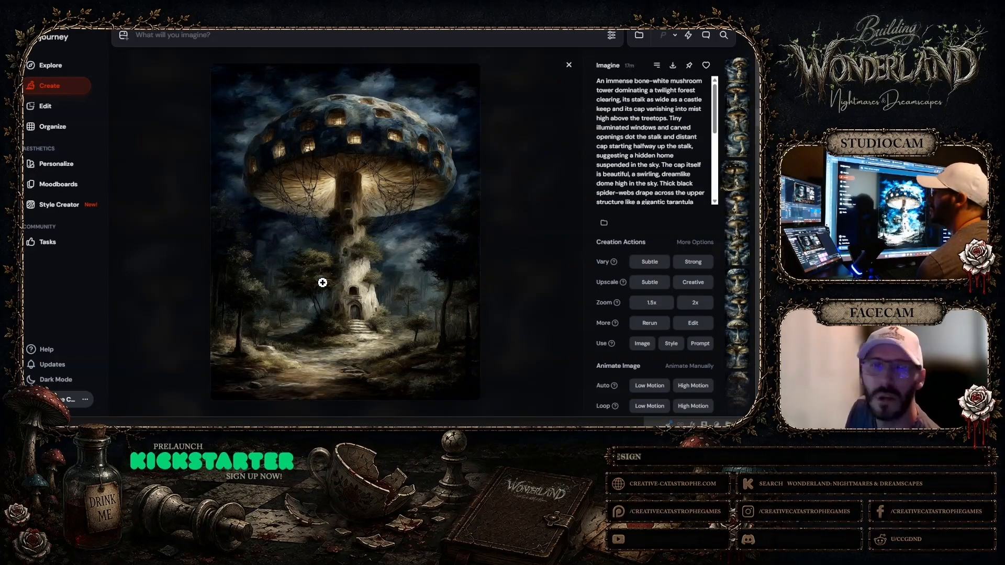
left_click(569, 65)
left_click(477, 224)
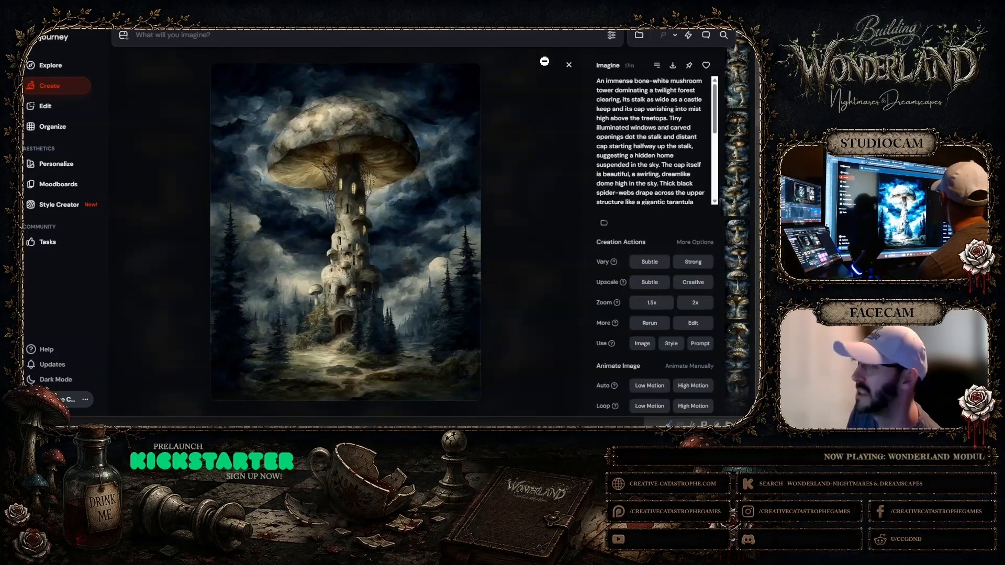
left_click(569, 65)
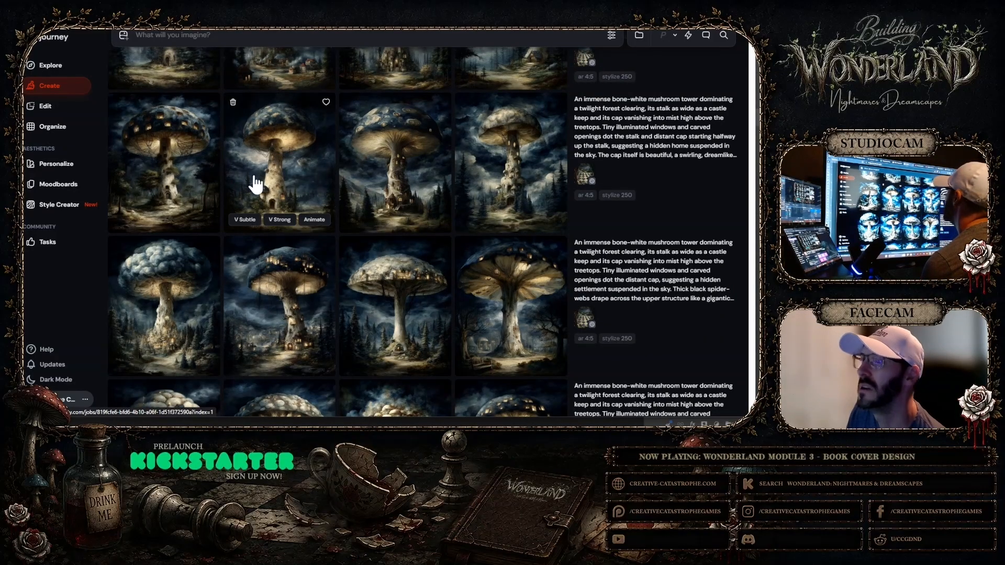
Inspect the newest set's tiered-stalk tower with arched windows and its broad blue-capped tower with a castle-like base
scroll(256, 184, "up", 2)
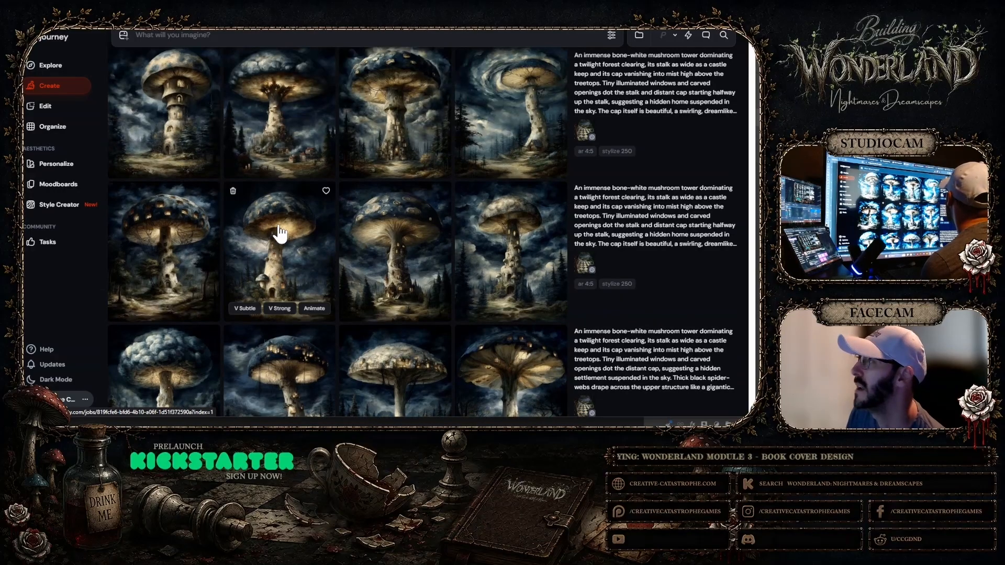
scroll(280, 233, "up", 1)
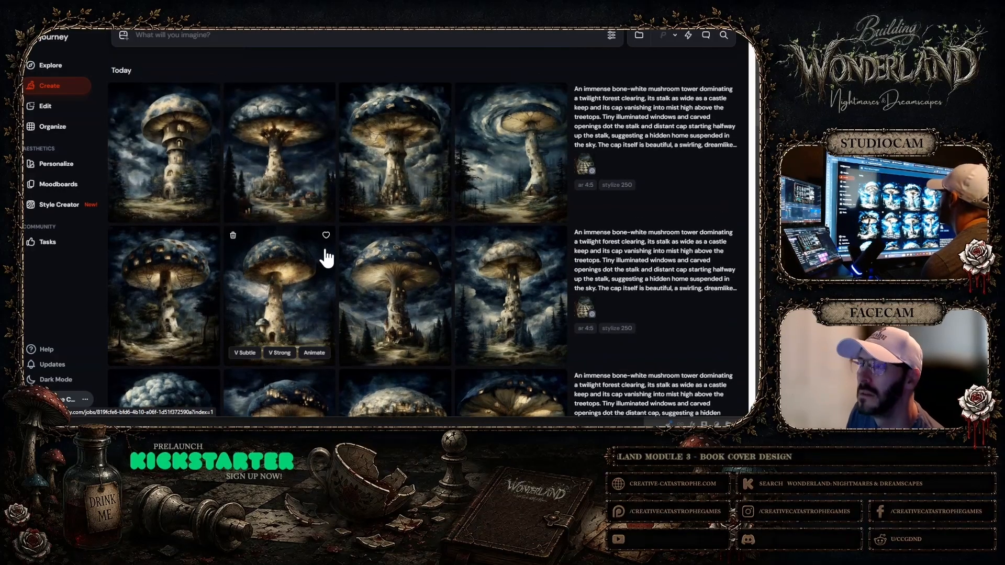
left_click(165, 184)
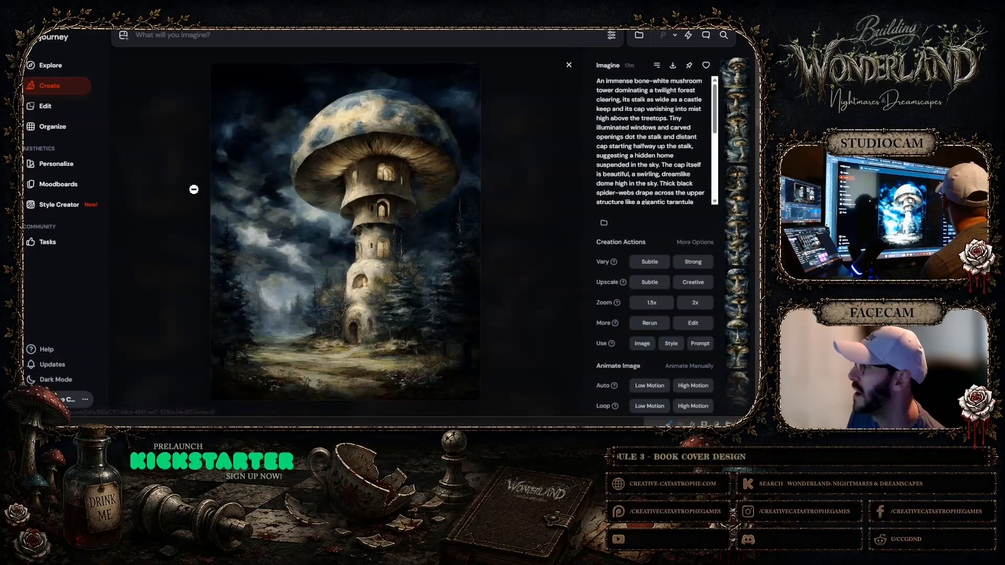
left_click(569, 65)
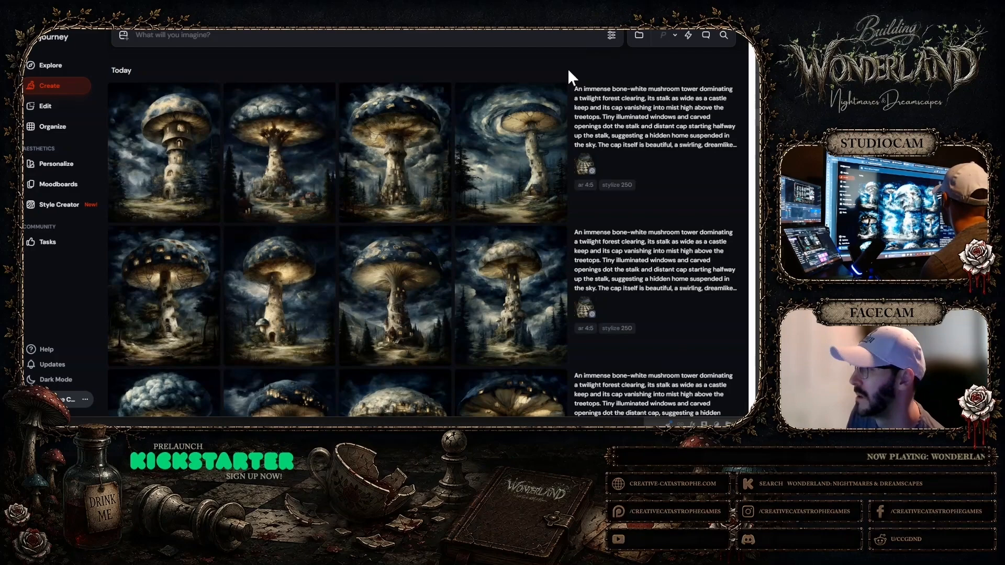
left_click(414, 181)
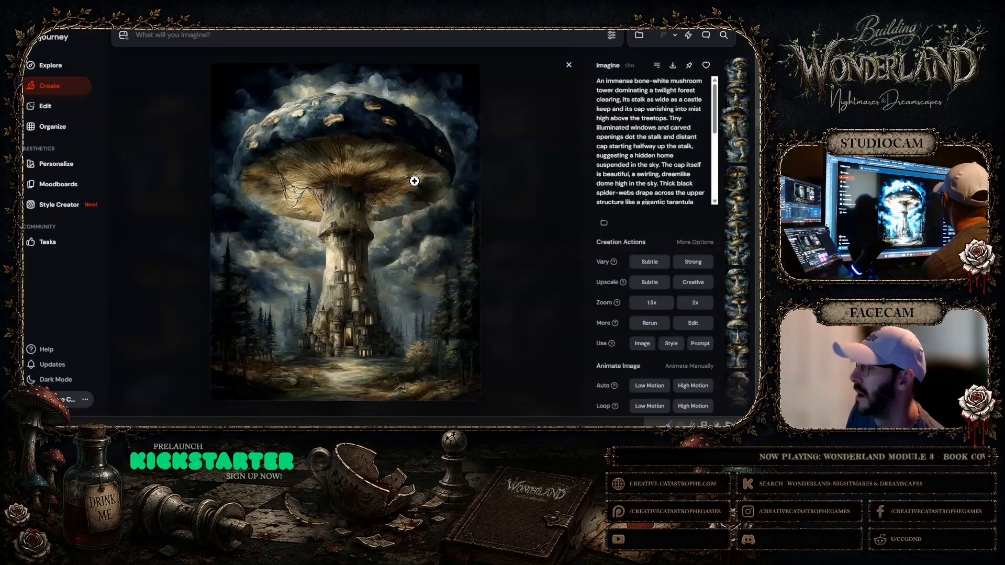
left_click(569, 65)
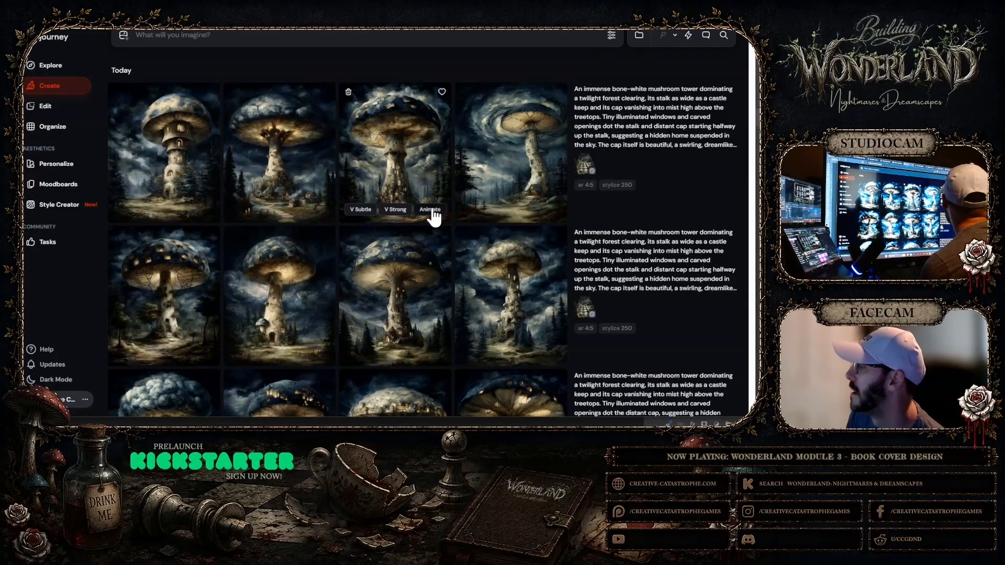
Copy the slender-stalked tower image with the village-ringed cap and paste it into the Photoshop cover document
scroll(432, 209, "down", 2)
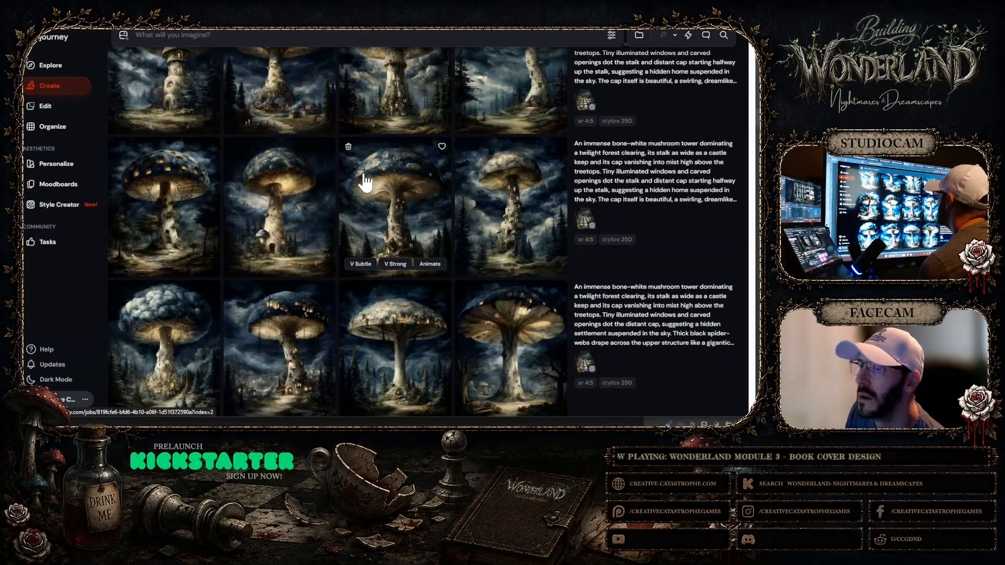
scroll(367, 178, "down", 3)
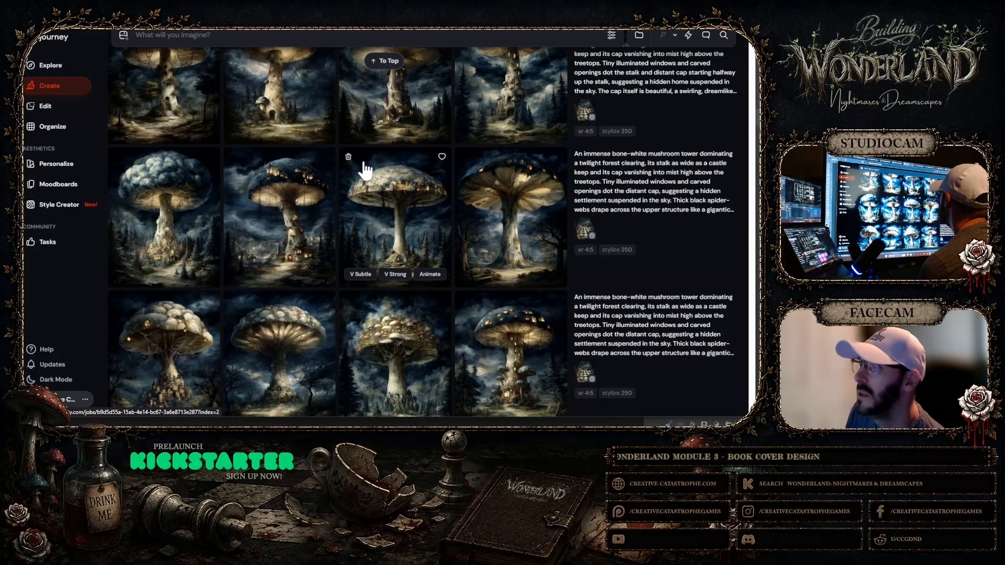
scroll(329, 188, "down", 1)
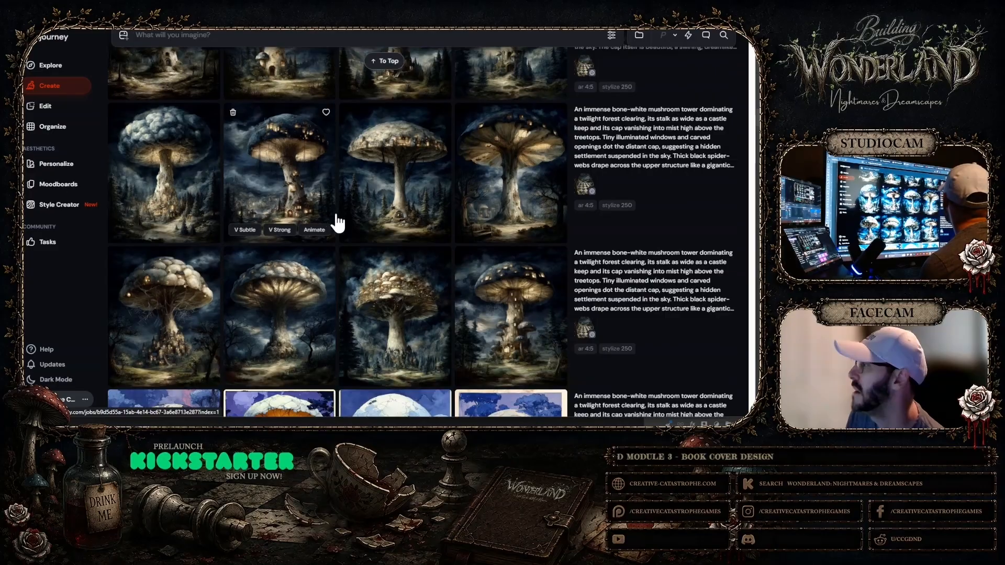
left_click(408, 211)
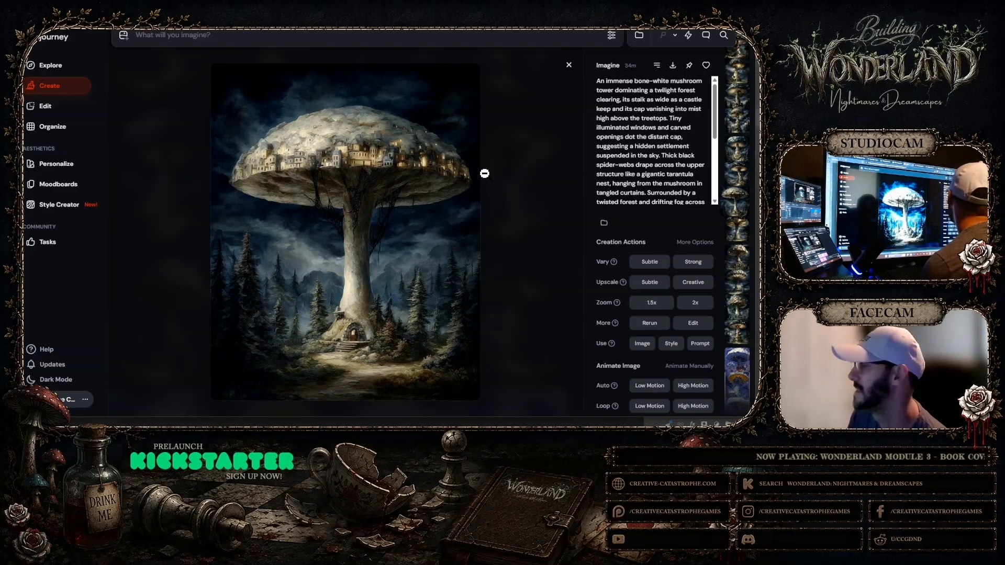
right_click(382, 153)
left_click(402, 316)
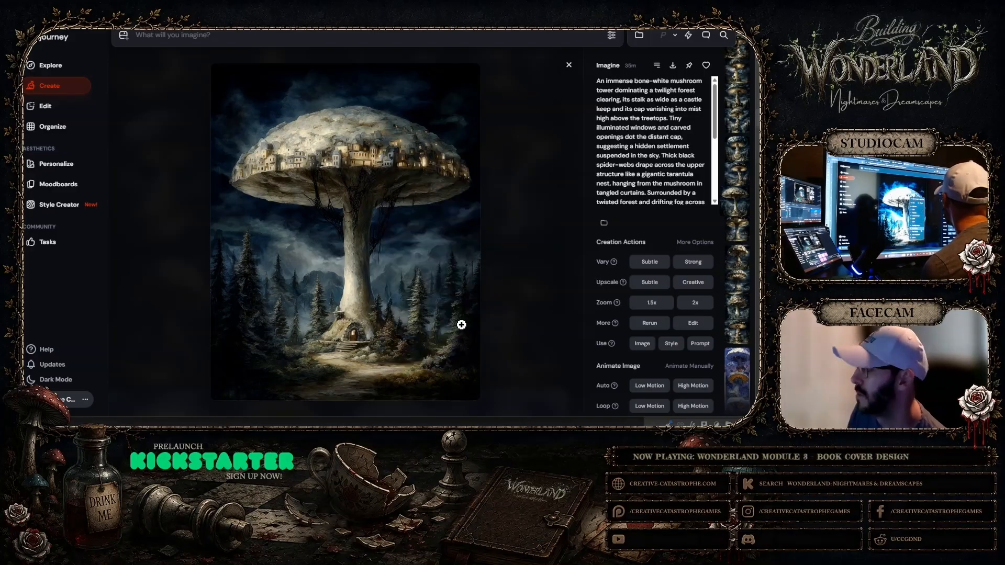
key("alt+Tab")
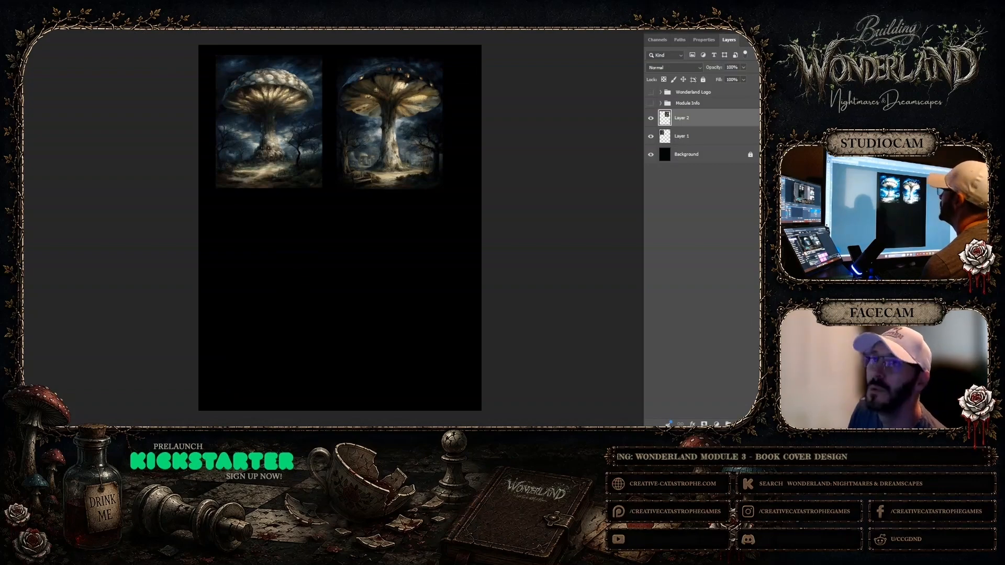
left_click(10, 15)
left_click(66, 58)
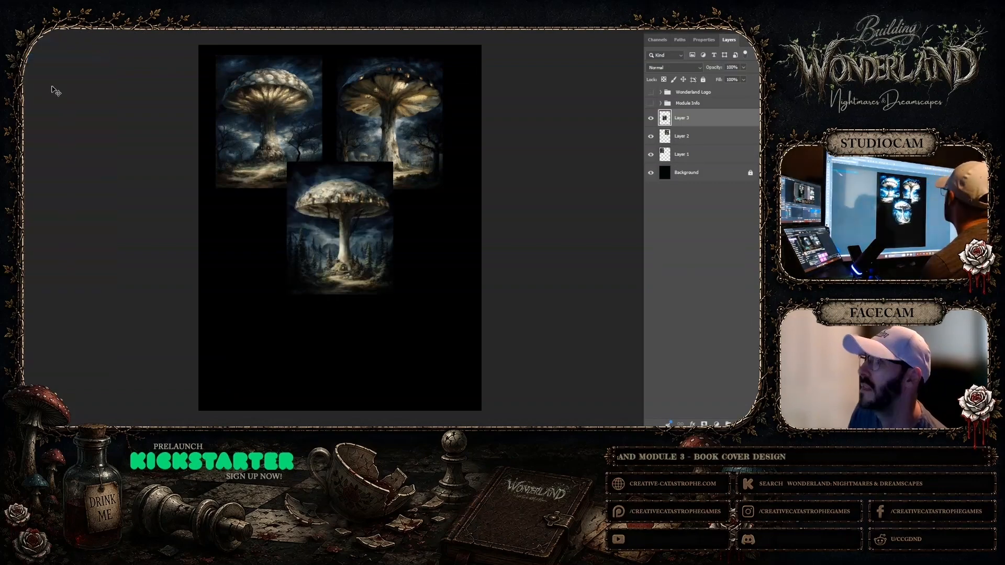
Move the pasted slender-stalked tower image directly beneath the first mushroom tower, aligned in the same column
left_click_drag(335, 213, 269, 245)
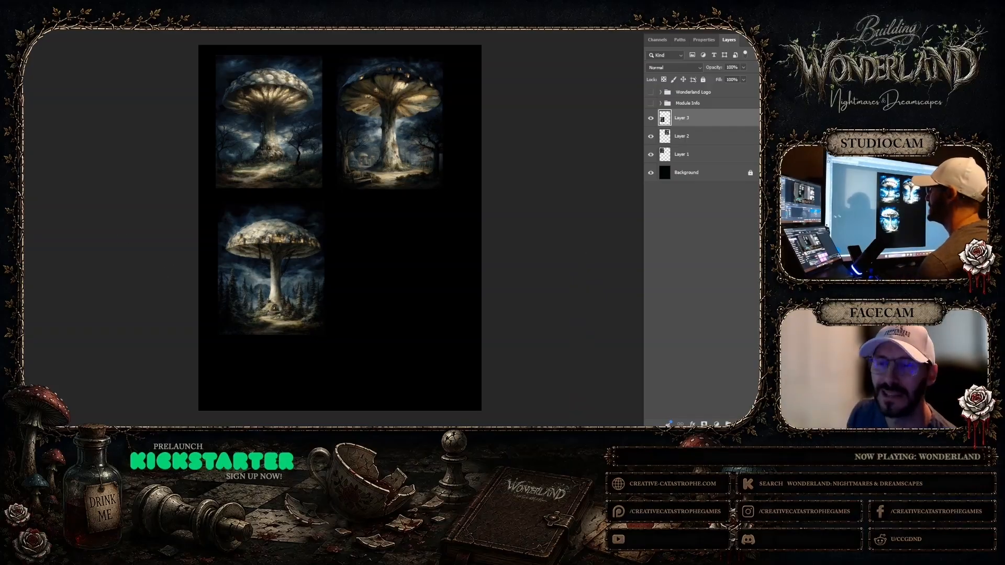
left_click(374, 100)
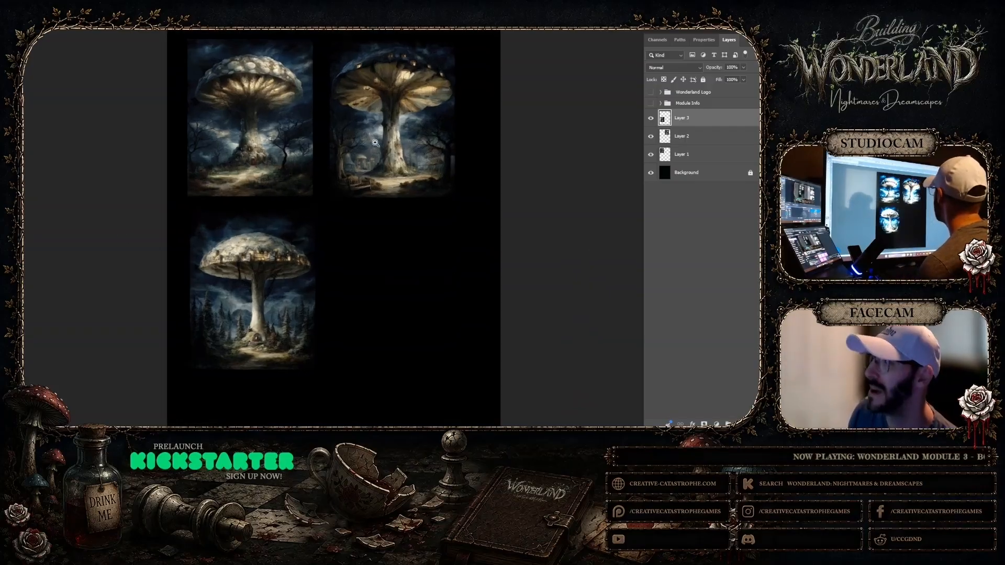
left_click(314, 98)
left_click(315, 99)
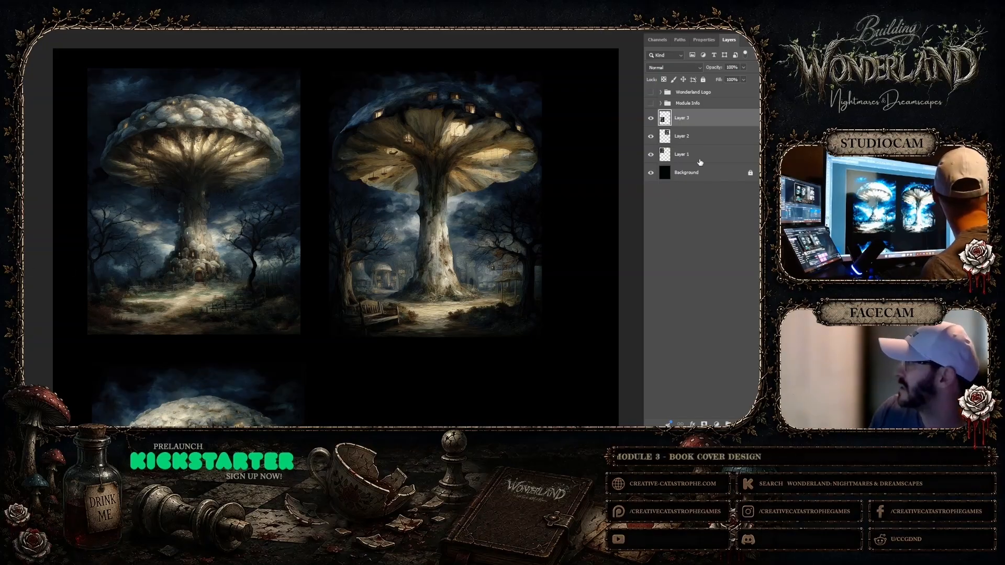
Toggle Layer 2's visibility off and on to identify its image, and make it the active layer
left_click(651, 137)
left_click(651, 137)
left_click(698, 137)
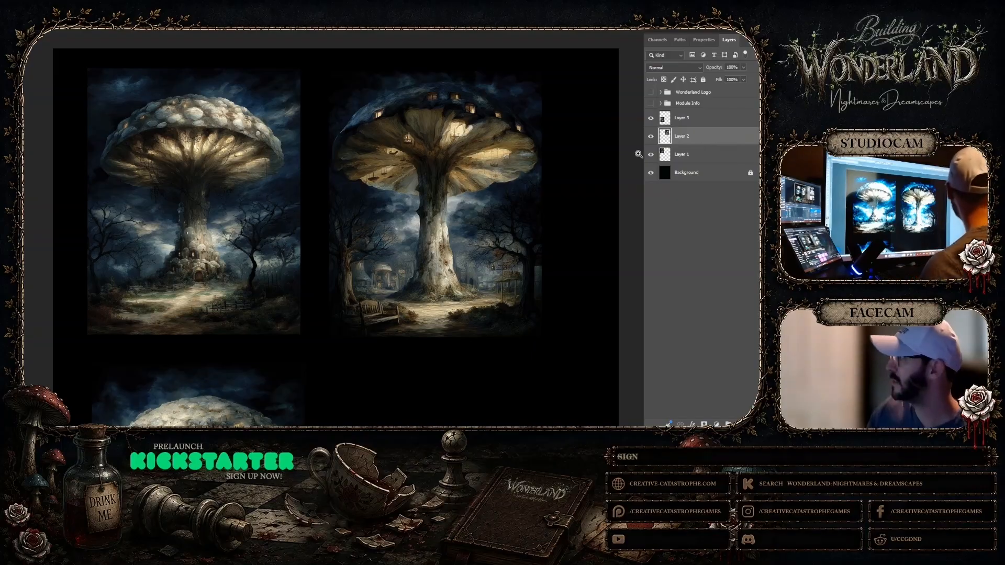
Lasso the two dark knots on the left edge of the lantern-hung tower's stalk and a patch on its right edge below the cap
left_click(510, 220)
left_click(511, 221)
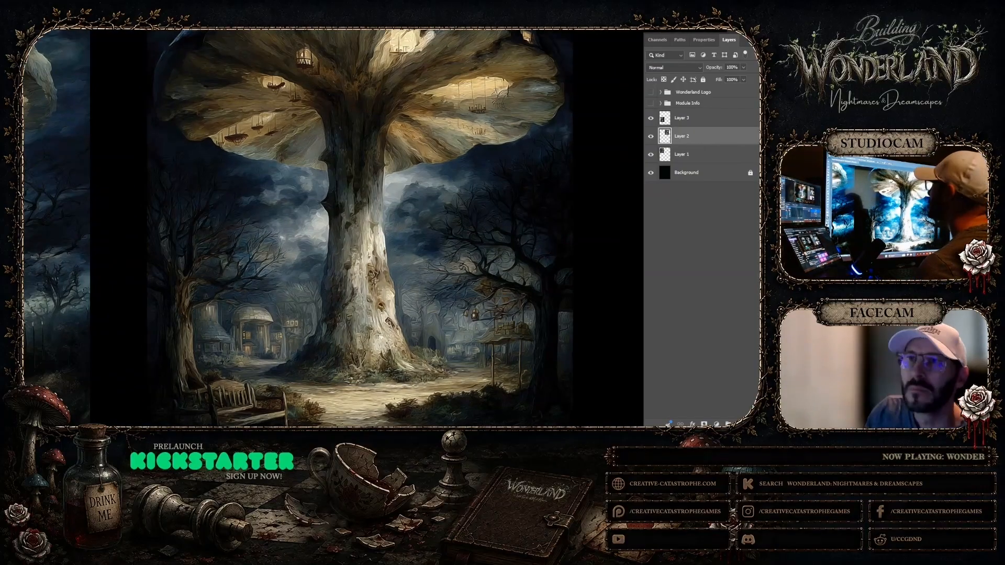
left_click(365, 150)
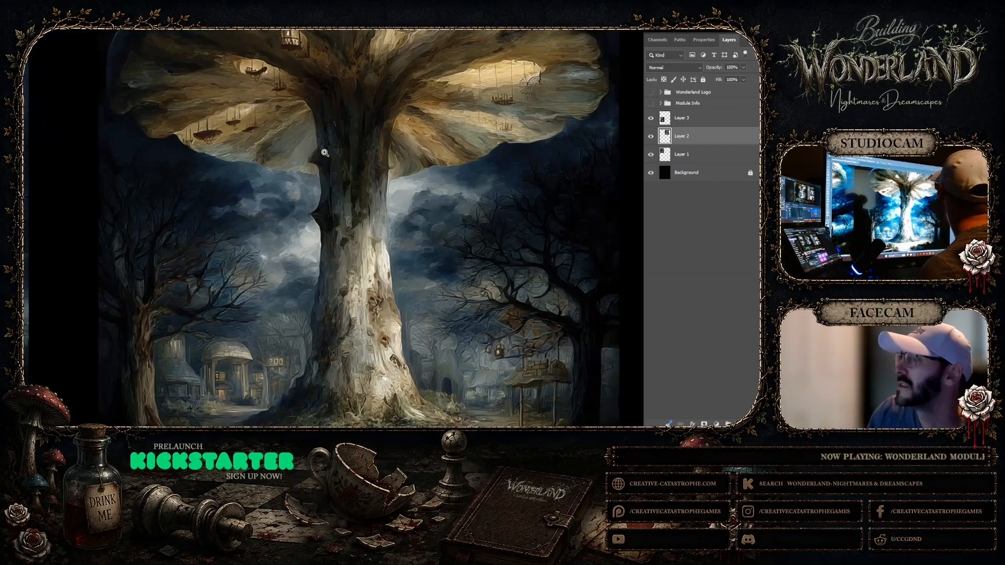
right_click(307, 183)
left_click(324, 228)
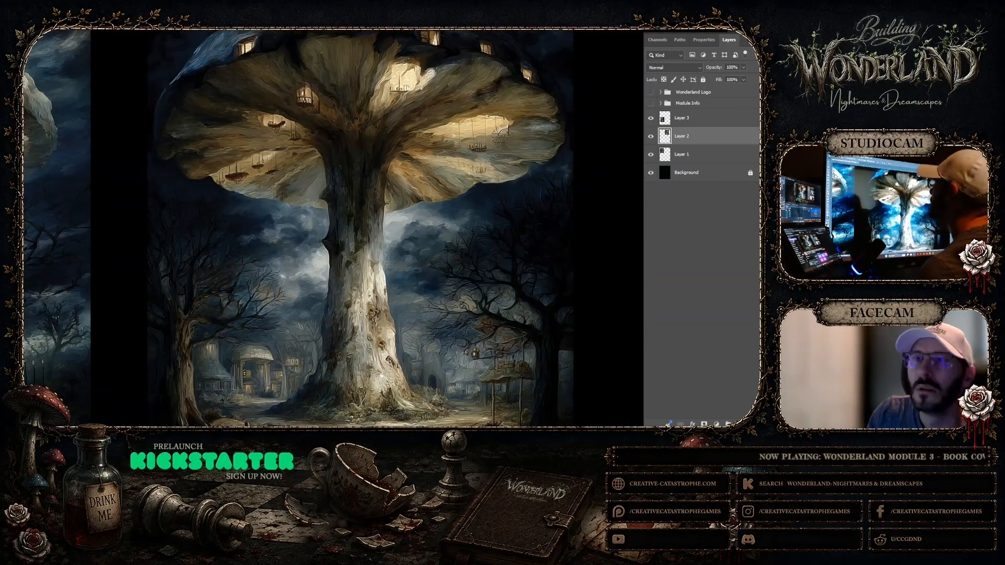
mouse_move(330, 185)
left_mouse_down()
mouse_move(318, 197)
mouse_move(334, 216)
mouse_move(338, 189)
left_mouse_up()
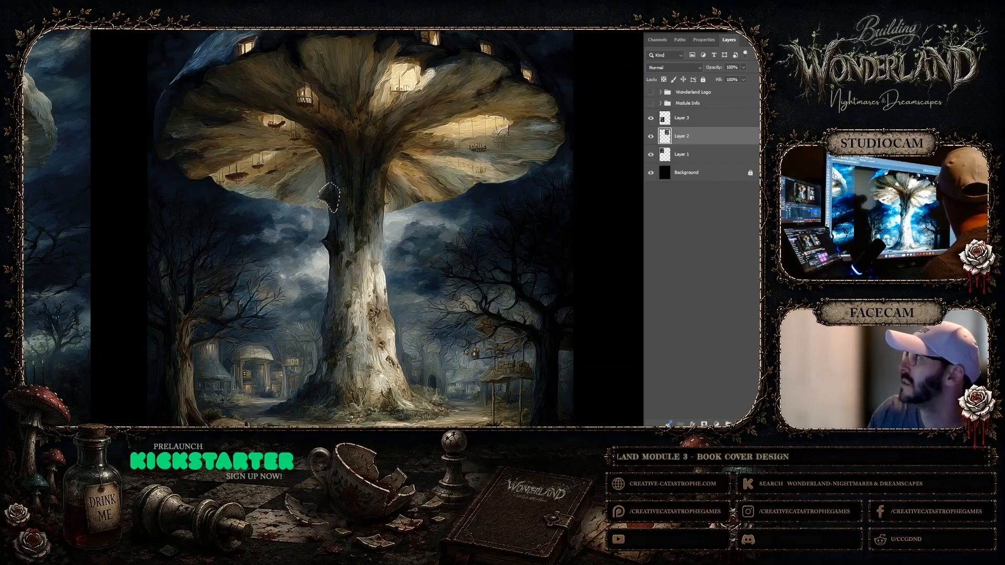
key("ctrl+d")
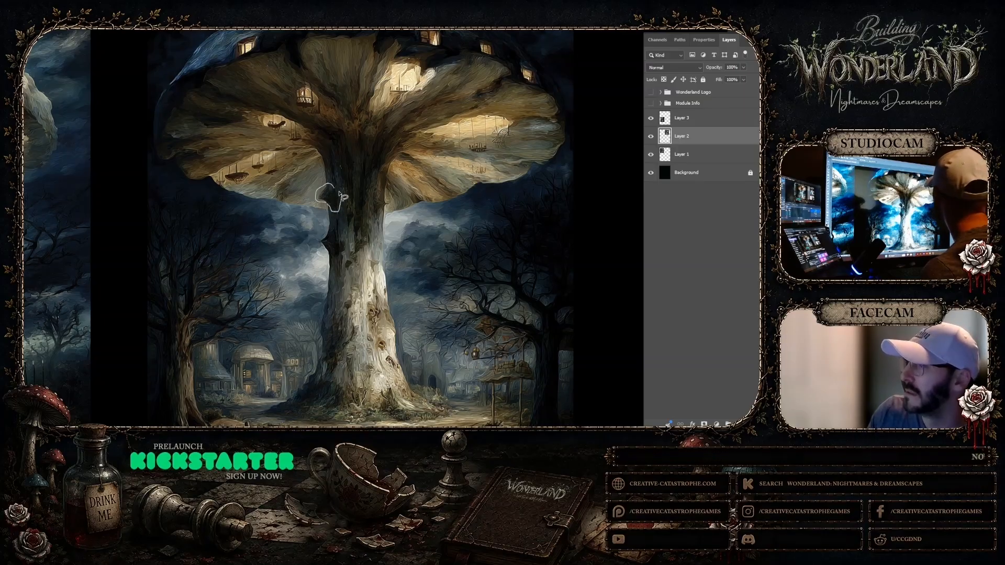
left_click_drag(338, 193, 334, 188)
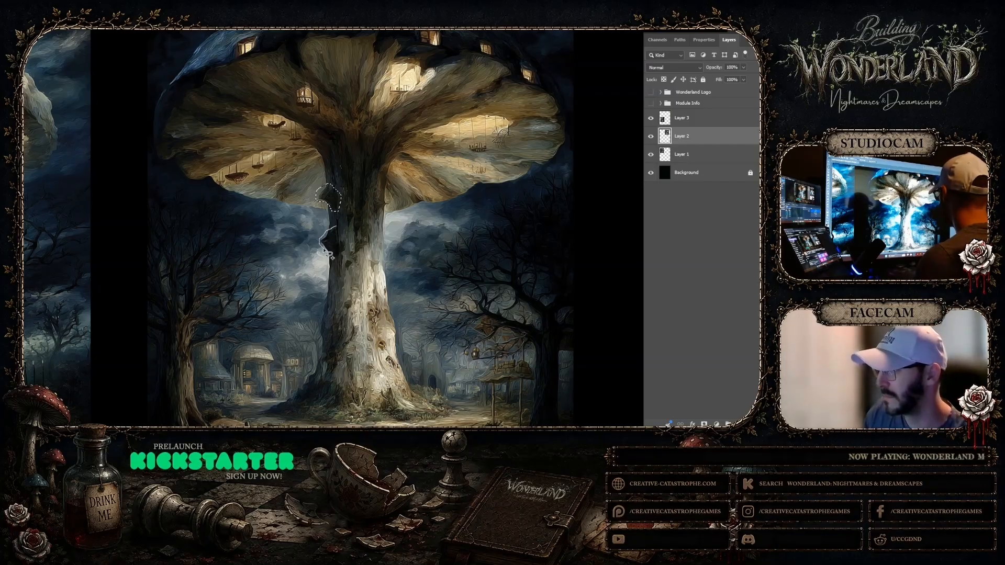
mouse_move(328, 255)
left_mouse_down()
mouse_move(346, 252)
mouse_move(338, 230)
left_mouse_up()
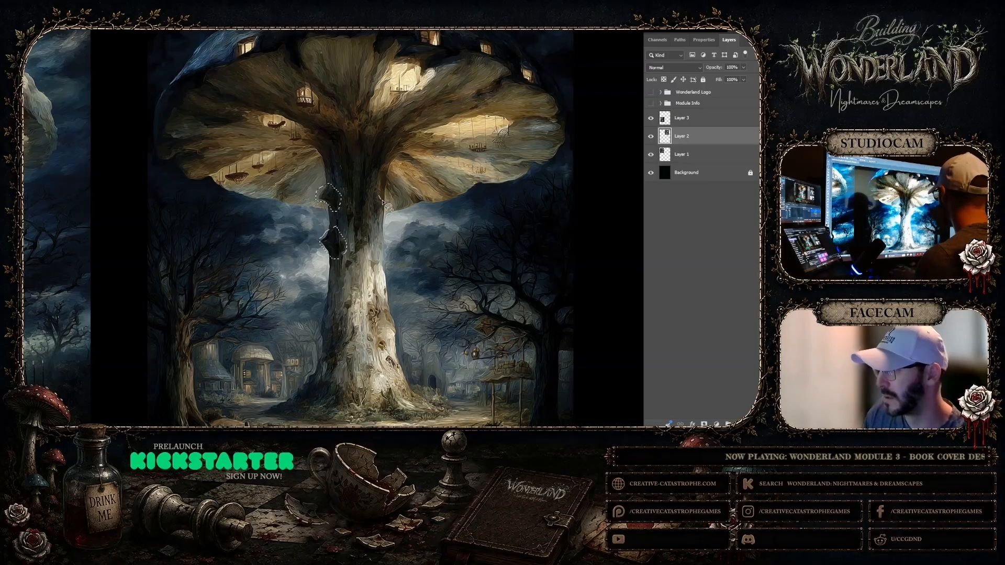
mouse_move(383, 201)
left_mouse_down()
mouse_move(389, 207)
mouse_move(371, 211)
mouse_move(375, 220)
left_mouse_up()
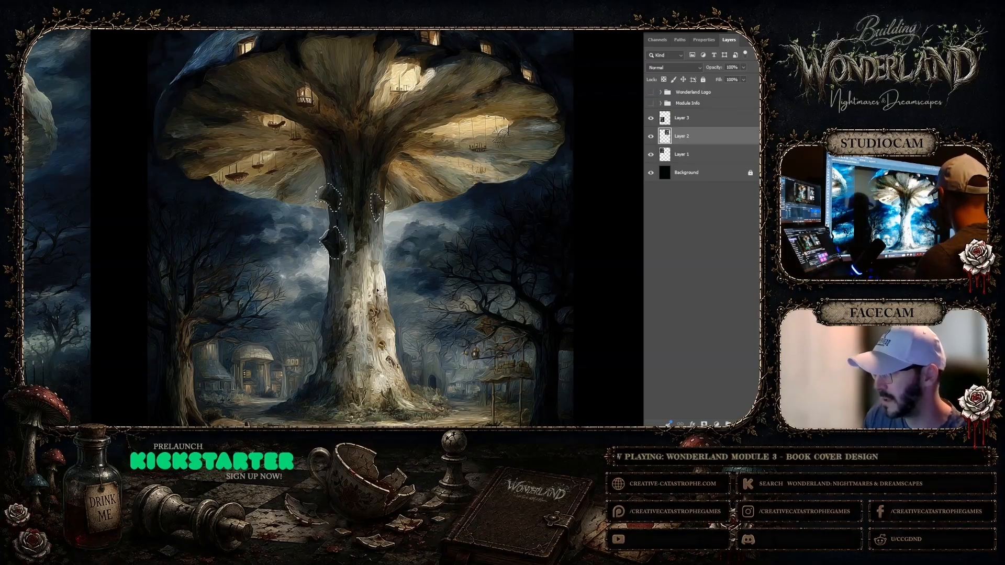
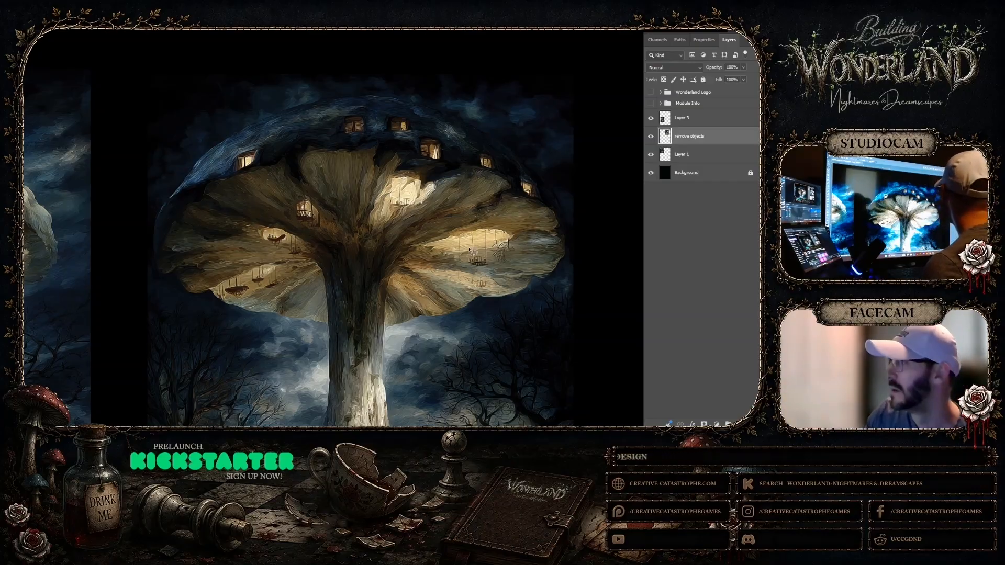
Brush away the remaining dark knots and marks down the lantern-hung tower's stalk, from below the cap to the base
scroll(469, 250, "down", 5)
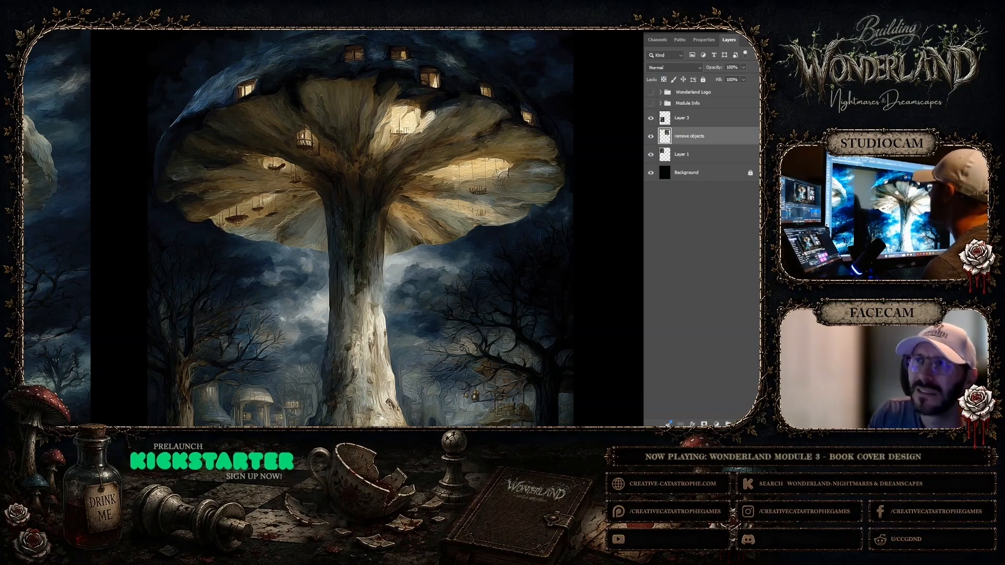
left_click(24, 30)
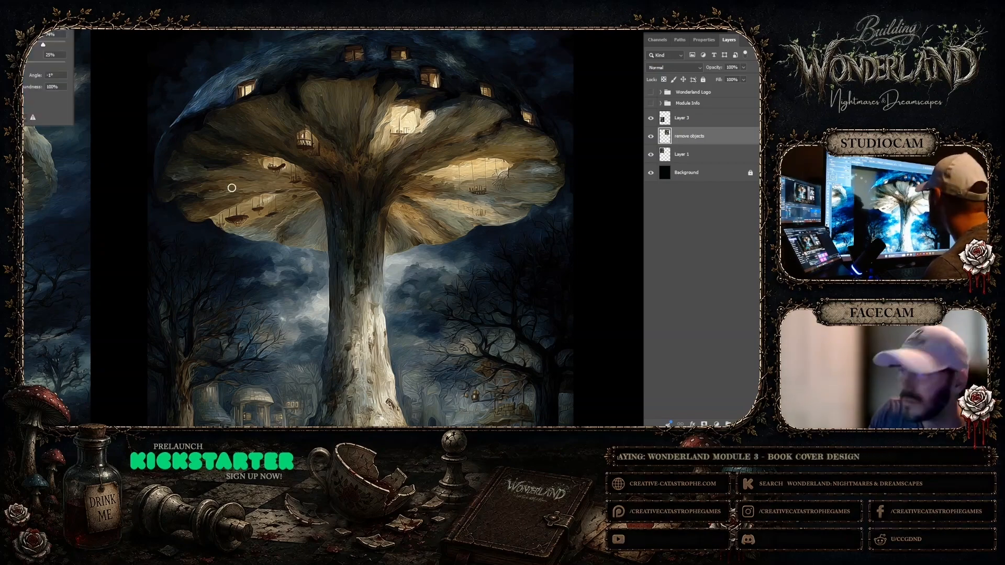
left_click(342, 210)
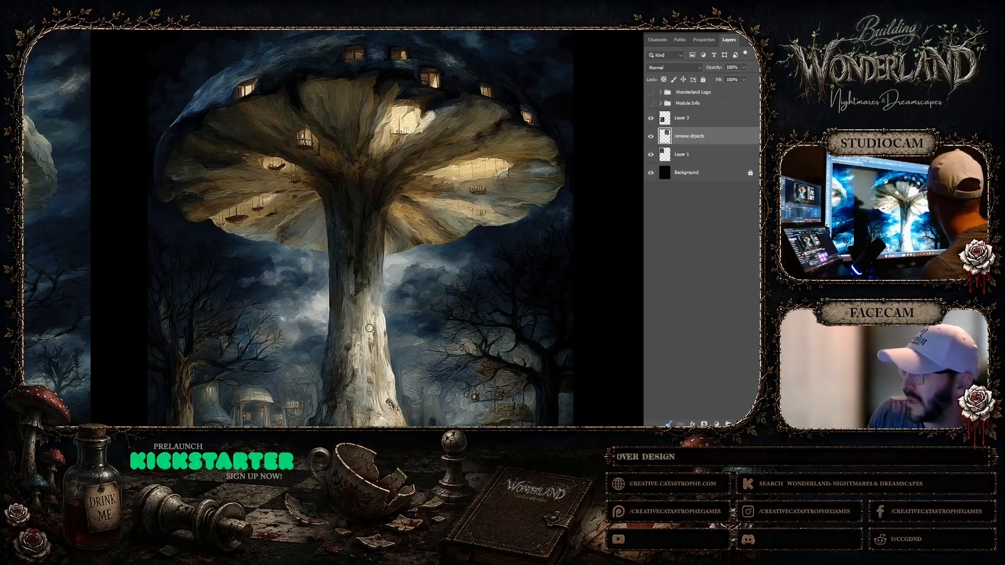
scroll(374, 304, "down", 3)
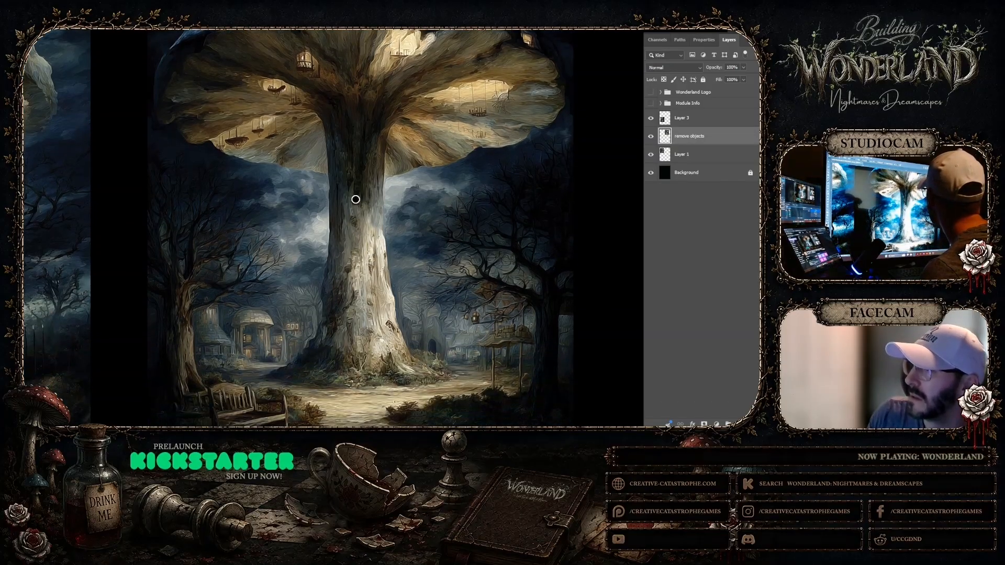
left_click_drag(363, 173, 373, 211)
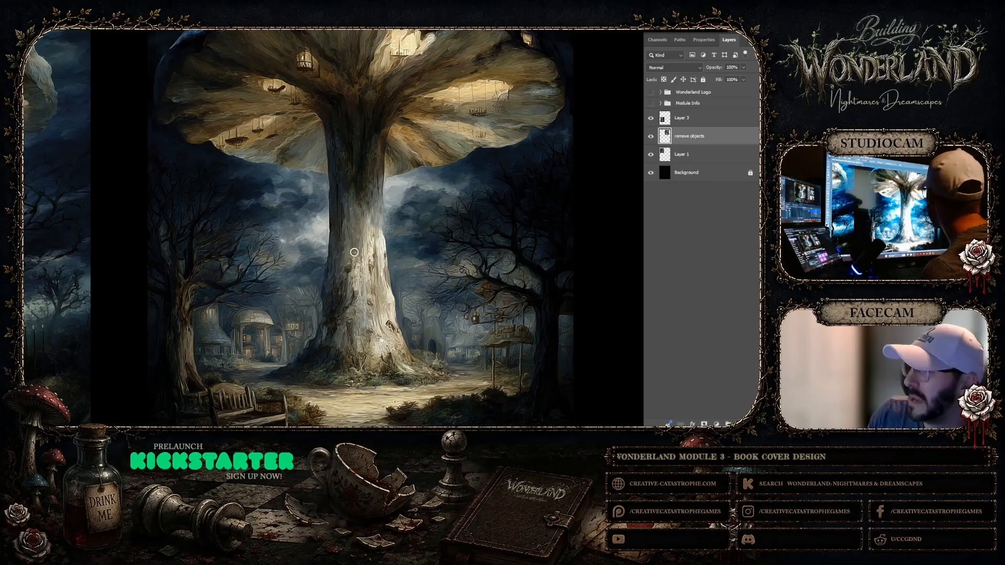
left_click_drag(348, 270, 349, 266)
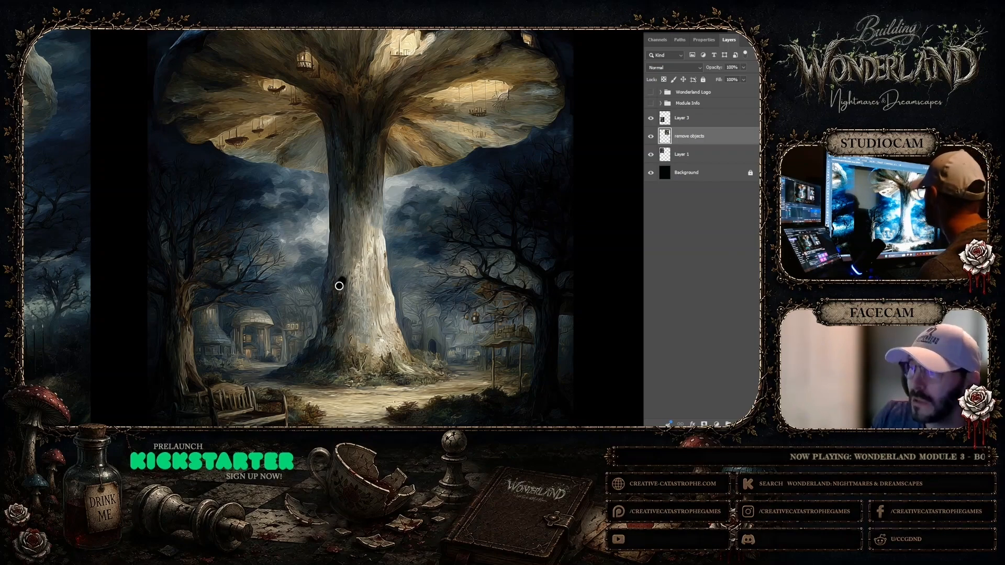
left_click_drag(336, 285, 335, 324)
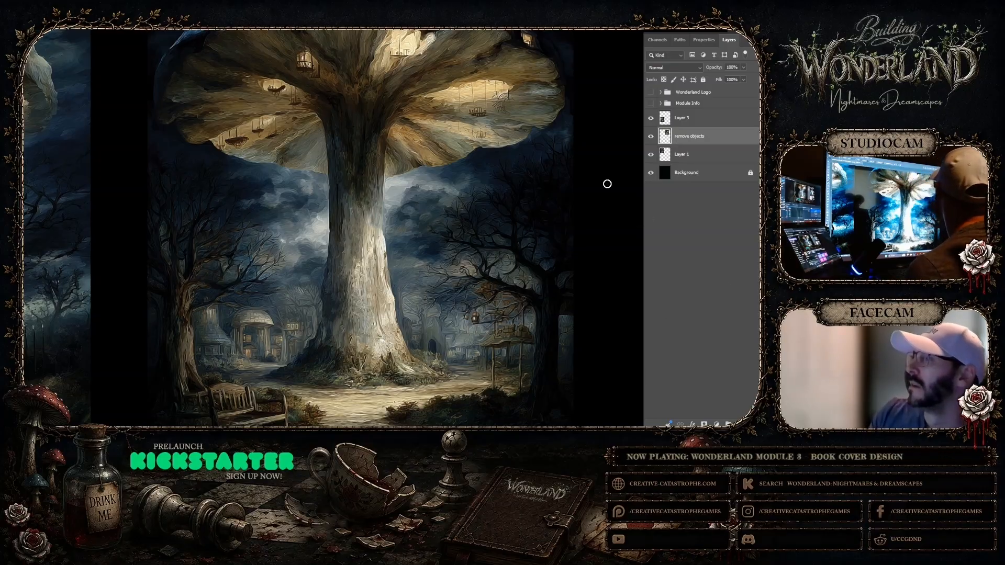
Fit the whole cover document on screen and hide the Background layer behind the mushroom tower images
scroll(235, 204, "up", 2)
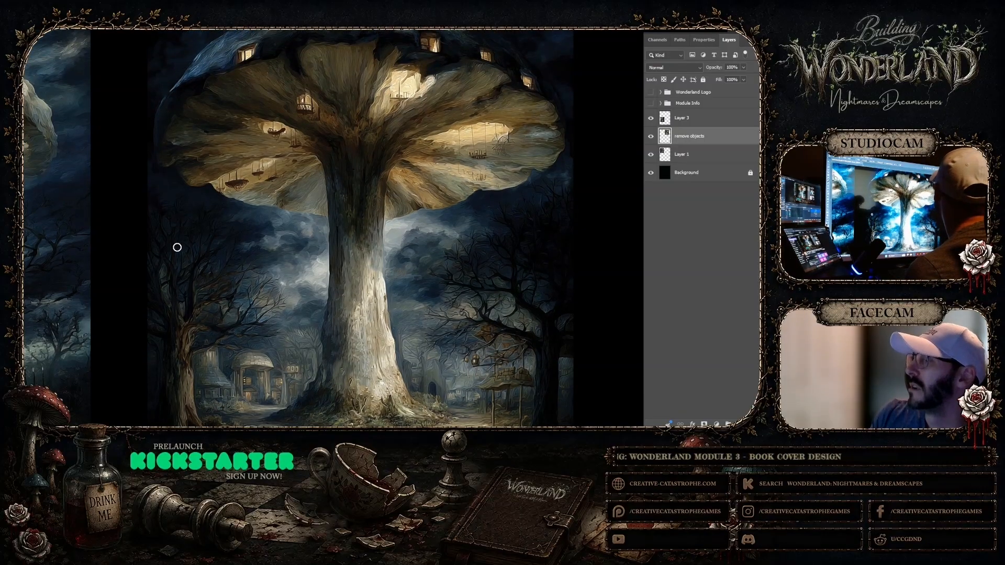
right_click(268, 251)
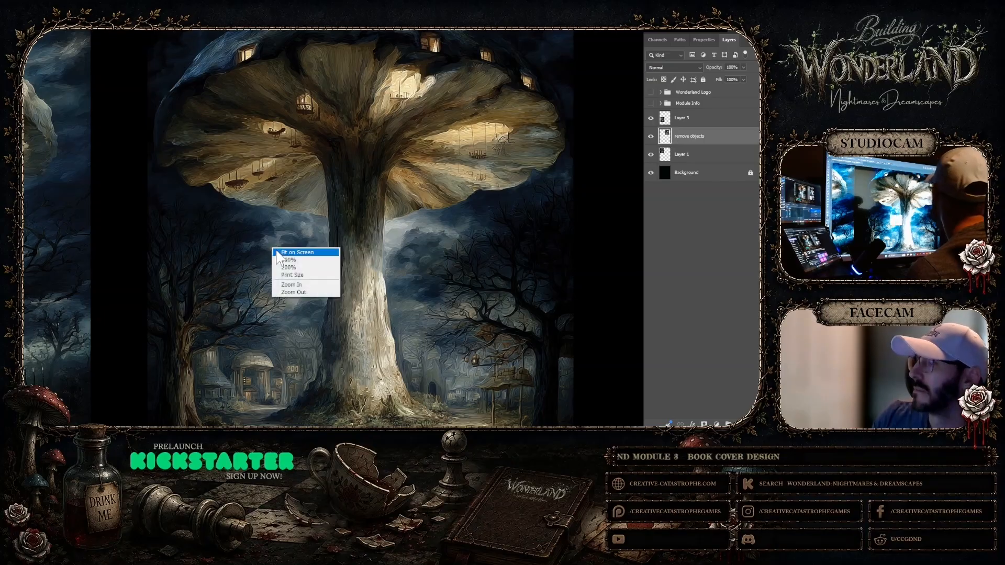
left_click(293, 252)
left_click(467, 138)
left_click(468, 139)
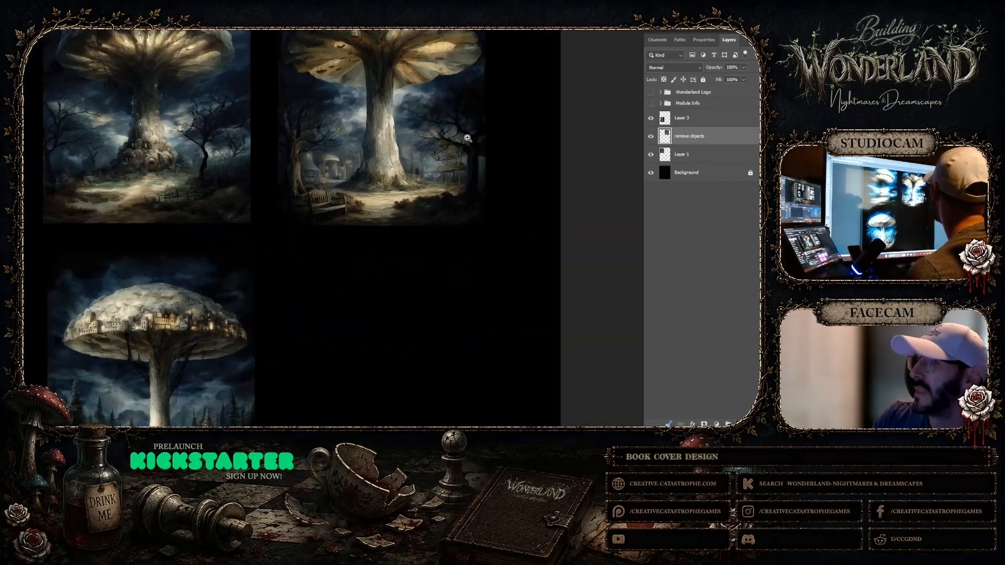
scroll(466, 139, "up", 5)
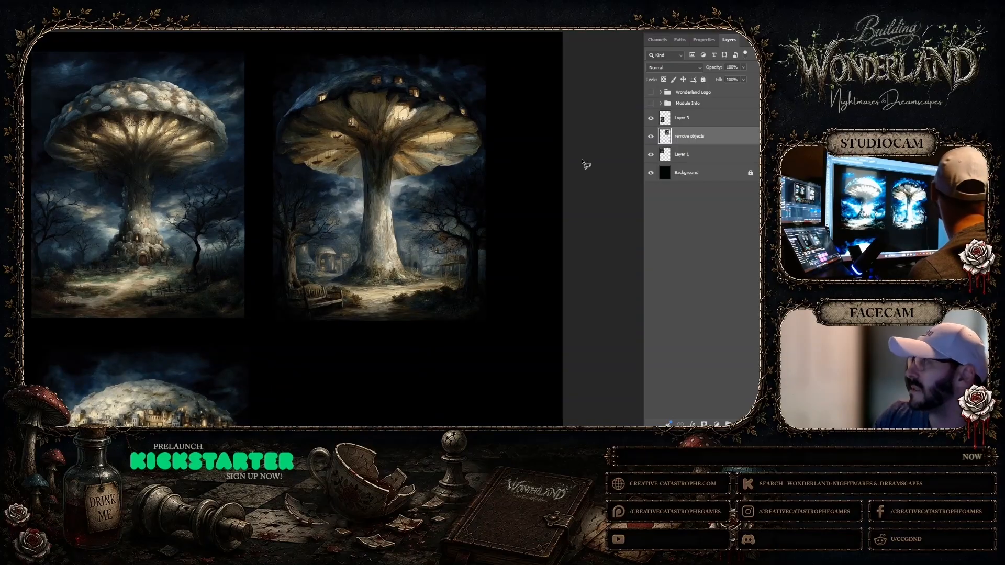
left_click(650, 173)
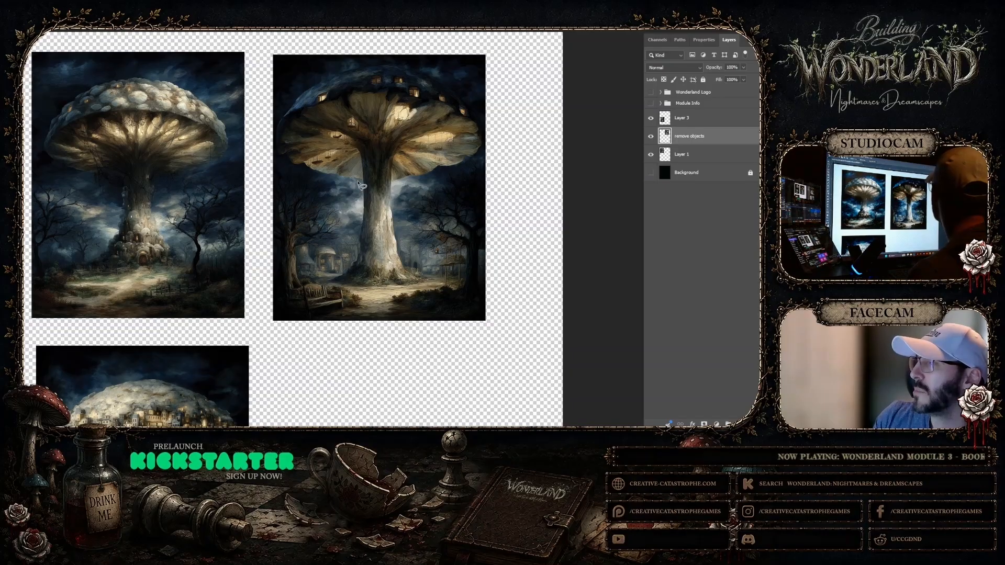
Lasso the lantern-hung tower's stalk from the underside of the cap to the ground around its base, and copy it
mouse_move(359, 188)
left_mouse_down()
mouse_move(347, 147)
mouse_move(353, 134)
mouse_move(404, 132)
mouse_move(417, 148)
mouse_move(398, 167)
mouse_move(395, 212)
left_mouse_up()
key("ctrl+d")
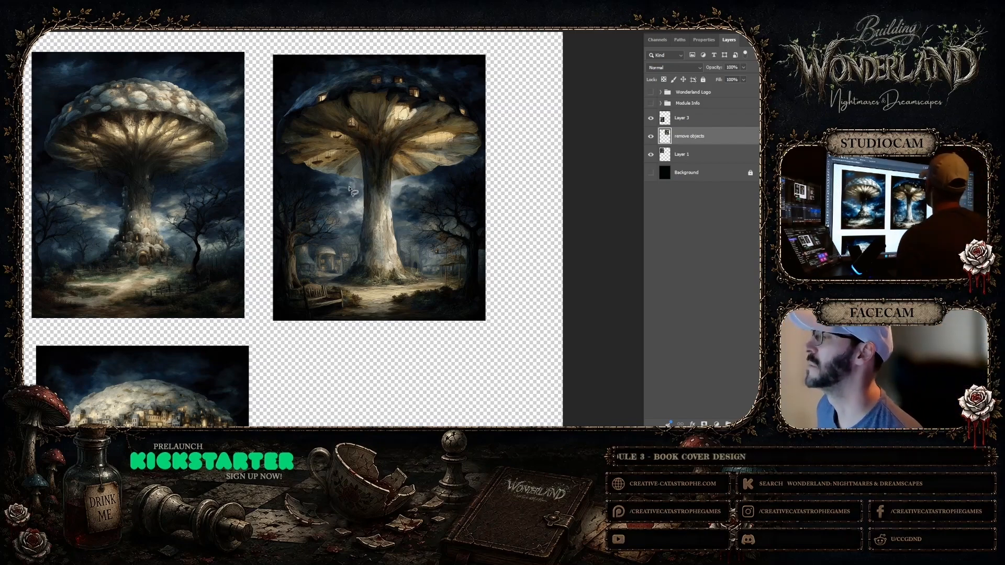
left_click_drag(340, 155, 329, 140)
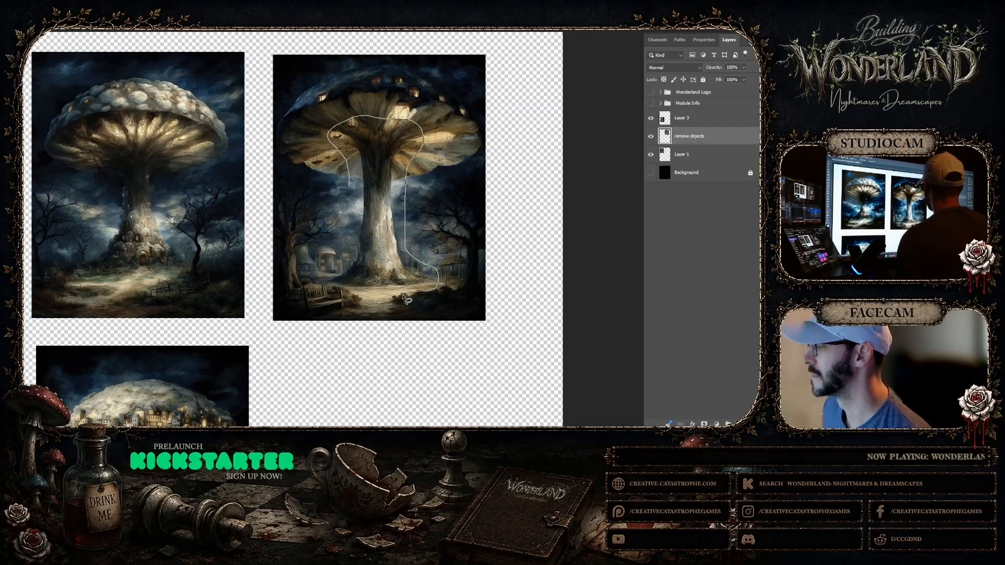
mouse_move(392, 308)
left_mouse_down()
mouse_move(319, 283)
mouse_move(345, 251)
mouse_move(350, 185)
left_mouse_up()
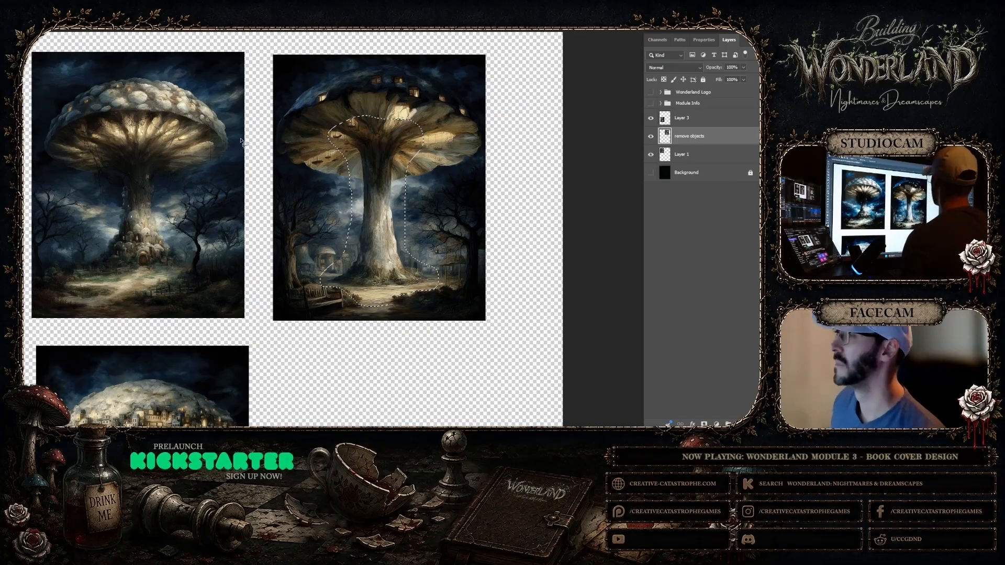
left_click(2, 2)
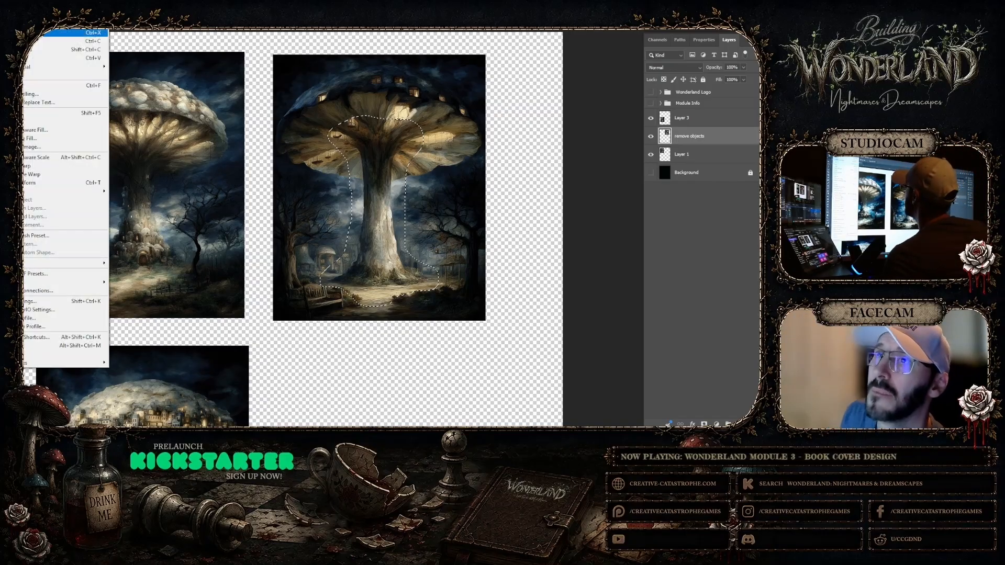
left_click(29, 41)
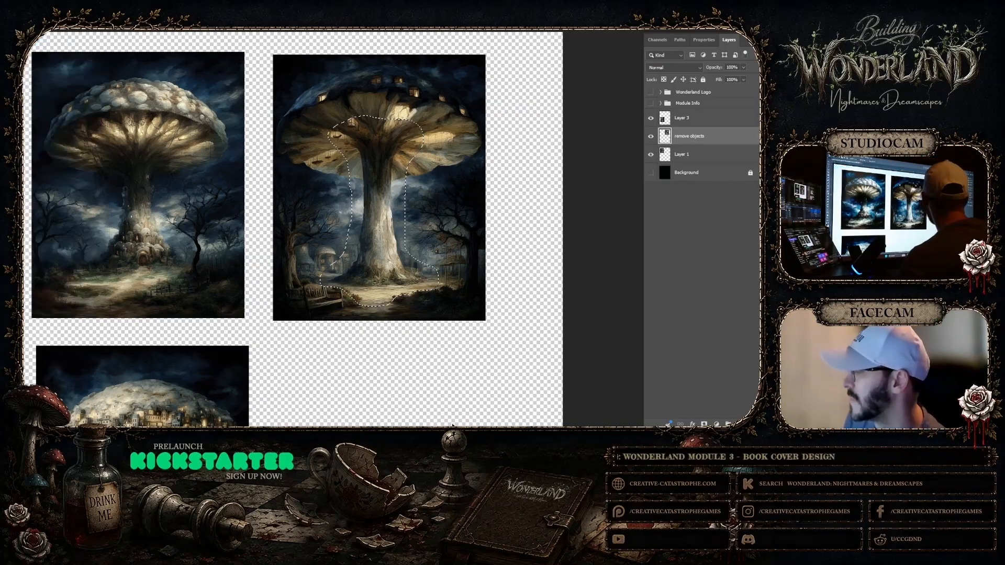
Paste the copied stalk as a new layer directly above Layer 1
scroll(335, 229, "left", 5)
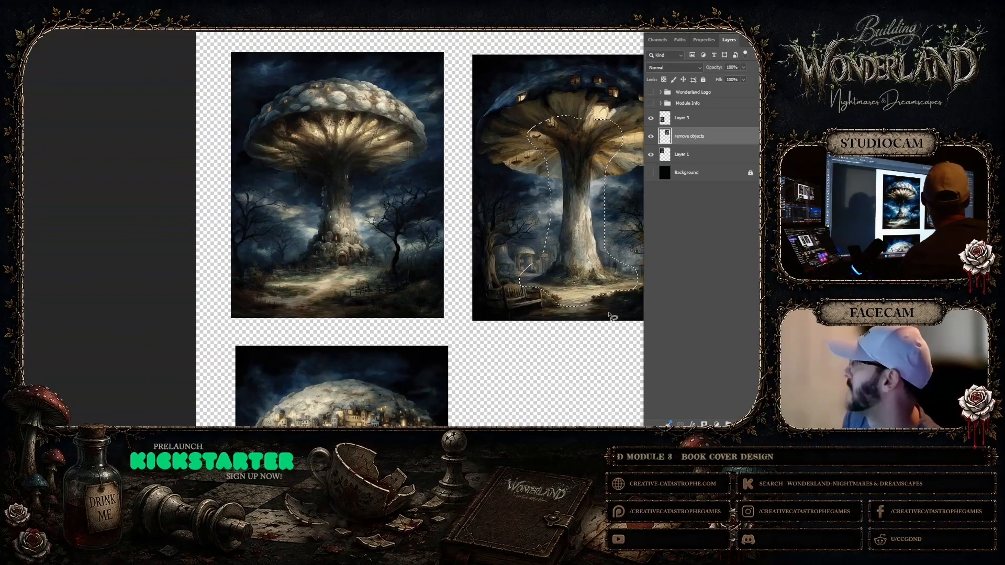
left_click(688, 157)
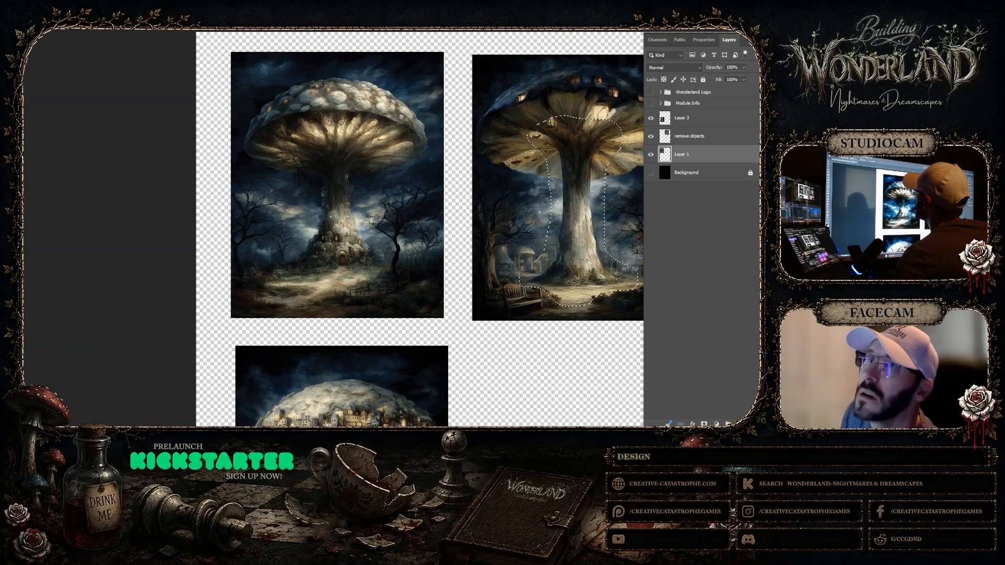
left_click(2, 2)
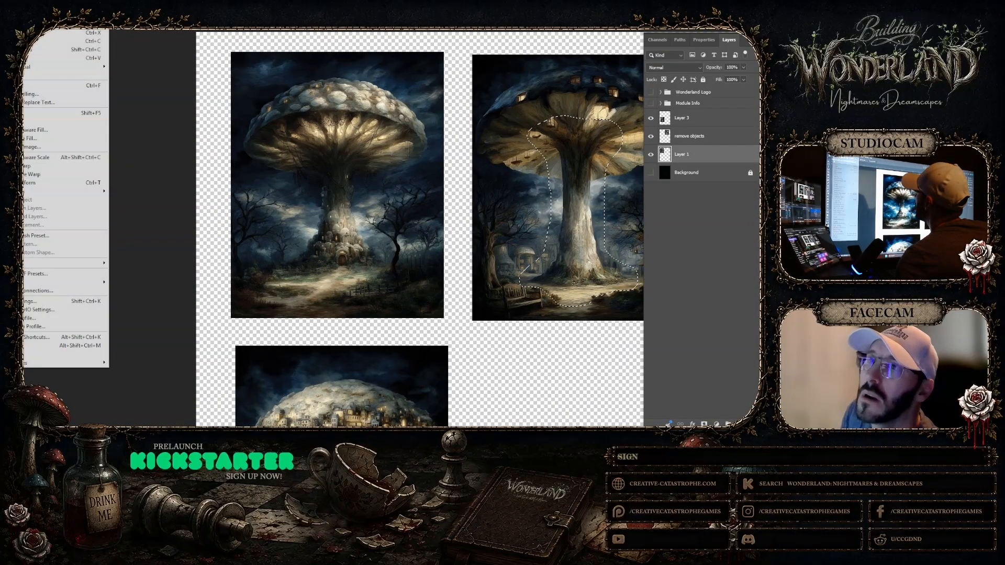
left_click(36, 58)
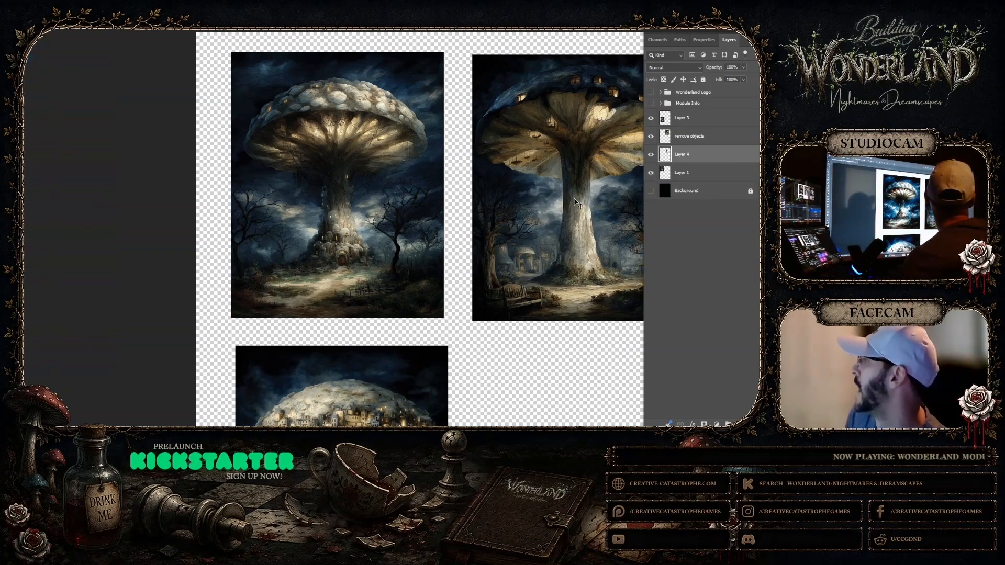
Raise the pasted stalk's layer above the remove objects layer and move the stalk over the first mushroom tower's stalk
left_click_drag(575, 202, 396, 191)
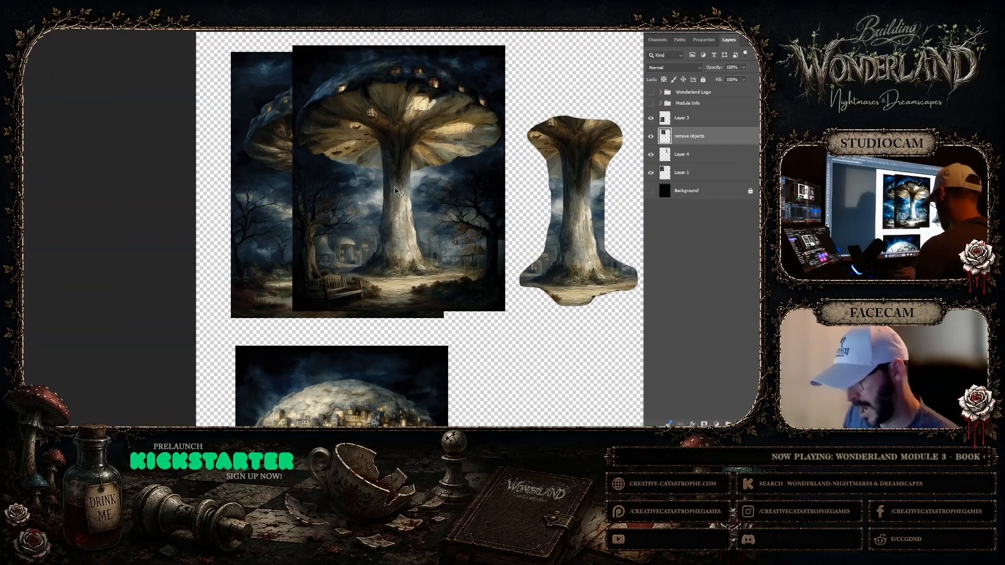
key("ctrl+z")
left_click_drag(691, 154, 702, 136)
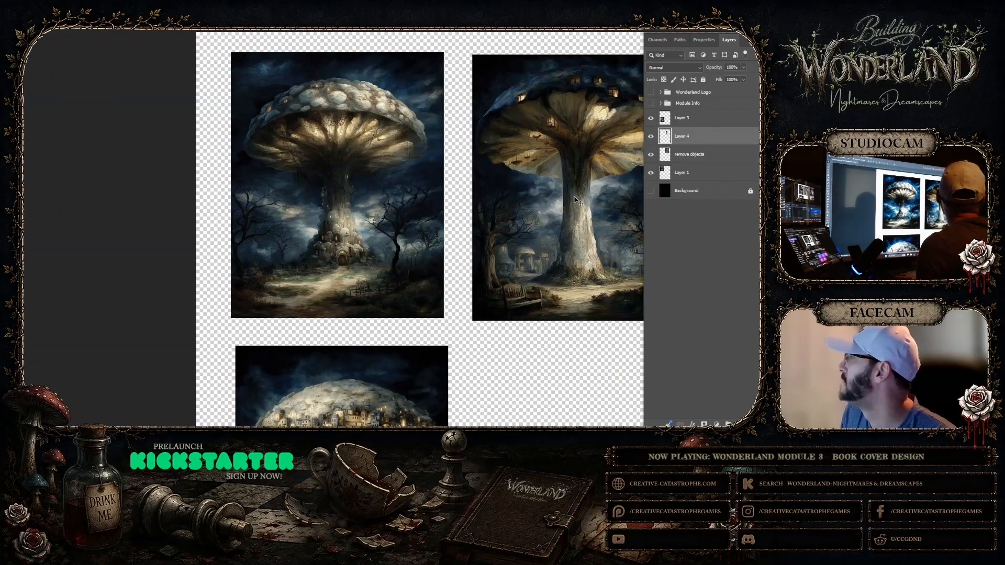
left_click_drag(578, 202, 333, 186)
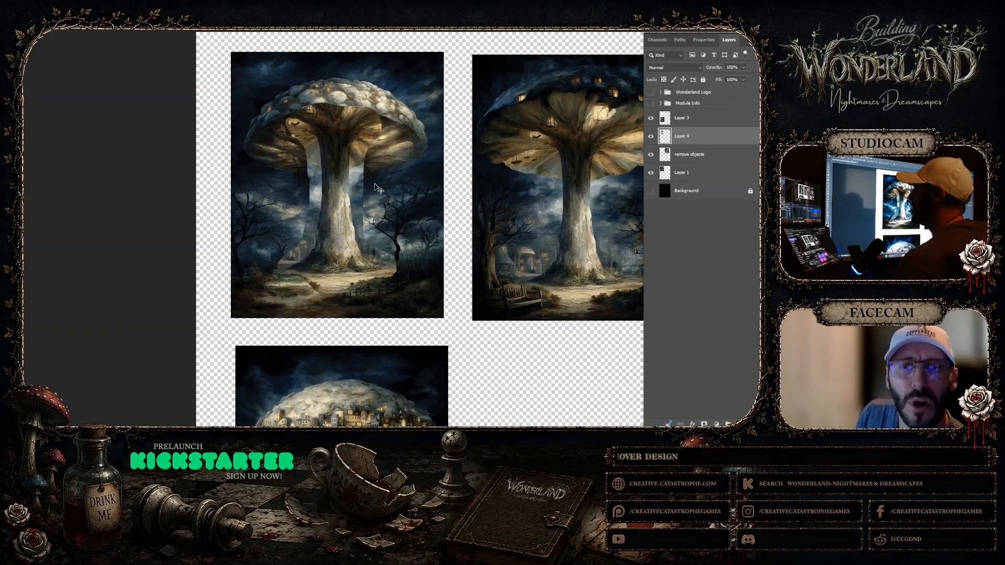
Hide the remove objects layer and Layer 3, and toggle the pasted stalk's visibility to compare it with the original tower
left_click(651, 155)
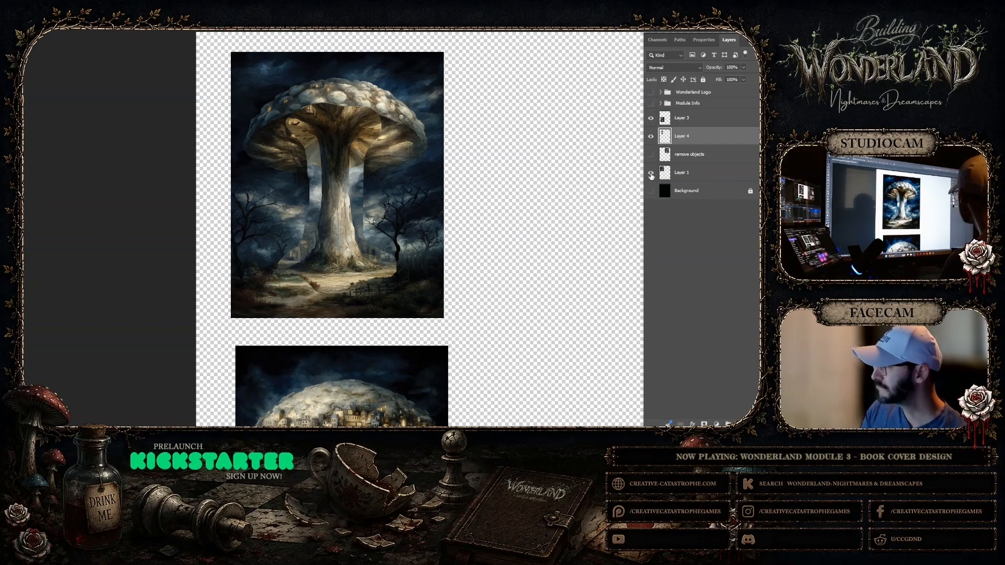
left_click(652, 119)
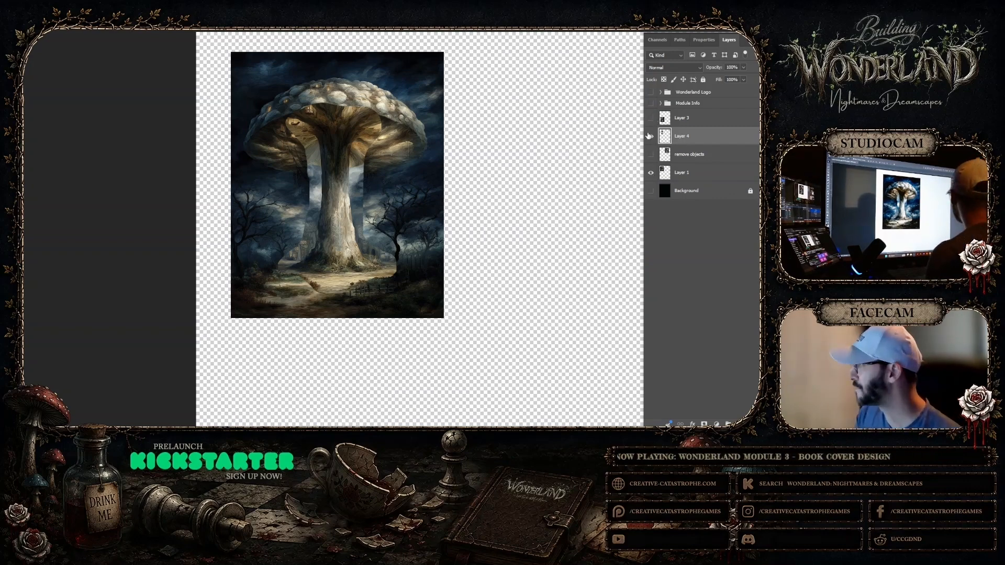
left_click(651, 137)
left_click(651, 136)
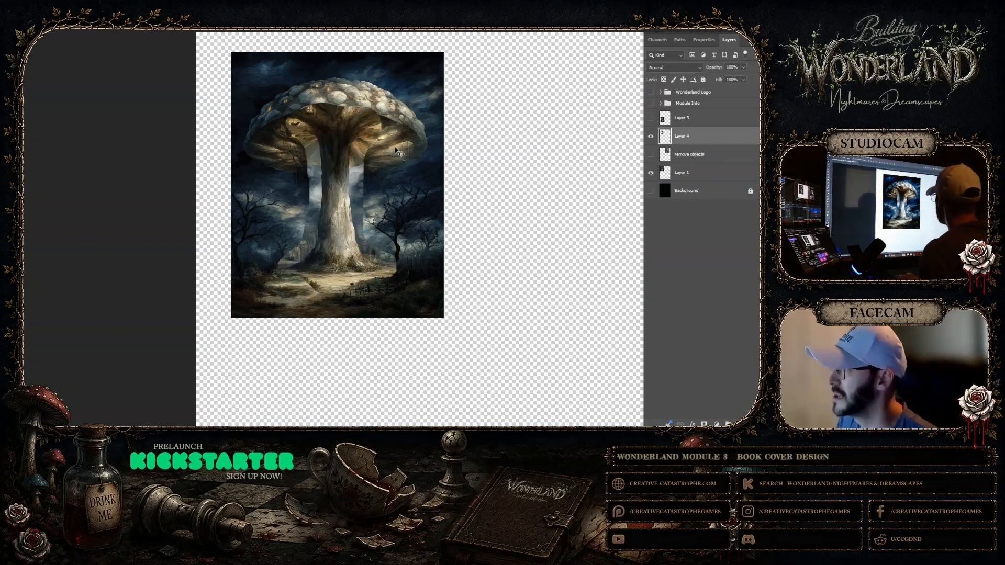
Move the pasted stalk off the first mushroom tower and place it beside that image, slightly lower on the canvas
left_click_drag(360, 148, 526, 146)
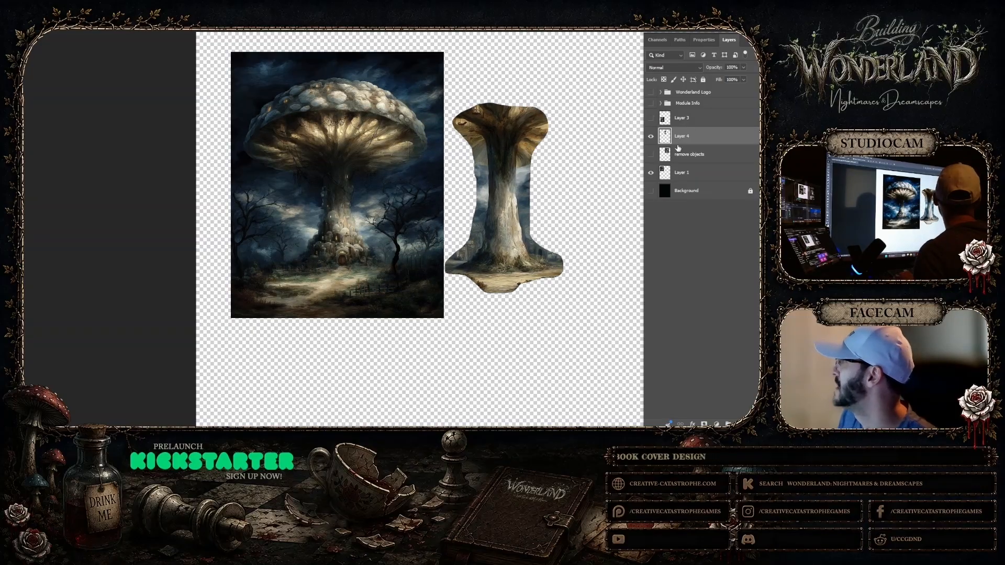
left_click(682, 172)
scroll(450, 183, "up", 2)
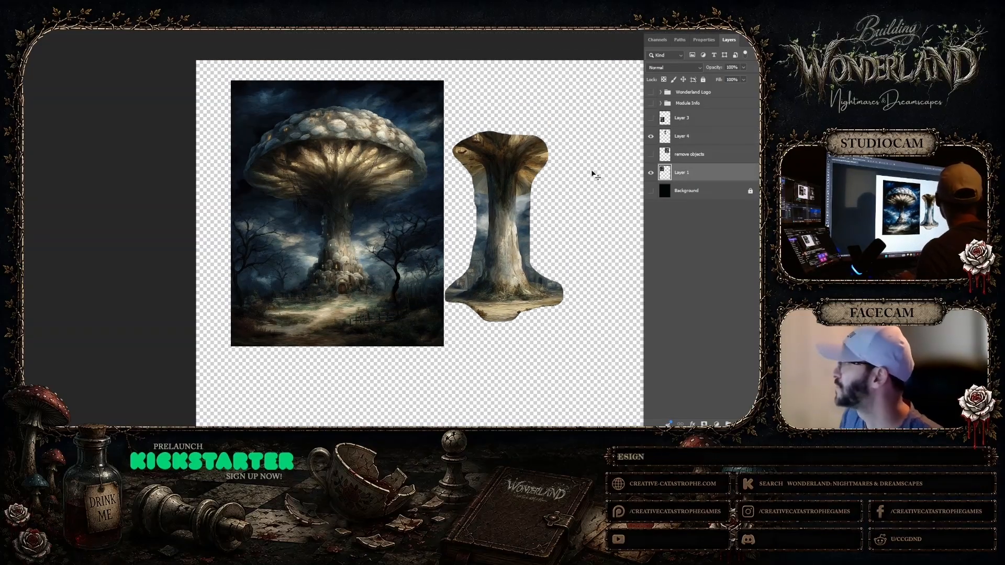
left_click(507, 186)
left_click_drag(507, 187, 507, 221)
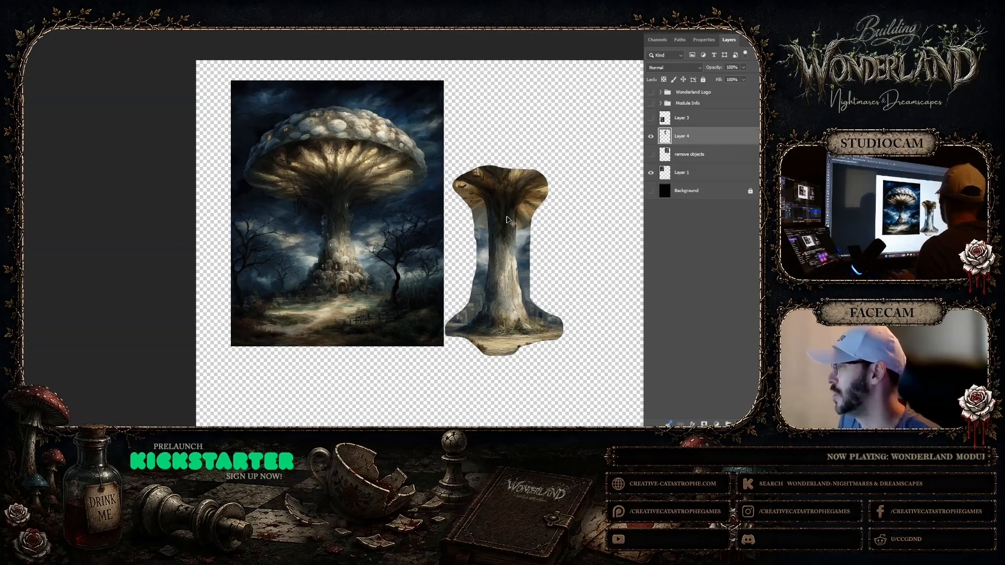
Free Transform the first mushroom tower image on Layer 1, enlarging it proportionally to about one and a half times its size and repositioning it
left_click(320, 209)
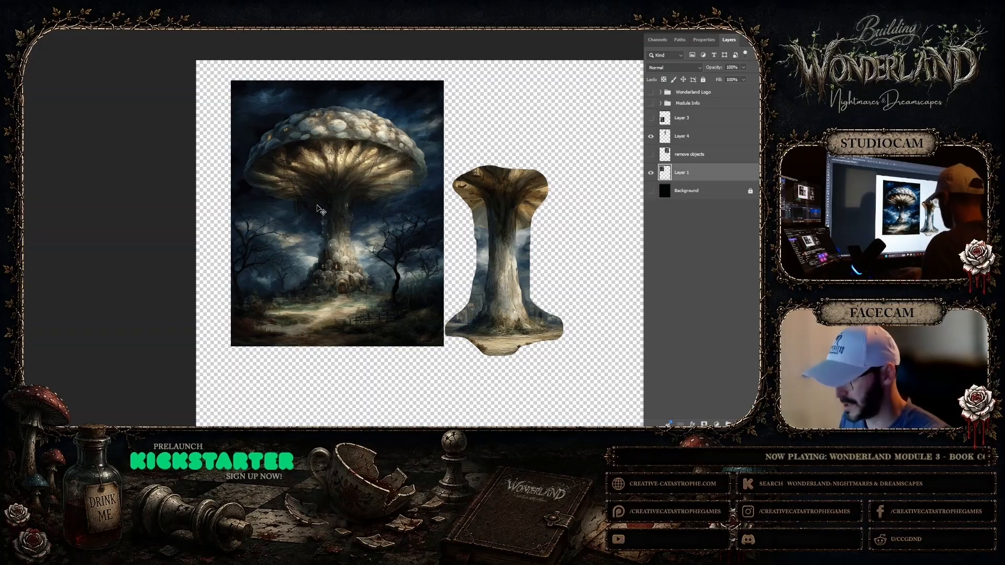
key("ctrl+t")
left_click_drag(231, 347, 181, 408)
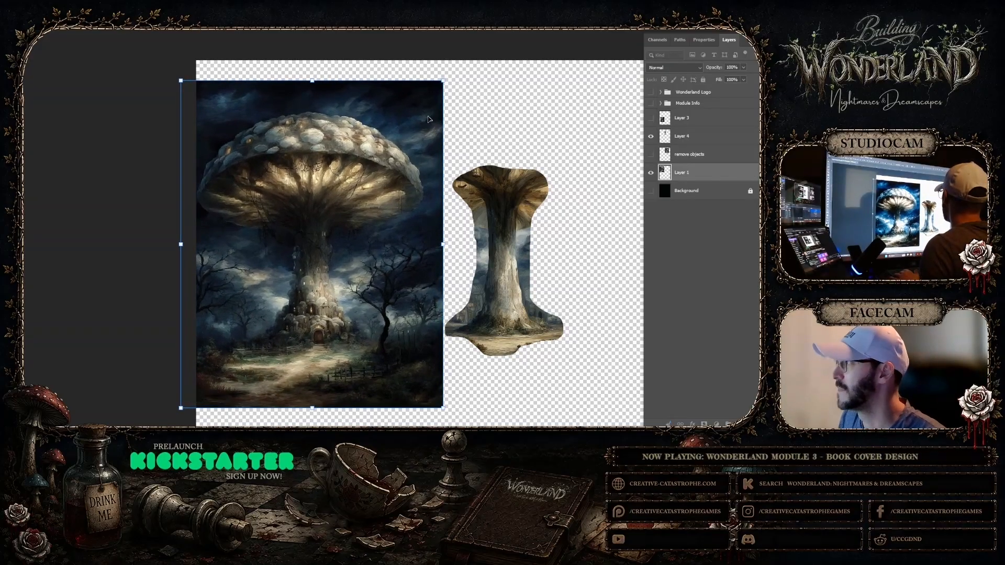
left_click_drag(444, 82, 516, 37)
left_click_drag(447, 105, 443, 110)
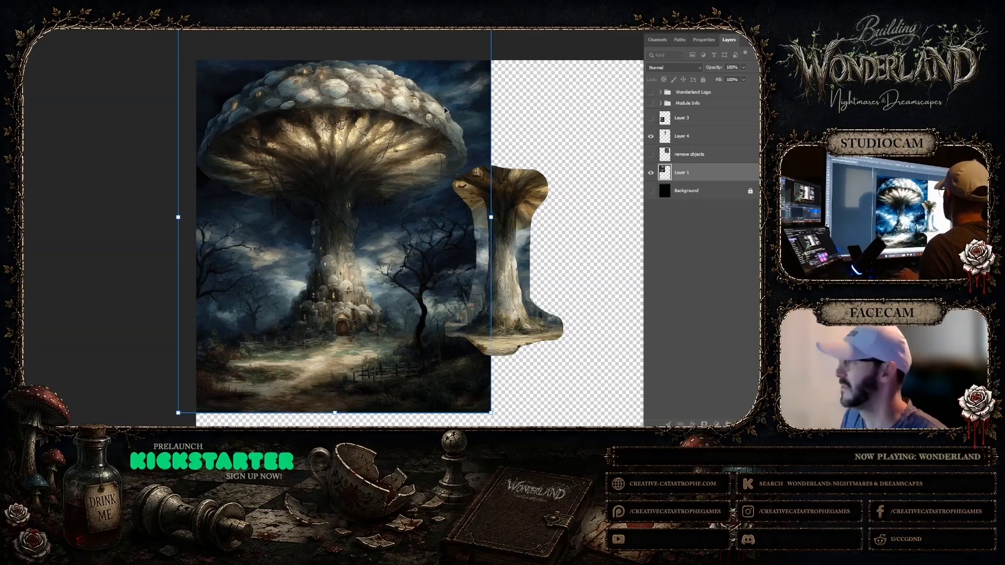
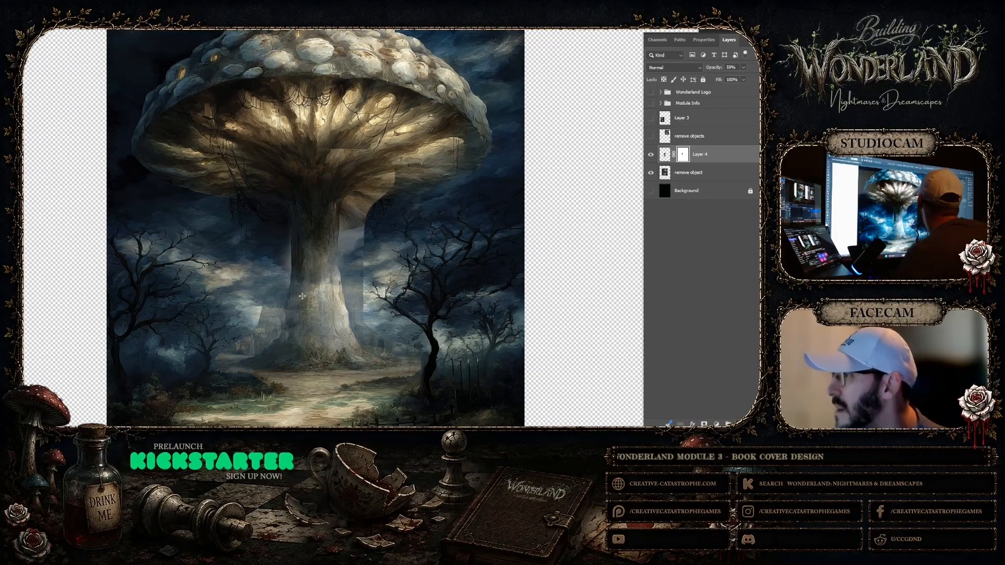
Paint on Layer 4's mask to hide the pasted sky along the stalk's left edge, beneath the mushroom cap
left_click_drag(328, 256, 337, 249)
scroll(211, 177, "down", 1)
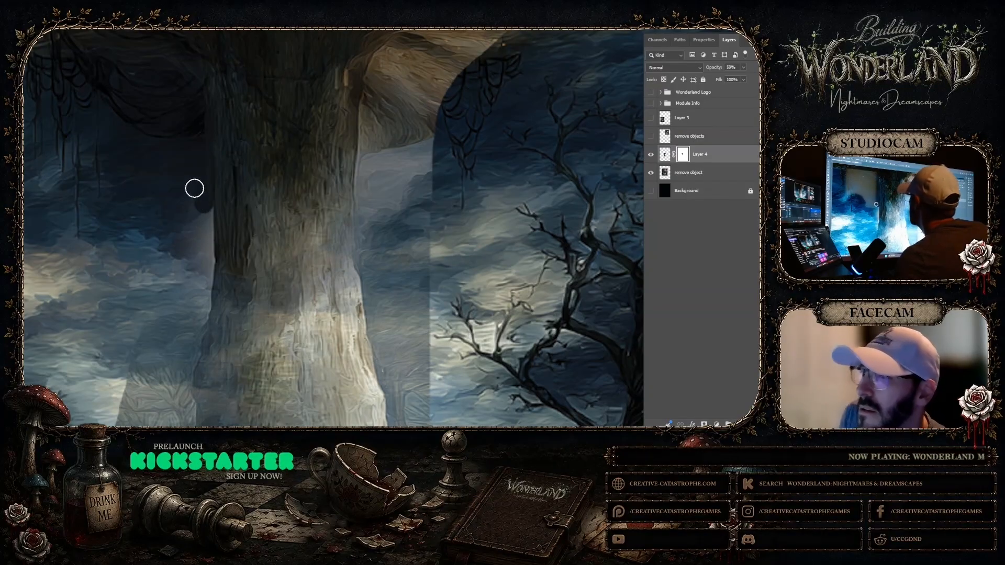
left_click_drag(194, 188, 178, 223)
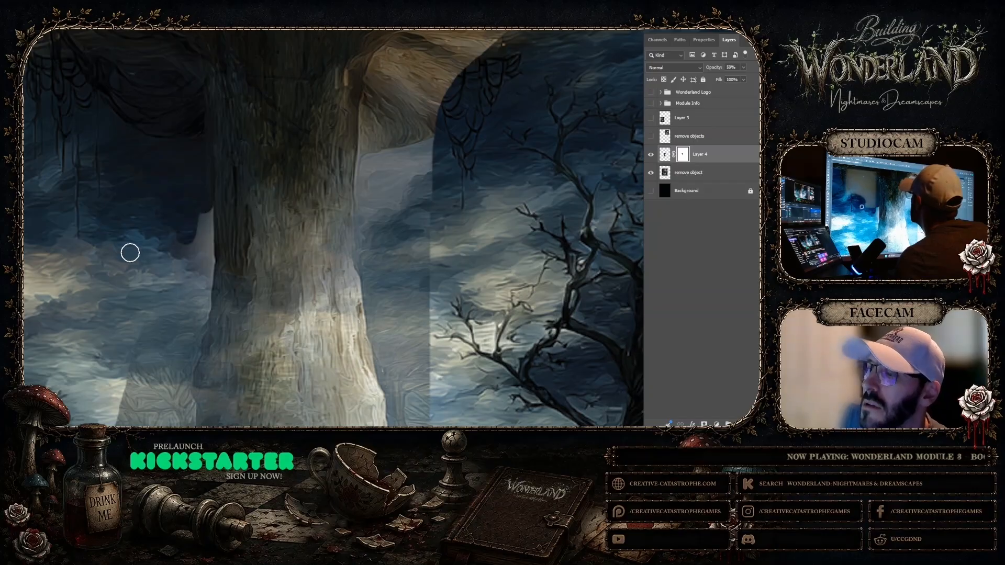
left_click_drag(180, 262, 195, 238)
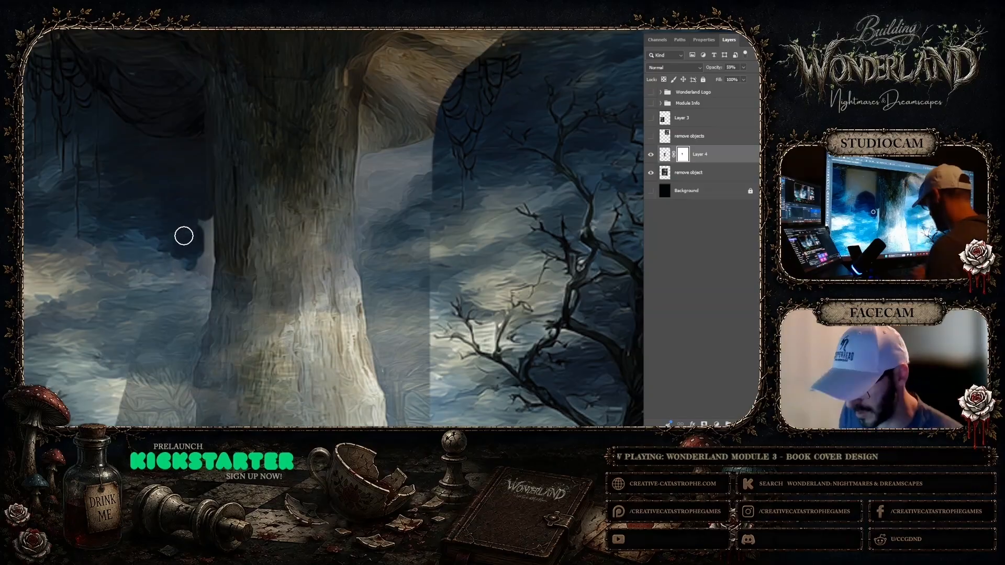
left_click_drag(202, 218, 199, 258)
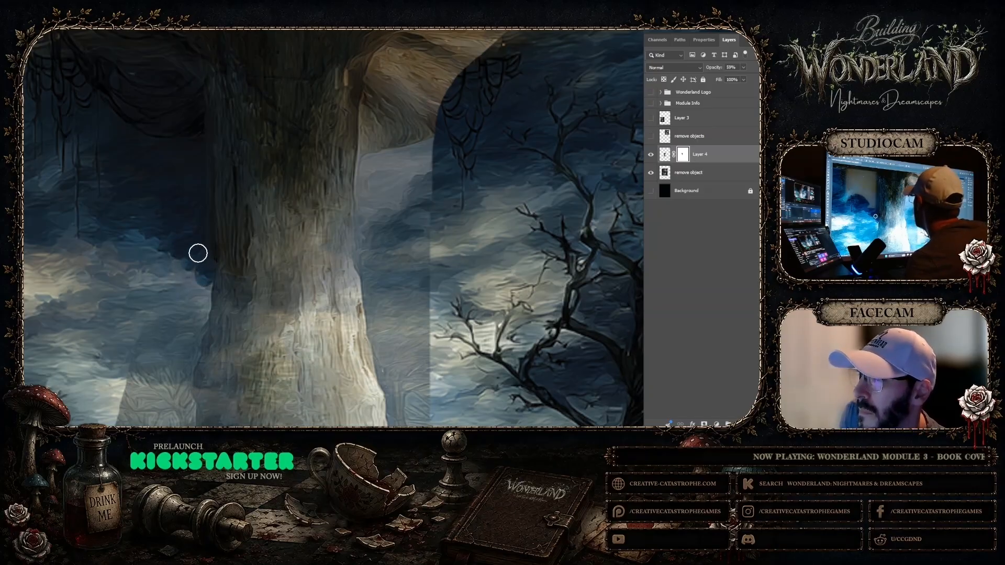
Toggle Layer 4's visibility repeatedly to compare the masked stalk with the first mushroom tower beneath it
right_click(132, 237)
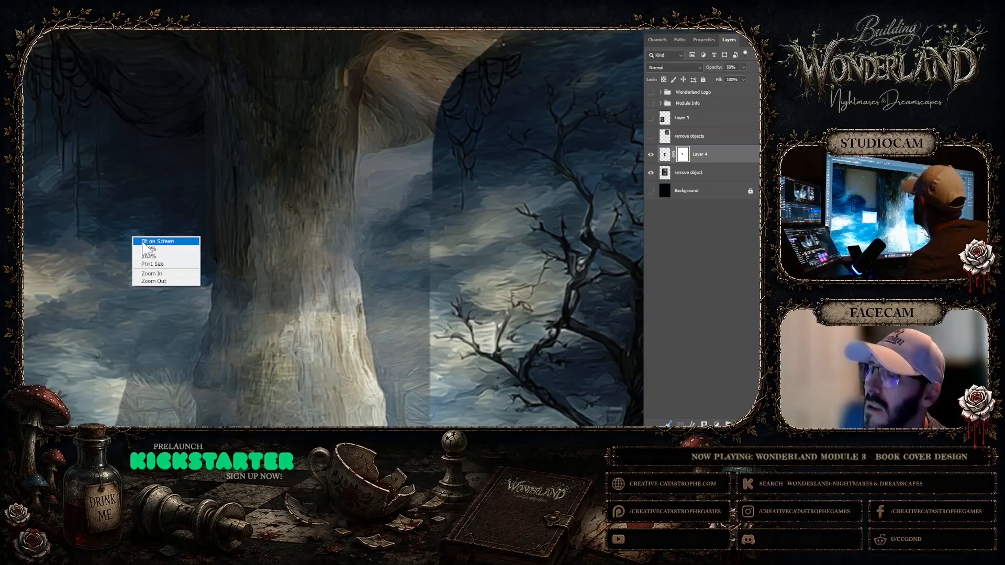
left_click(144, 242)
left_click(379, 253)
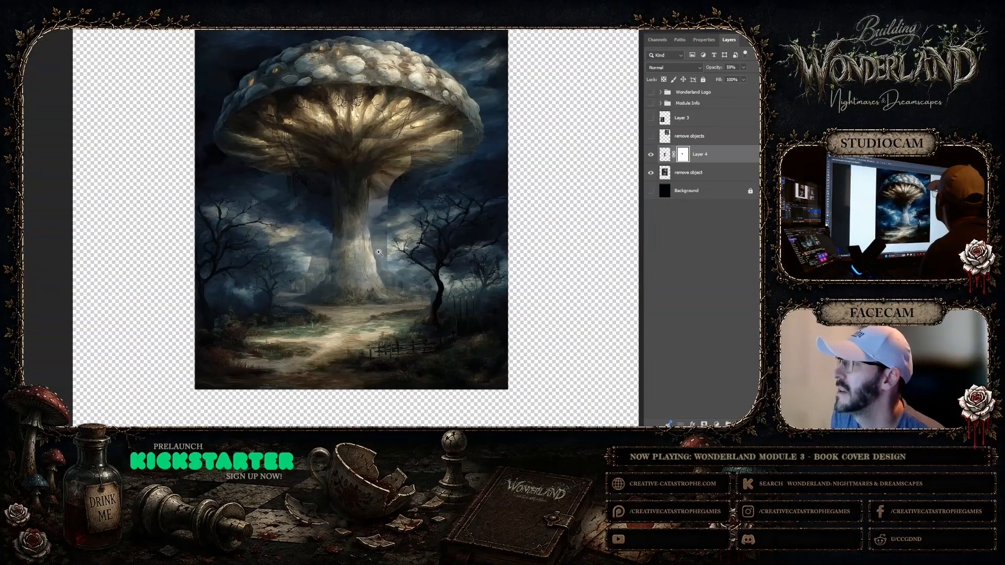
left_click(347, 198)
left_click(356, 173)
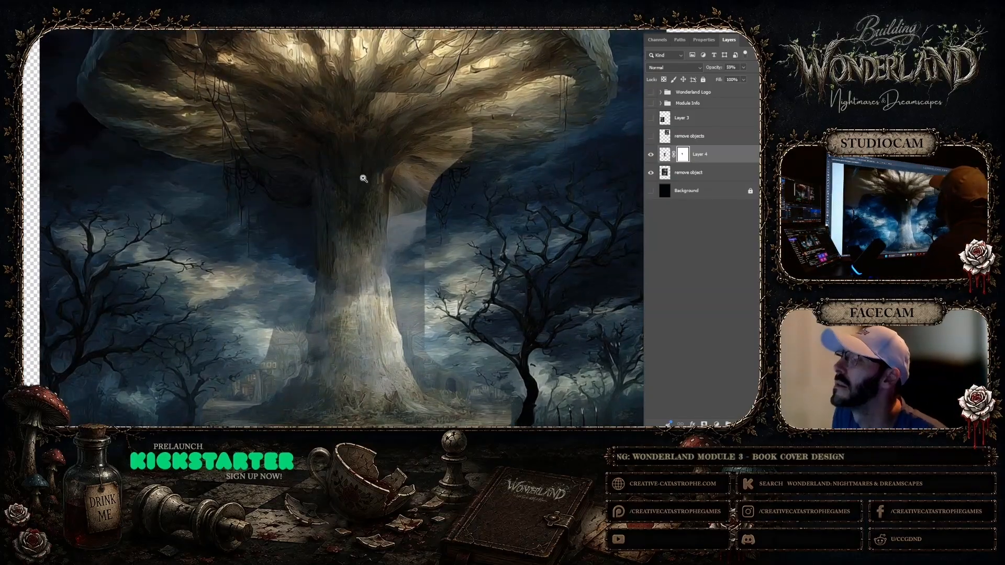
key("v")
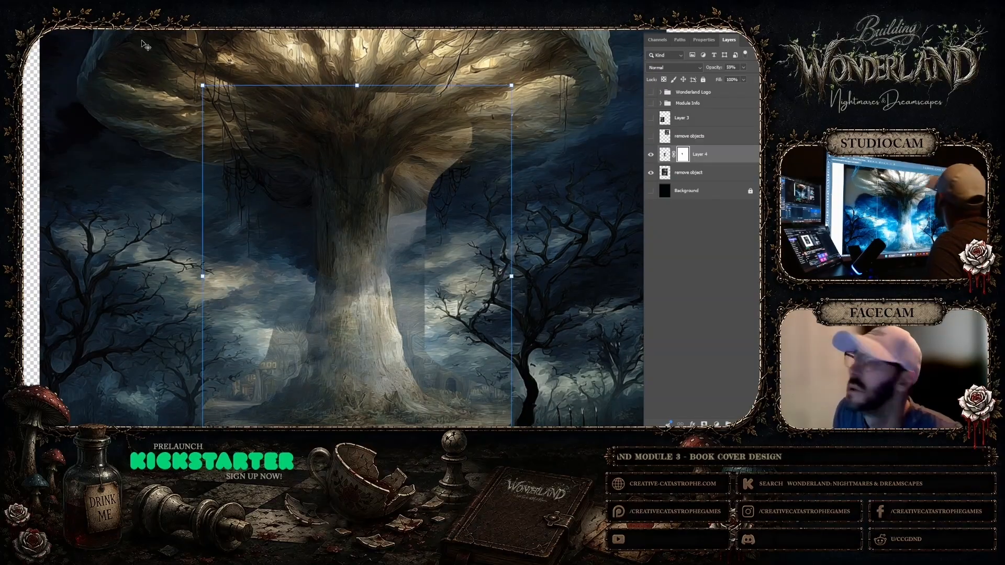
left_click(651, 154)
left_click(650, 153)
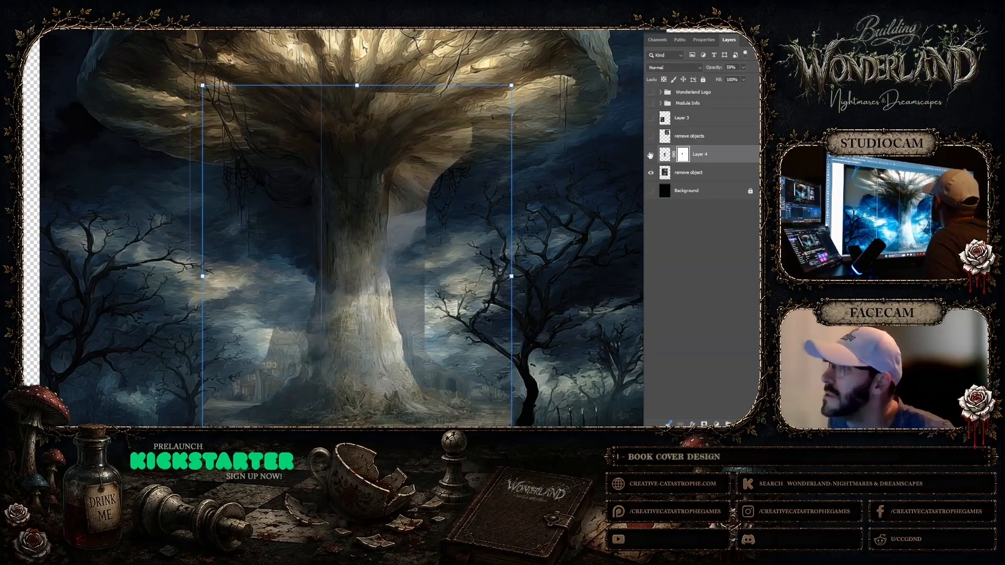
left_click(651, 154)
left_click(650, 155)
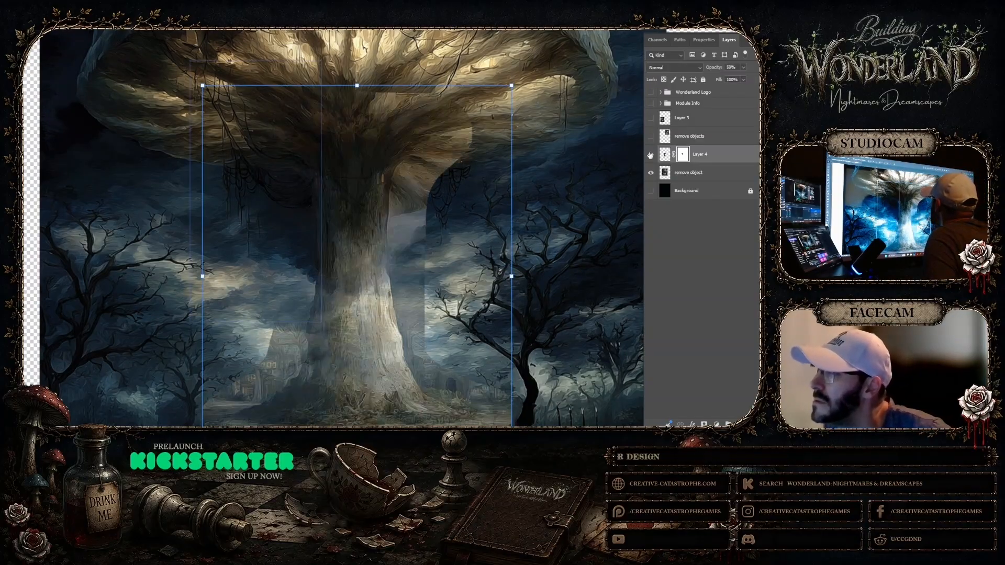
left_click(651, 155)
left_click(650, 155)
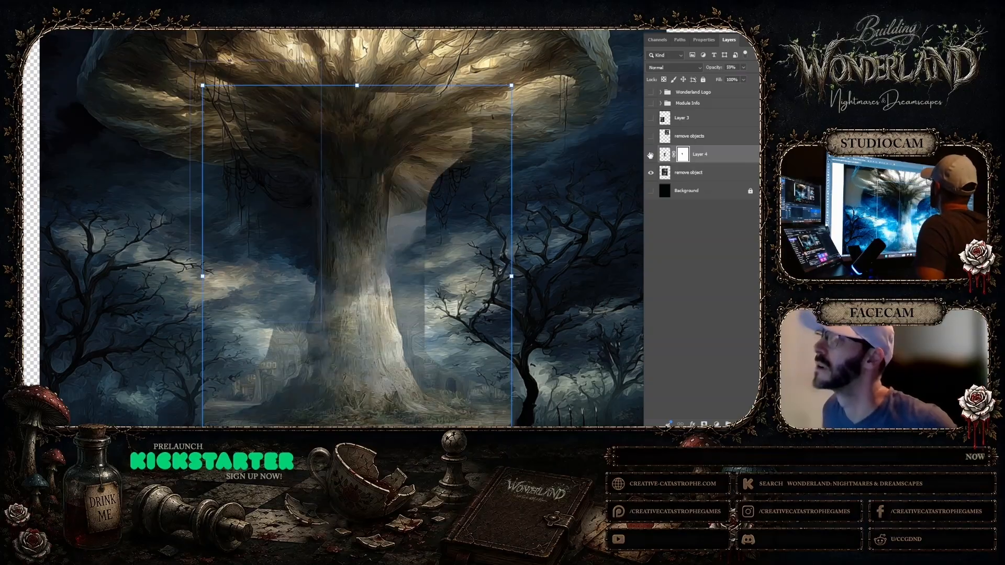
left_click(651, 155)
left_click(651, 155)
left_click(651, 155)
left_click(650, 155)
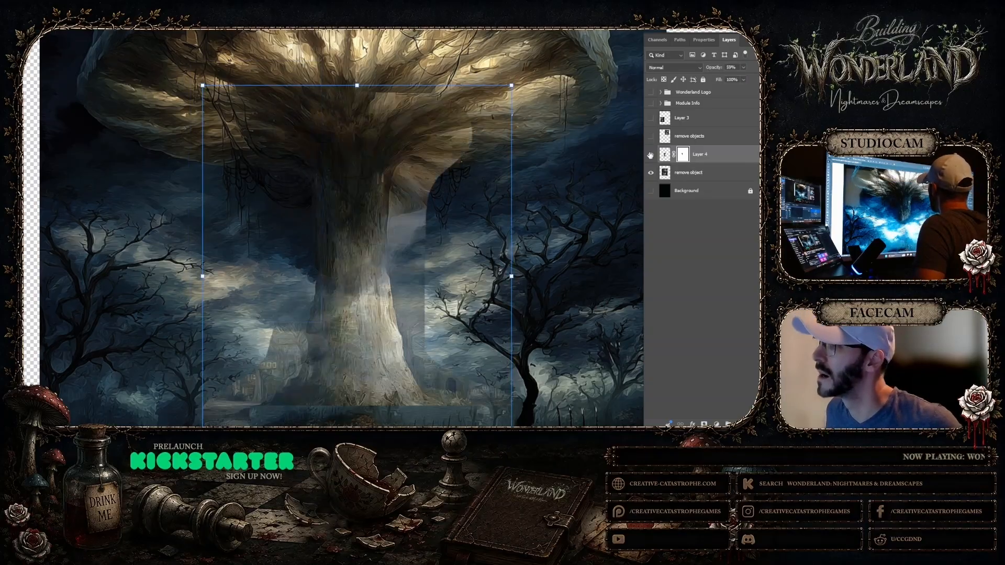
left_click(650, 155)
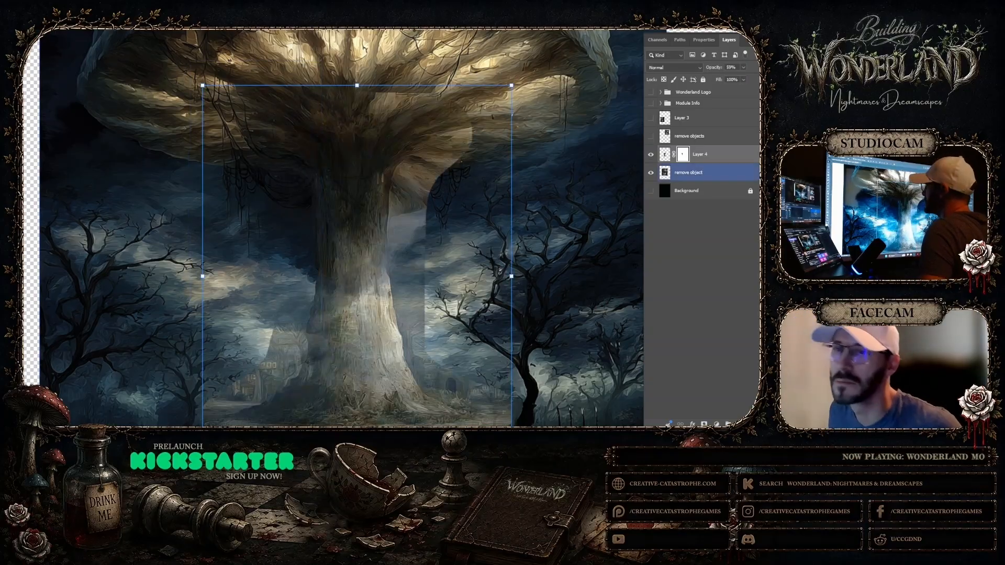
Brush over the dark sky left of the stalk on Layer 4's mask and toggle the layer to check the blend
key("b")
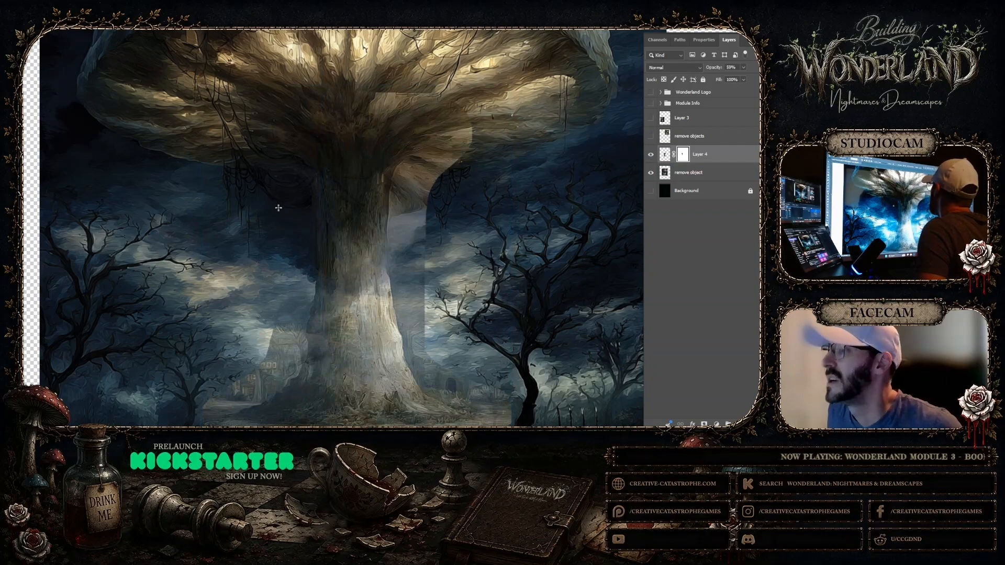
left_click_drag(260, 195, 283, 205)
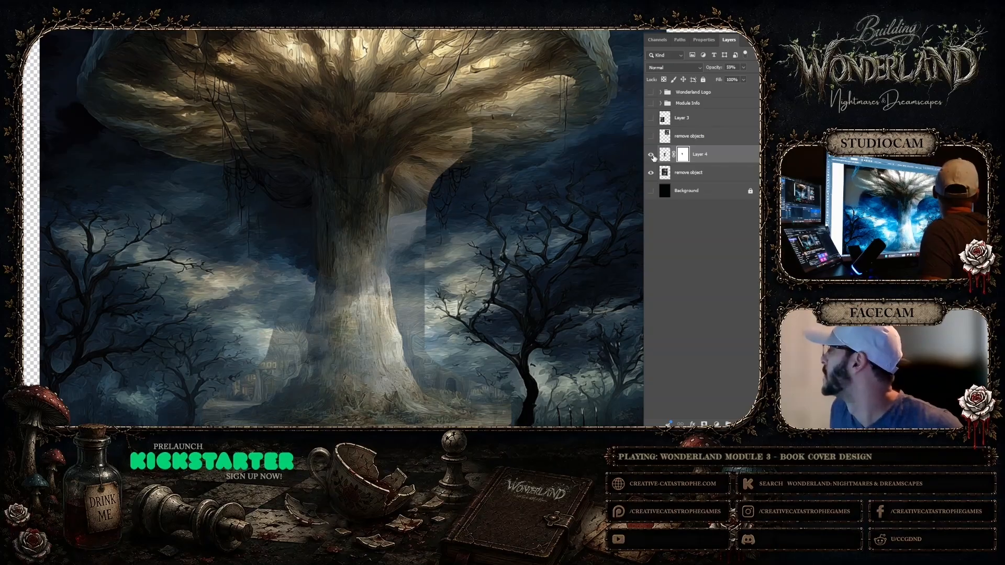
left_click(651, 154)
left_click(651, 154)
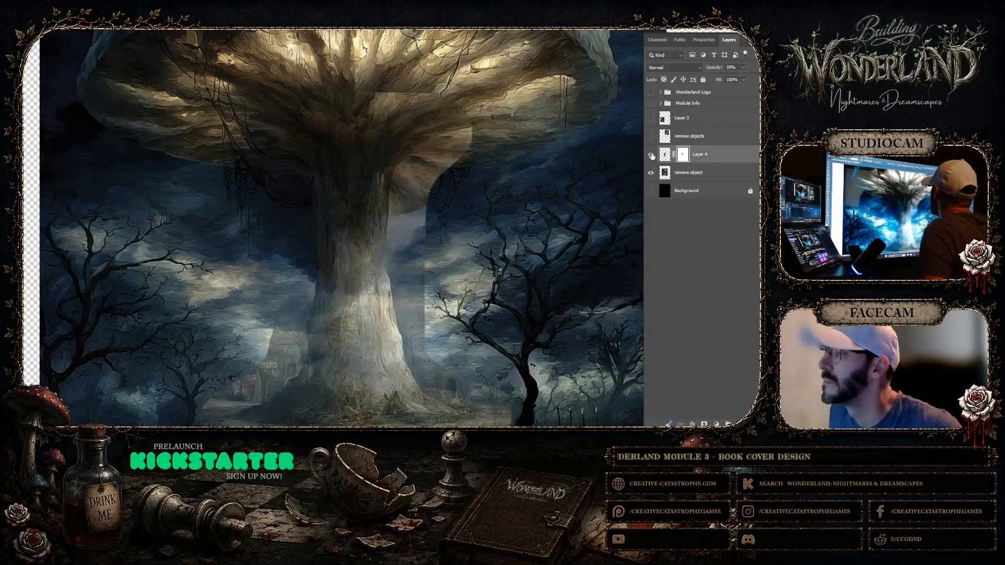
left_click(651, 154)
left_click(651, 155)
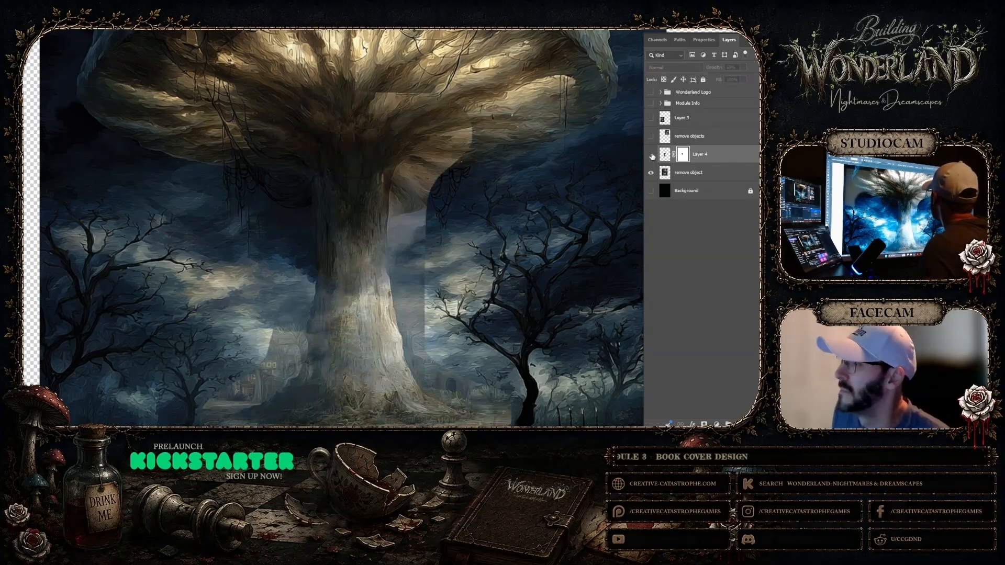
left_click(651, 154)
left_click(651, 155)
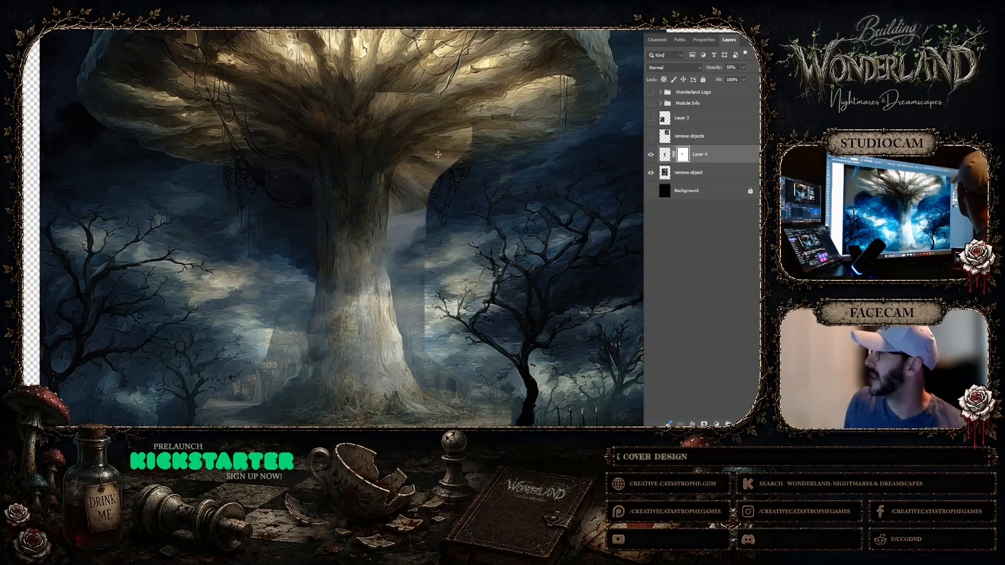
key("v")
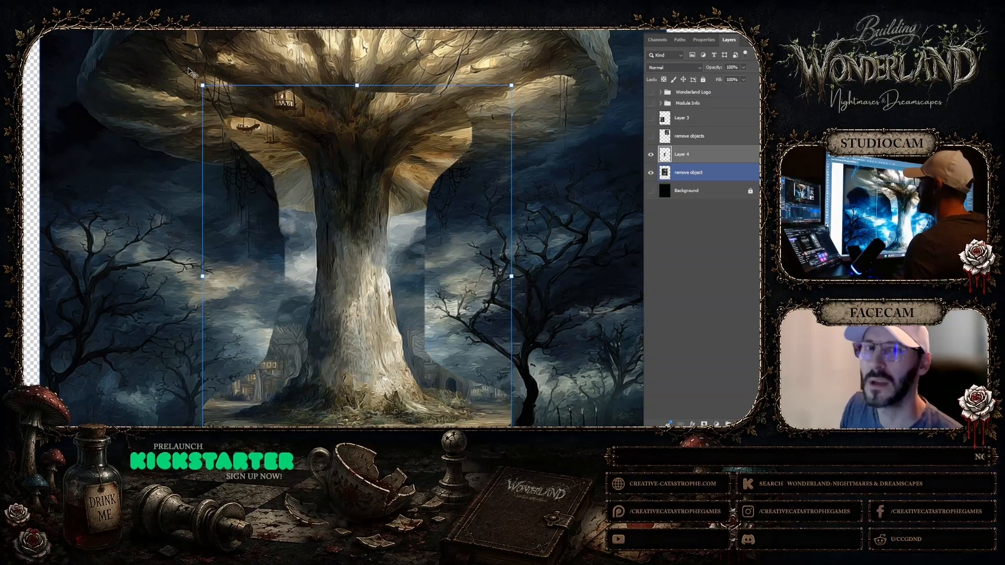
key("F5")
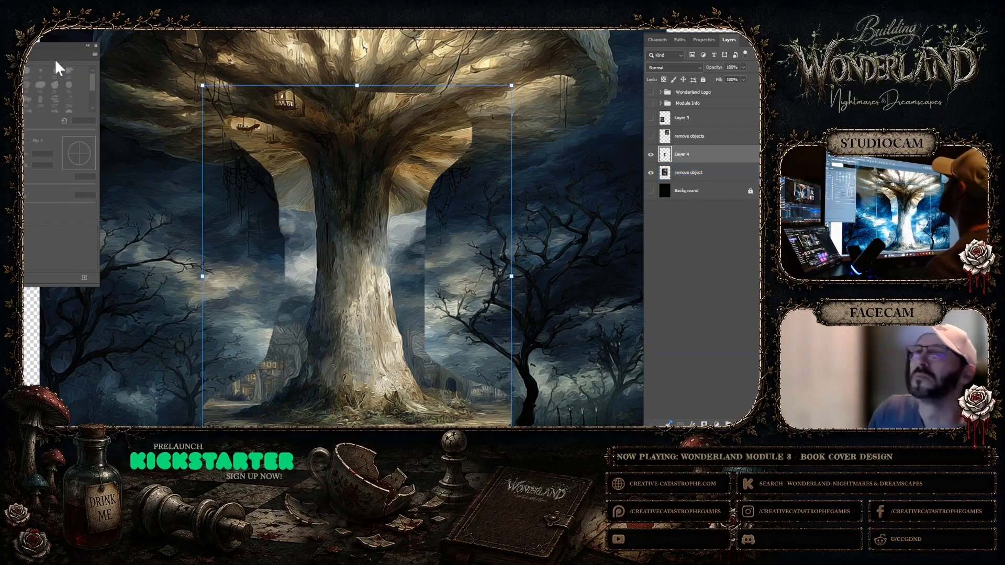
key("F5")
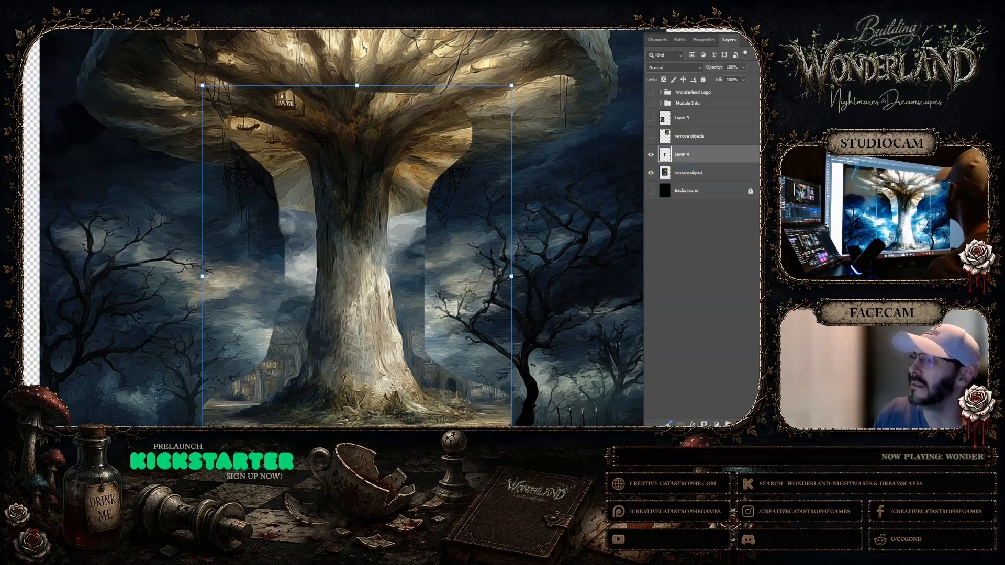
Erase Layer 4's pasted sky left of the stalk down to the distant buildings, toggling the layer to compare
key("z")
left_click_drag(356, 215, 380, 221)
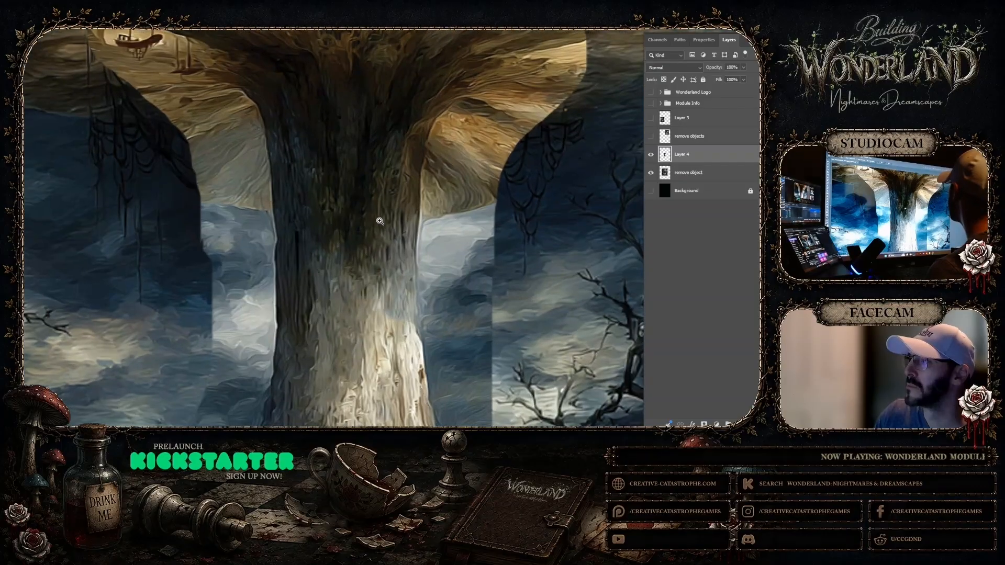
scroll(287, 299, "down", 3)
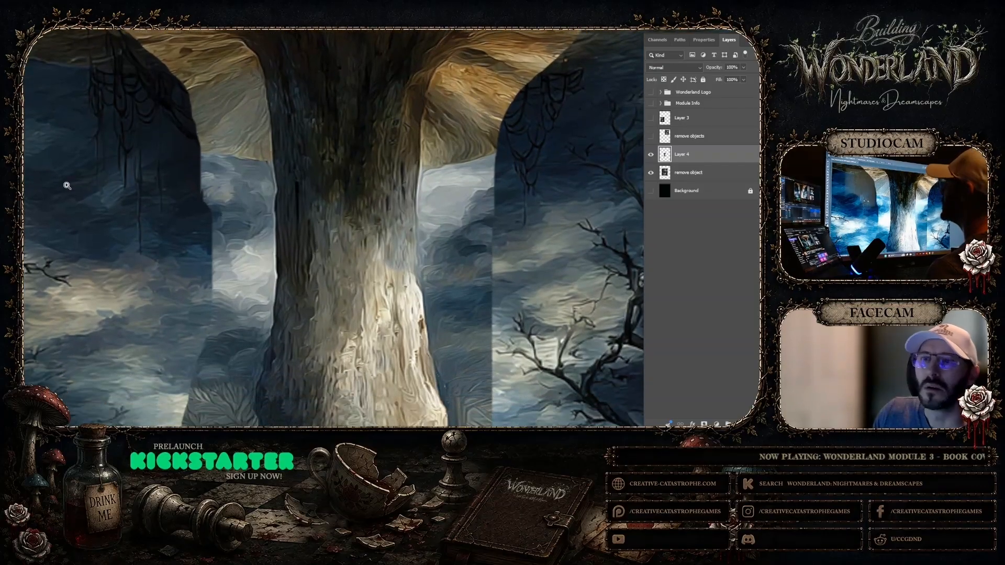
mouse_move(208, 163)
left_mouse_down()
mouse_move(206, 217)
mouse_move(217, 153)
mouse_move(227, 200)
mouse_move(213, 227)
mouse_move(242, 234)
mouse_move(243, 139)
mouse_move(229, 151)
mouse_move(198, 130)
mouse_move(252, 126)
mouse_move(253, 231)
mouse_move(208, 301)
left_mouse_up()
scroll(211, 226, "down", 5)
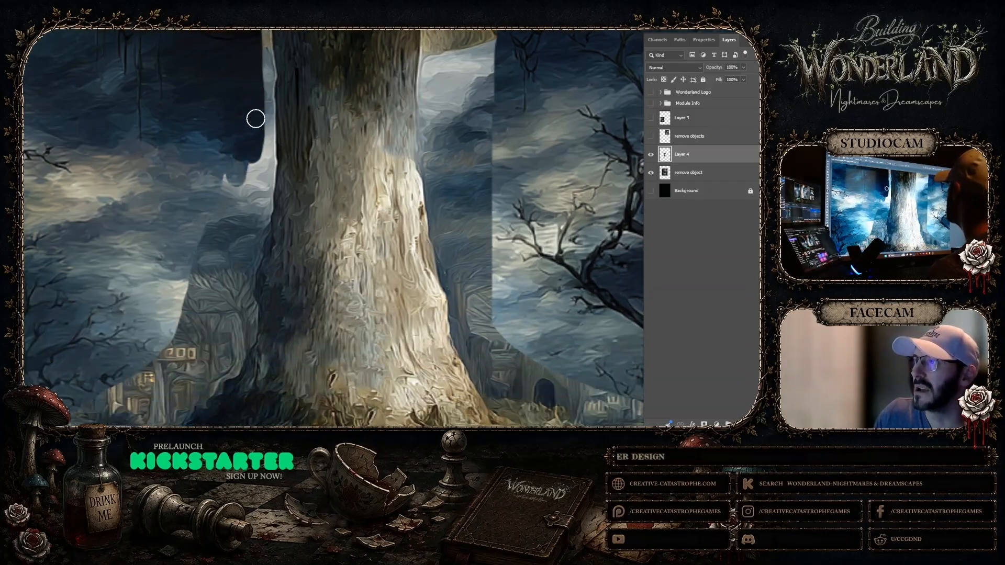
left_click_drag(257, 181, 241, 201)
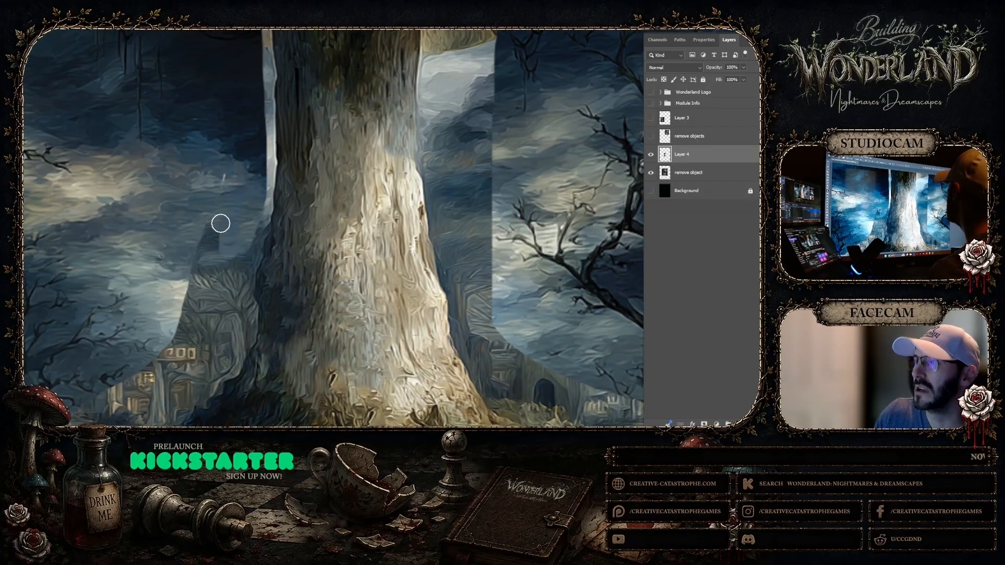
left_click(651, 155)
left_click(651, 155)
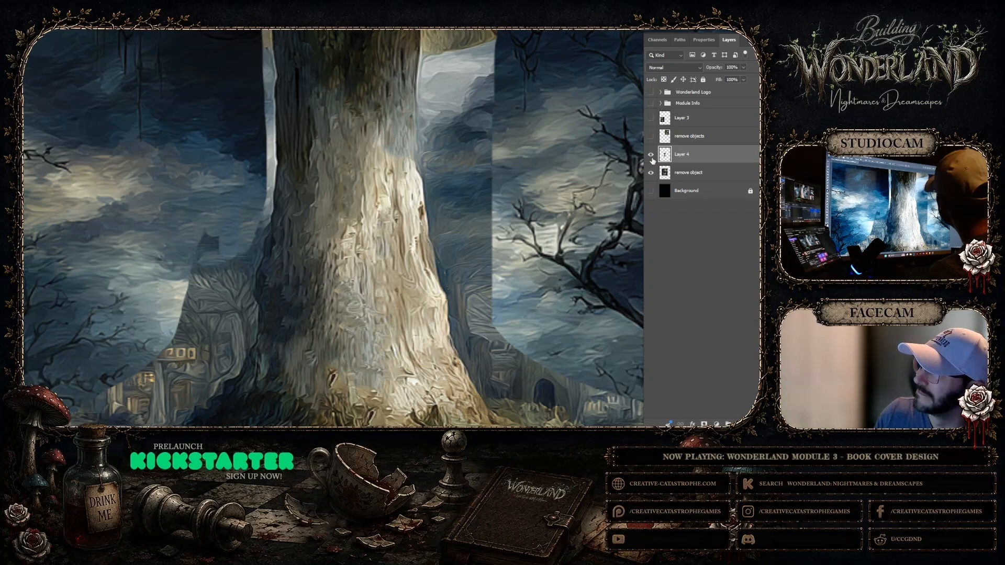
Erase Layer 4's leftover cap underside and sky beside the stalk's upper left edge, smoothing the border above the hanging vines
scroll(357, 151, "up", 2)
scroll(357, 152, "up", 5)
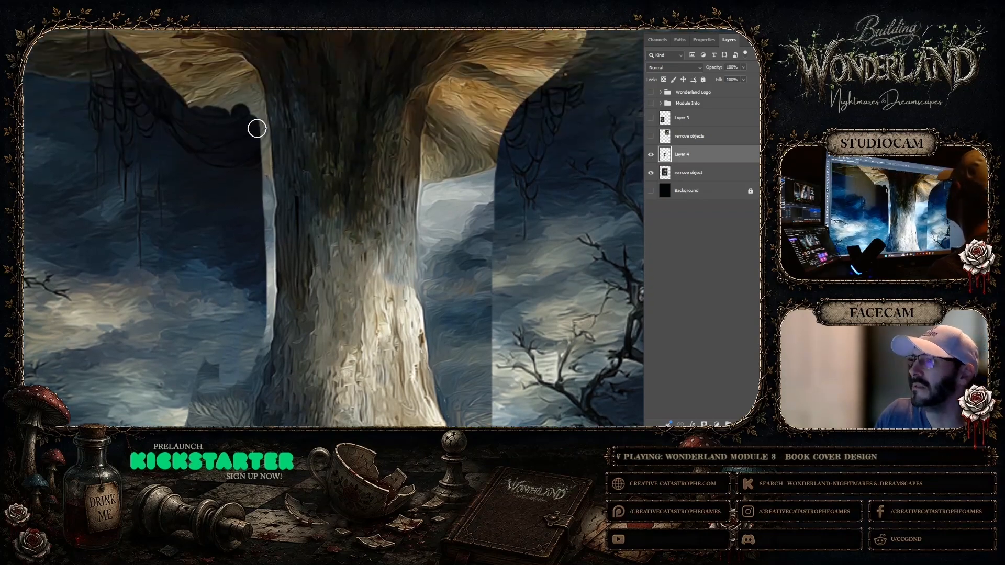
scroll(256, 127, "up", 2)
scroll(244, 137, "up", 3)
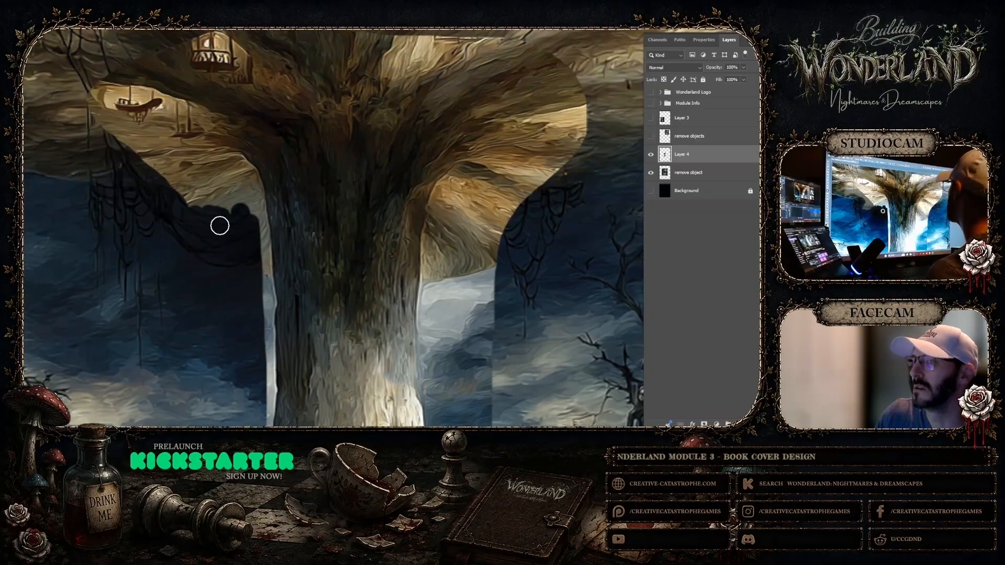
mouse_move(185, 205)
left_mouse_down()
mouse_move(236, 208)
mouse_move(256, 224)
left_mouse_up()
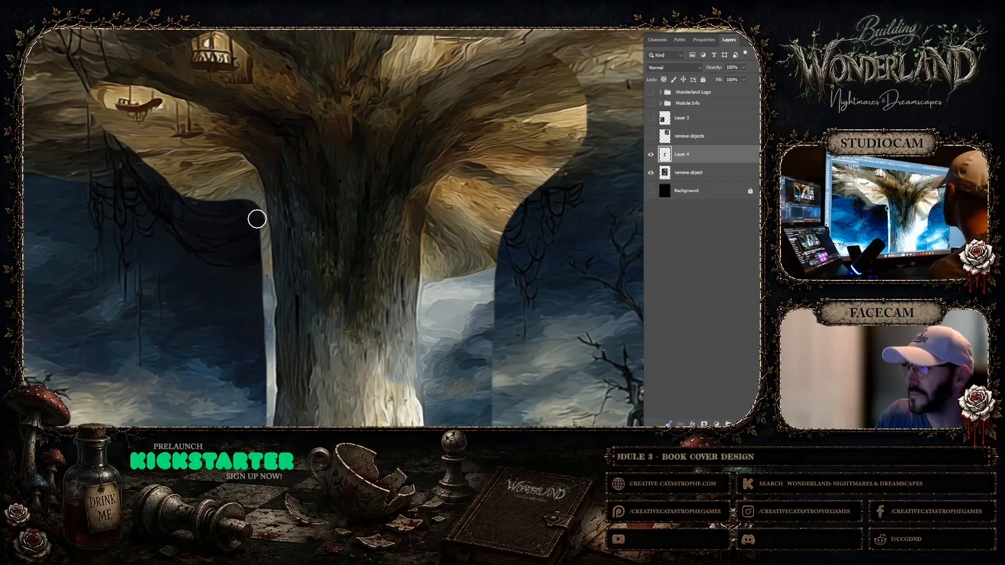
Undo the eraser strokes made on Layer 4 left of the stalk
scroll(256, 249, "down", 4)
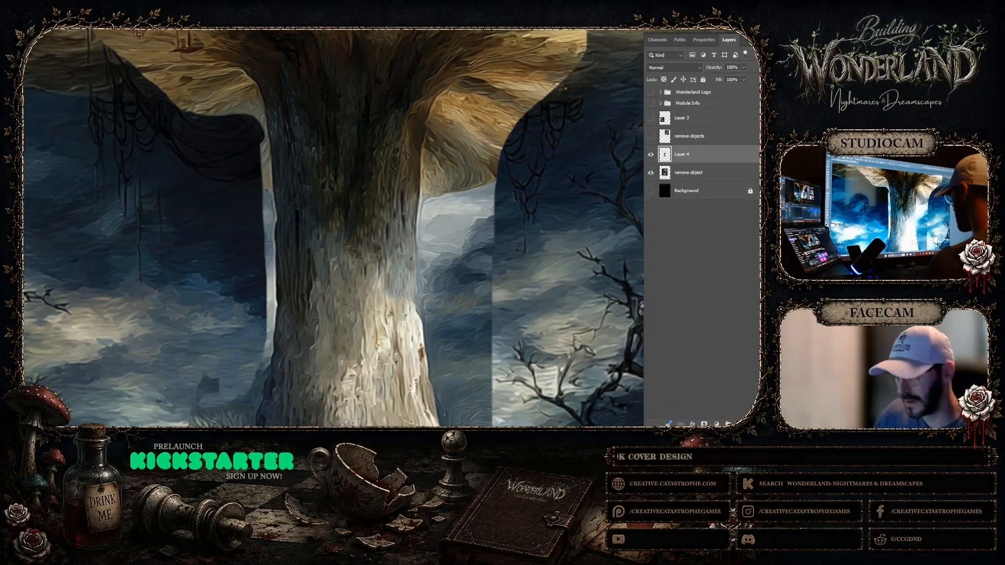
key("ctrl+z")
key("ctrl+z")
key("ctrl+z")
key("ctrl+z")
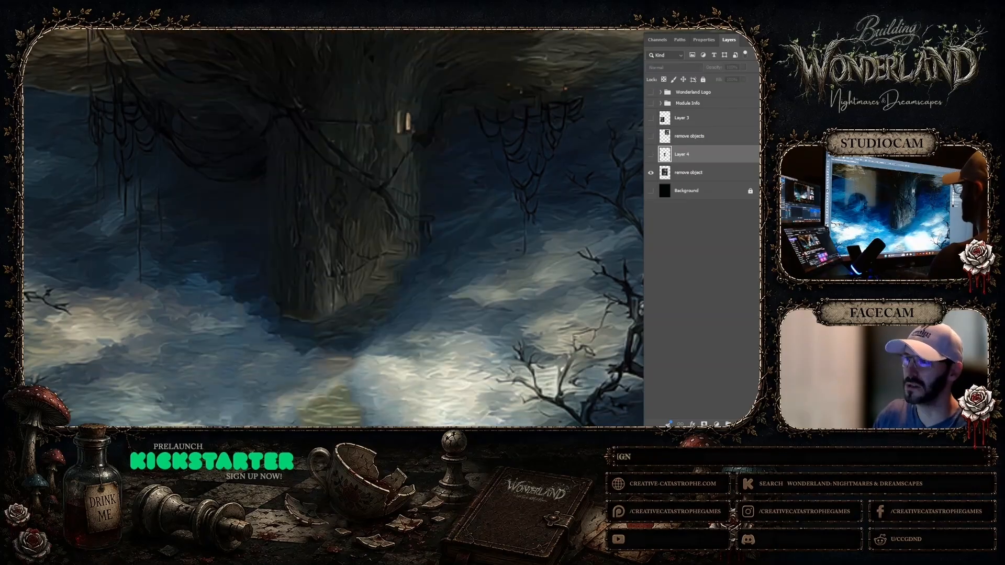
Show Layer 4 and toggle its visibility to compare the unerased stalk with the original tower's short stalk
left_click(650, 155)
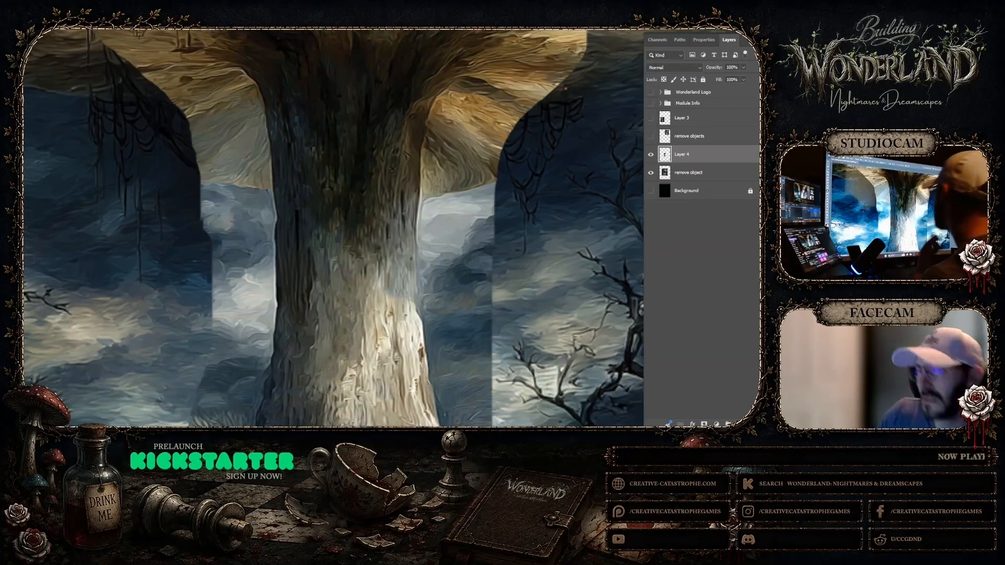
left_click(651, 155)
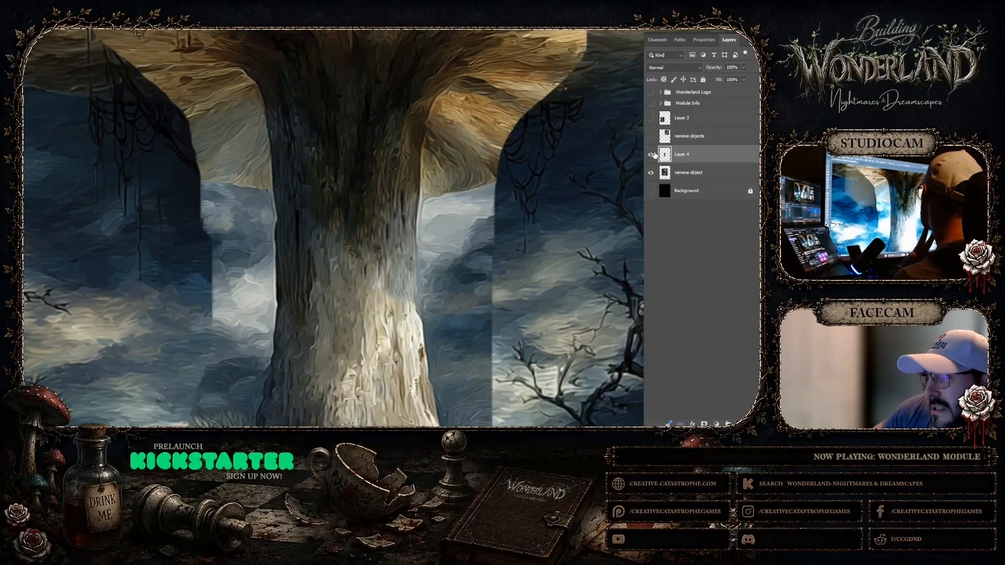
left_click(652, 154)
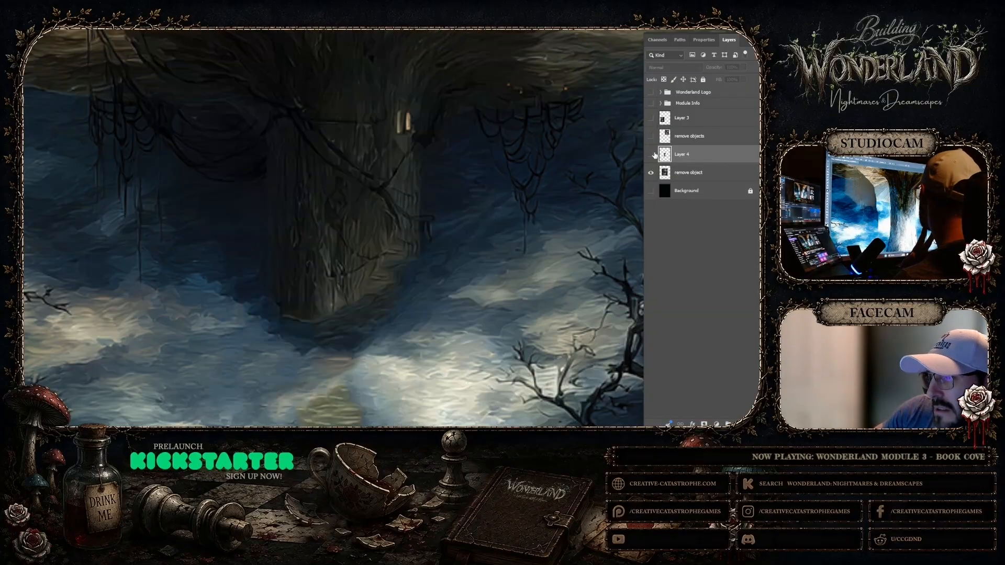
left_click(652, 154)
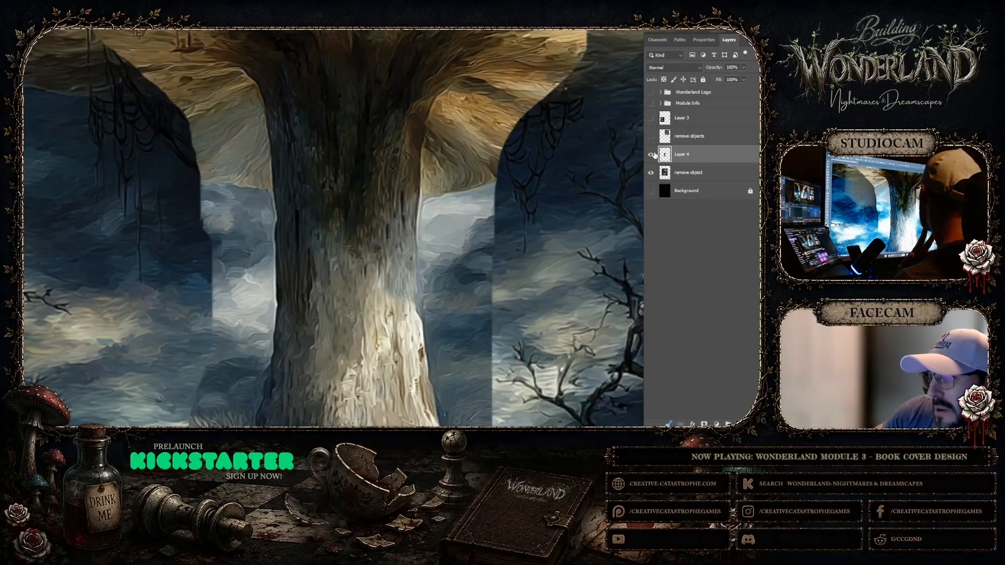
Toggle Layer 4's visibility to compare the lower stalk with the original background, and inspect the stalk down to its grassy base
scroll(456, 245, "down", 2)
scroll(456, 245, "down", 6)
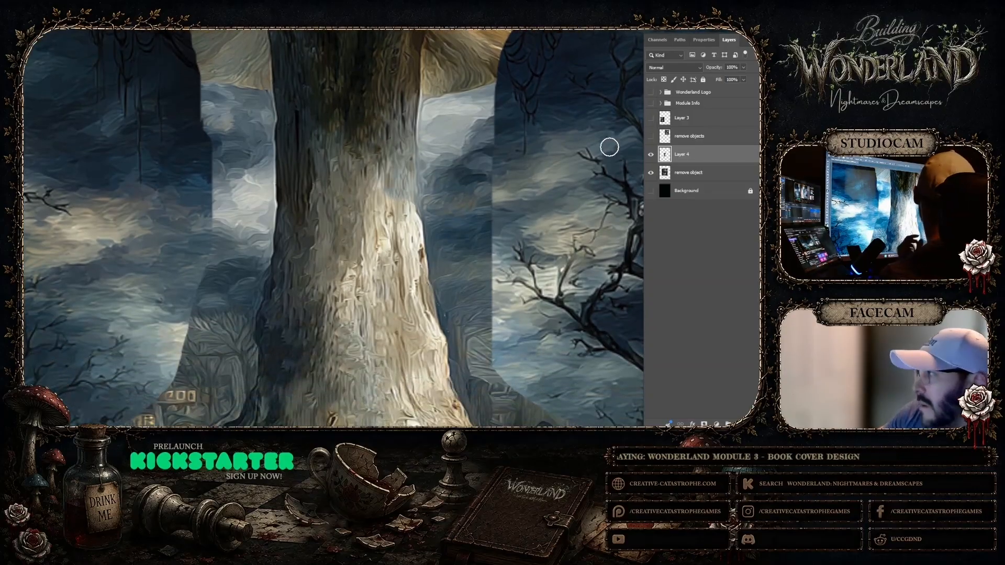
left_click(651, 154)
left_click(651, 154)
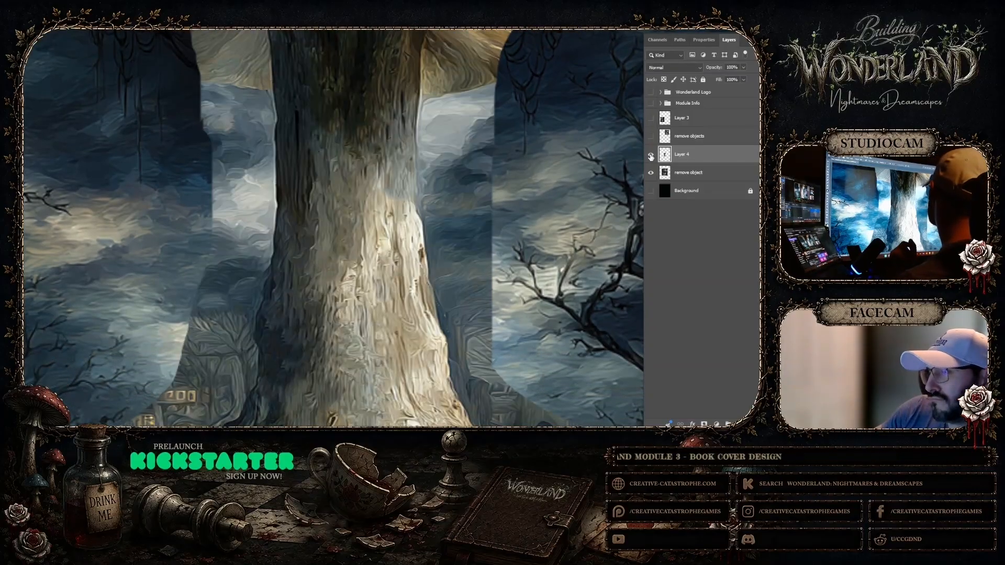
left_click(651, 157)
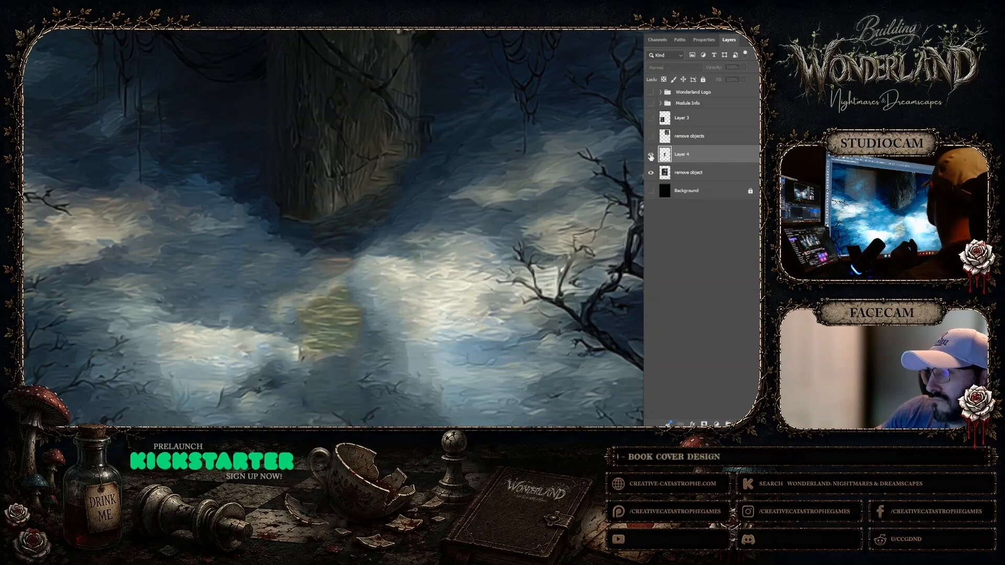
left_click(651, 156)
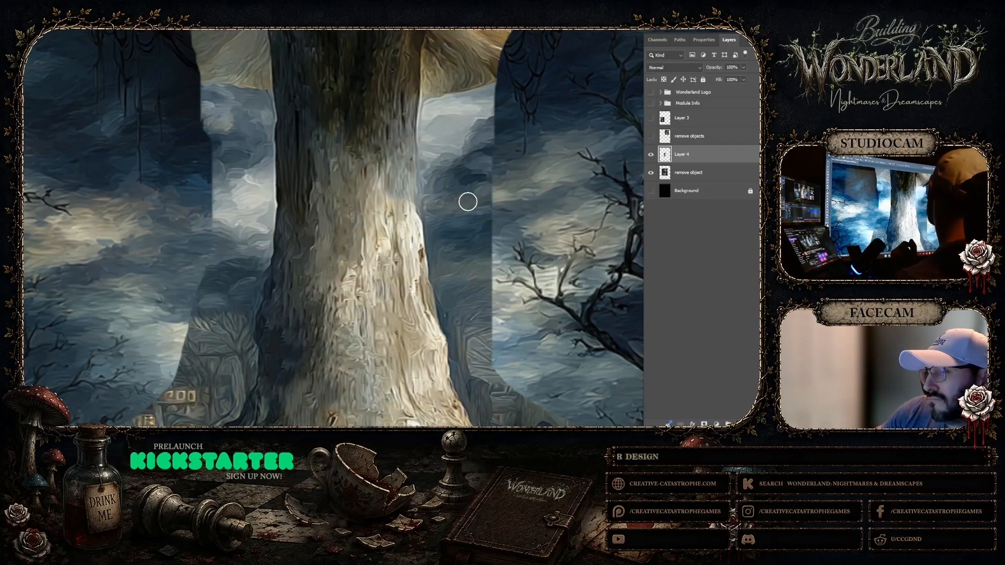
scroll(467, 201, "down", 4)
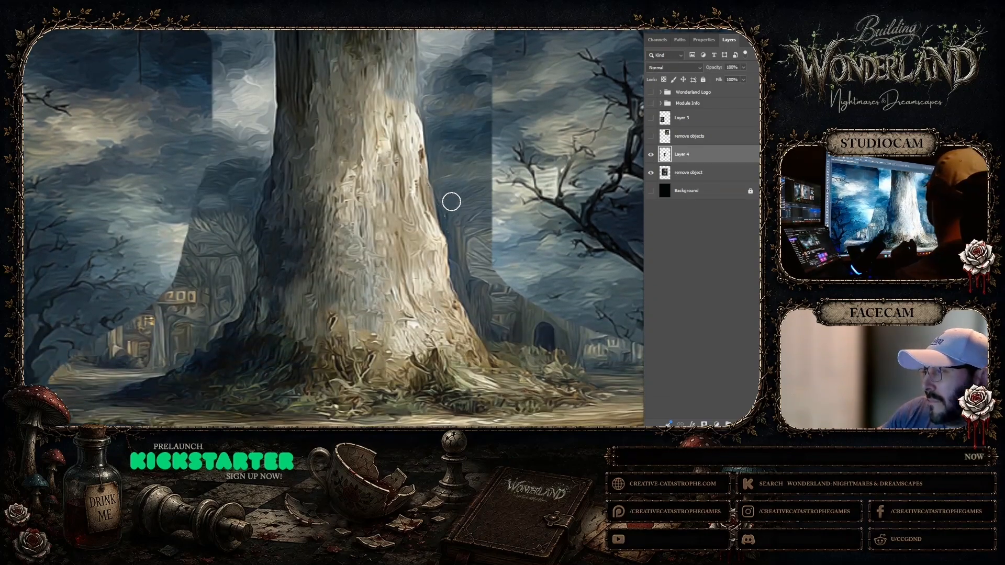
scroll(451, 201, "up", 9)
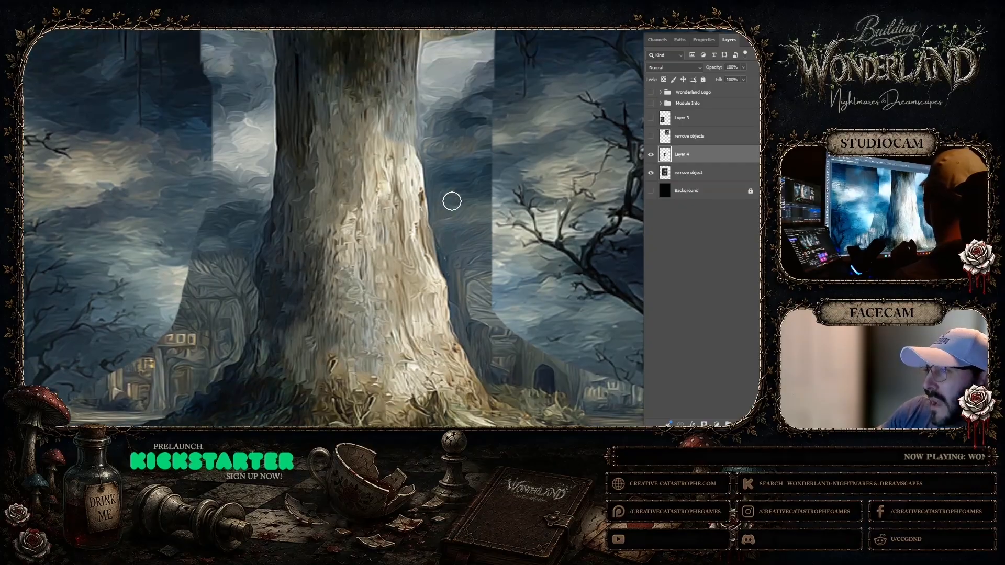
scroll(453, 201, "up", 2)
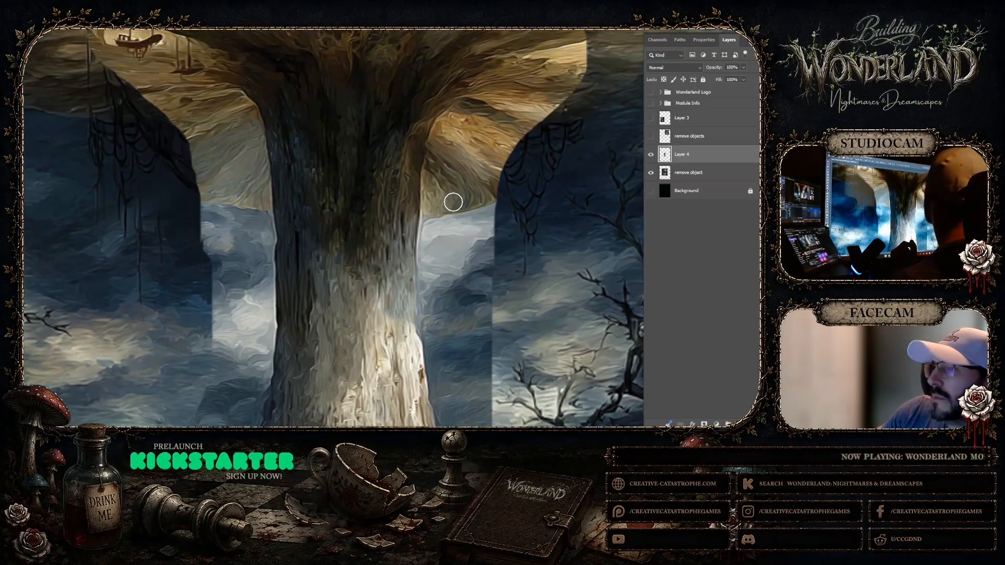
Erase Layer 4's pasted sky and distant buildings beneath the cap and on both sides of the stalk, down to the ground
left_click_drag(263, 220, 193, 208)
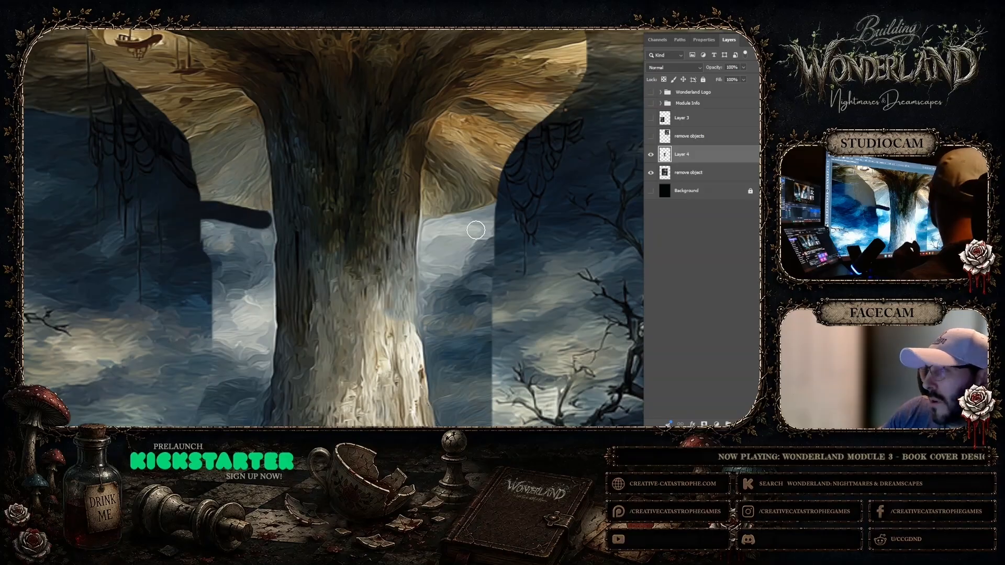
left_click_drag(430, 227, 485, 215)
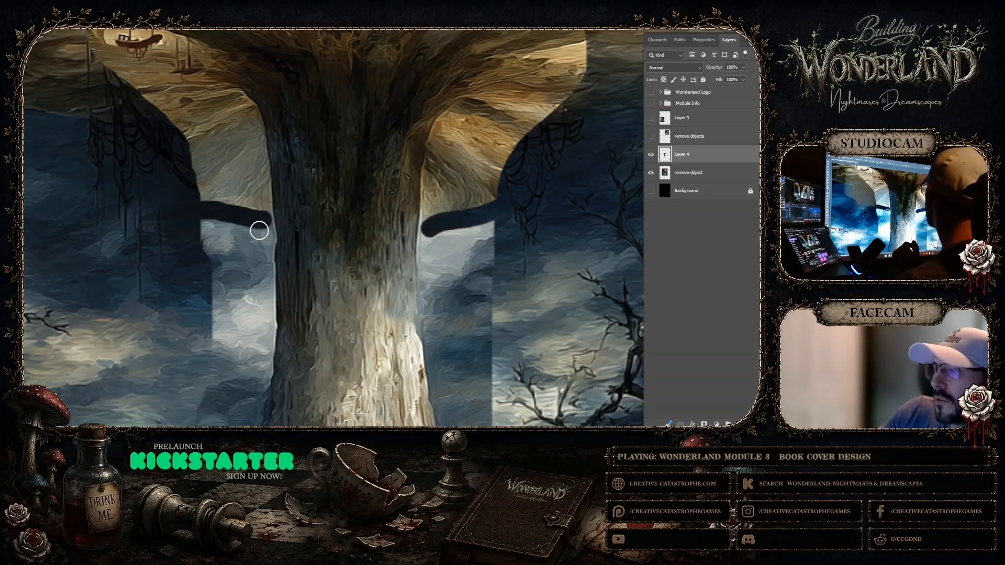
left_click_drag(260, 230, 256, 280)
scroll(256, 280, "down", 5)
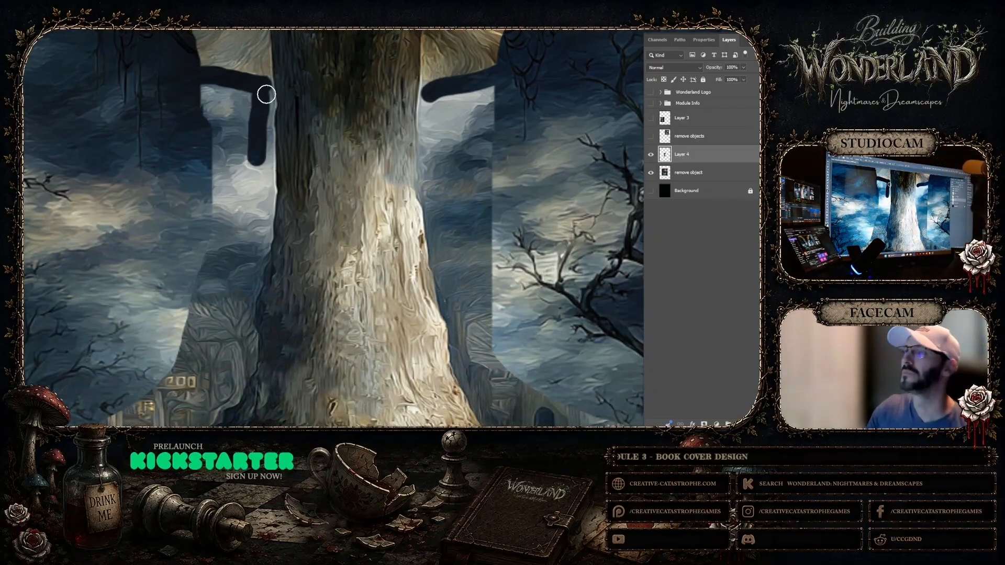
left_click_drag(257, 176, 257, 231)
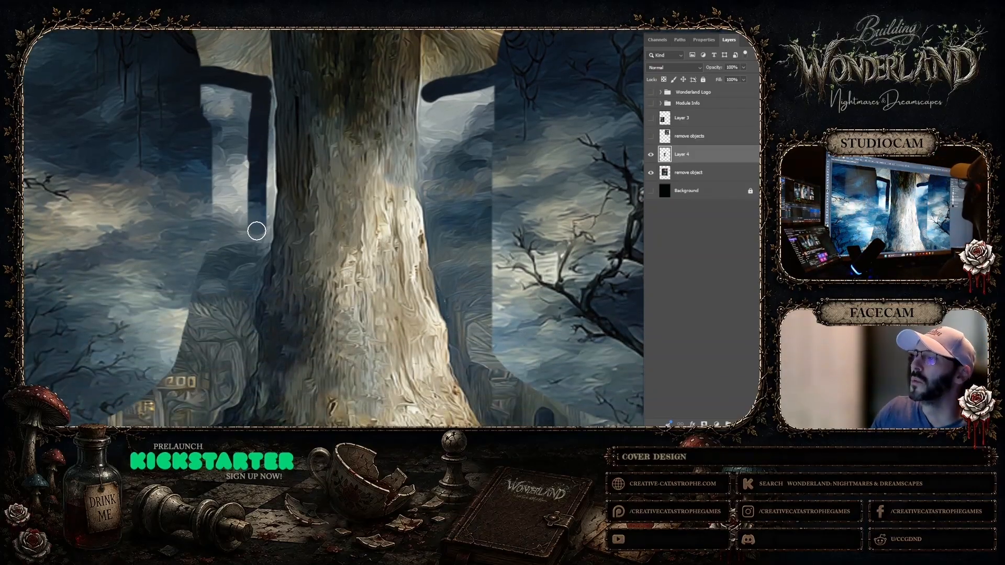
left_click_drag(241, 89, 244, 177)
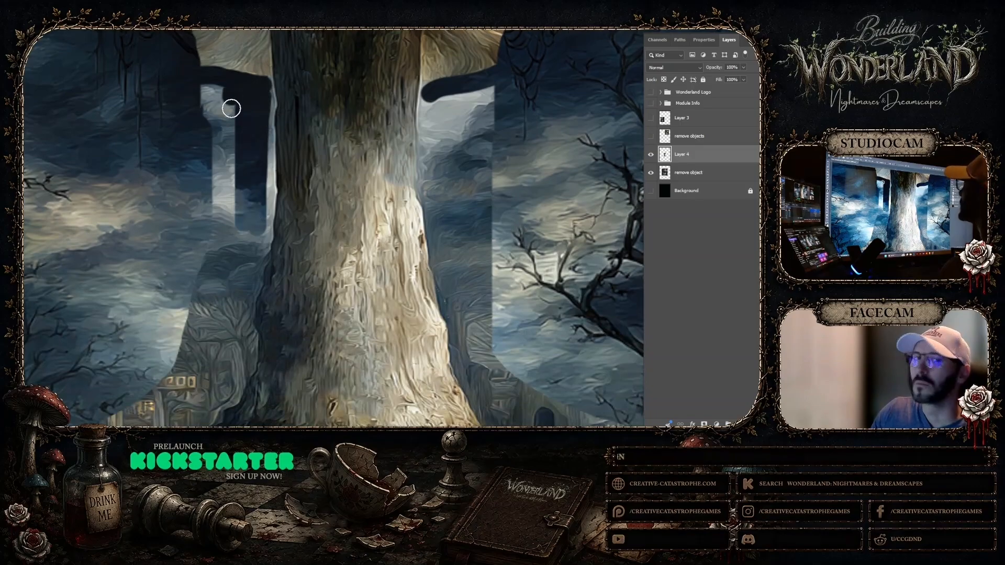
left_click_drag(231, 108, 231, 234)
left_click_drag(219, 90, 218, 170)
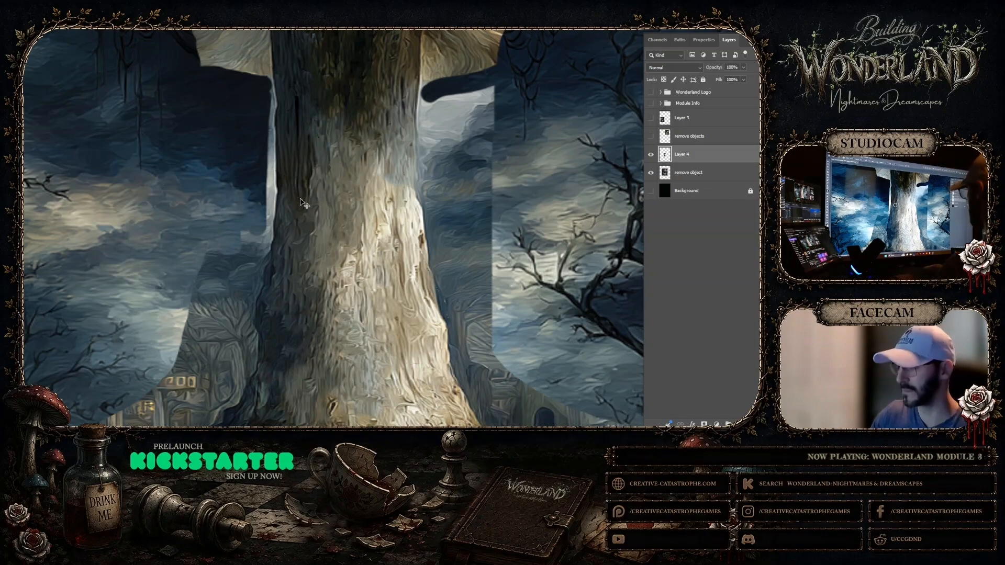
key("ctrl+minus")
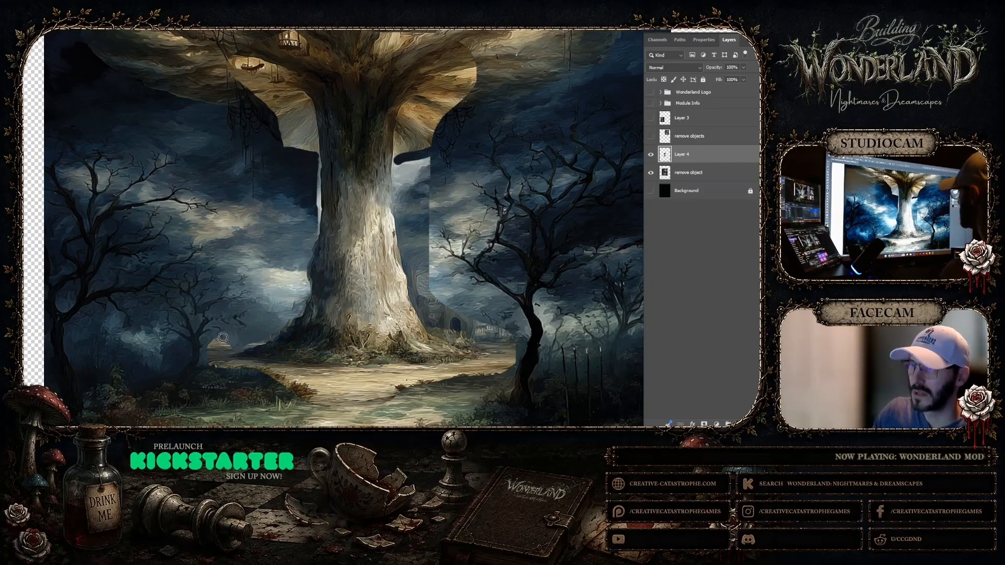
mouse_move(399, 165)
left_mouse_down()
mouse_move(418, 296)
mouse_move(437, 327)
mouse_move(507, 361)
mouse_move(481, 345)
left_mouse_up()
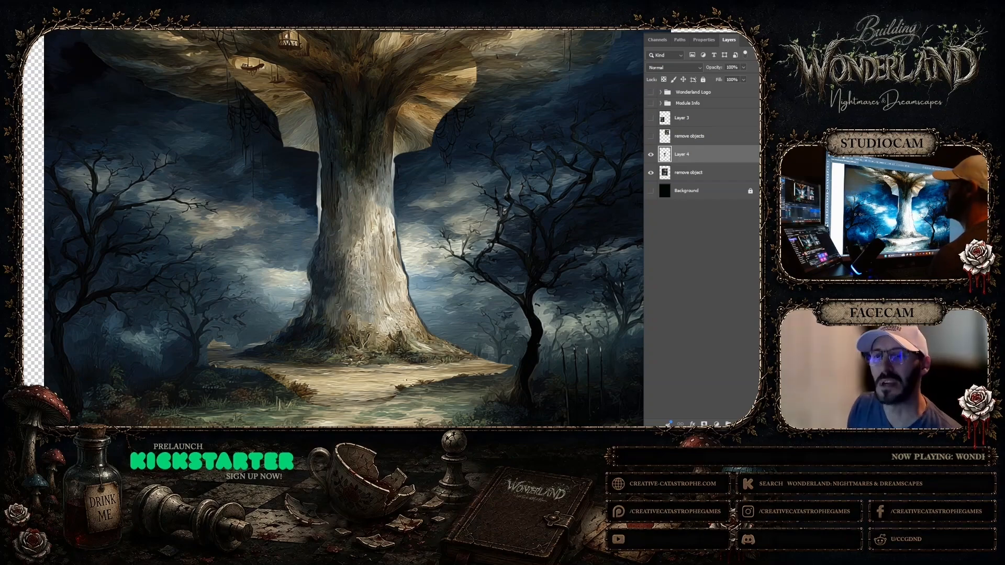
Shrink the eraser brush and erase the pale sky fringe along the stalk's upper left edge, toggling Layer 4 to compare
left_click(392, 251)
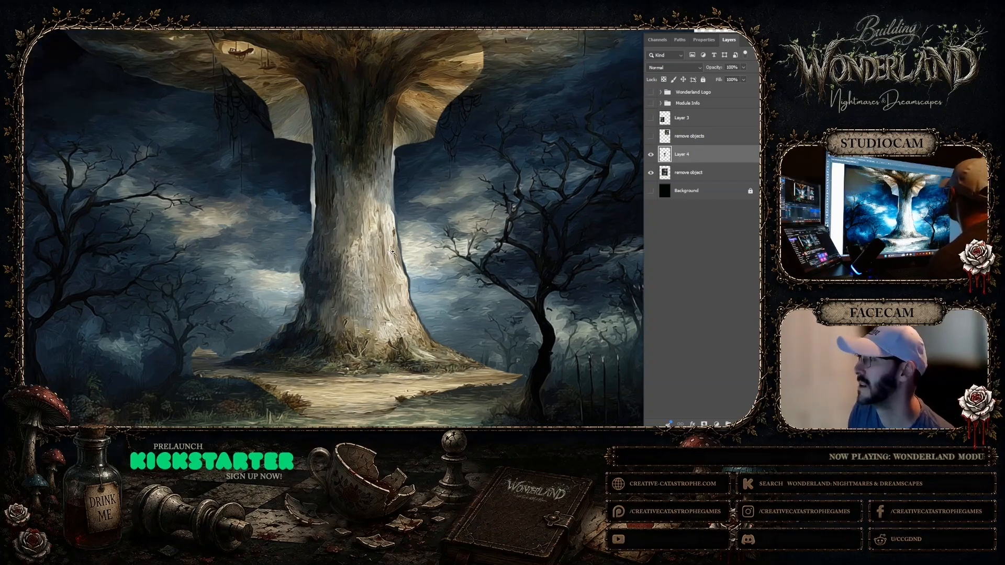
left_click(392, 252)
left_click(160, 126)
scroll(161, 127, "up", 10)
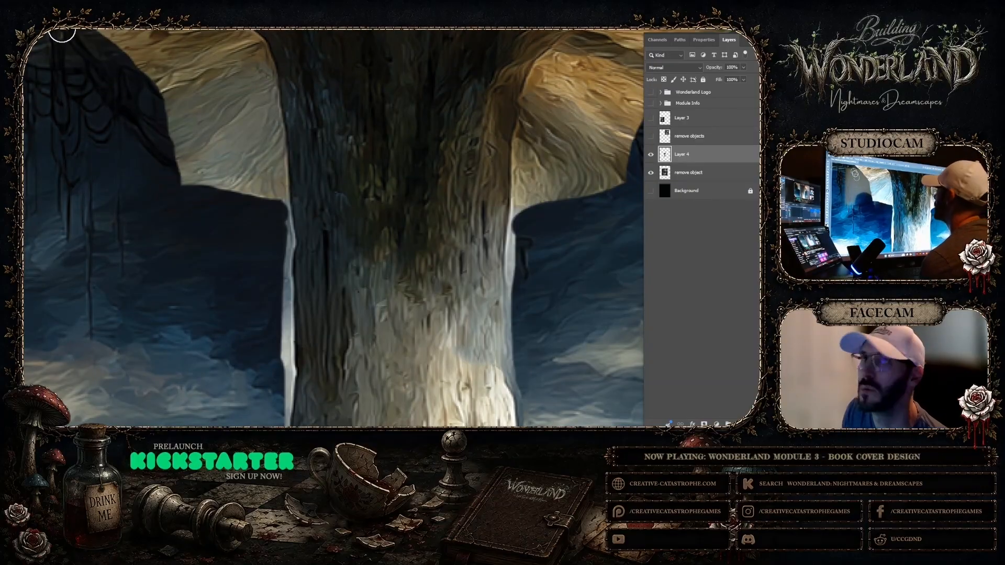
left_click(25, 22)
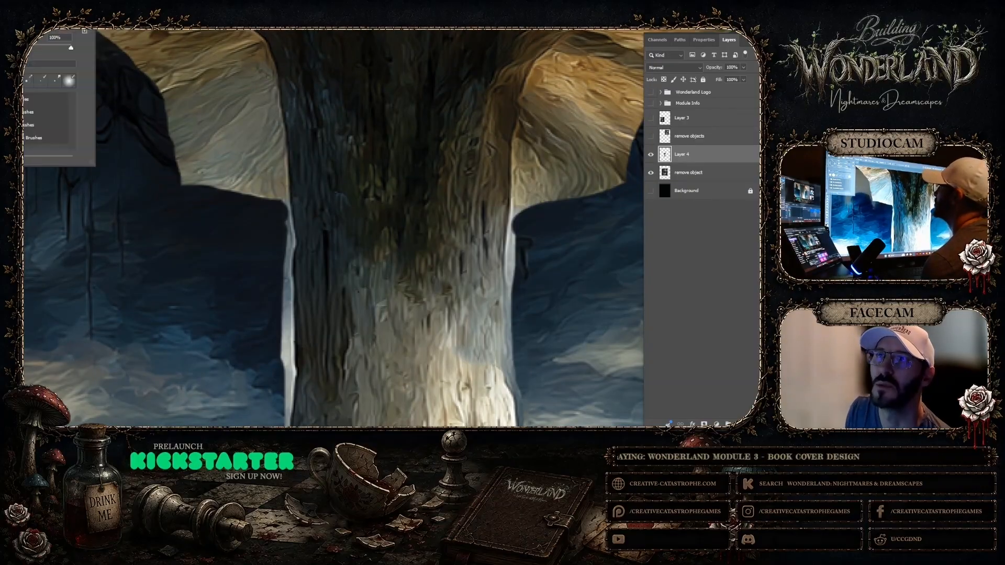
left_click(284, 203)
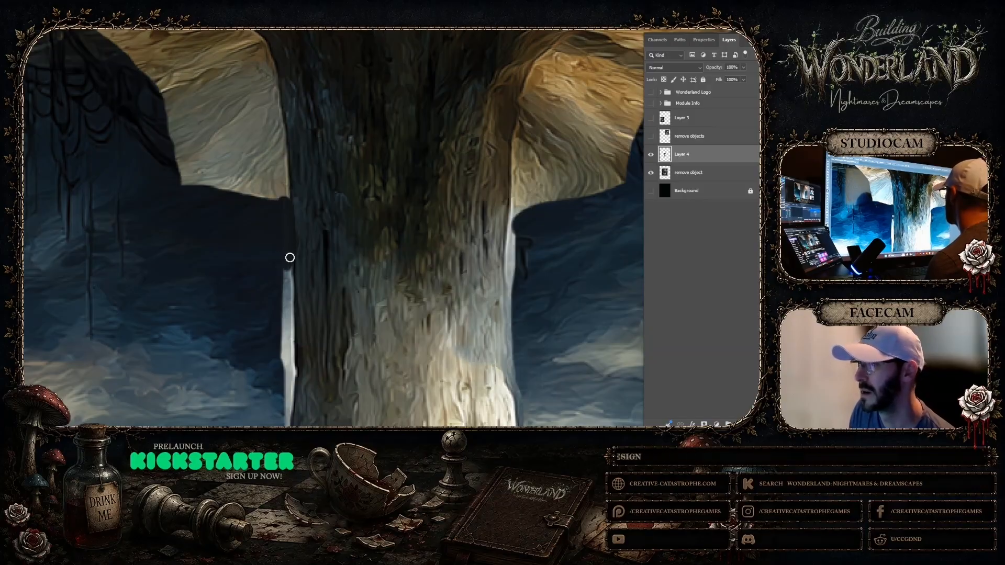
scroll(284, 247, "down", 3)
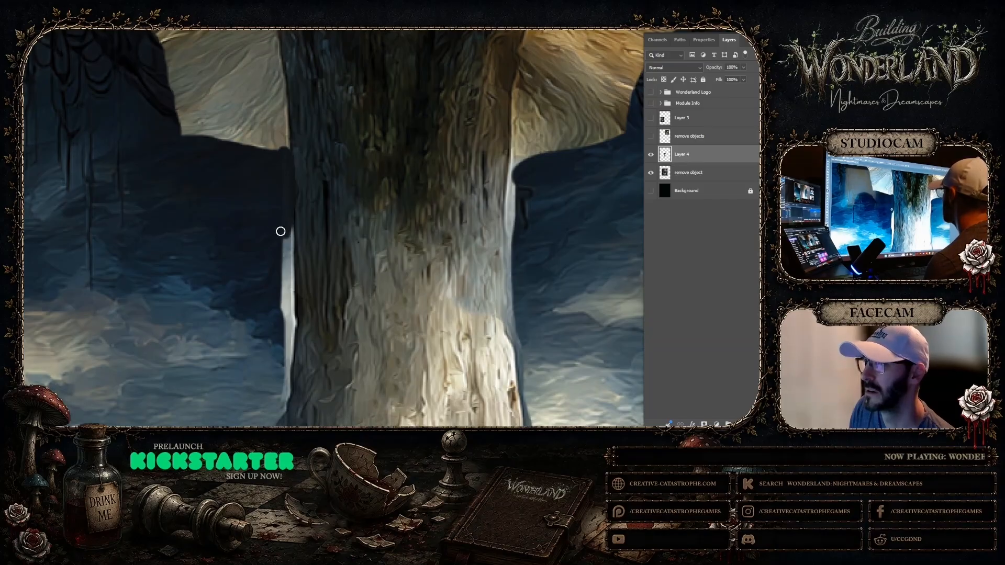
left_click(650, 156)
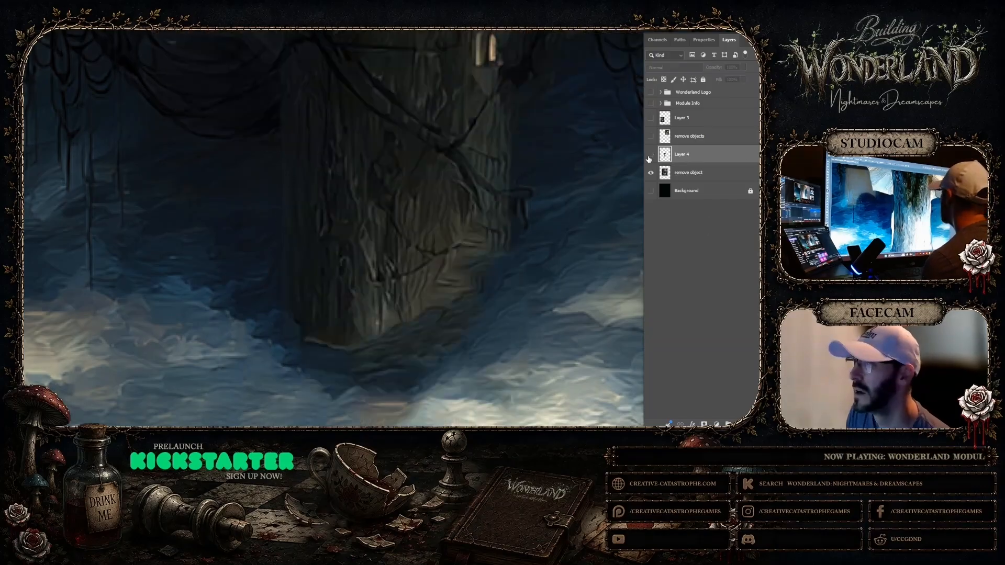
left_click(649, 156)
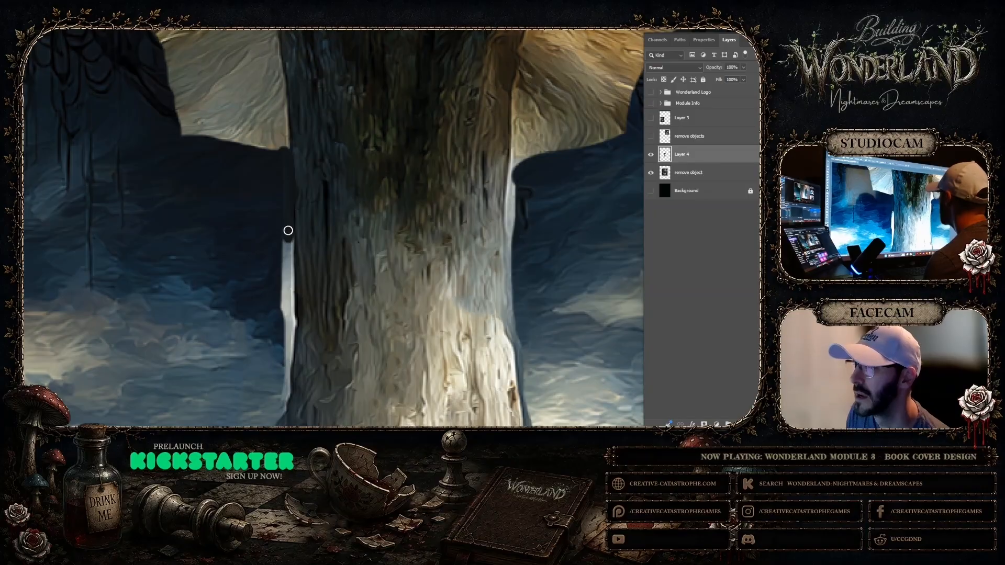
left_click_drag(290, 227, 289, 273)
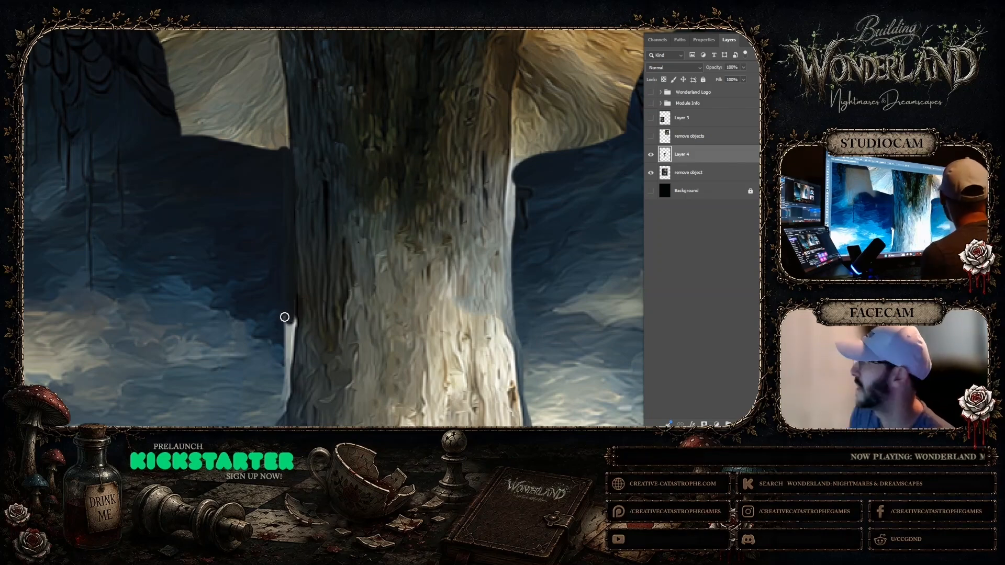
Erase Layer 4's remaining fringe along the stalk's middle and lower left edge, down to the spreading roots
scroll(287, 283, "down", 3)
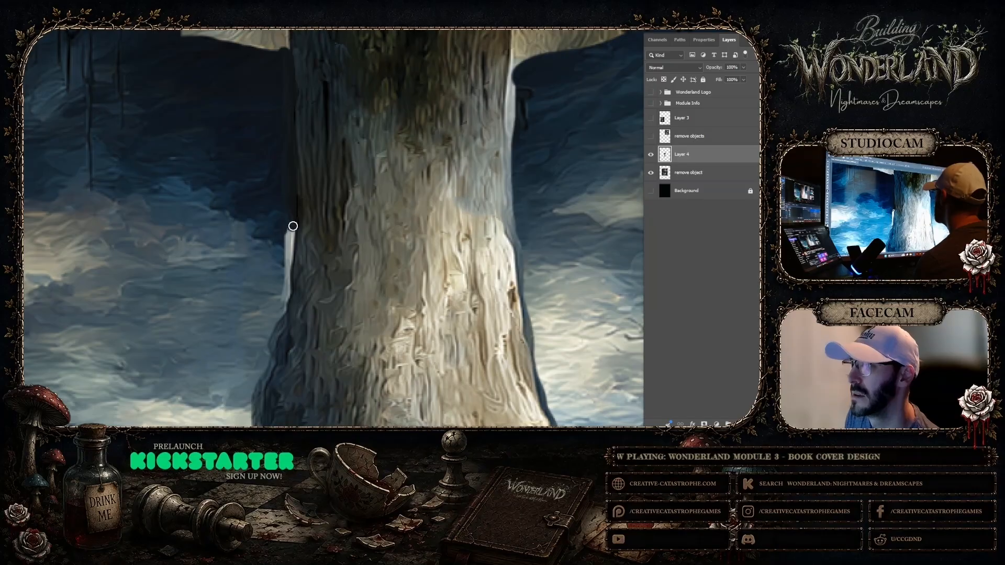
left_click_drag(287, 242, 287, 224)
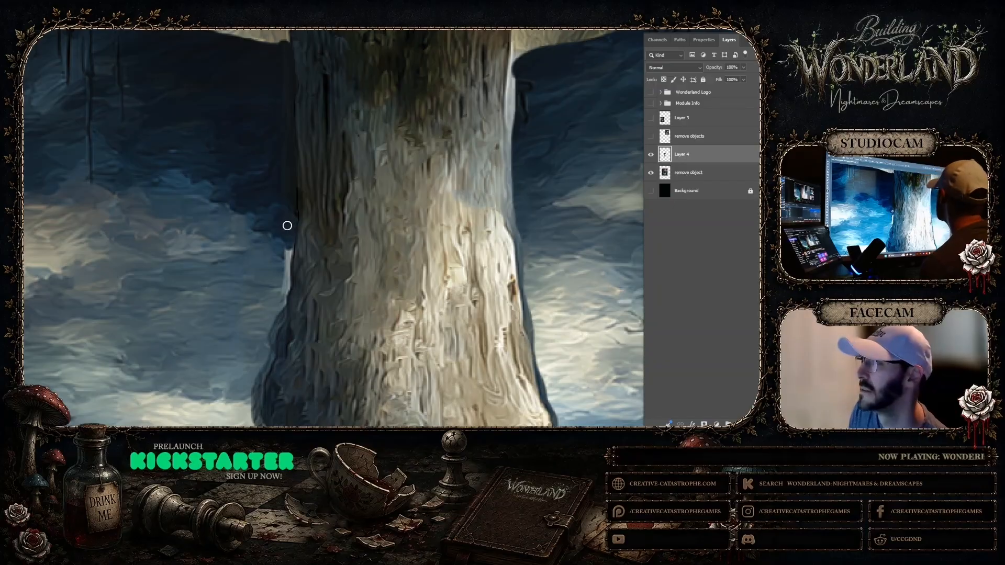
left_click_drag(290, 239, 283, 272)
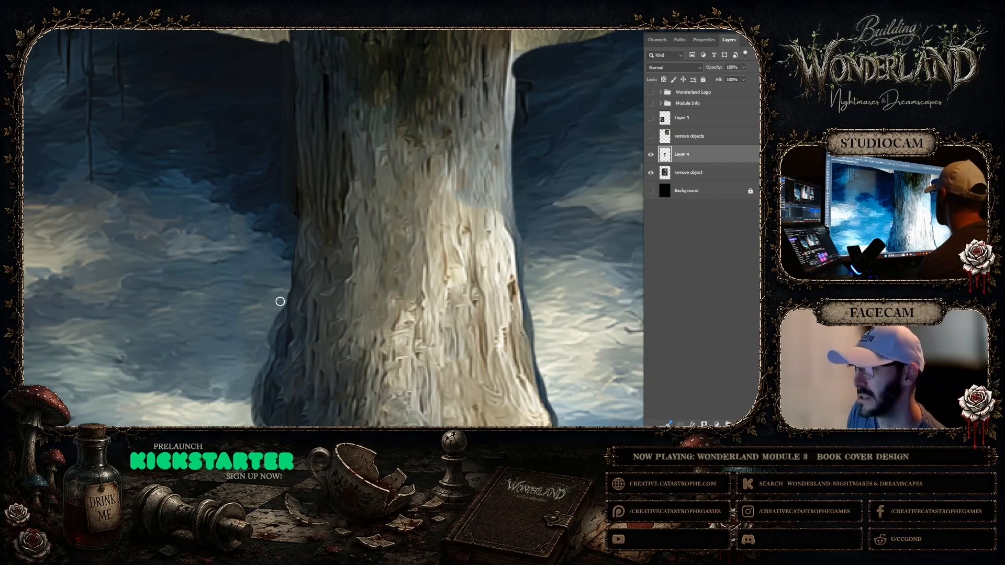
scroll(269, 285, "down", 3)
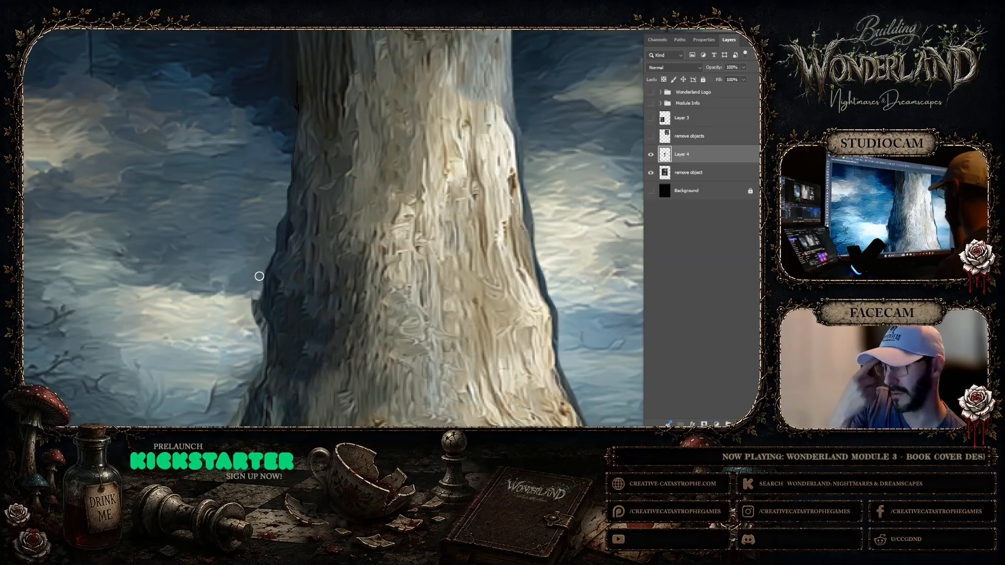
left_click_drag(259, 276, 251, 171)
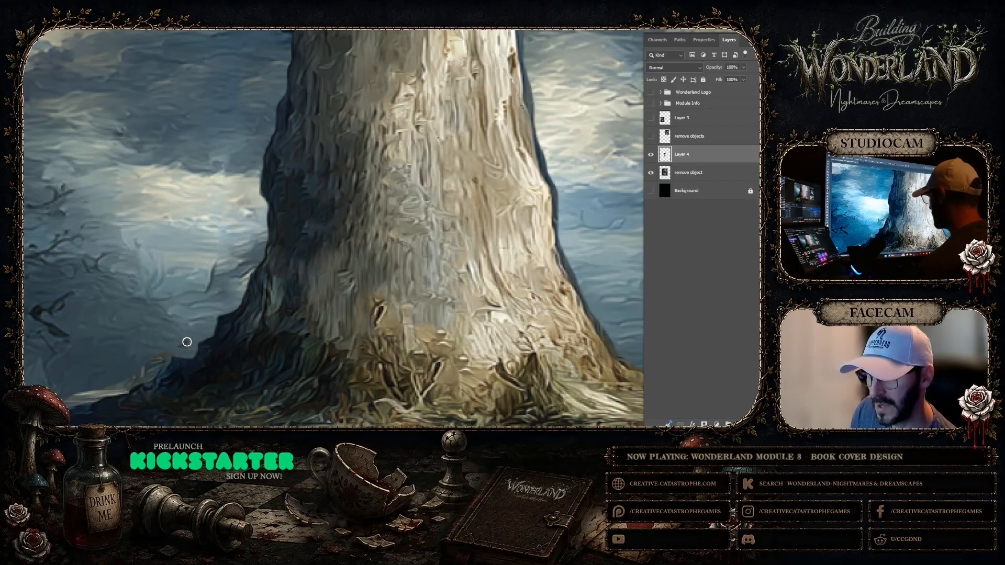
left_click_drag(177, 344, 174, 222)
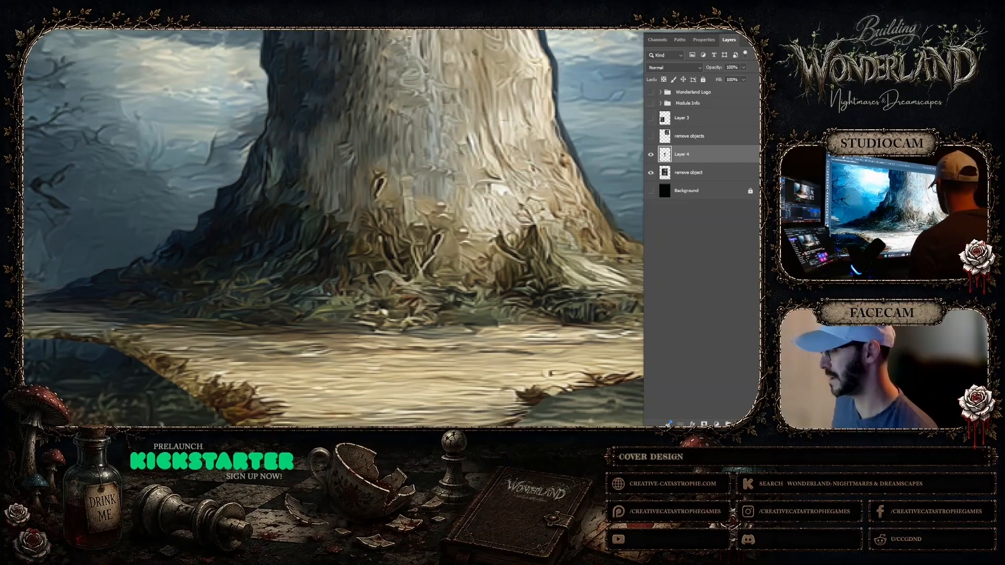
Erase Layer 4's leftover sky fringe along the stalk's right edge, from beneath the cap down to the roots
mouse_move(634, 202)
left_mouse_down()
mouse_move(349, 197)
mouse_move(340, 382)
left_mouse_up()
scroll(297, 152, "up", 5)
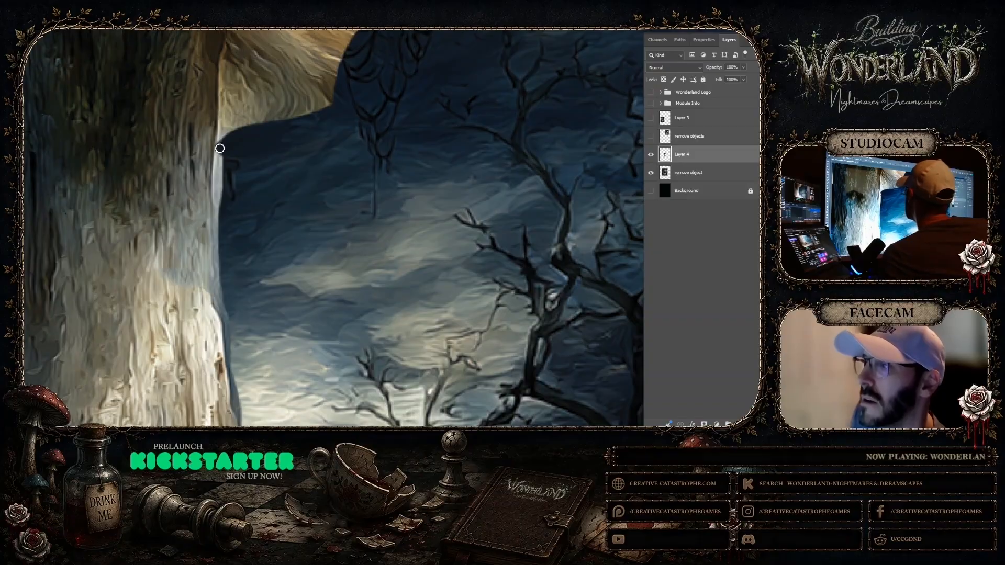
left_click_drag(219, 150, 217, 198)
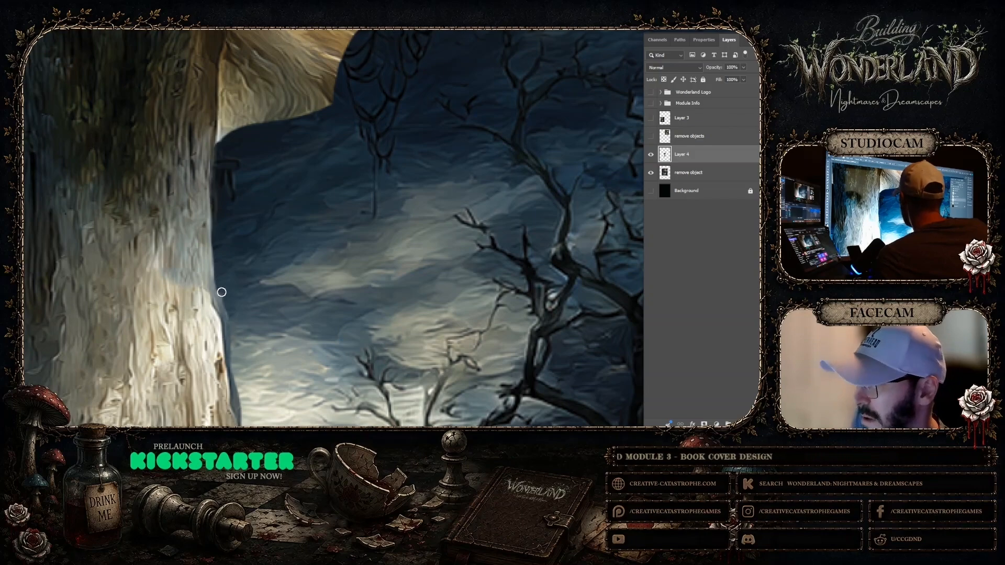
scroll(254, 235, "down", 5)
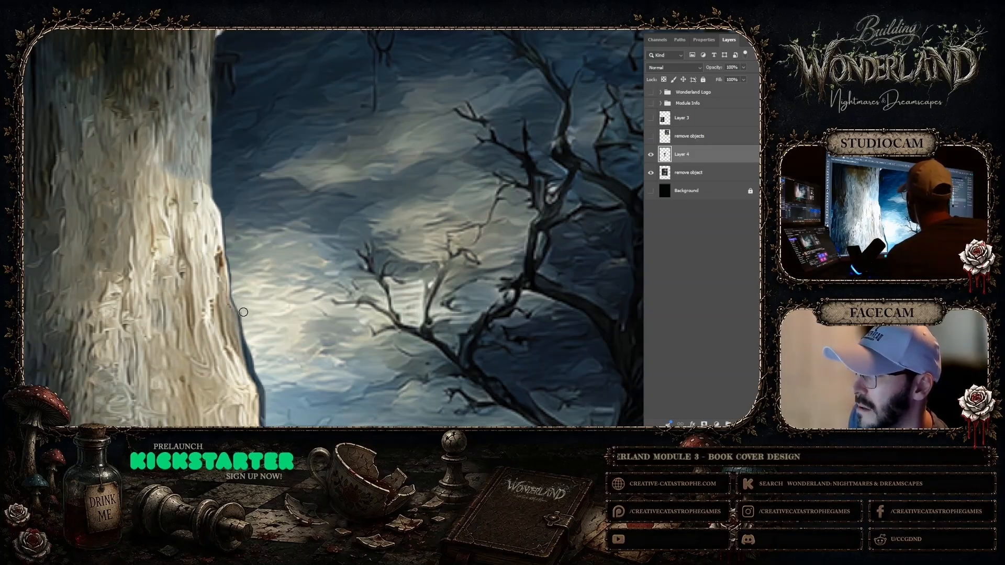
scroll(259, 314, "down", 5)
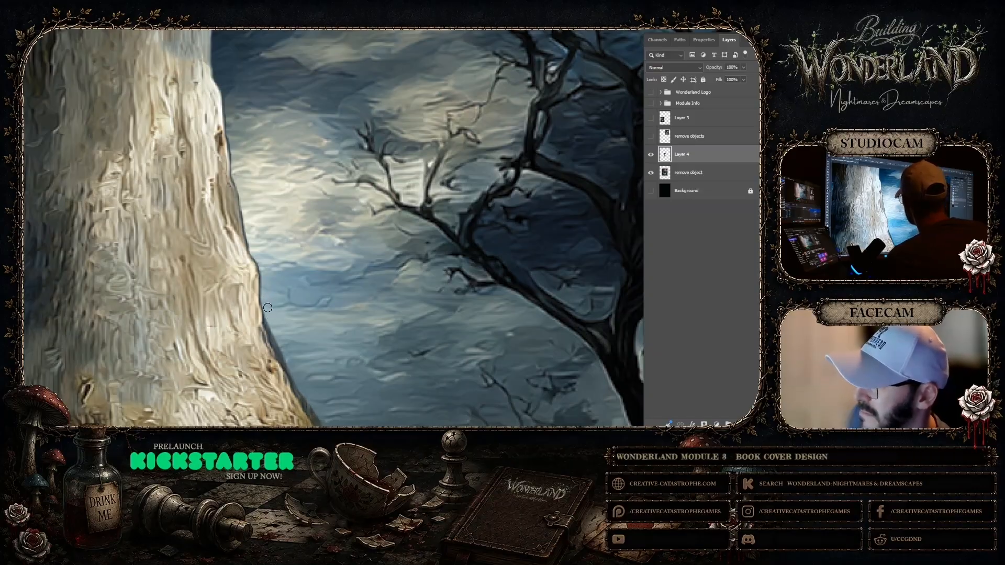
left_click_drag(271, 328, 288, 204)
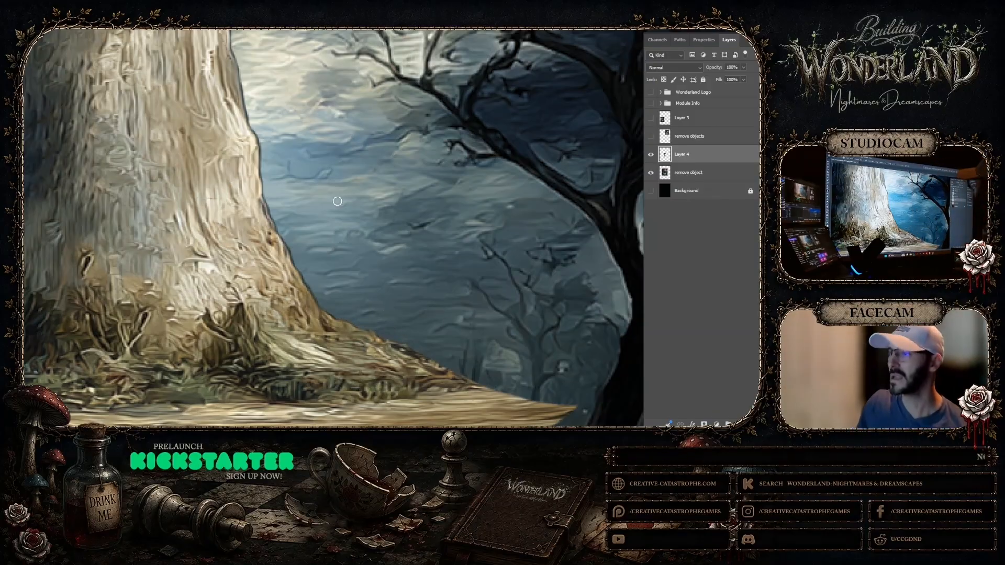
scroll(295, 140, "up", 3)
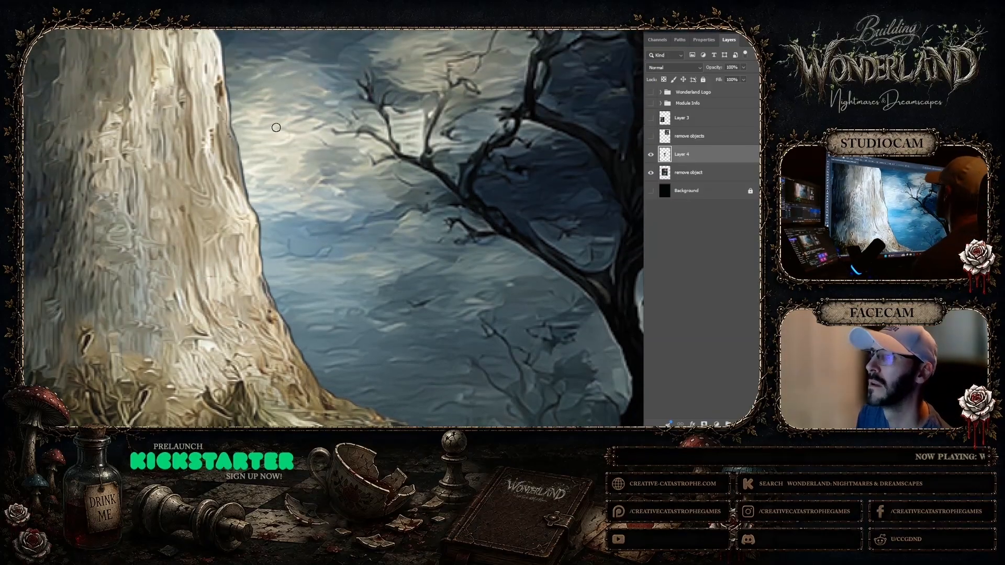
Add a layer mask to Layer 4 for blending the pasted stalk into the mushroom cap
right_click(79, 213)
left_click(99, 218)
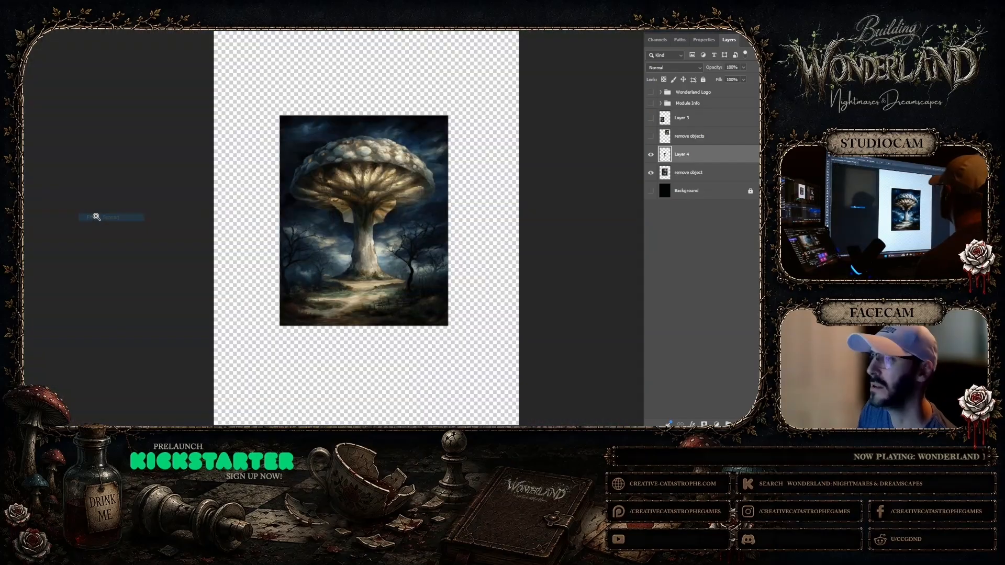
left_click(361, 244)
left_click(337, 215)
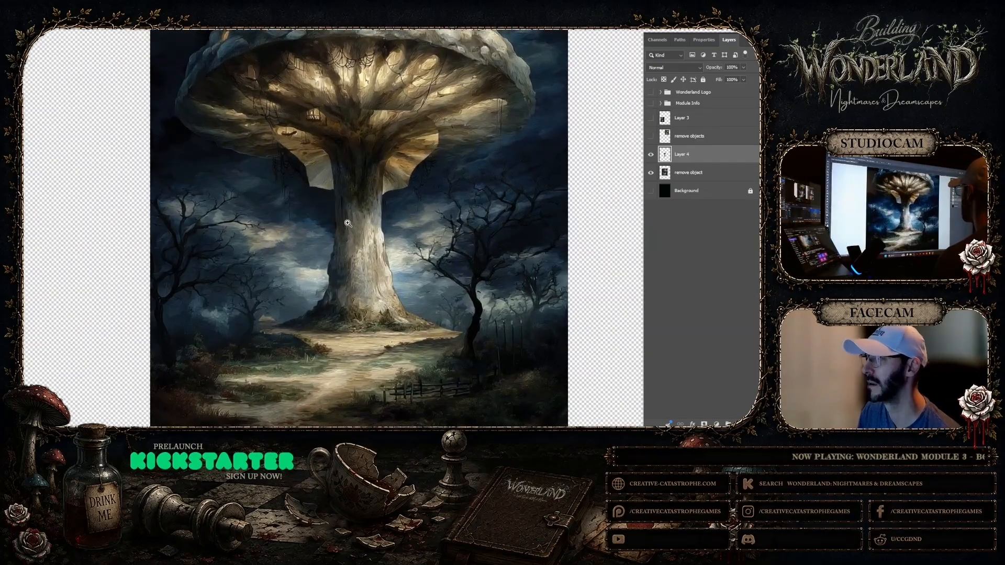
scroll(338, 196, "up", 1)
left_click(332, 195)
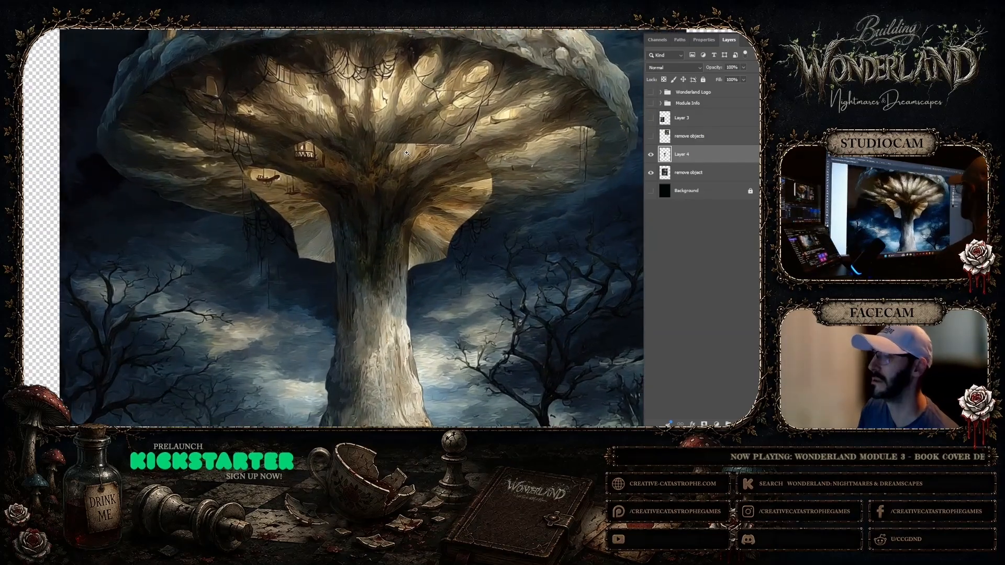
left_click(703, 425)
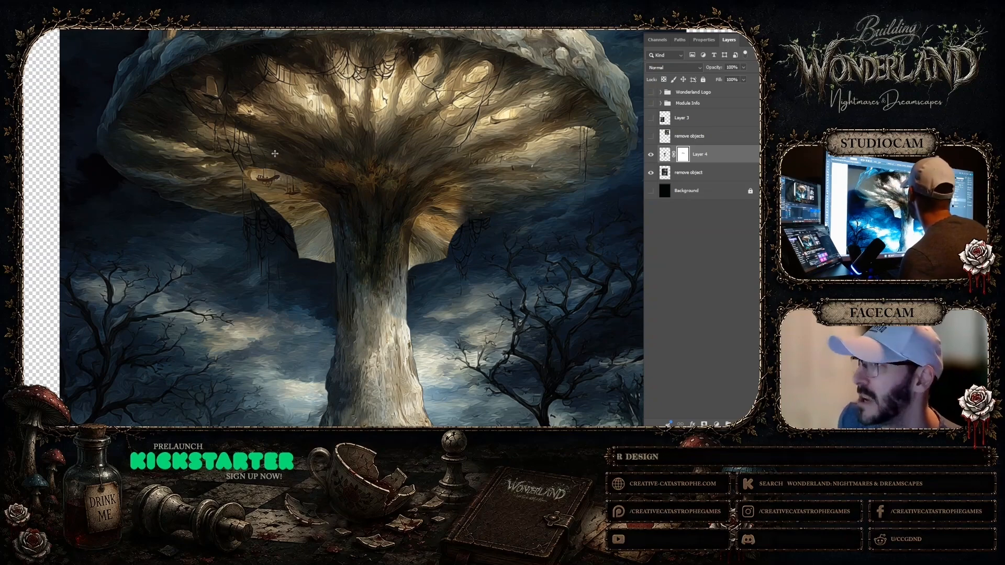
Apply short gradients to Layer 4's mask to fade the pasted gills' upper left edge into the cap's underside
left_click_drag(277, 166, 295, 181)
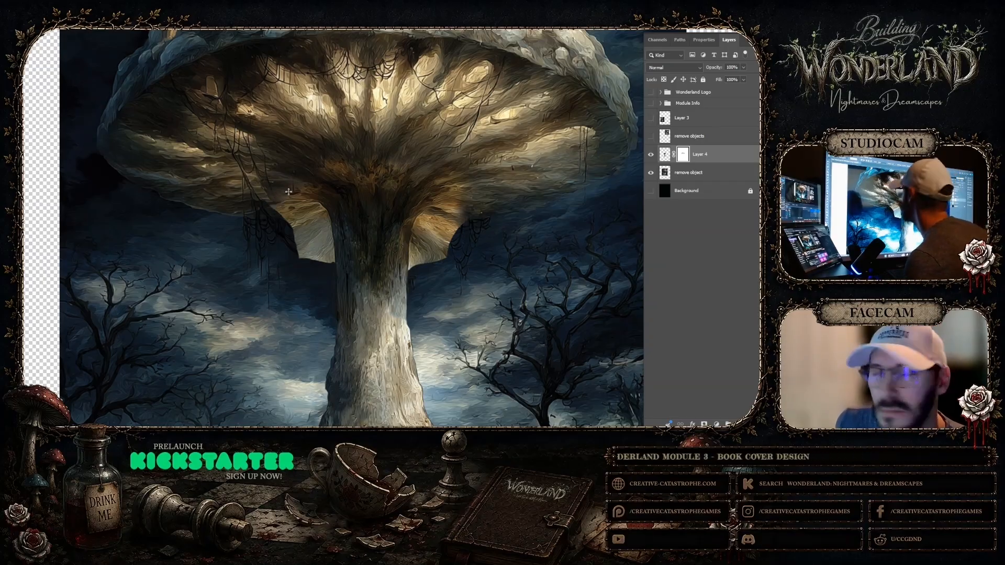
left_click(277, 192)
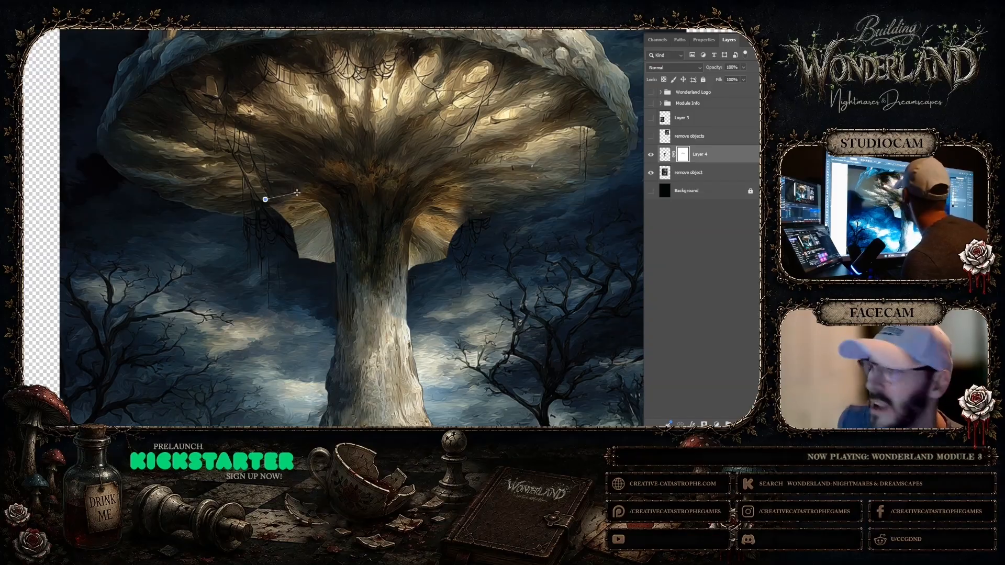
key("Escape")
left_click(271, 211)
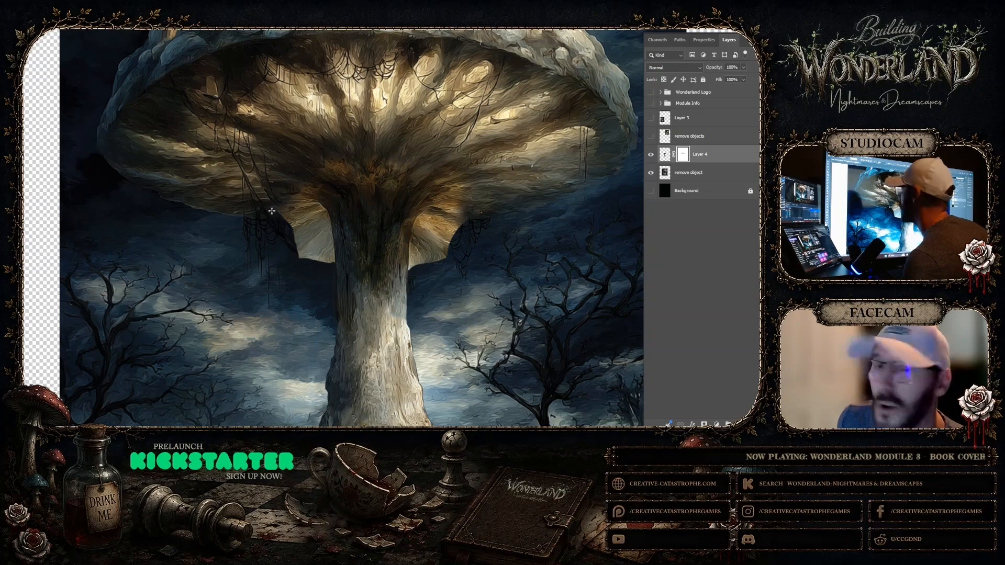
left_click(279, 219)
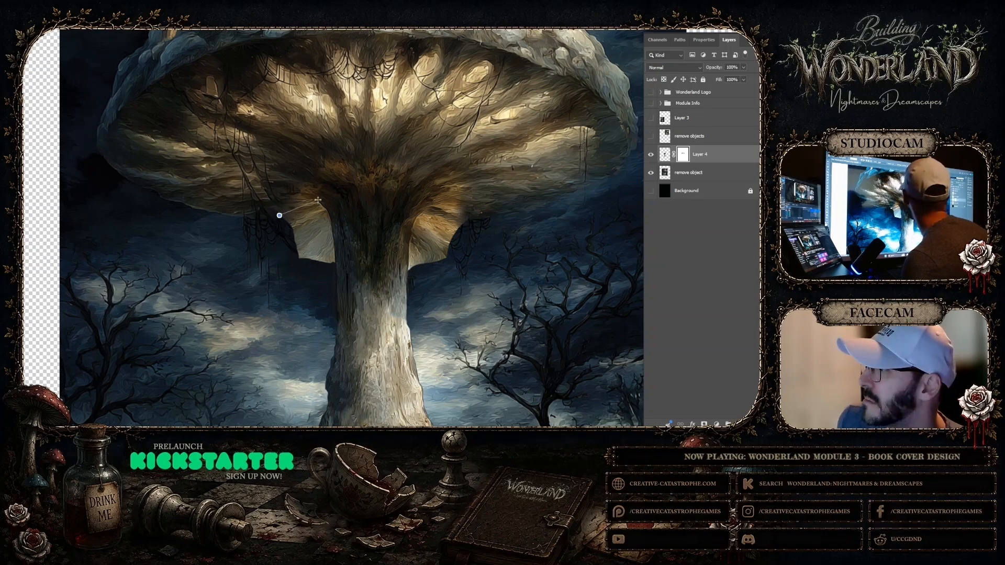
Fade the pale gill flap left of the stalk with short mask gradients running inward, down to its lower tip
left_click(291, 229)
left_click_drag(326, 213, 312, 222)
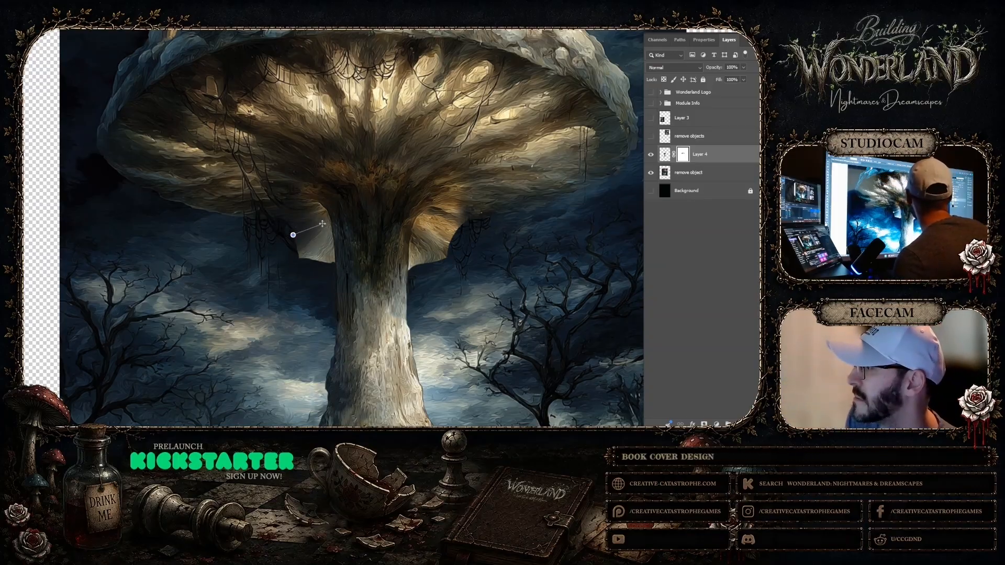
left_click_drag(322, 224, 322, 224)
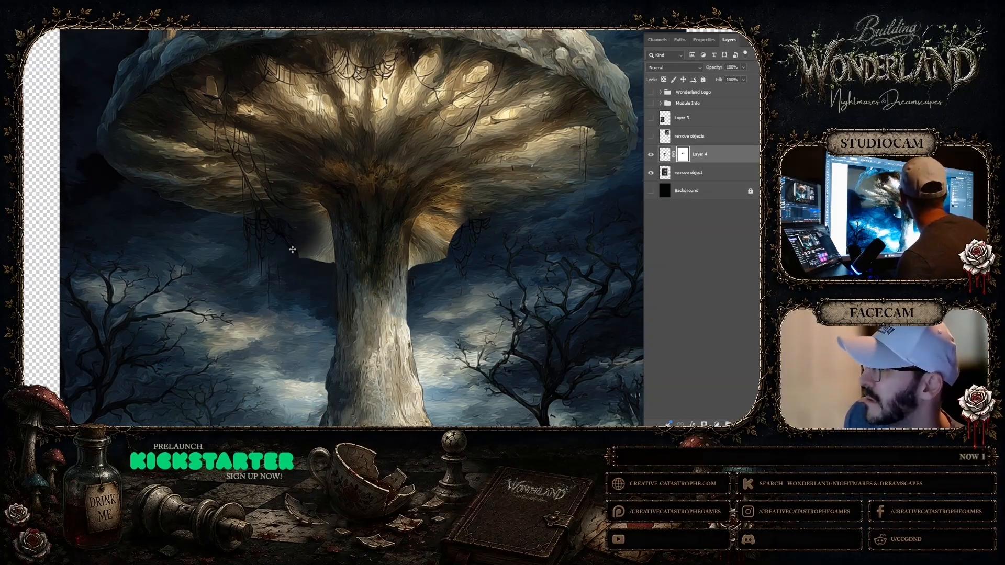
left_click_drag(328, 241, 332, 240)
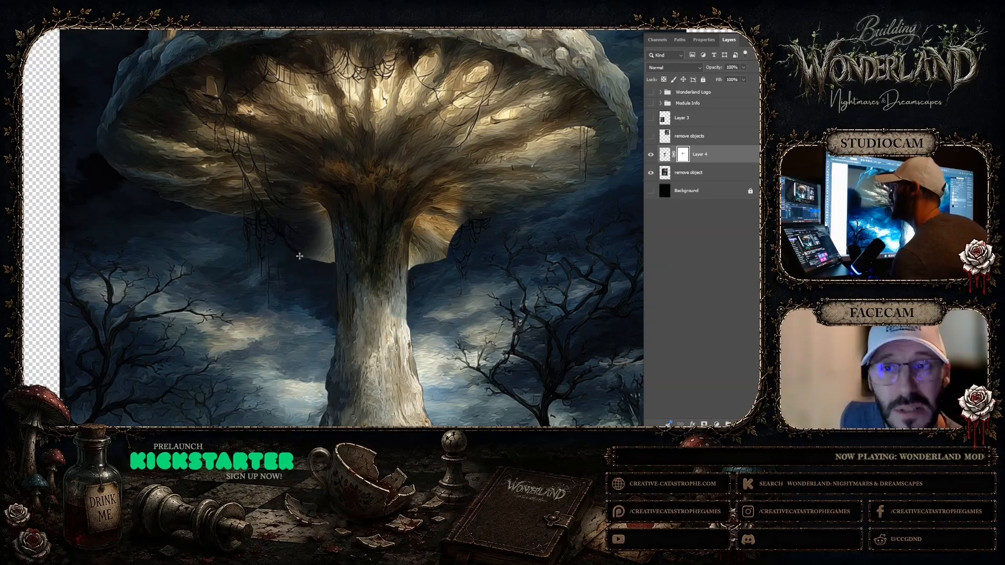
left_click_drag(333, 247, 334, 247)
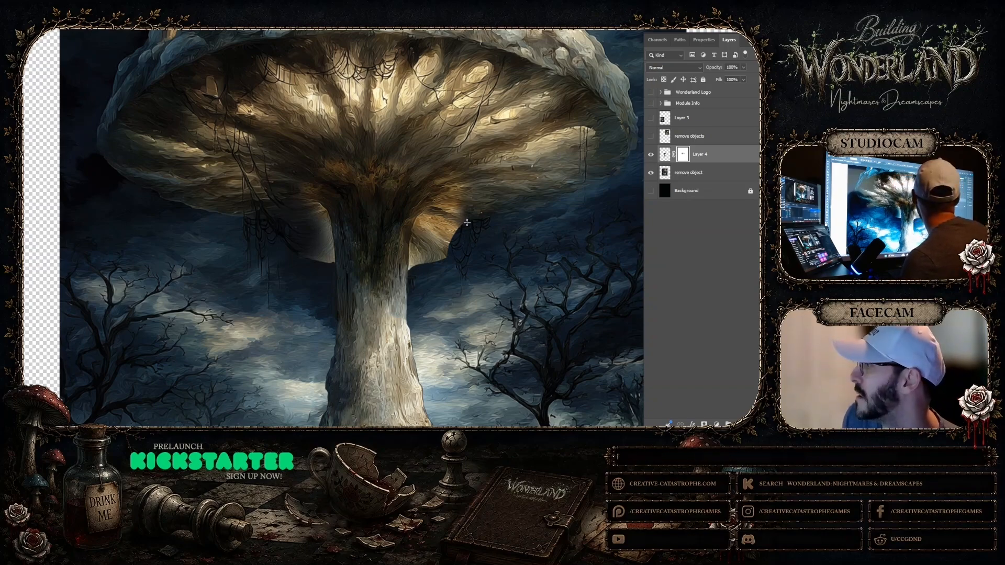
Fade the gill flap right of the stalk, the stalk-cap junction and the leftover left fringe with gradients on Layer 4's mask
left_click_drag(433, 206, 416, 226)
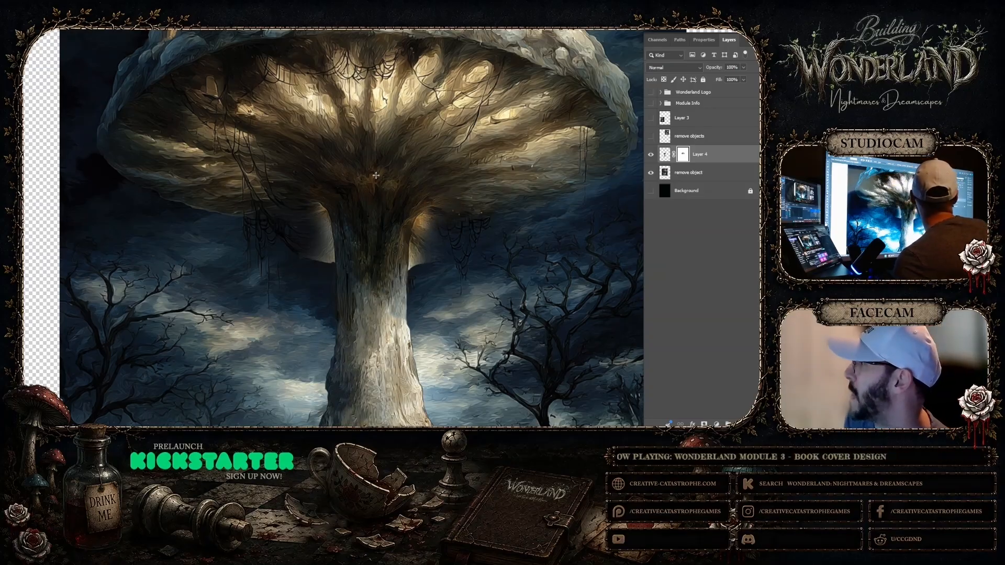
left_click_drag(378, 177, 372, 197)
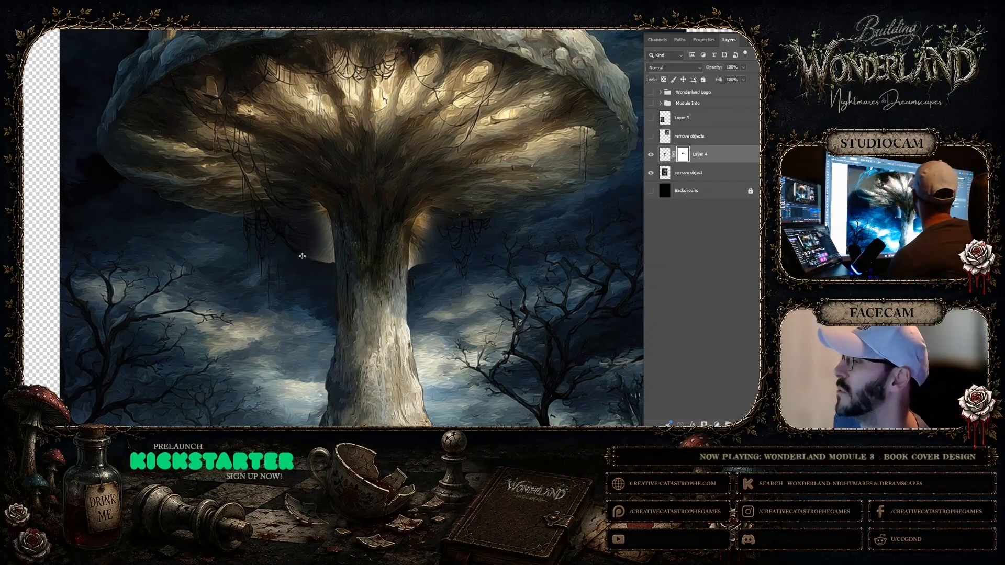
left_click_drag(302, 256, 332, 245)
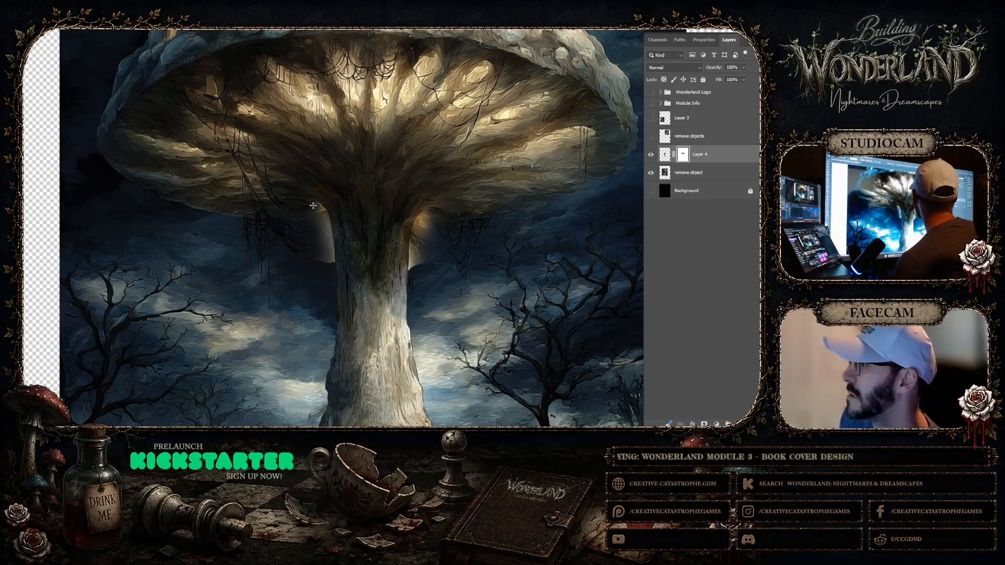
left_click_drag(312, 205, 322, 203)
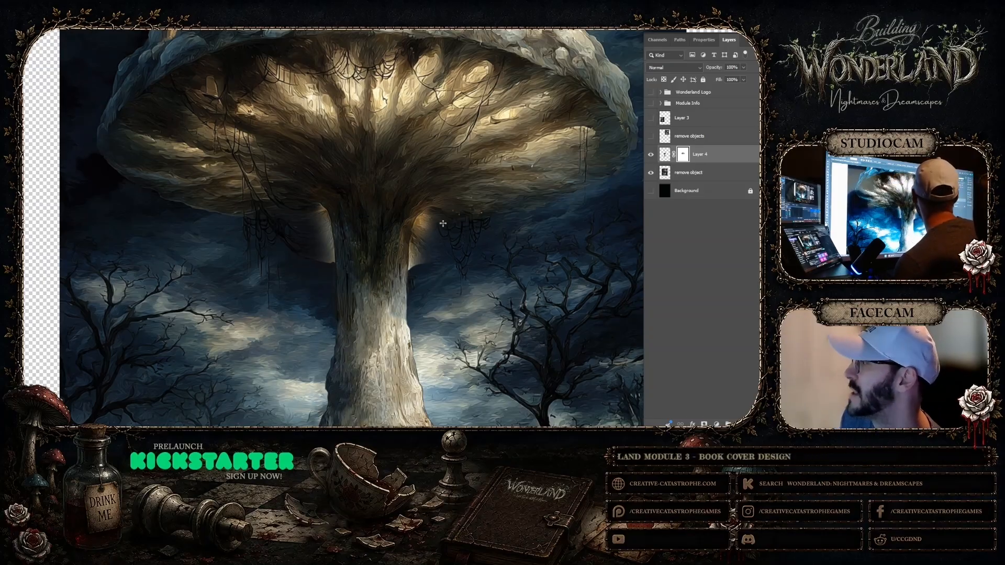
left_click_drag(437, 220, 431, 215)
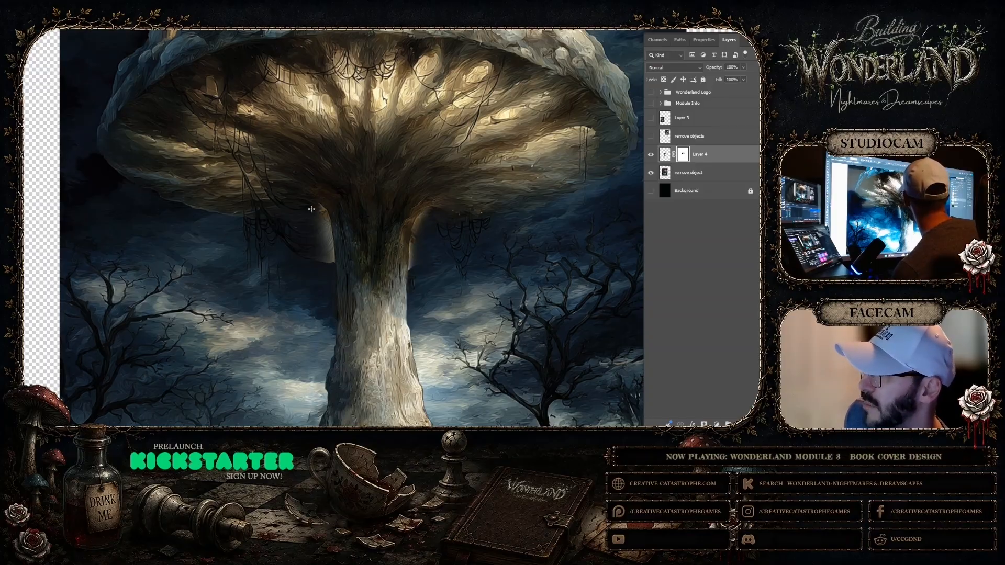
Fade the remaining pale glow along the stalk's upper left edge with tight gradients on Layer 4's mask
mouse_move(297, 220)
left_mouse_down()
mouse_move(326, 213)
mouse_move(314, 224)
left_mouse_up()
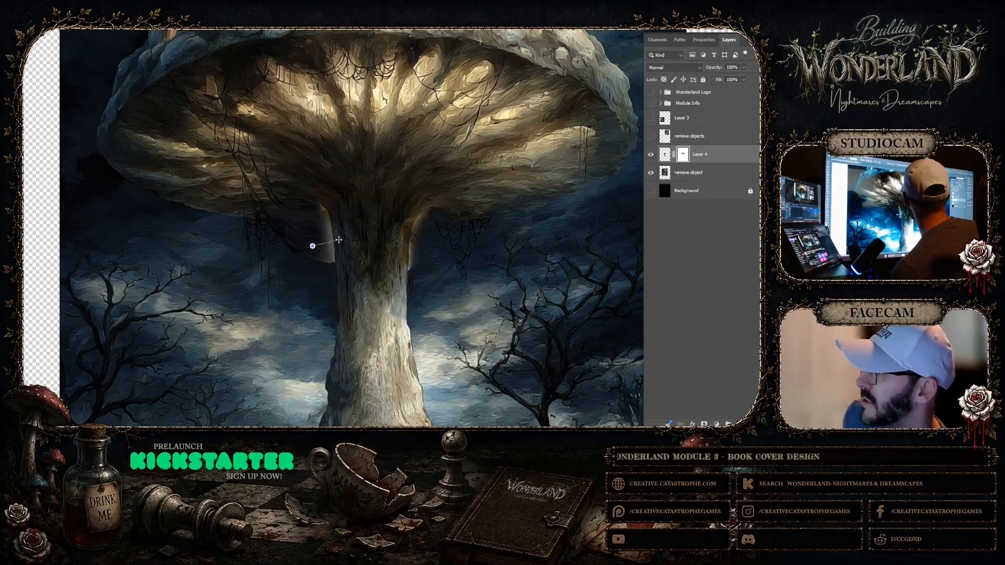
left_click_drag(312, 246, 335, 242)
left_click_drag(312, 256, 330, 259)
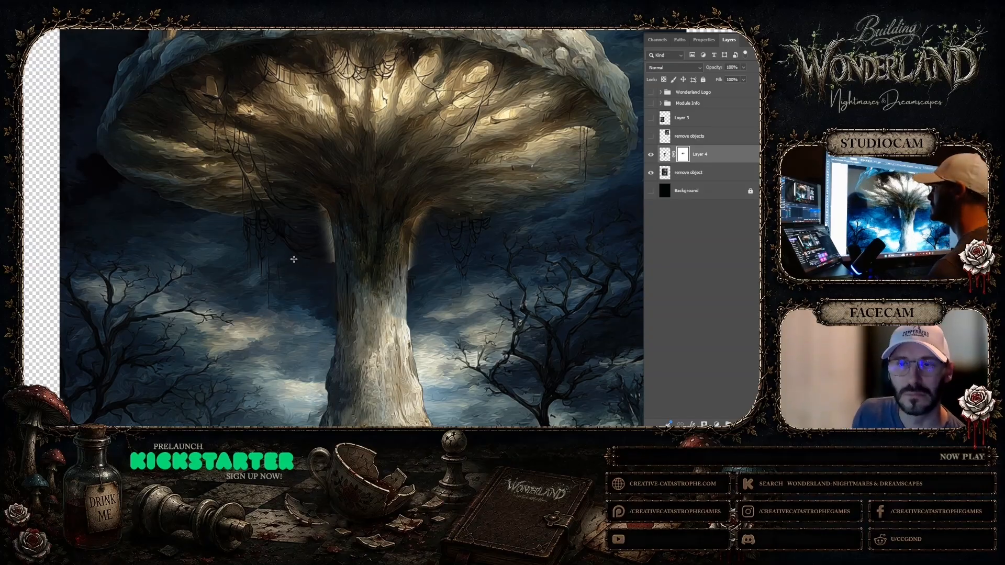
Toggle Layer 4's visibility to compare the blended stalk with the original beneath, and select the "remove object" layer
left_click(651, 155)
left_click(651, 155)
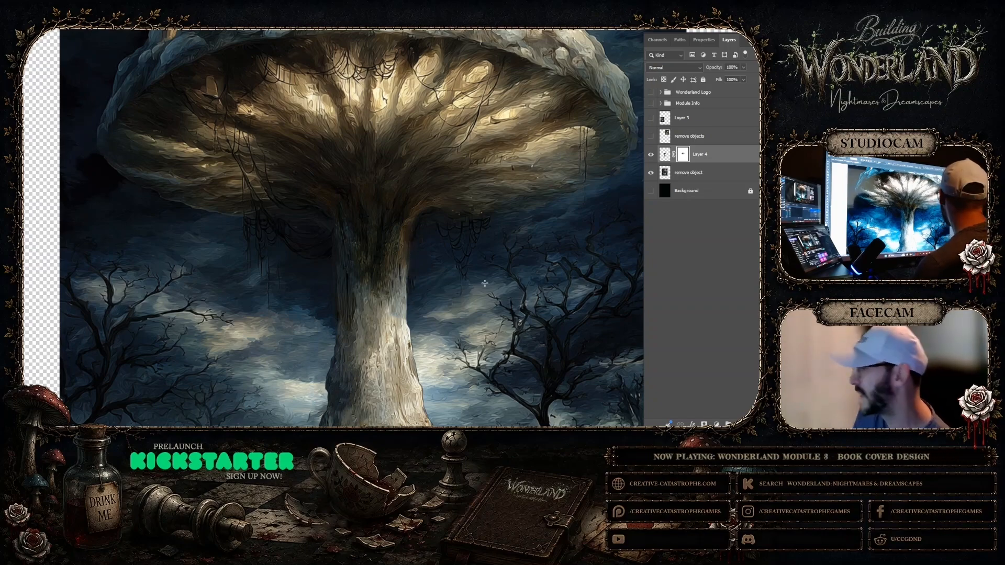
left_click(651, 155)
key("alt+bracketleft")
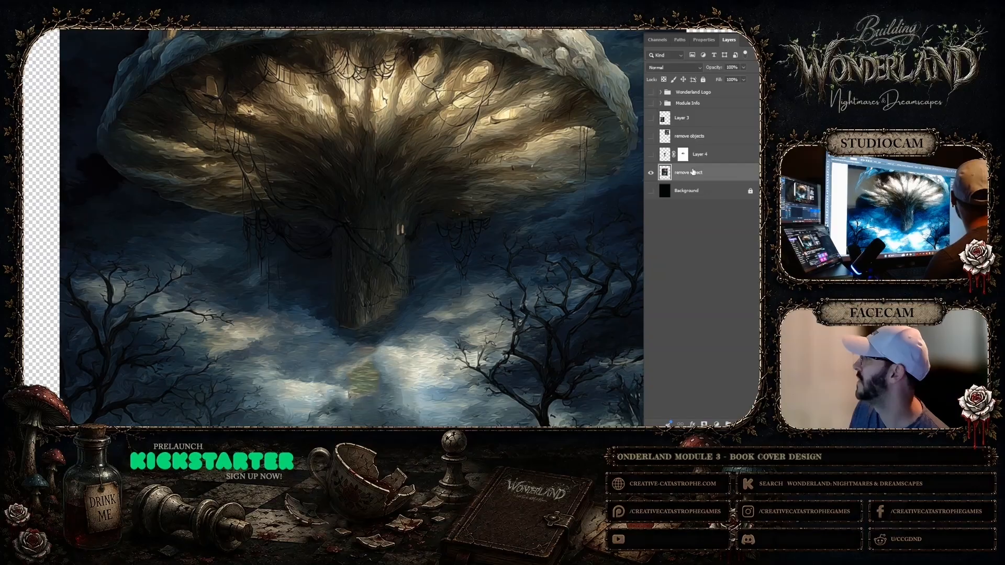
left_click(651, 155)
left_click(651, 155)
left_click(651, 155)
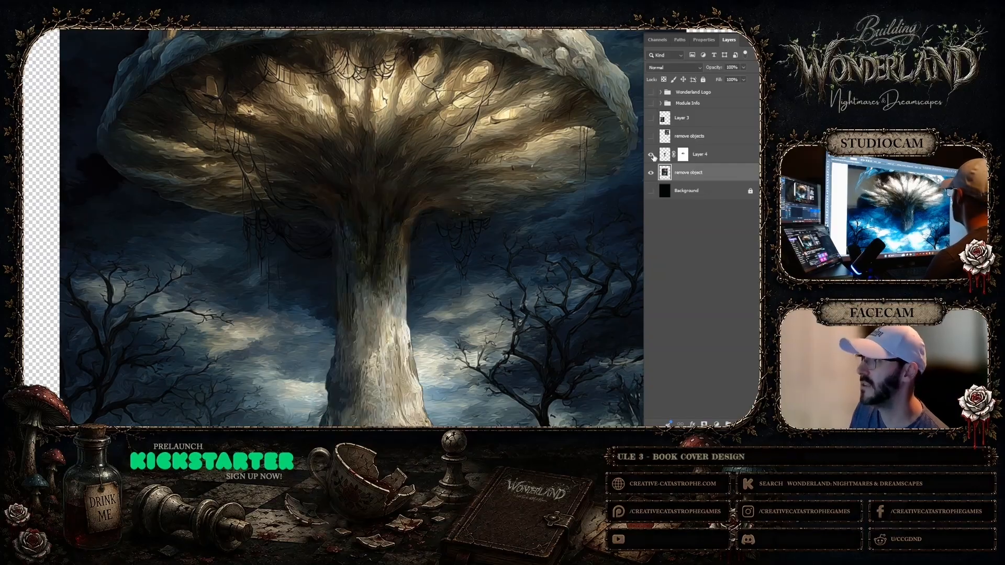
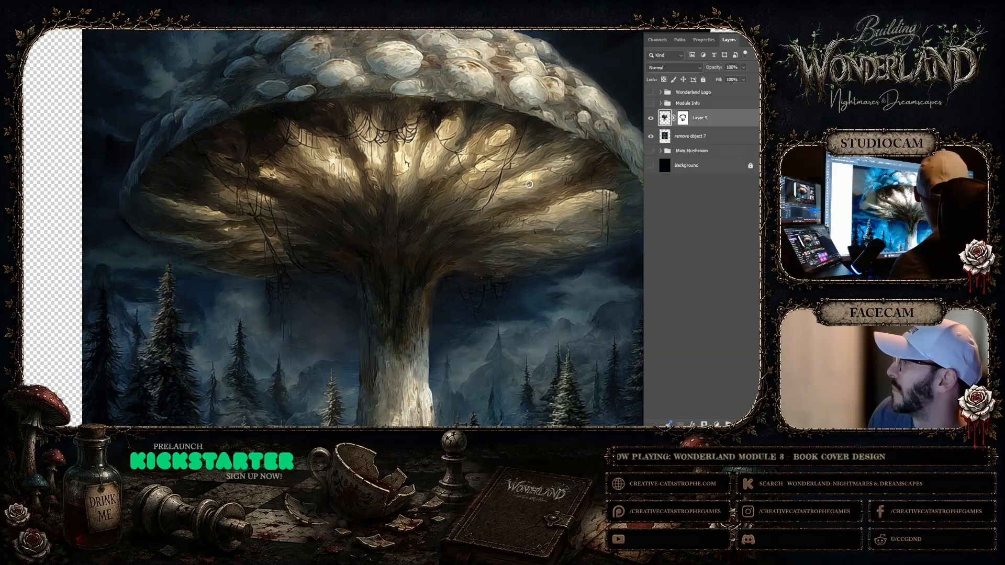
left_click_drag(528, 183, 522, 185)
key("ctrl+z")
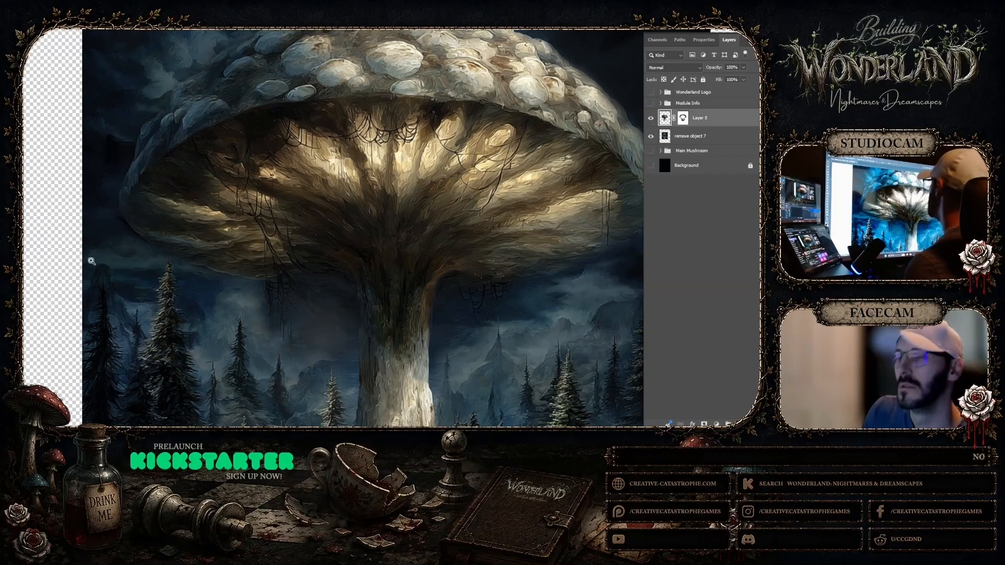
right_click(306, 199)
left_click(315, 213)
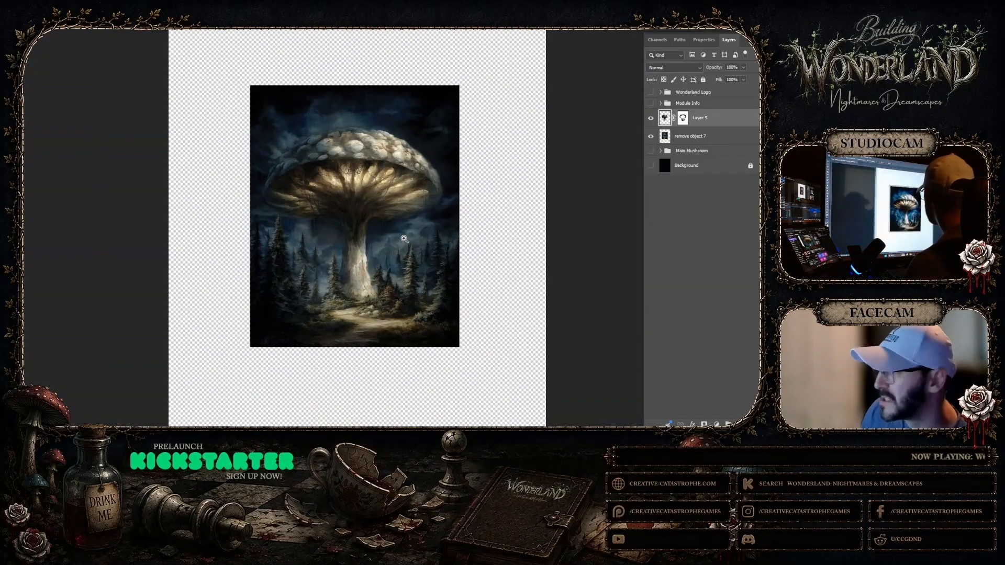
key("ctrl+t")
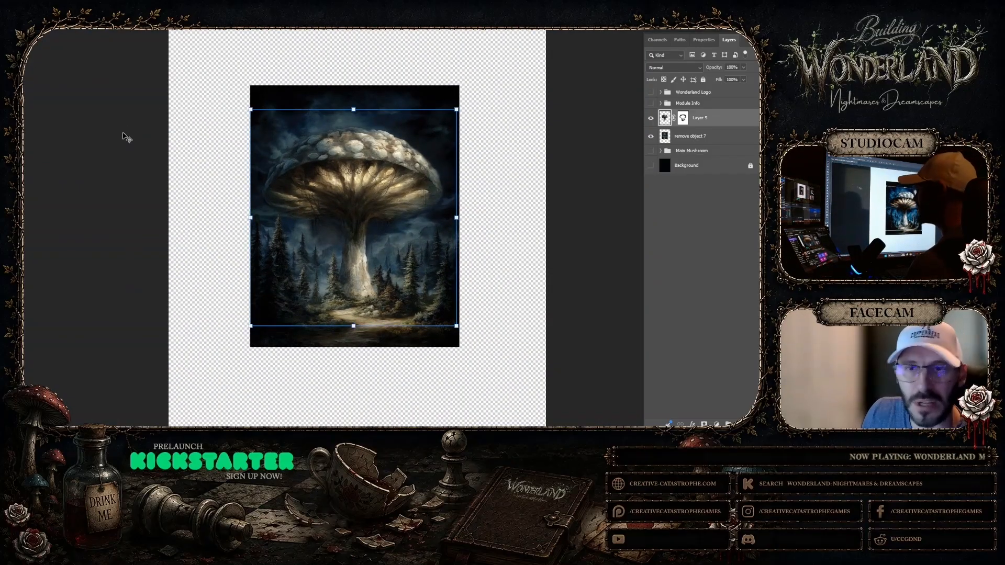
left_click(594, 214)
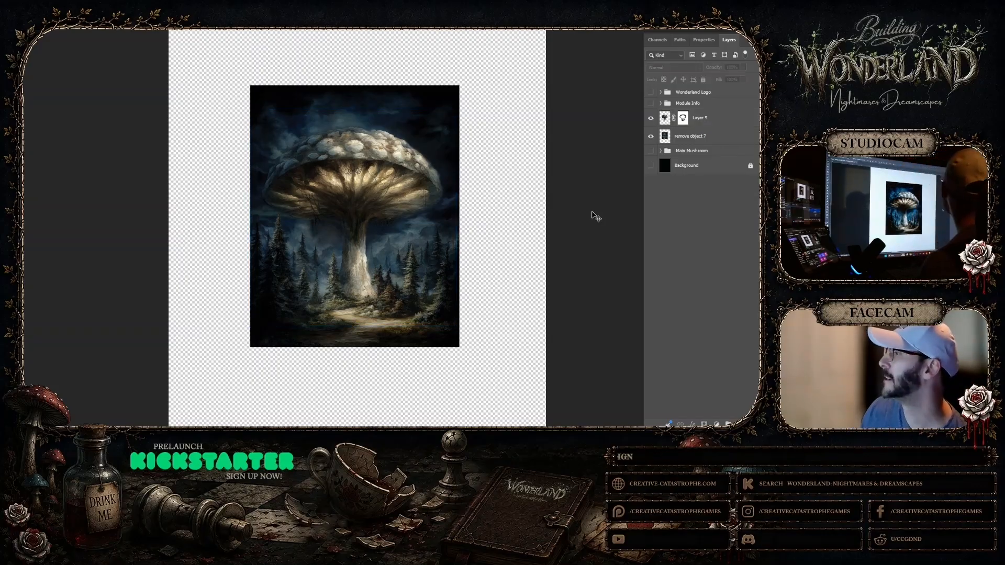
left_click(386, 182)
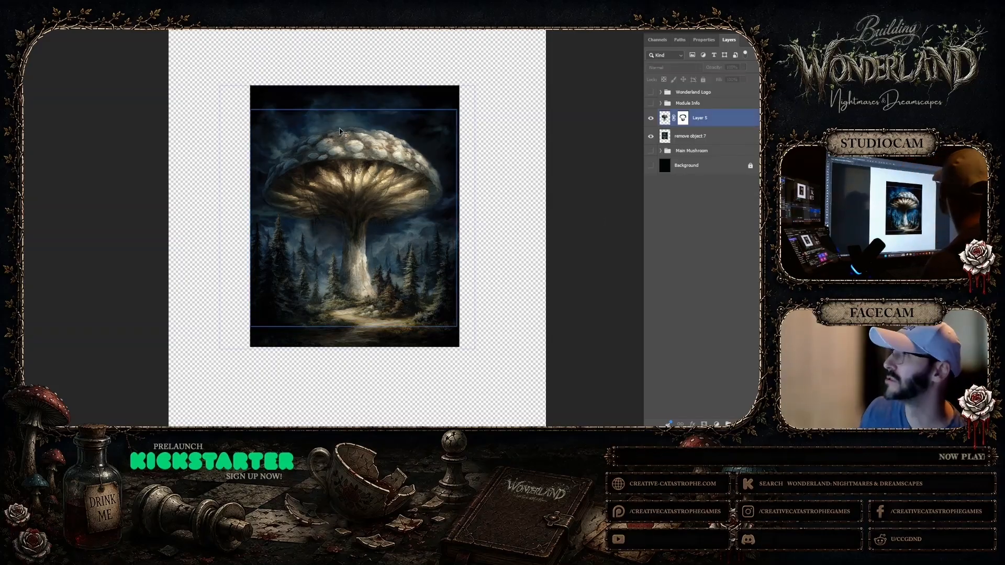
left_click(483, 177)
left_click(673, 120)
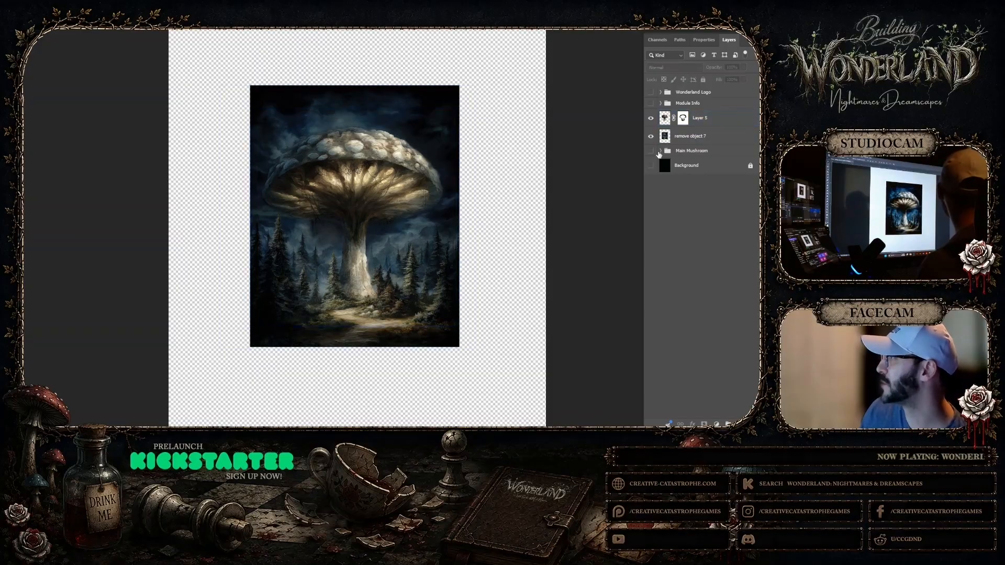
Hide and show Layer 5 and the "remove object 7" layer to check what each contributes to the mushroom composite
left_click(650, 152, "alt")
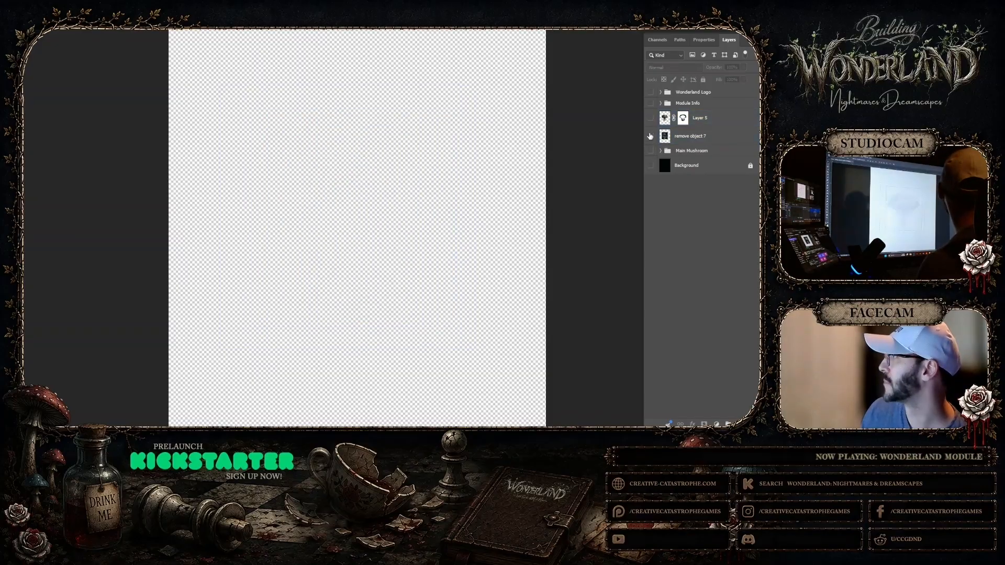
left_click(650, 152)
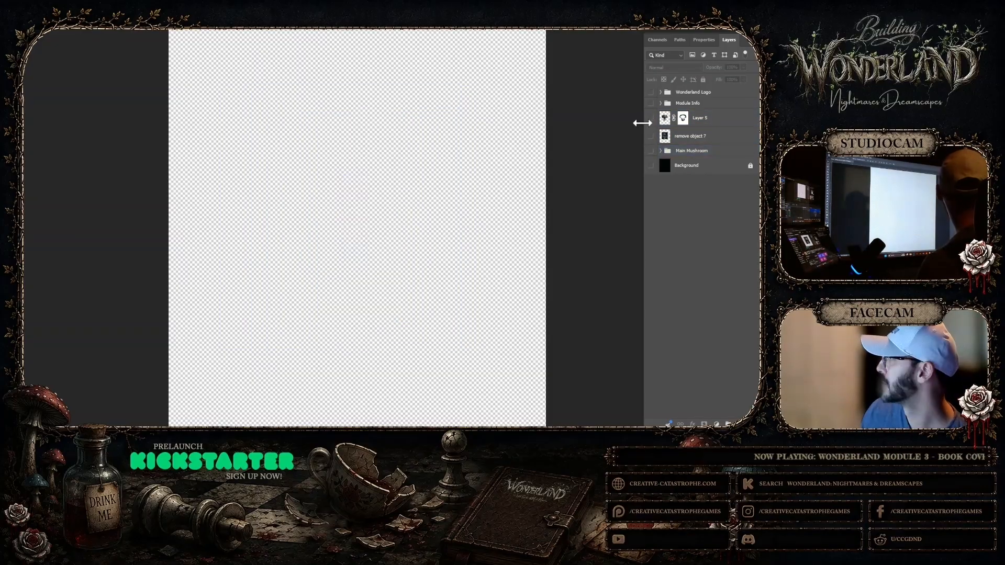
left_click(650, 119)
left_click(651, 135)
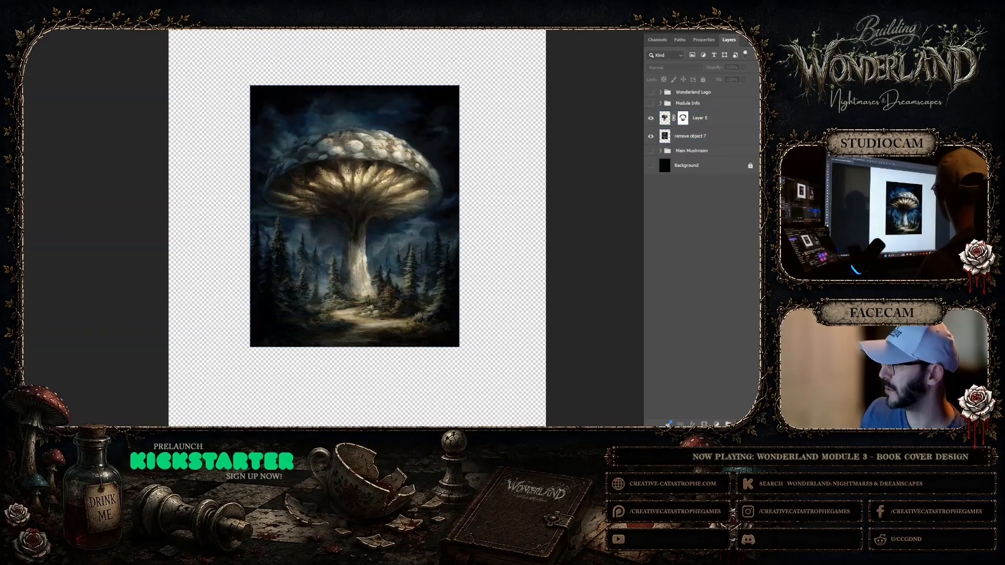
Switch to Midjourney and inspect the mushroom tower with a castle around its base and the dark-capped one with small side mushrooms
left_click(482, 416)
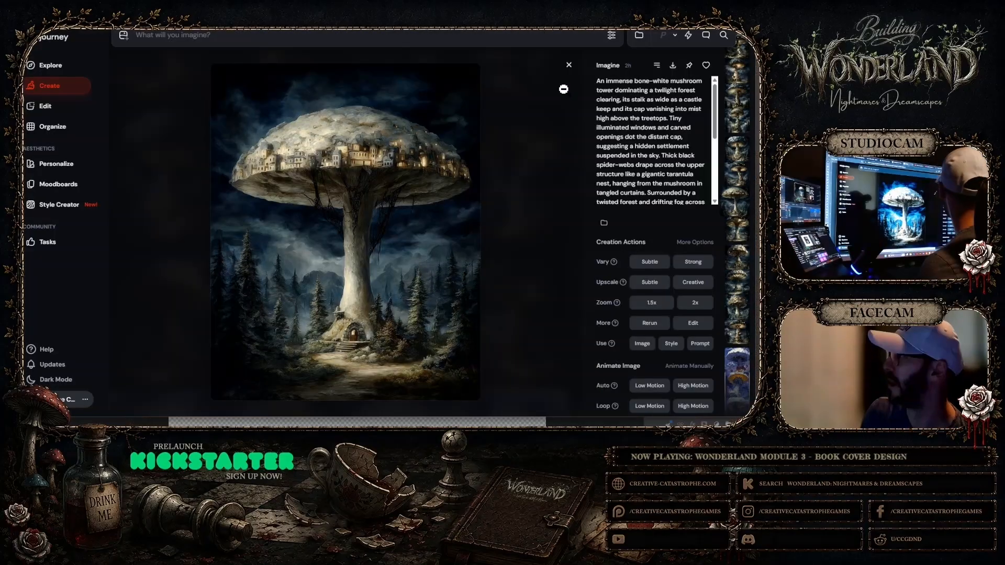
left_click(567, 65)
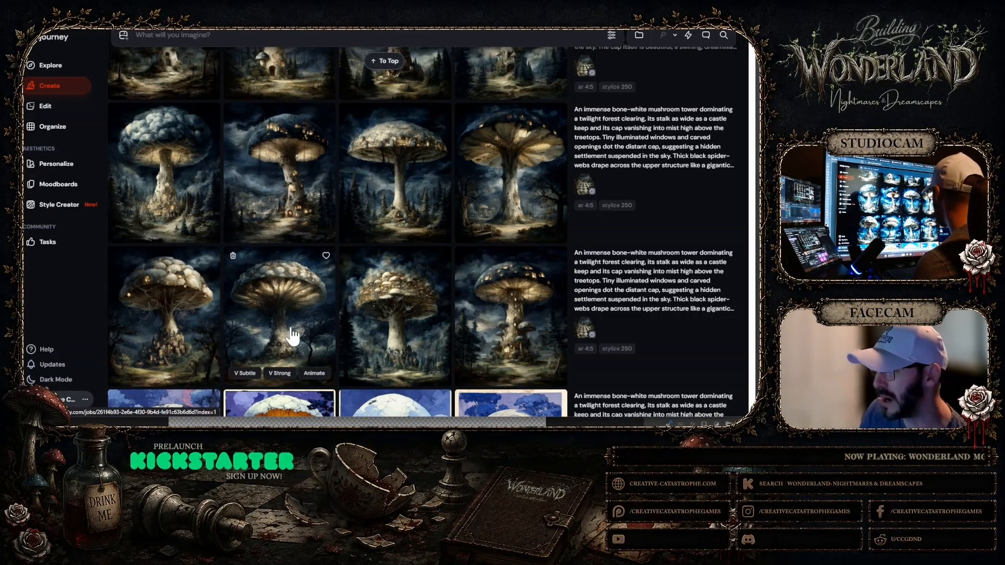
left_click(169, 318)
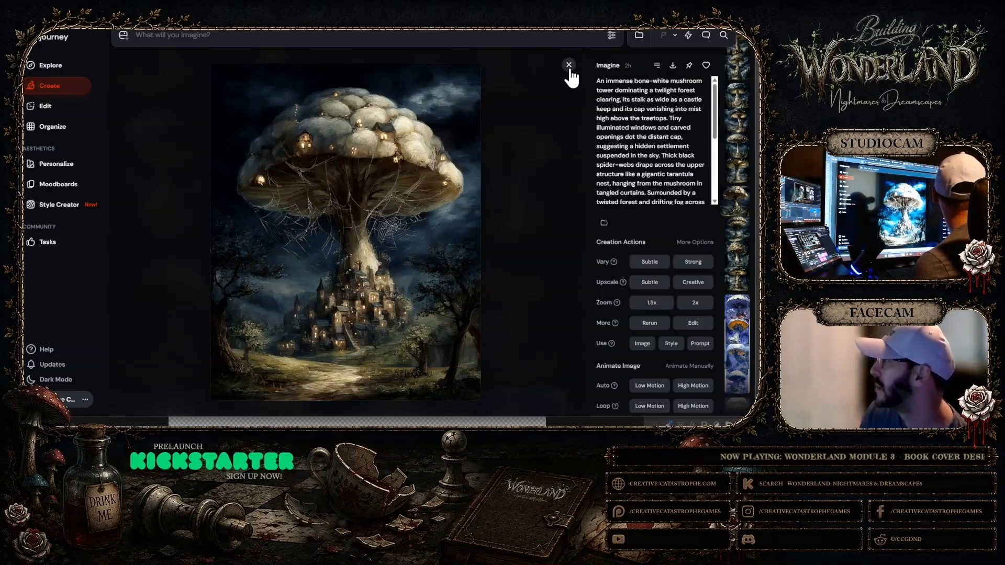
left_click(569, 65)
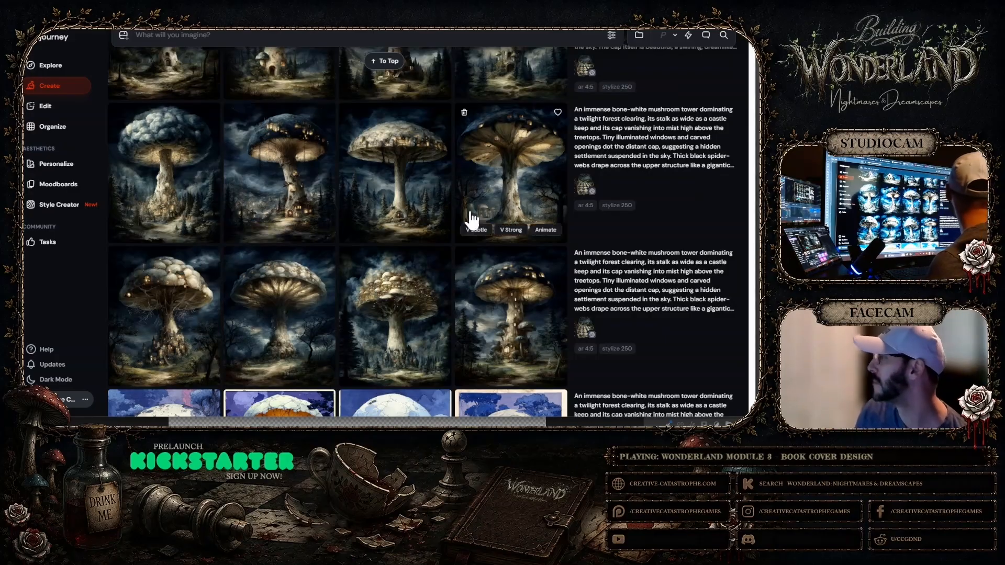
left_click(487, 277)
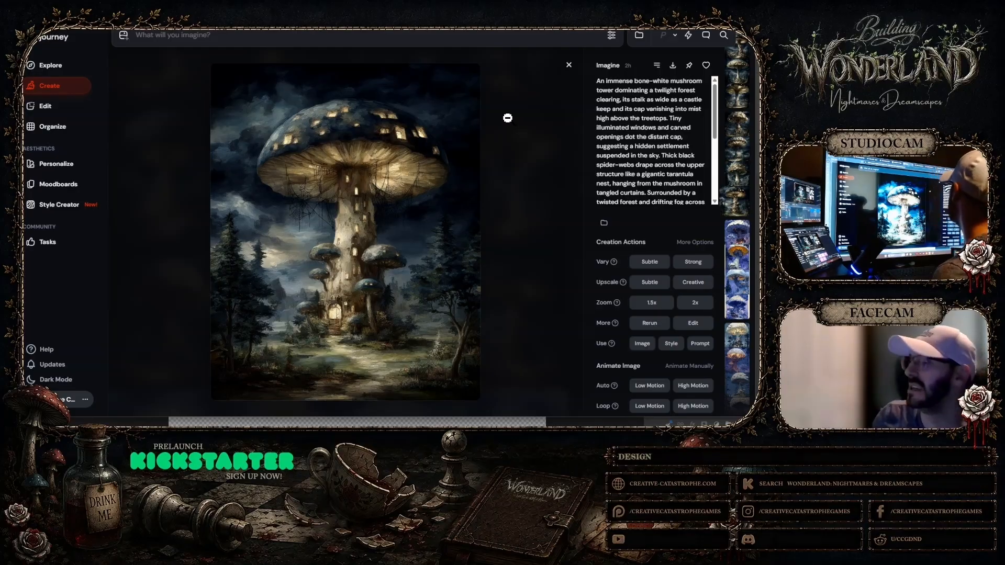
left_click(567, 65)
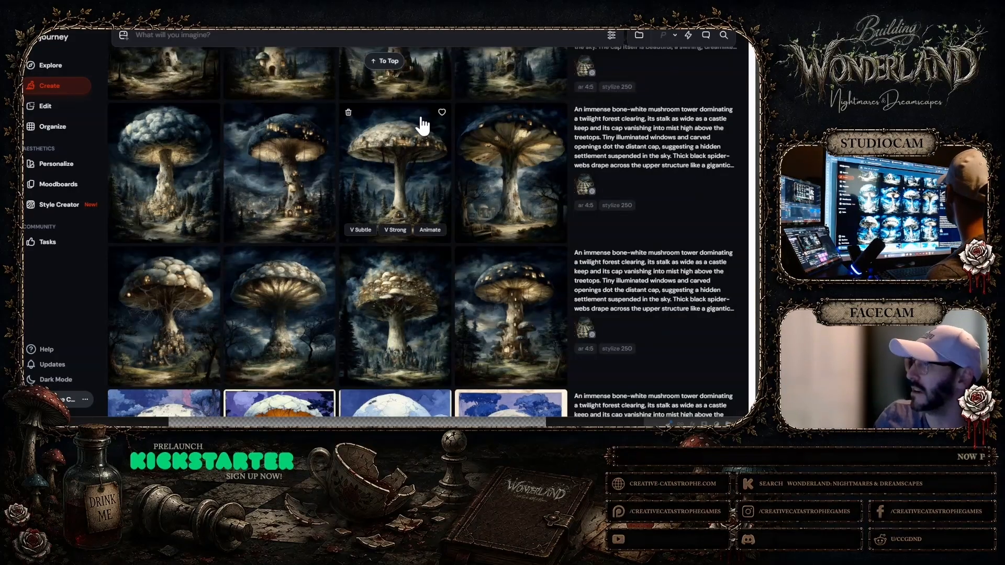
Examine the blue-capped tower with turrets along its stalk, and browse the other rows of generated mushroom towers for candidates
scroll(419, 128, "down", 2)
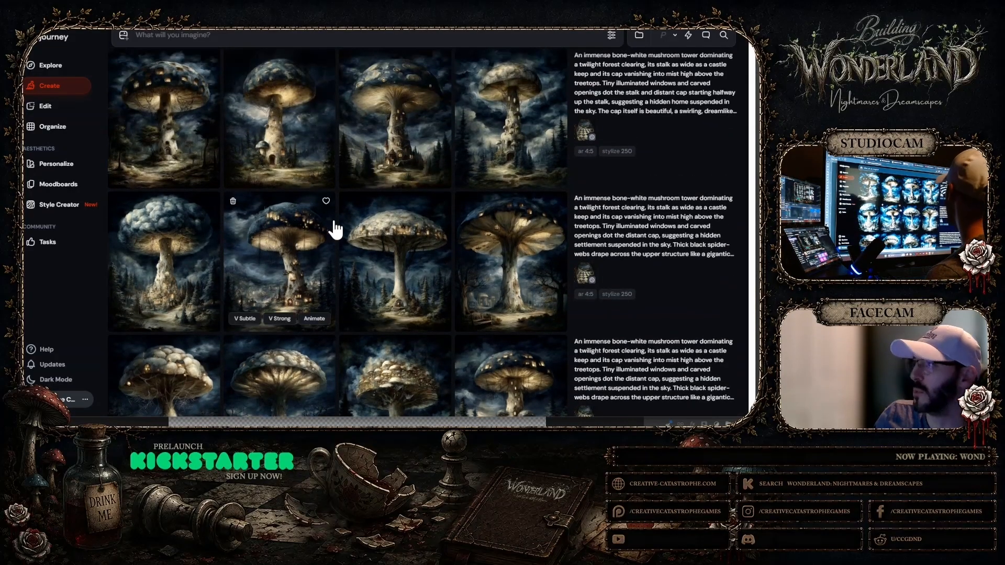
left_click(405, 136)
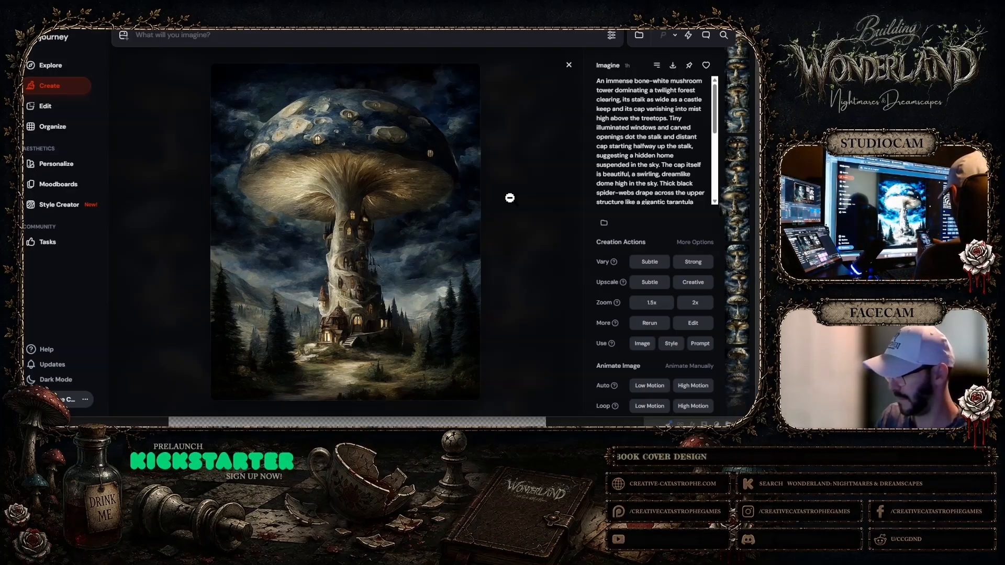
left_click(569, 65)
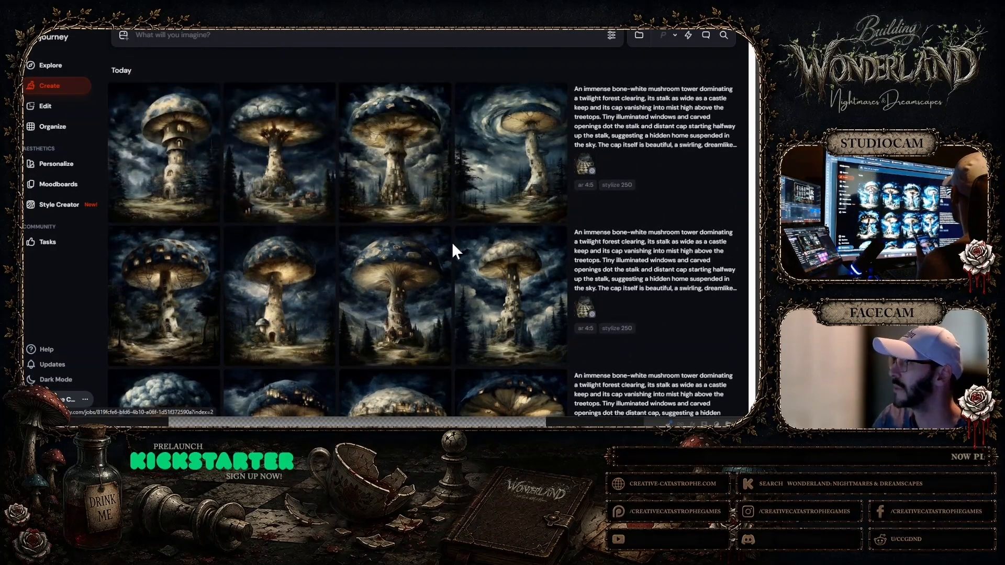
scroll(442, 241, "down", 3)
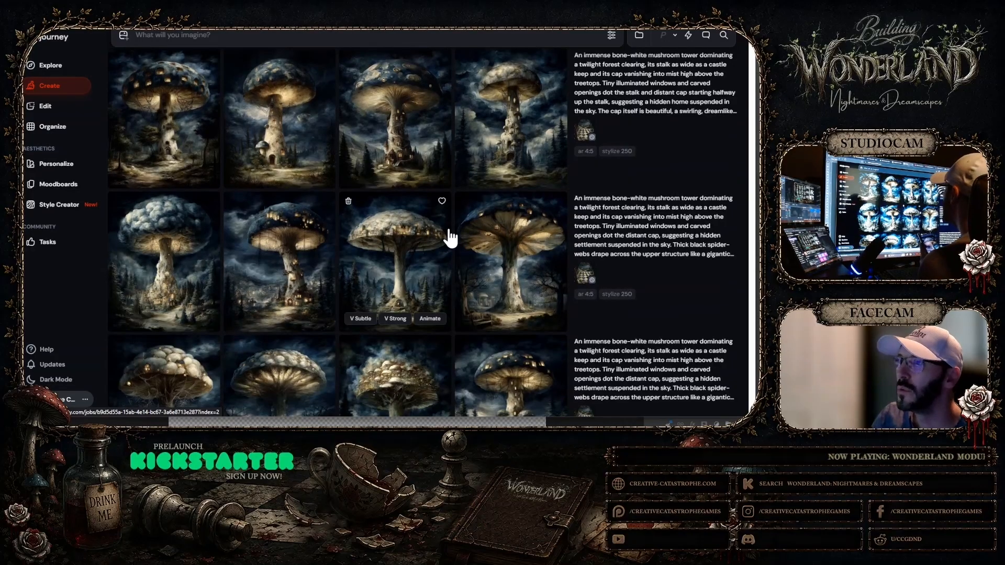
scroll(449, 238, "down", 4)
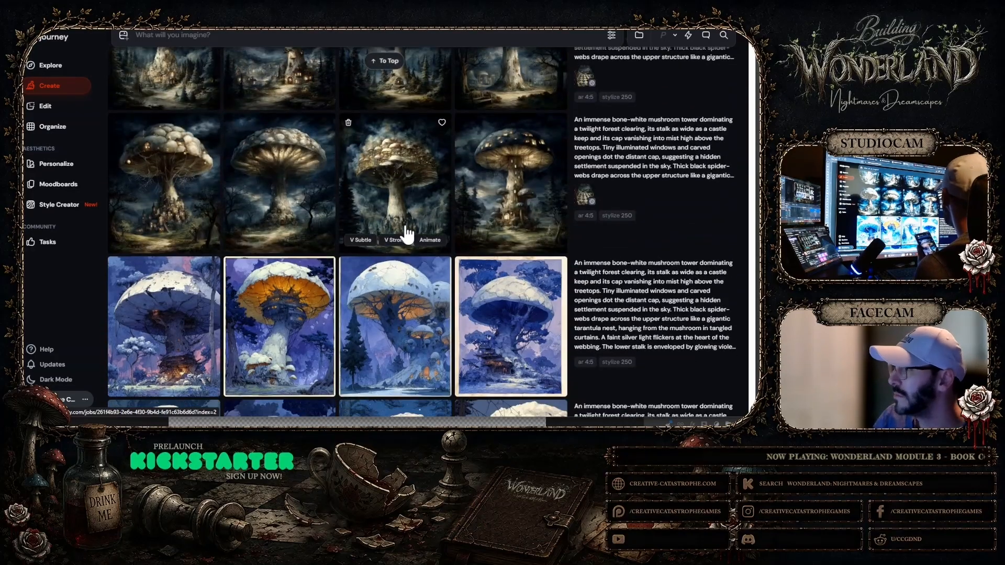
scroll(412, 237, "up", 1)
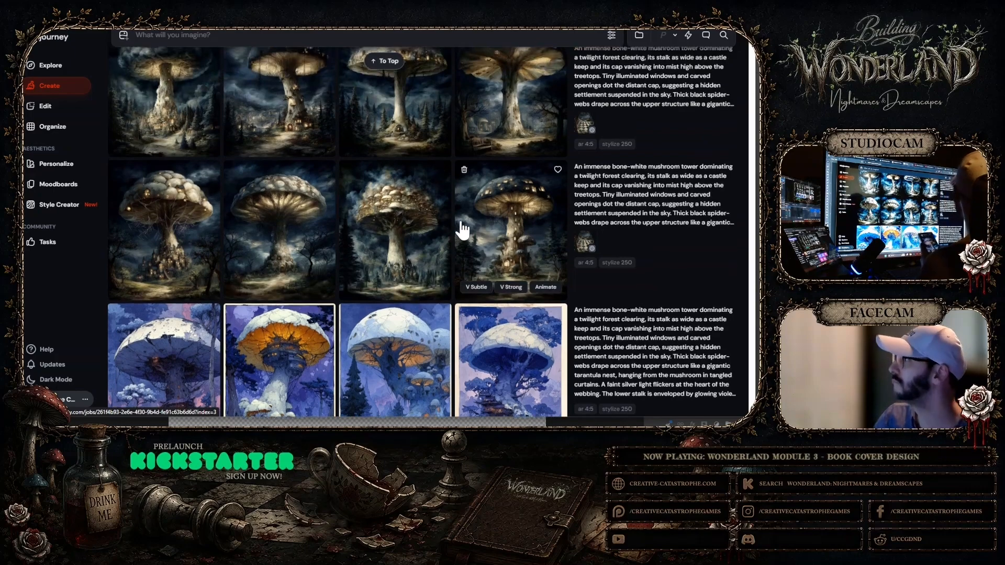
scroll(460, 233, "up", 2)
scroll(458, 234, "up", 1)
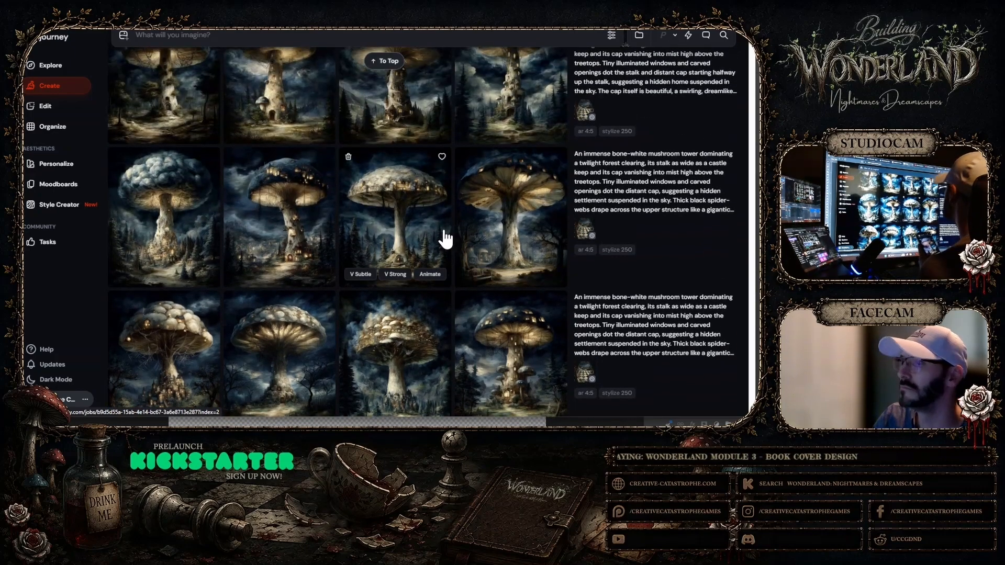
Inspect the cloud-capped tower, the slender pale tower with windows up its stalk, and the glowing tower above a village
left_click(180, 220)
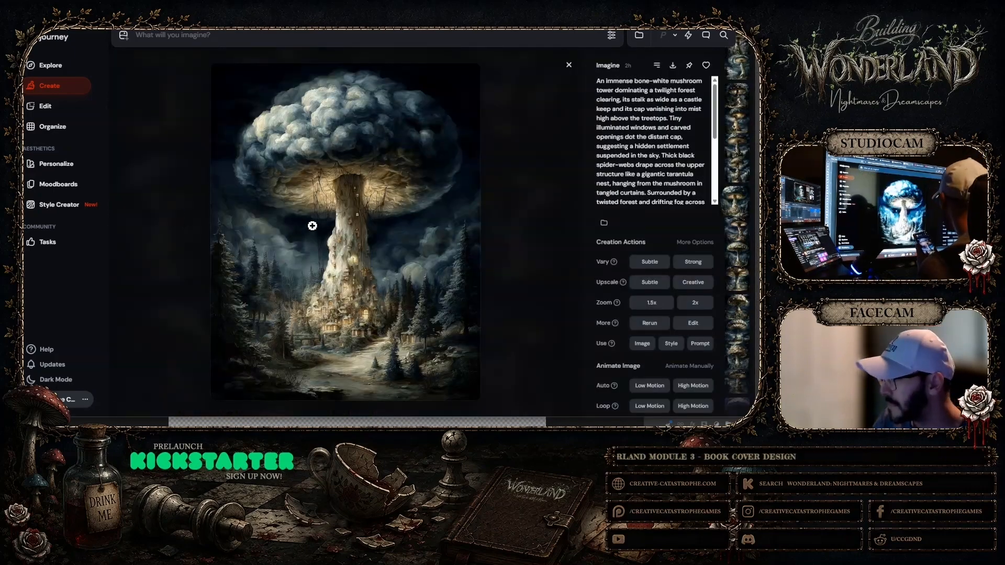
left_click(568, 65)
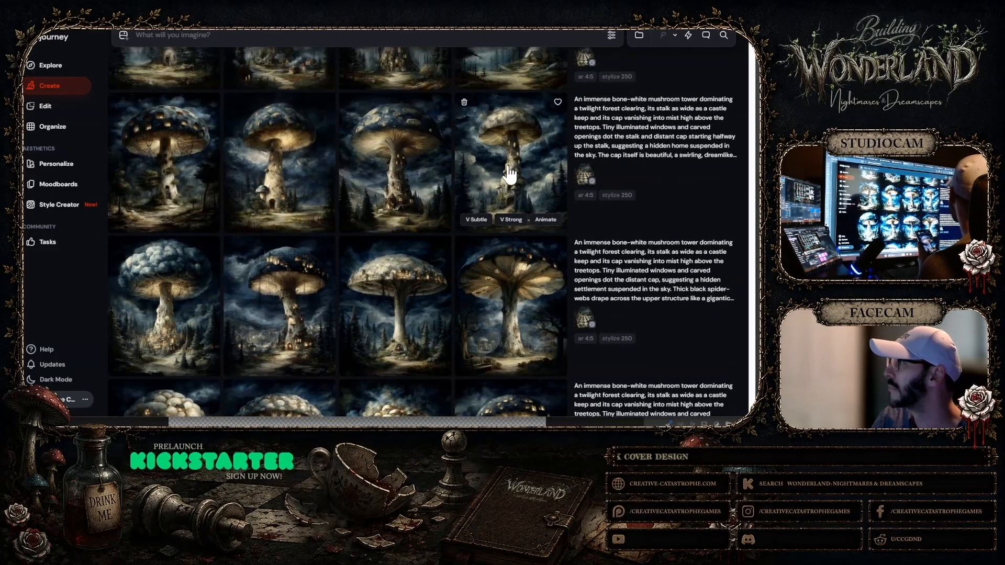
left_click(507, 152)
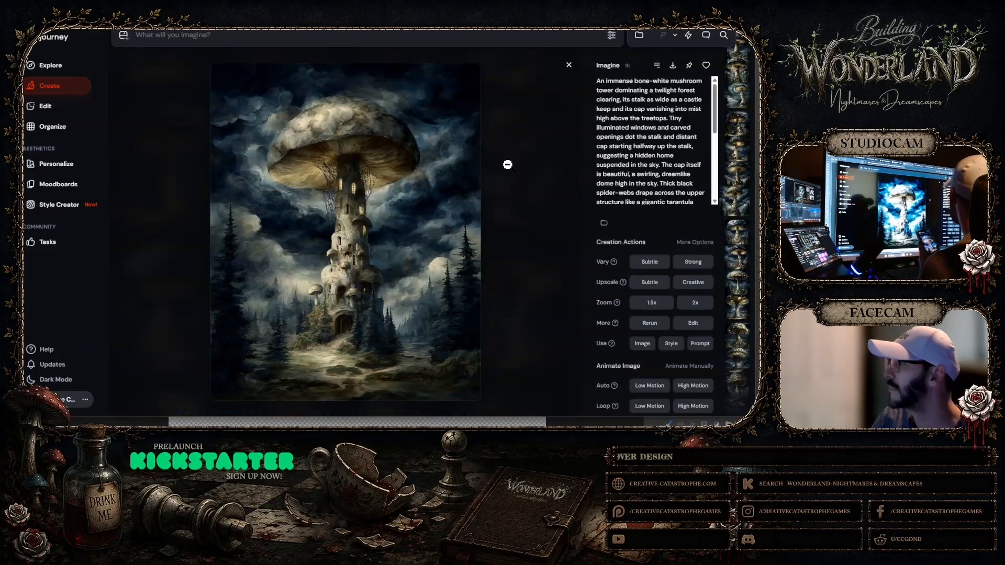
left_click(569, 65)
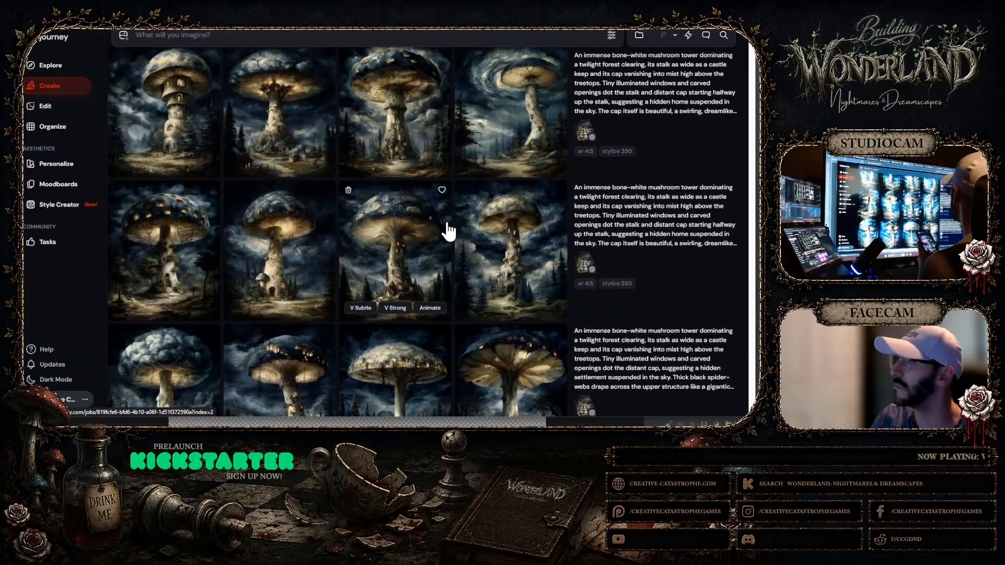
left_click(288, 170)
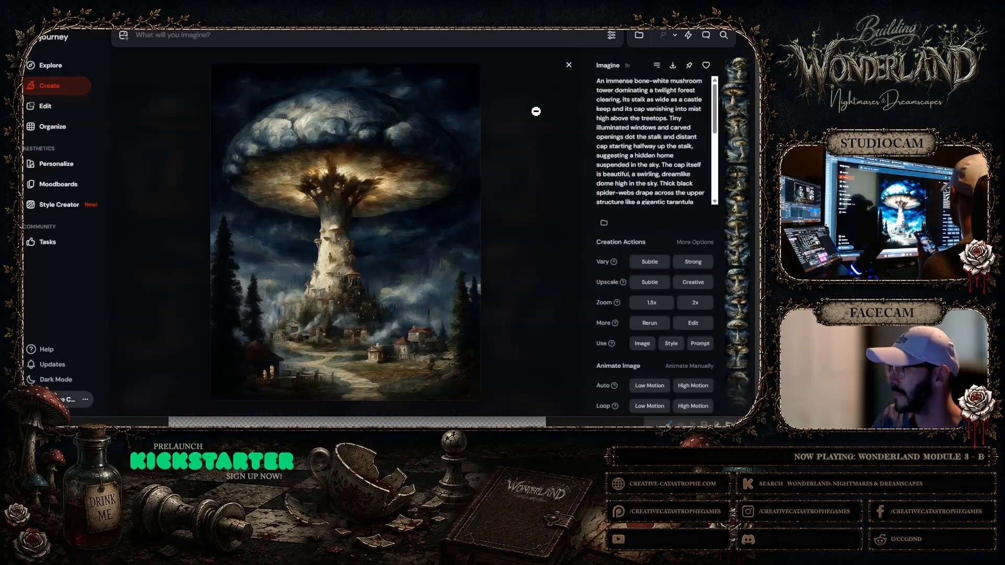
left_click(569, 65)
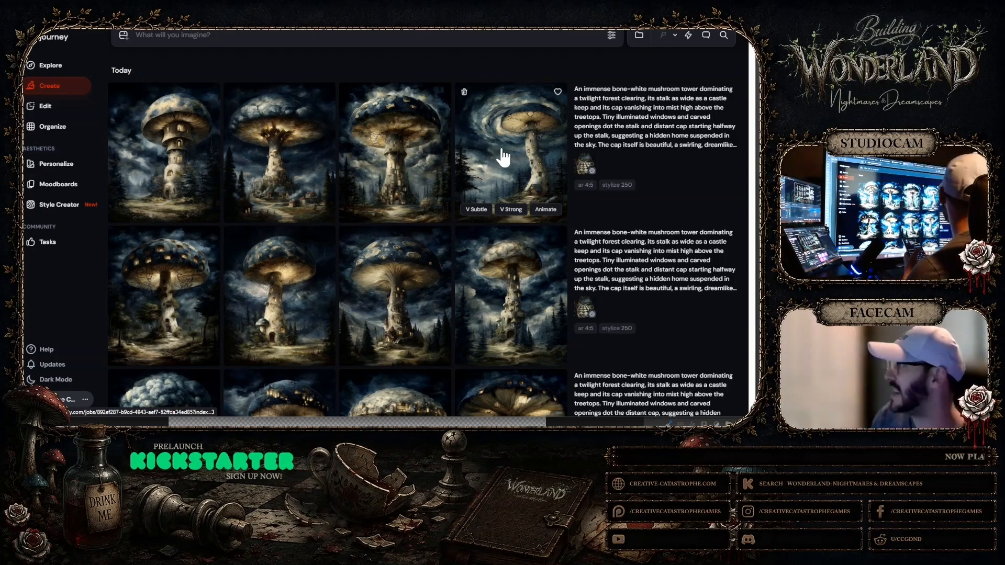
Generate subtle variations of the dark-capped mushroom tower that has lit windows and small side mushrooms
scroll(502, 157, "down", 5)
left_click(503, 271)
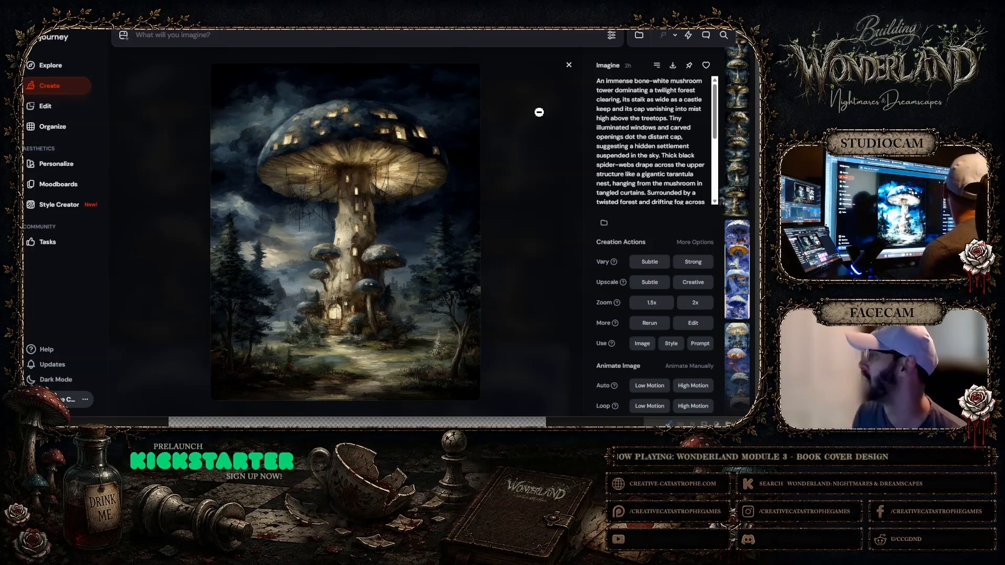
left_click(655, 265)
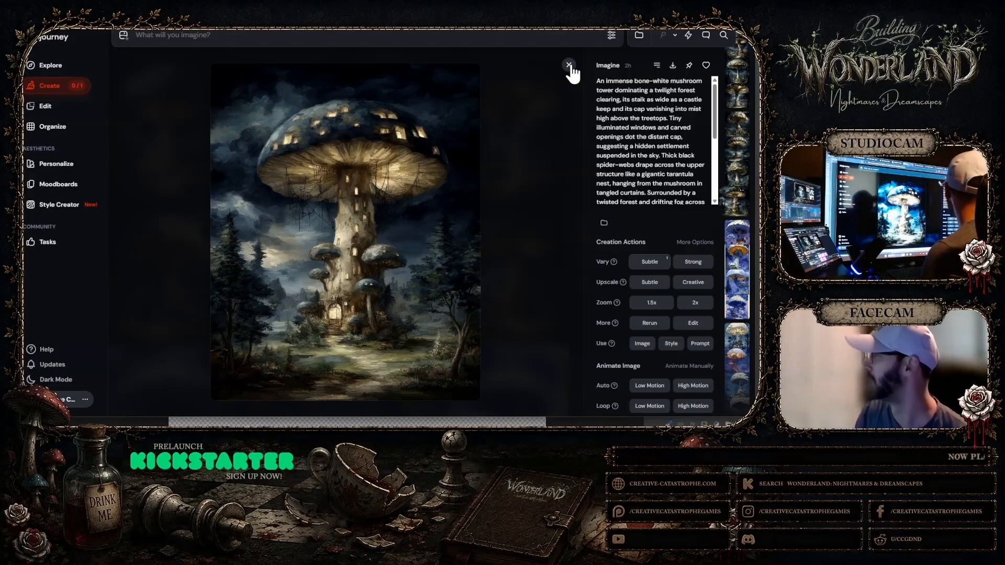
left_click(569, 65)
scroll(566, 153, "up", 5)
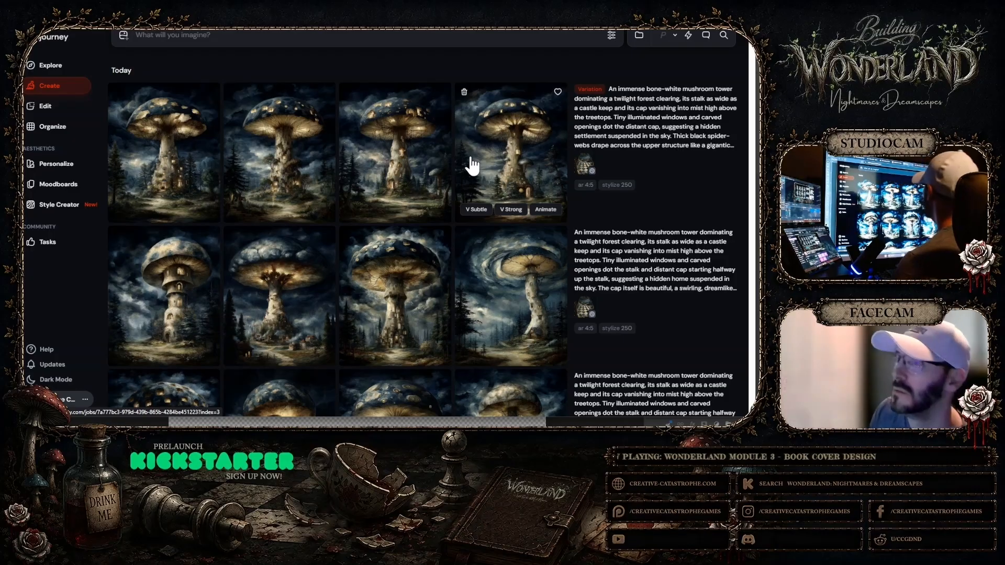
Inspect the first two new variations one by one, enlarging the second to full view to check its details
left_click(175, 168)
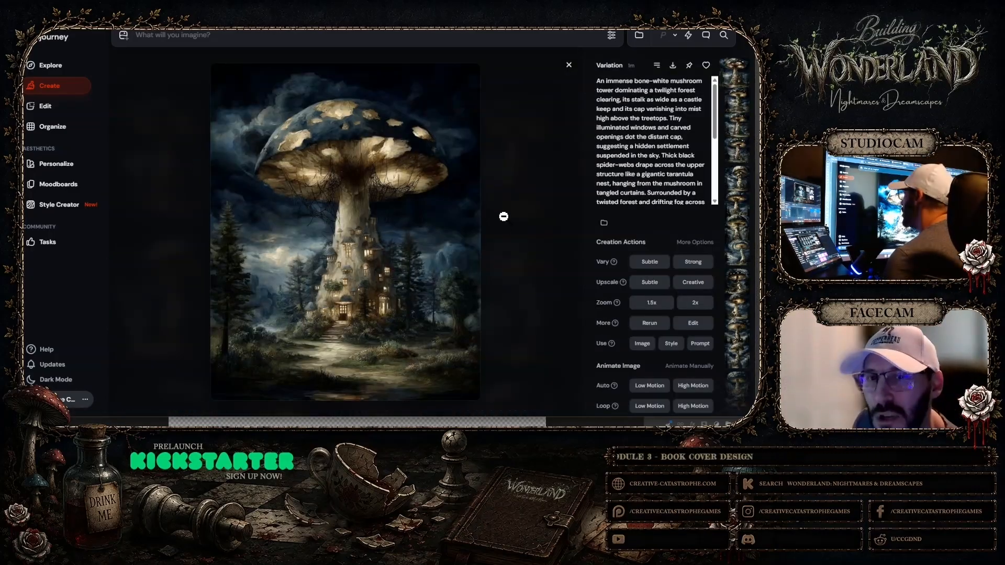
left_click(569, 65)
left_click(316, 131)
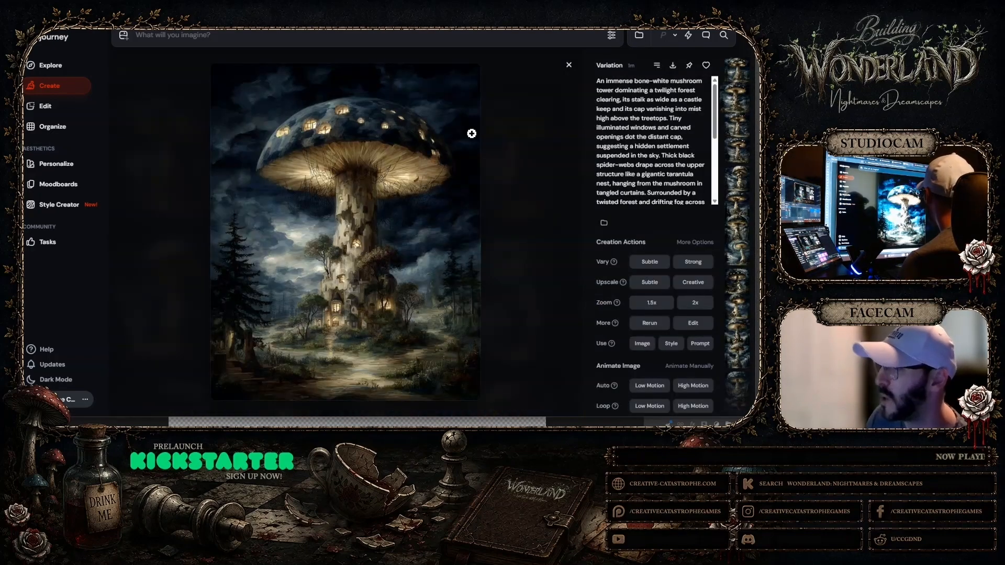
left_click(418, 219)
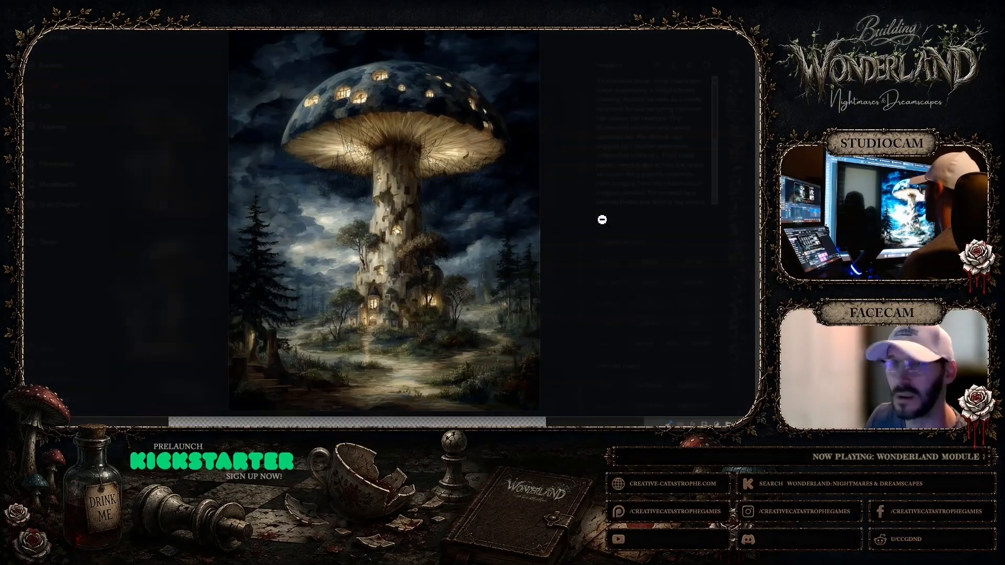
left_click(740, 34)
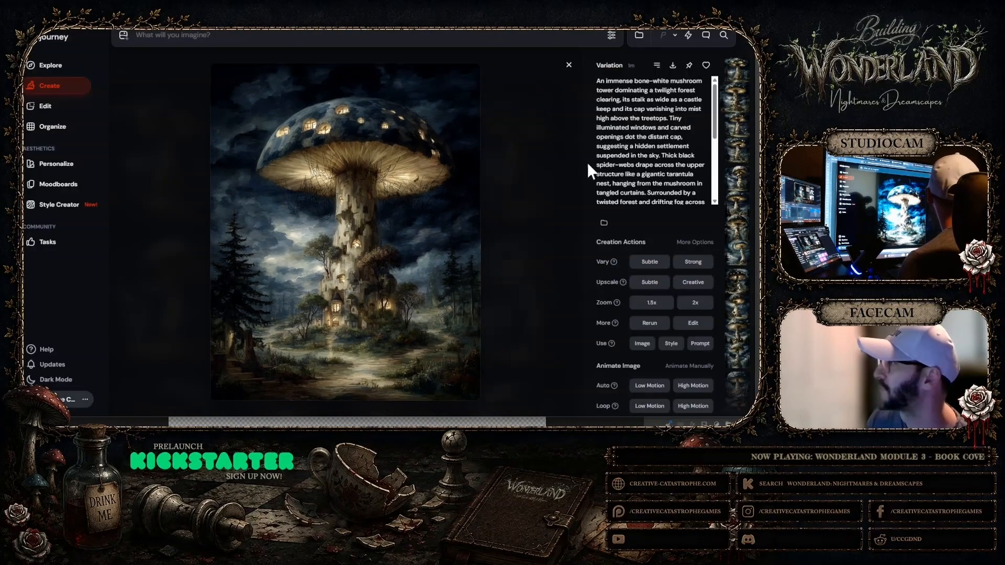
Inspect the third new variation at full view, and open the fourth one to compare its tower and lit windows
left_click(570, 65)
left_click(426, 161)
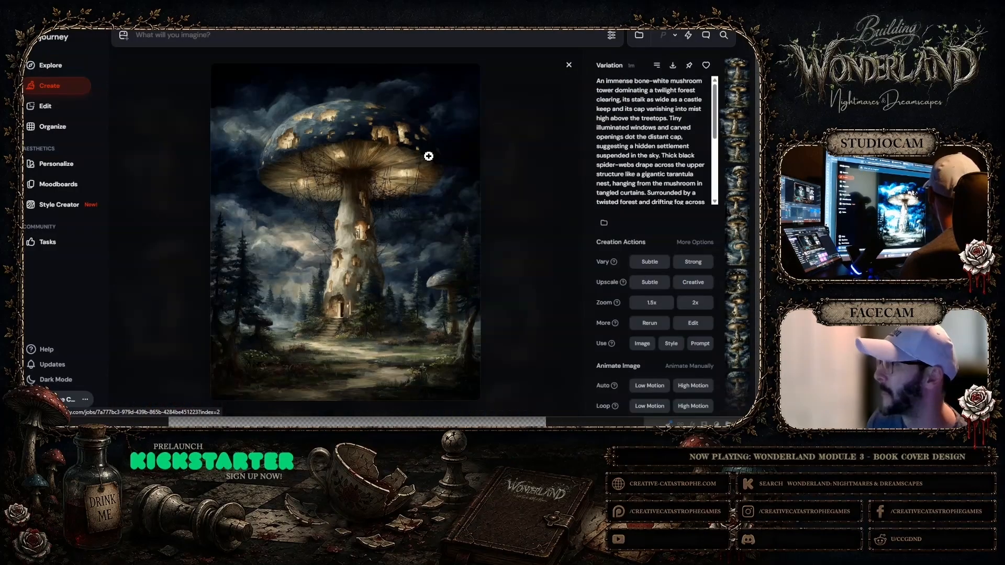
left_click(386, 251)
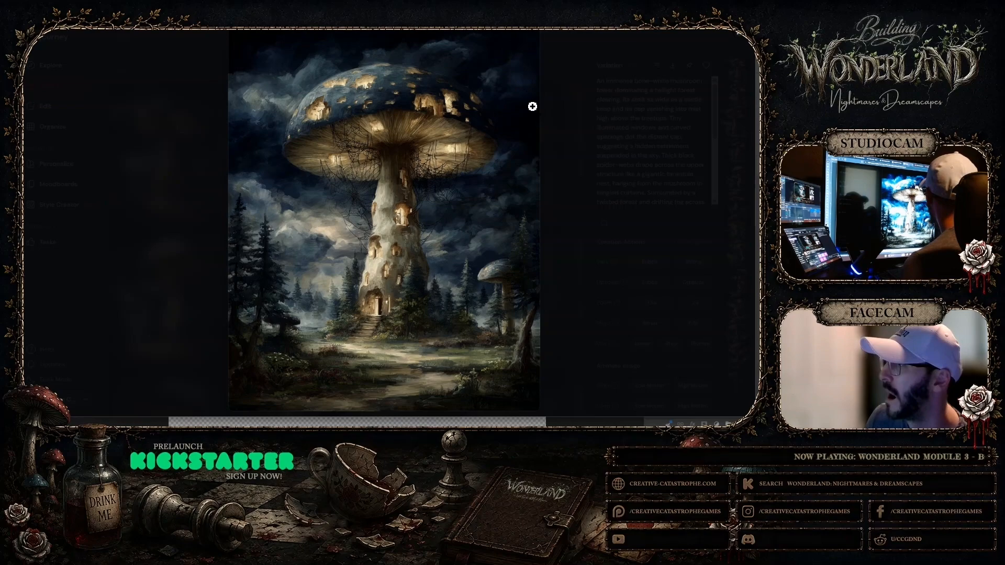
left_click(725, 37)
left_click(573, 68)
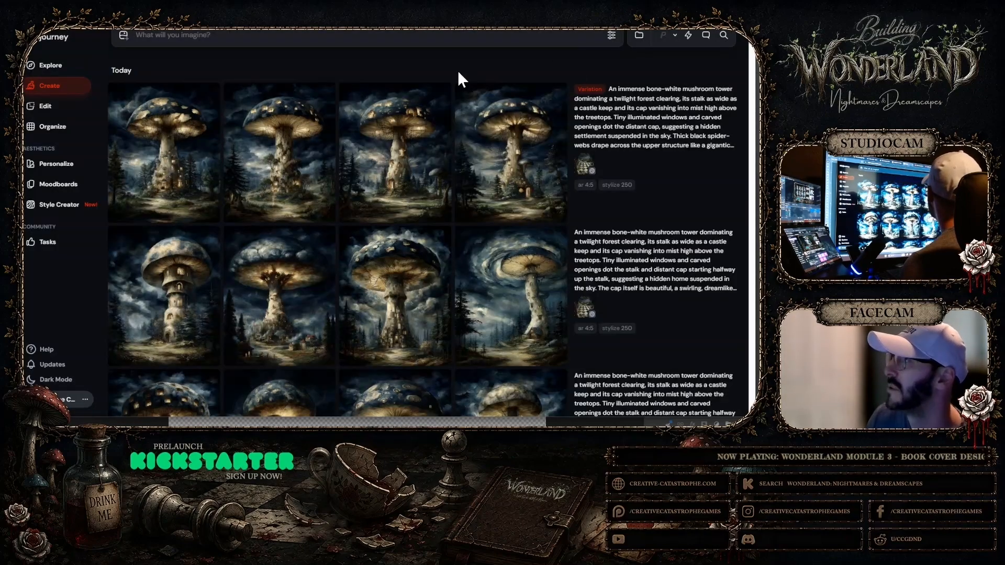
left_click(504, 156)
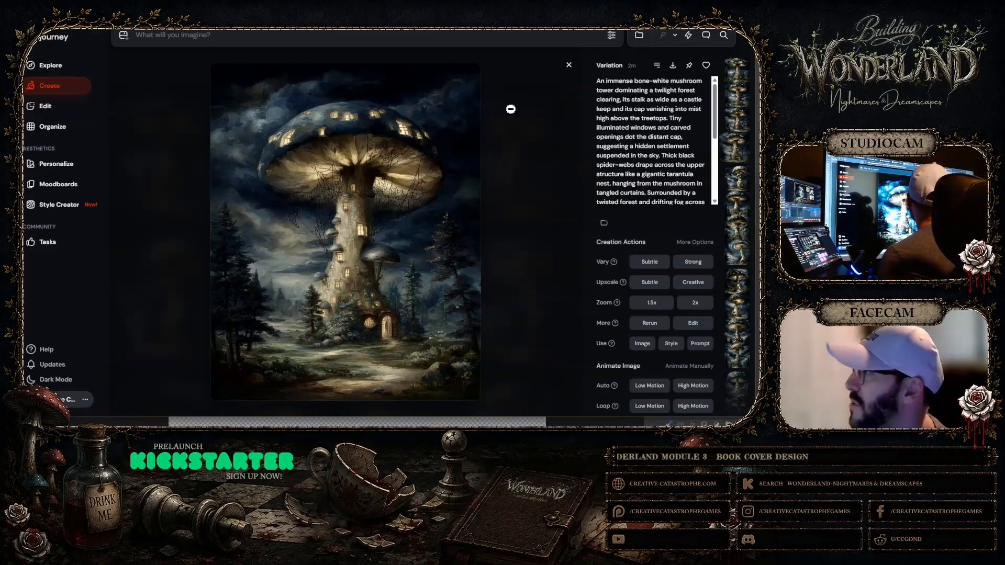
left_click(571, 69)
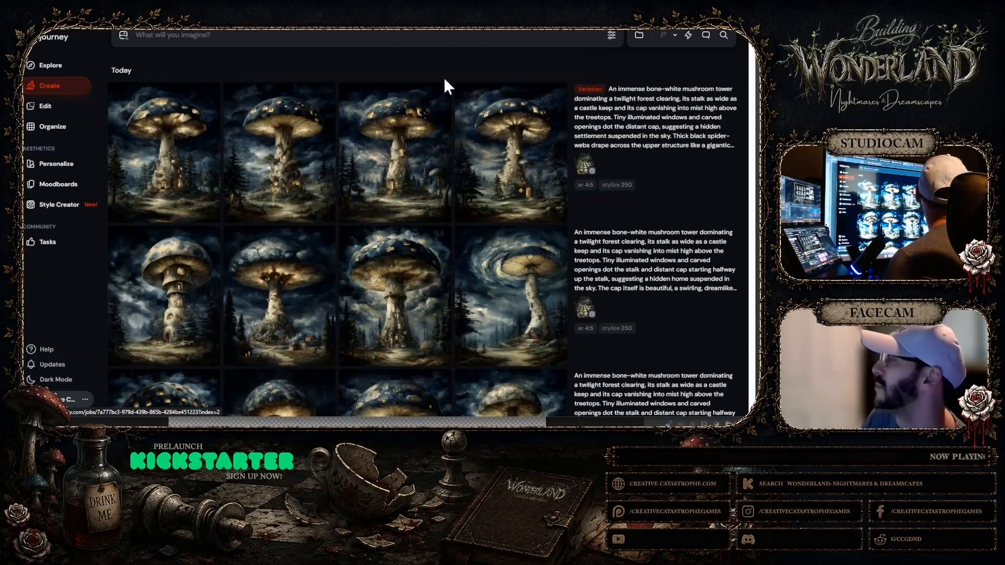
Reopen the third variation and magnify it to examine the webbed cap and windowed stalk closely
left_click(410, 133)
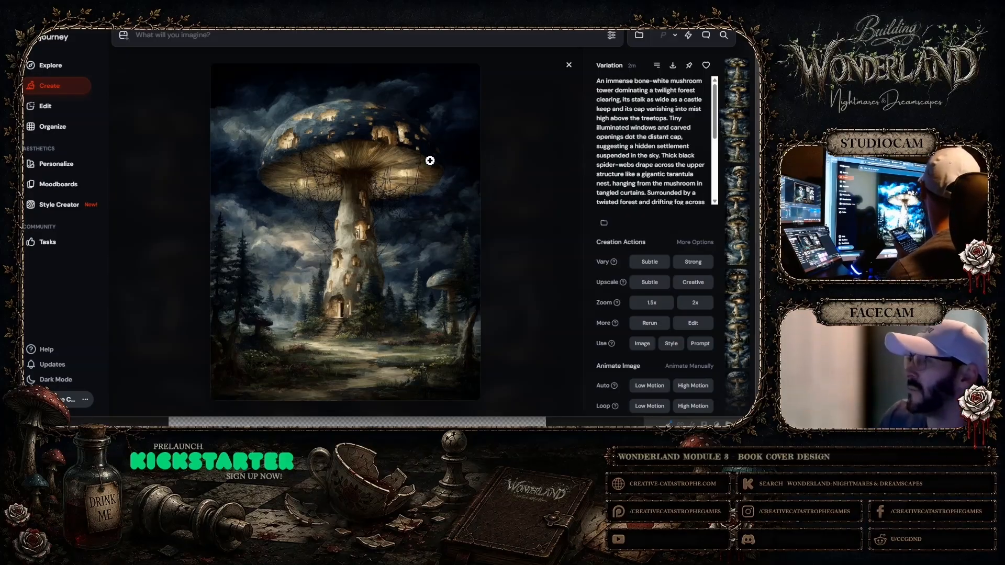
left_click(387, 163)
left_click(454, 145)
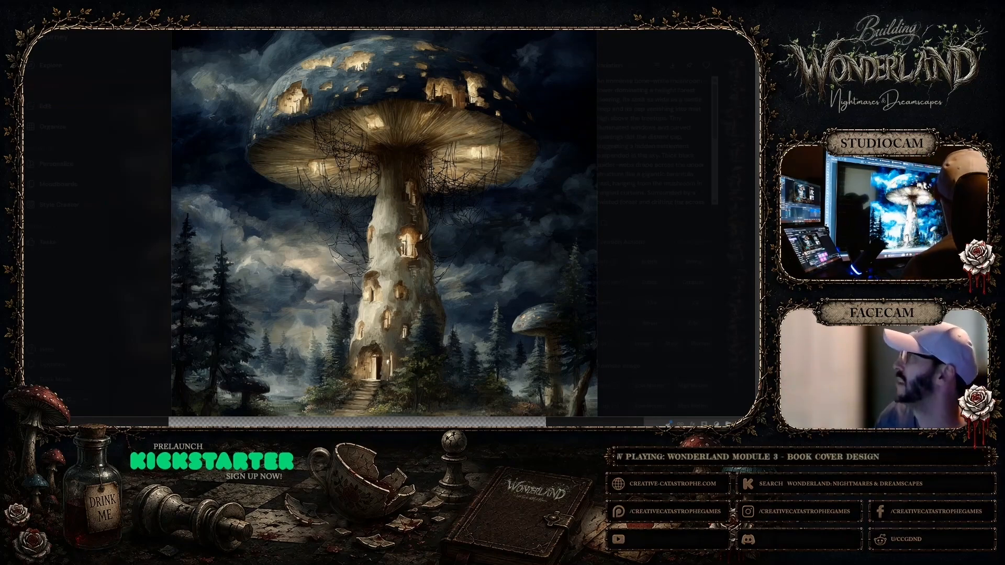
left_click(570, 89)
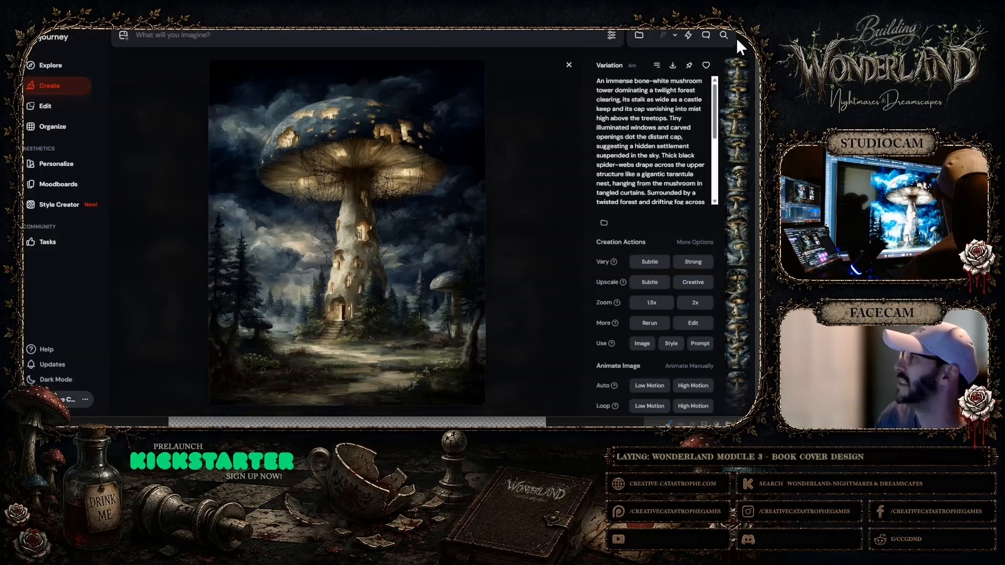
left_click(569, 65)
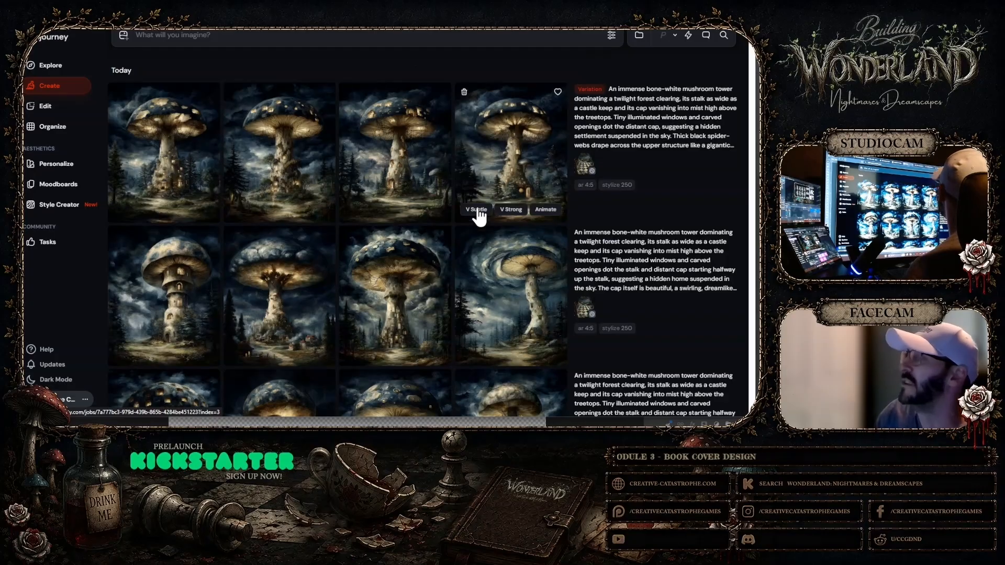
Compare the variation row with the earlier rows of generated mushroom towers to choose a candidate for the cover
mouse_move(566, 186)
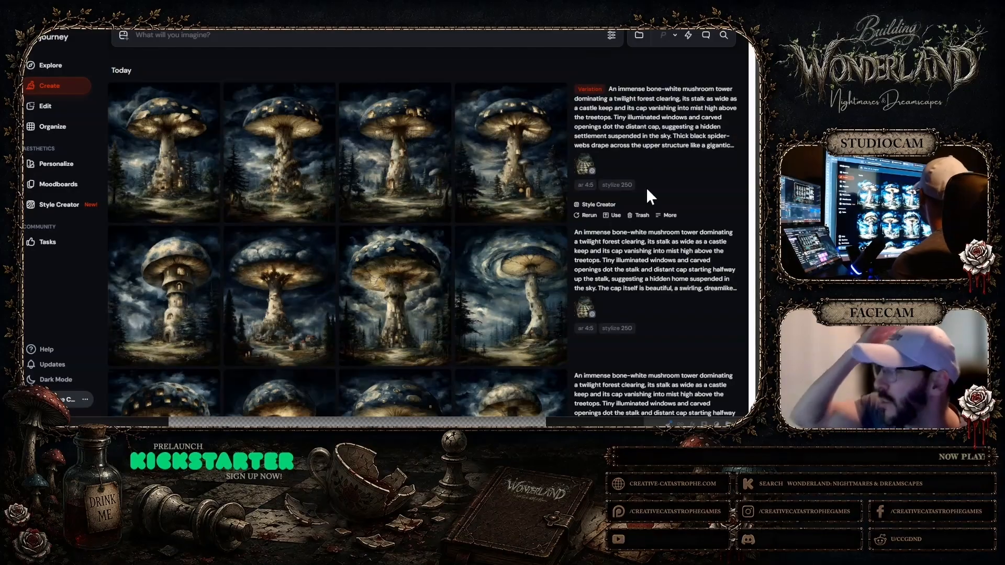
mouse_move(514, 204)
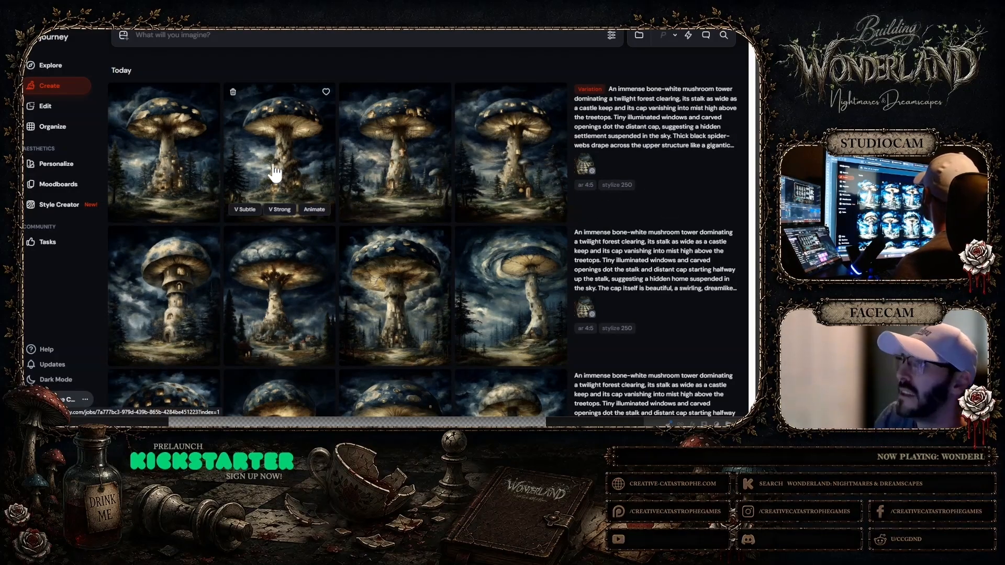
scroll(450, 177, "down", 1)
scroll(455, 157, "down", 5)
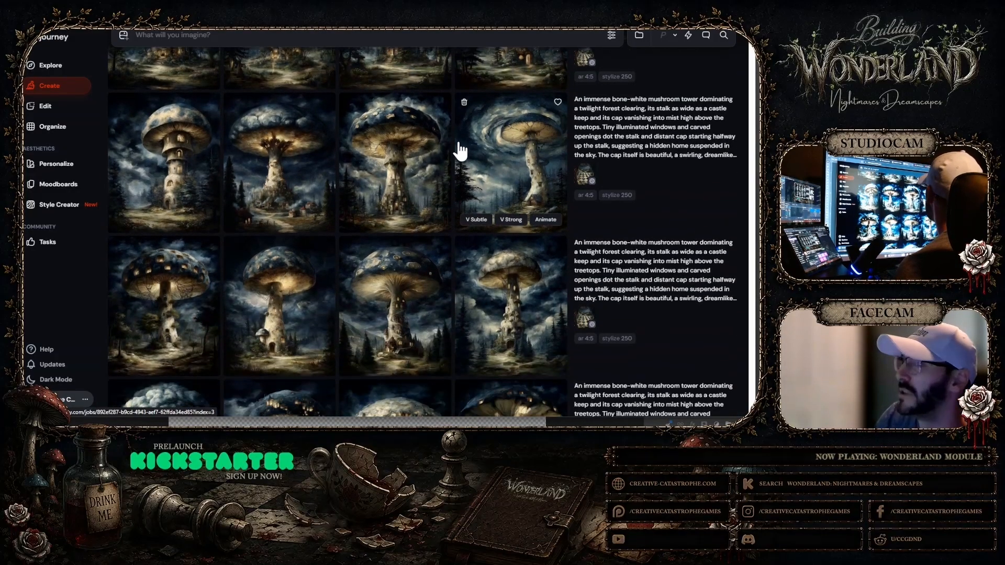
mouse_move(327, 187)
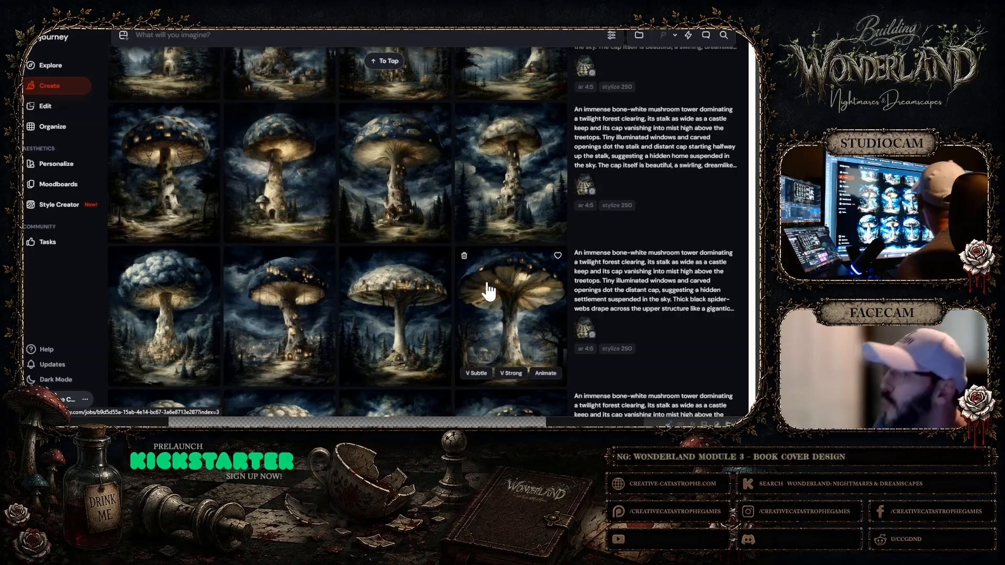
scroll(501, 292, "up", 10)
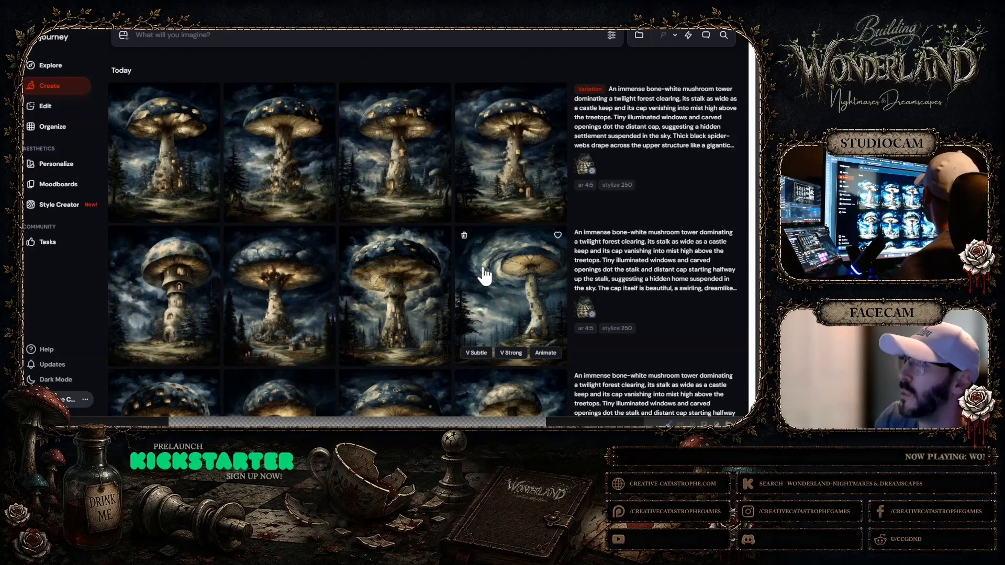
scroll(491, 275, "down", 2)
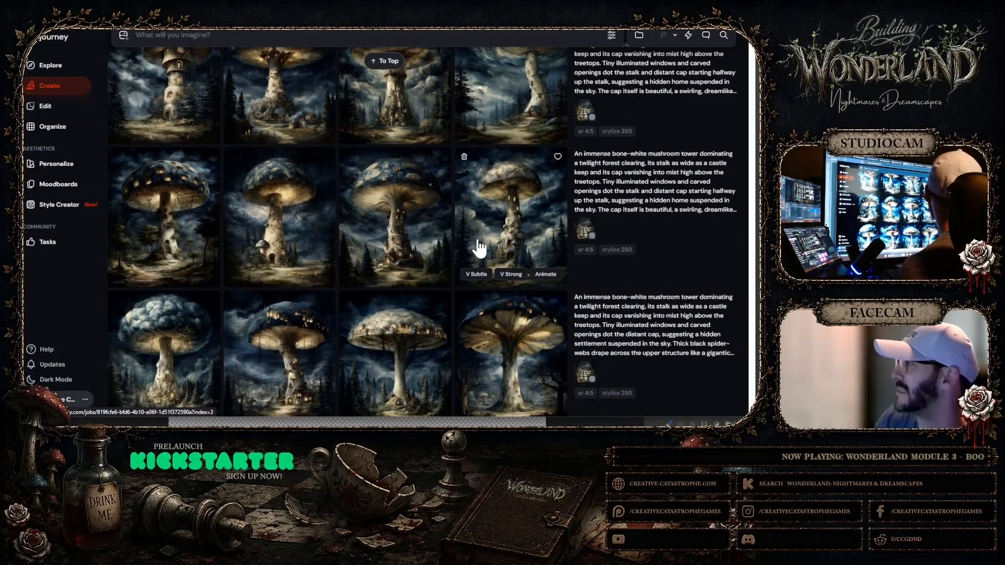
scroll(478, 244, "down", 3)
scroll(480, 245, "down", 3)
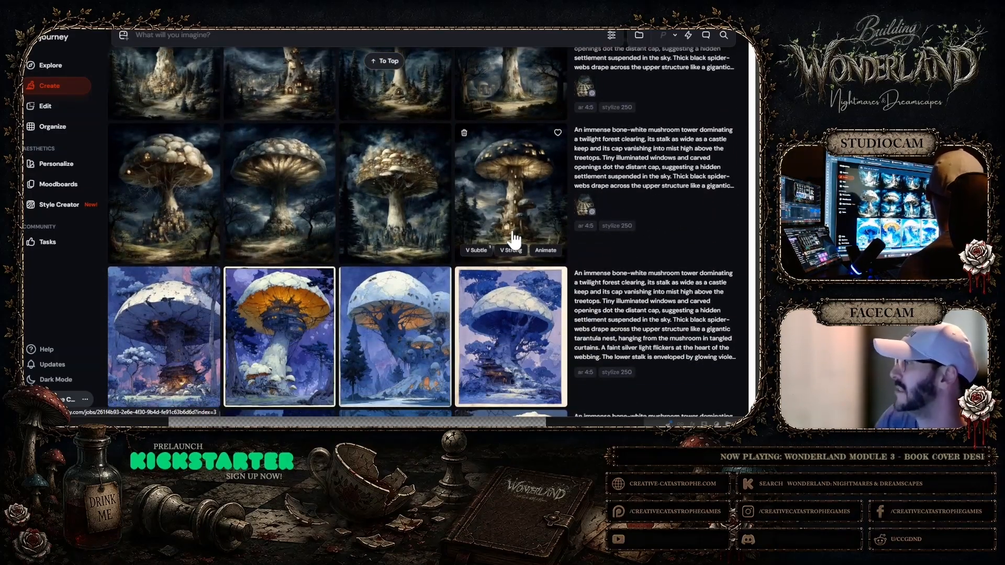
Enlarge the original dark-capped tower with lit windows and small side mushrooms, and copy its image
left_click(501, 206)
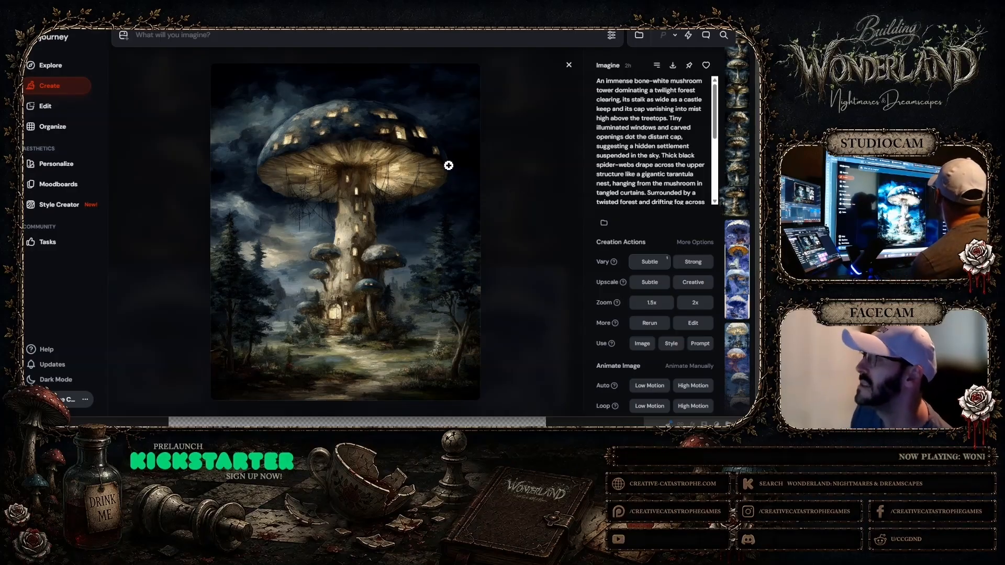
left_click(407, 168)
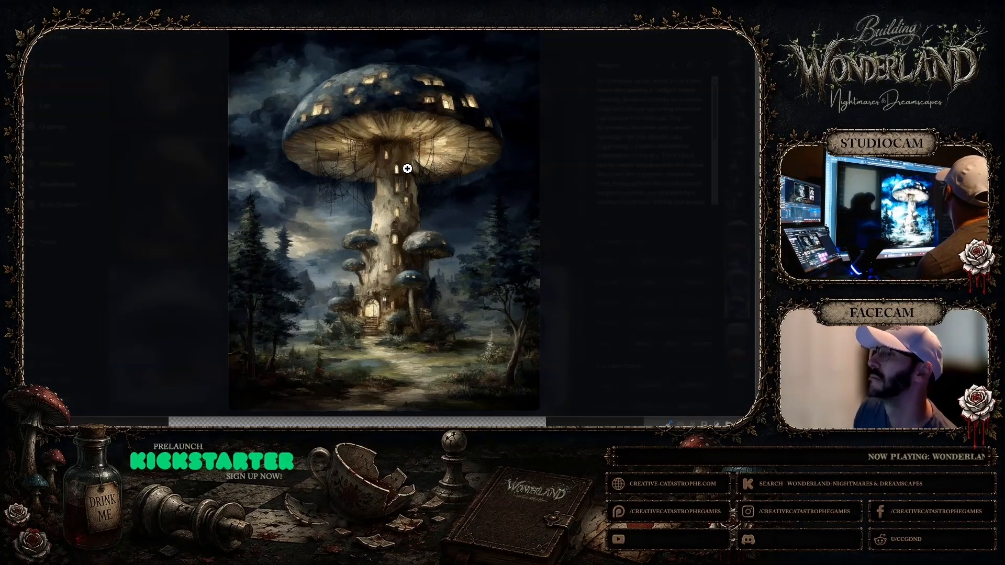
right_click(454, 156)
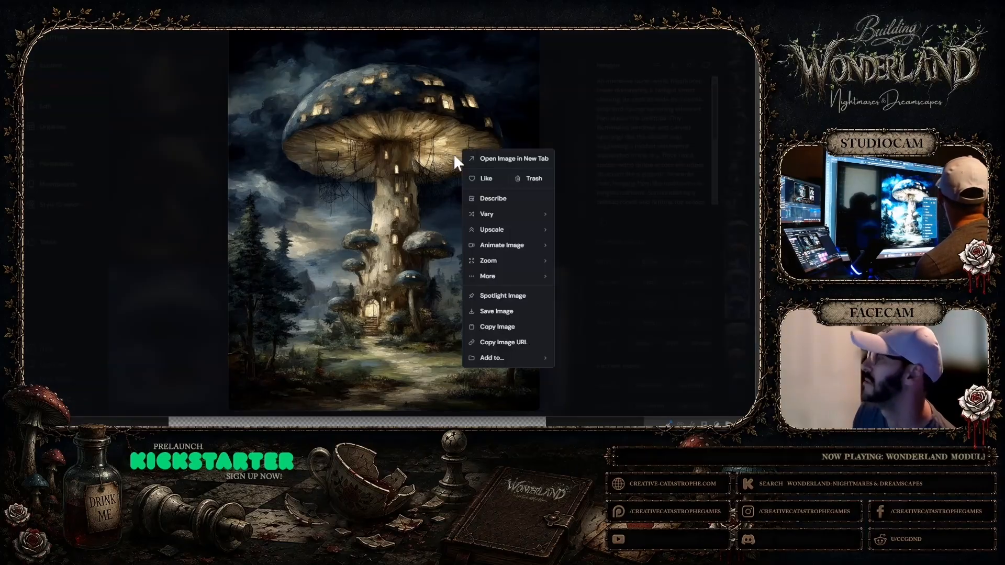
left_click(491, 326)
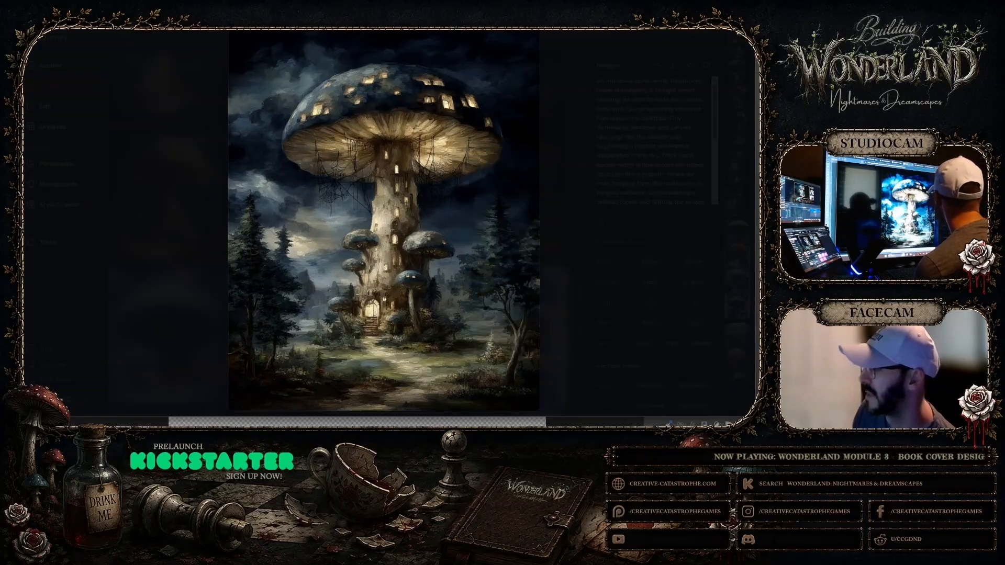
Switch to Photoshop, paste the copied tower into the cover document, and place its layer between the Module Info group and Layer 5
key("alt+Tab")
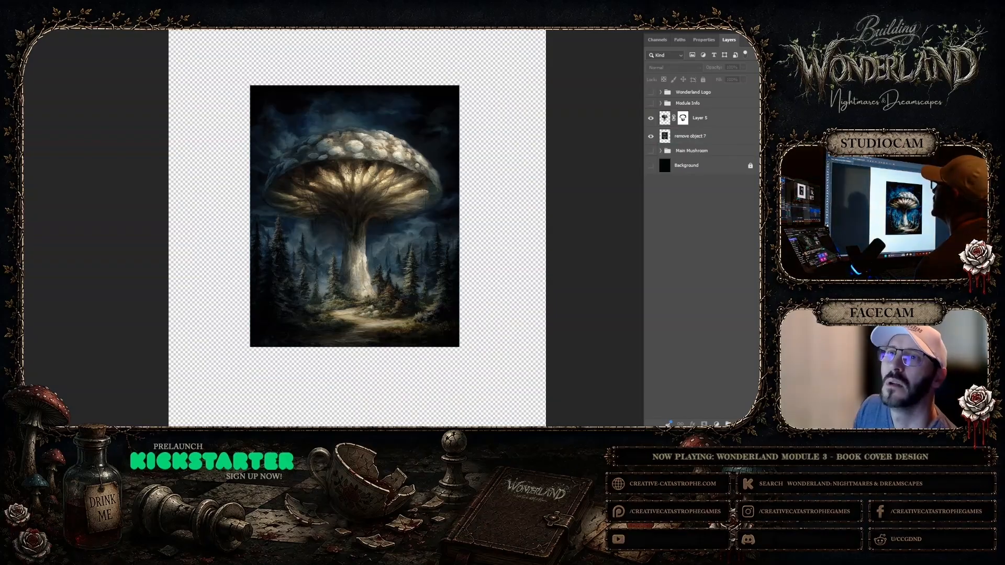
left_click(24, 30)
left_click(66, 57)
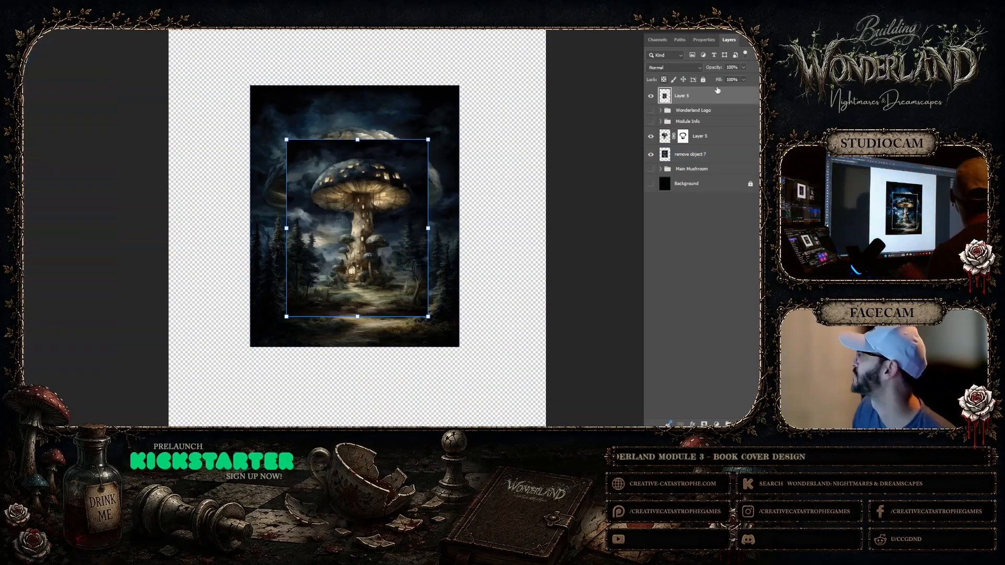
left_click_drag(698, 98, 702, 129)
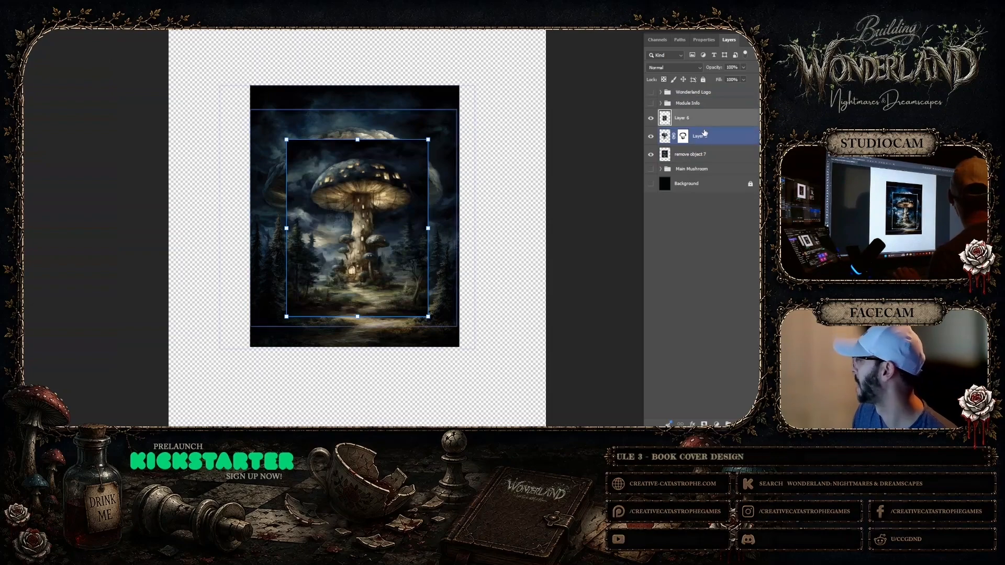
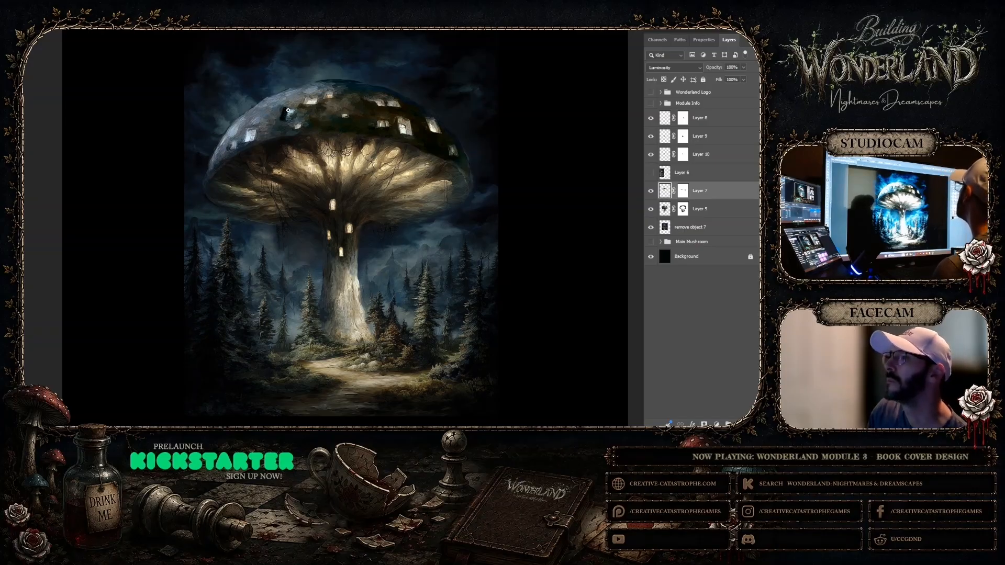
Touch up a small spot near the left of the mushroom cap on Layer 7 and deselect all layers
left_click_drag(286, 110, 293, 114)
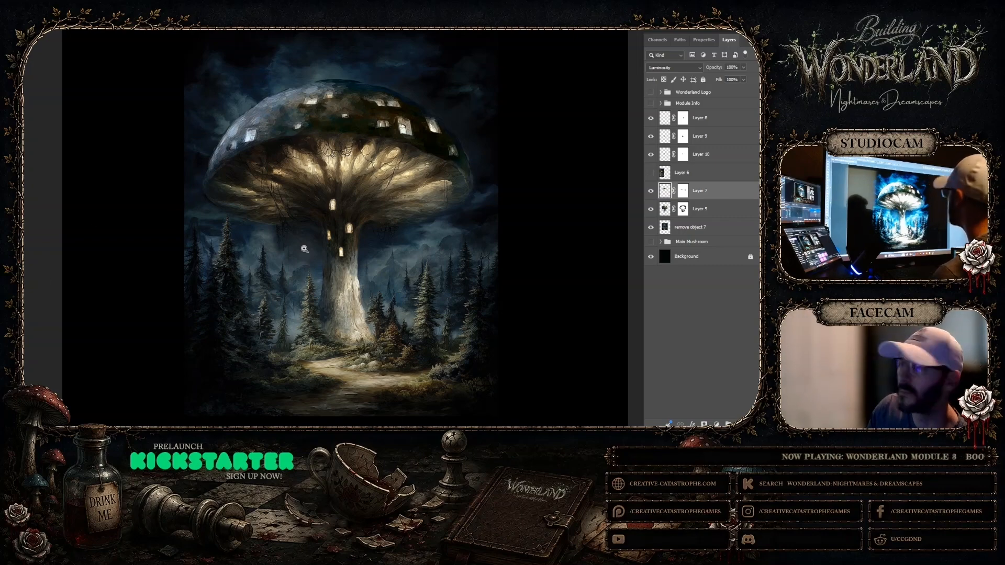
right_click(380, 222)
left_click(398, 267)
right_click(371, 229)
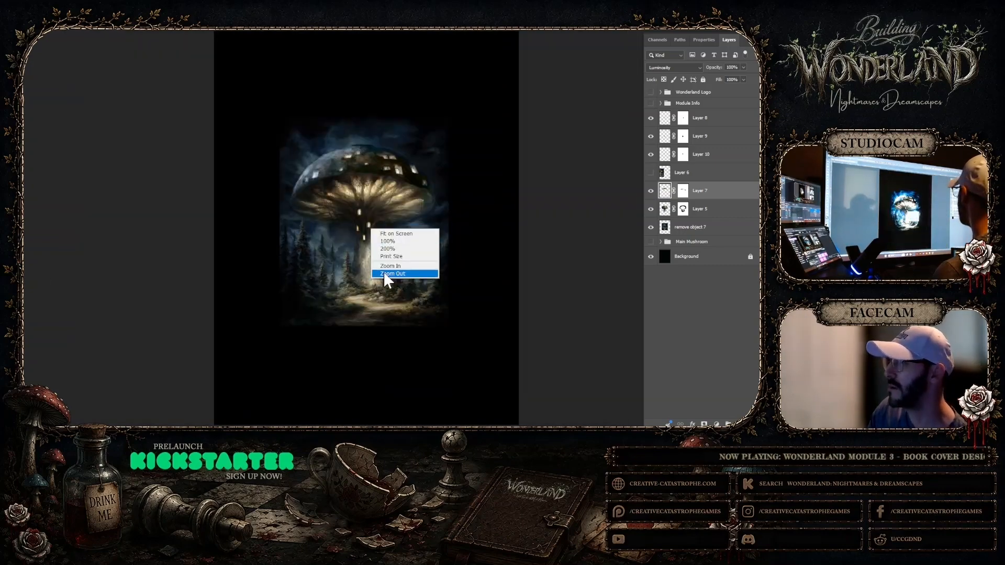
left_click(391, 273)
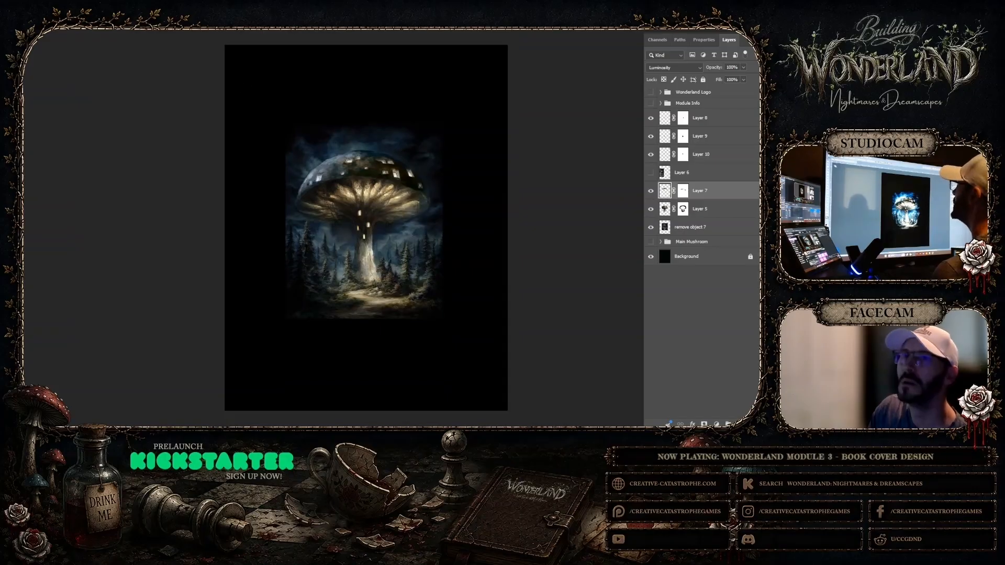
key("v")
left_click(547, 226)
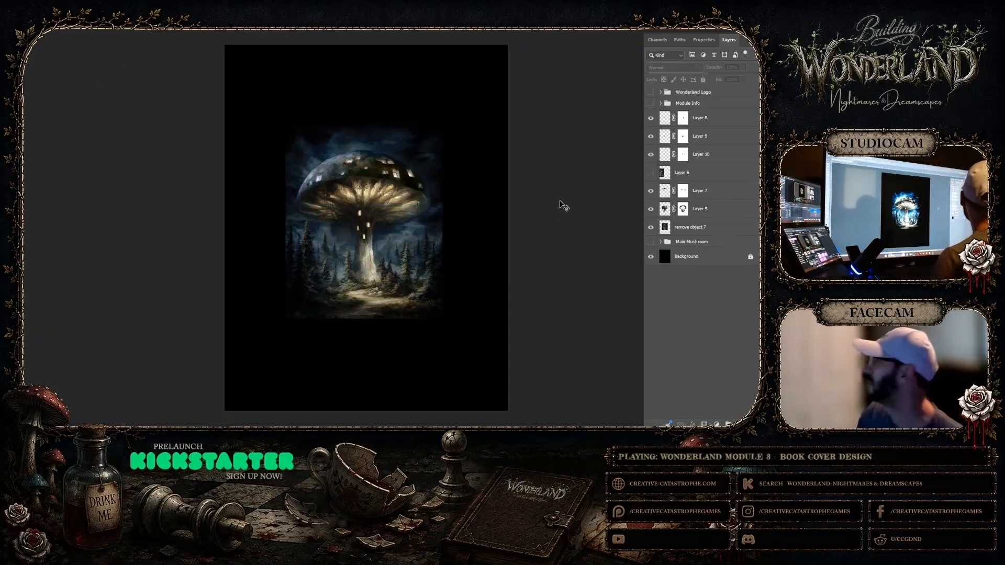
Delete the hidden Layer 6 from between Layer 10 and Layer 7
left_click(706, 136)
left_click(711, 124)
left_click(704, 191)
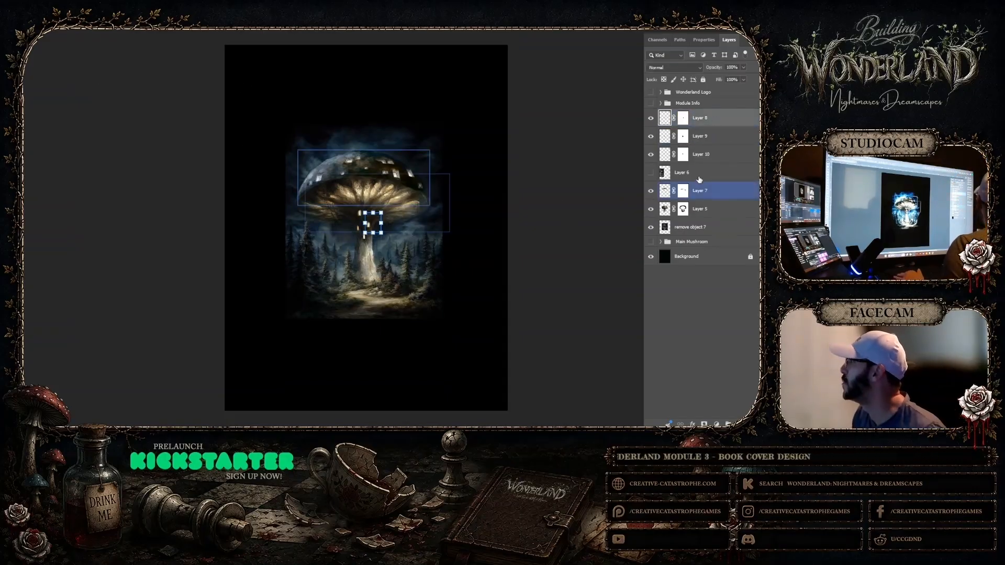
left_click(702, 174)
key("Delete")
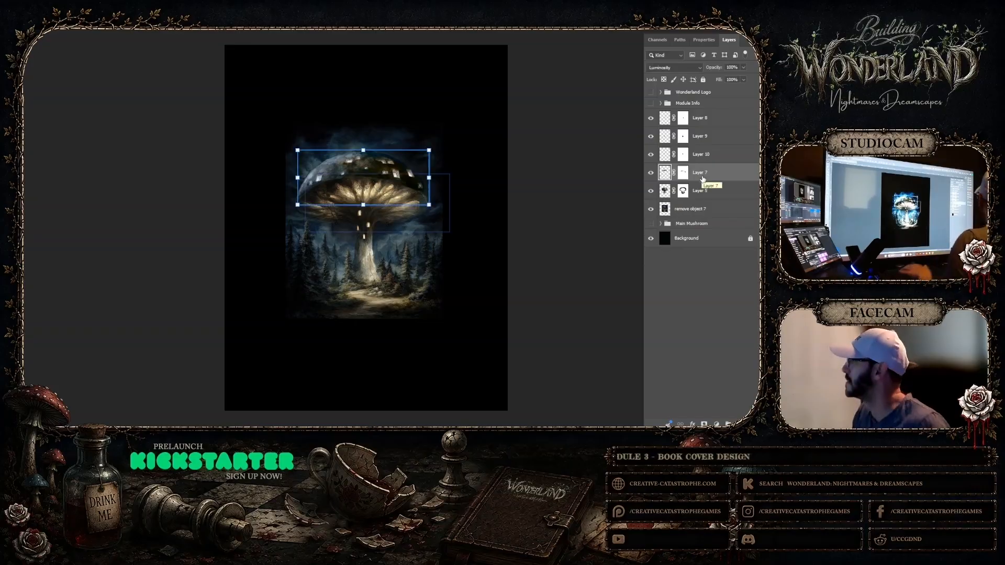
Group the layers from Layer 8 down to remove object 7, name the group Mush Rooms, and save the document
left_click(704, 211)
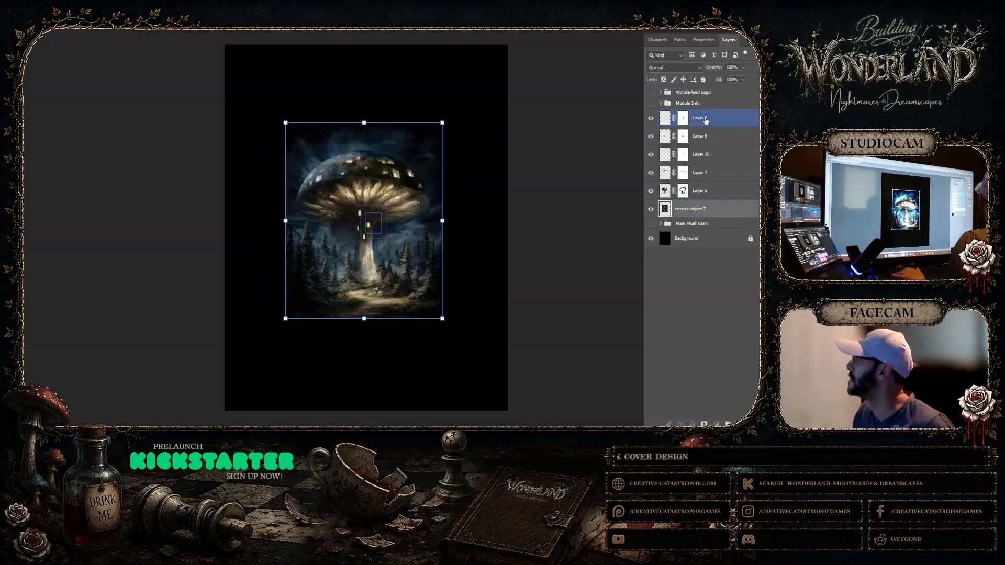
left_click(705, 119, "shift")
left_click(728, 424)
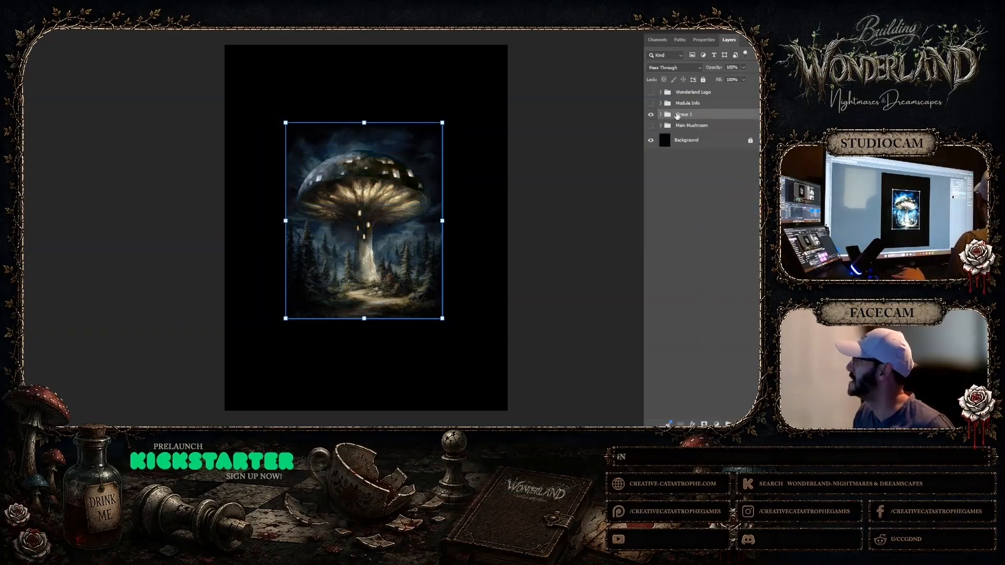
left_click(721, 142)
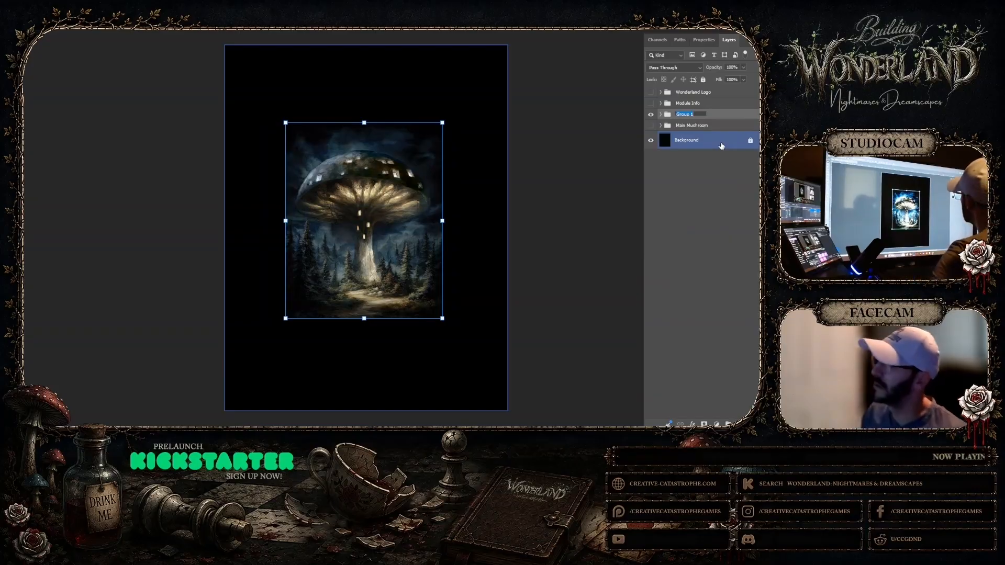
type("Mus")
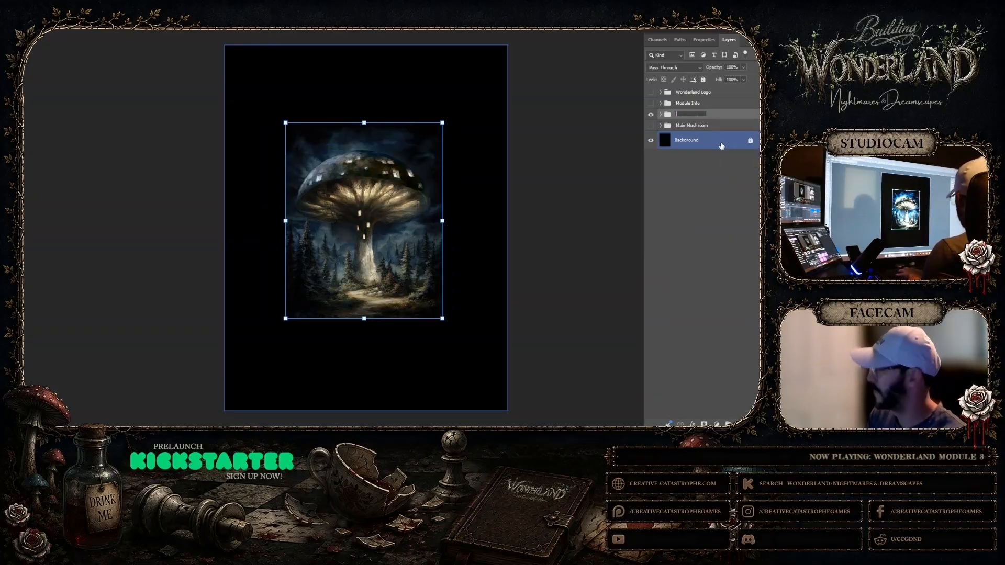
type("Mush Rooms")
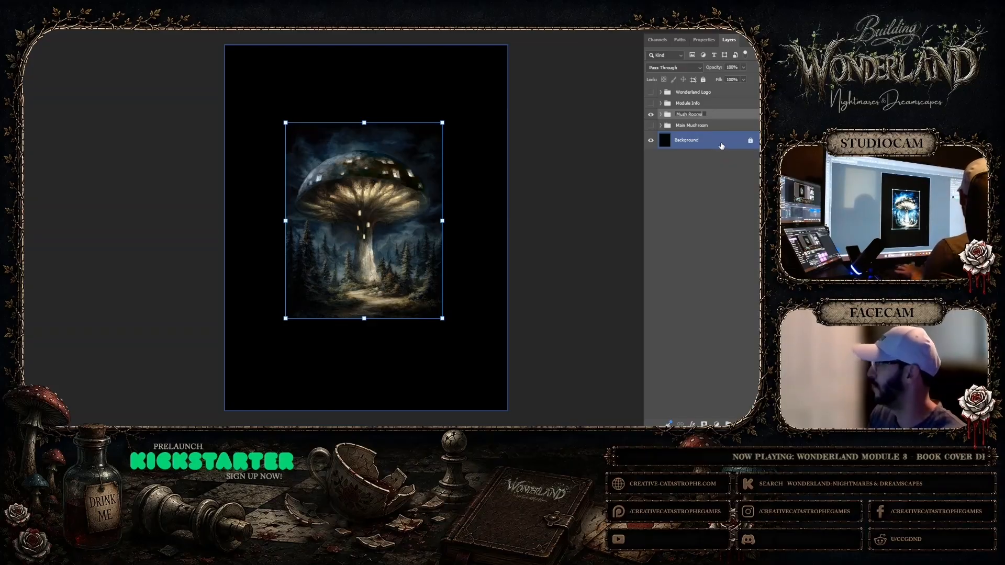
key("Return")
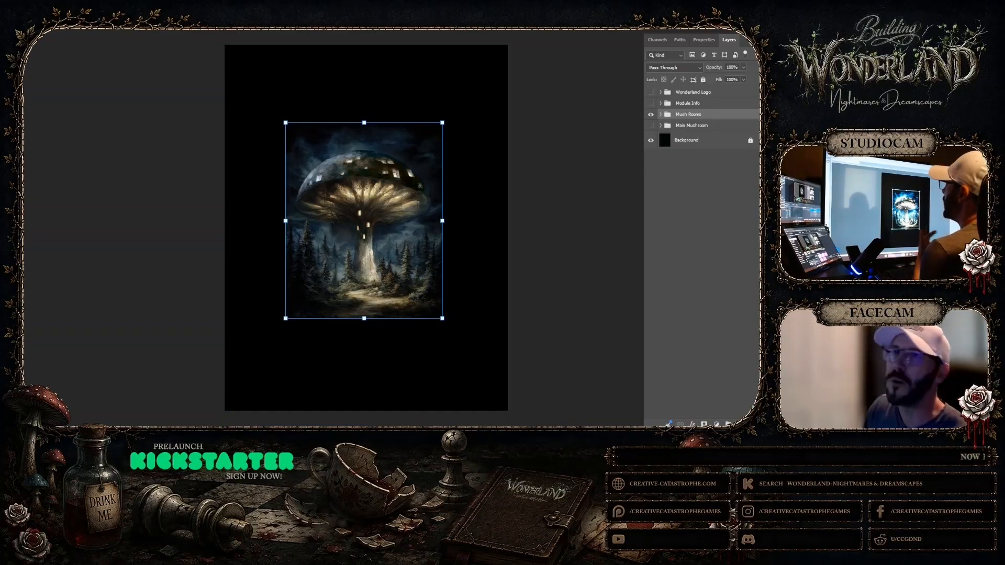
left_click(25, 31)
left_click(52, 80)
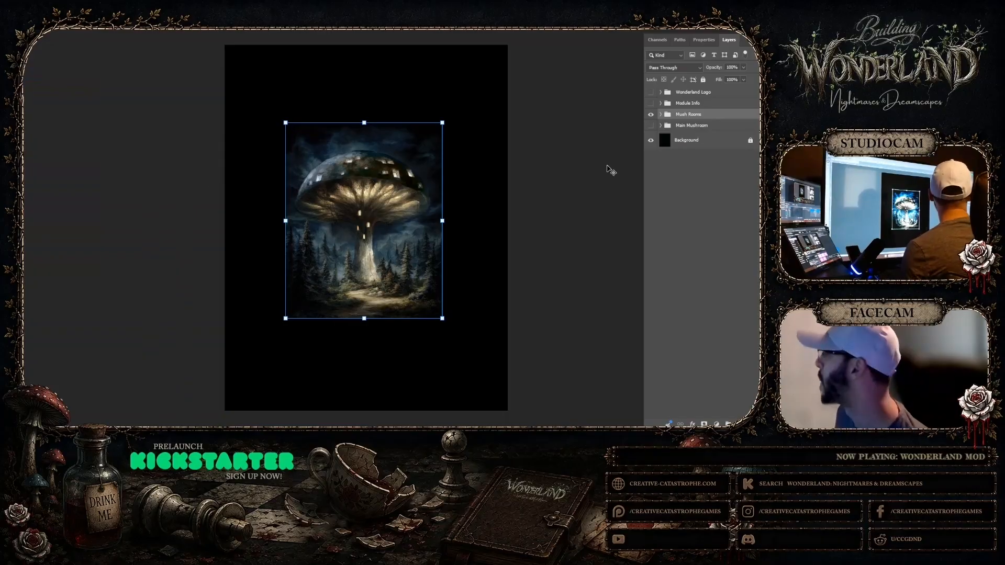
Hide the Background layer and crop the canvas to the rectangle of the mushroom artwork
left_click(686, 140)
left_click(651, 140)
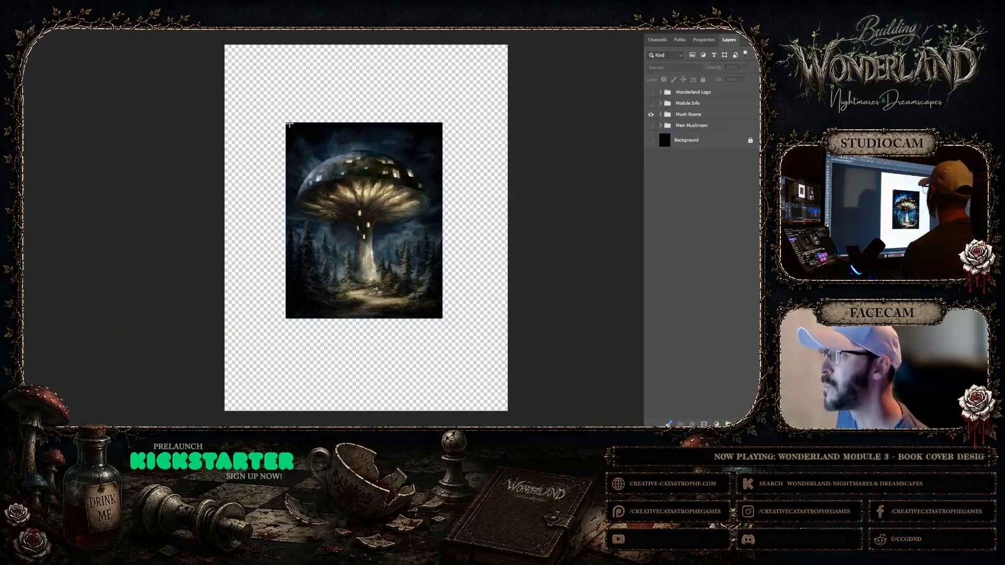
left_click_drag(290, 124, 442, 318)
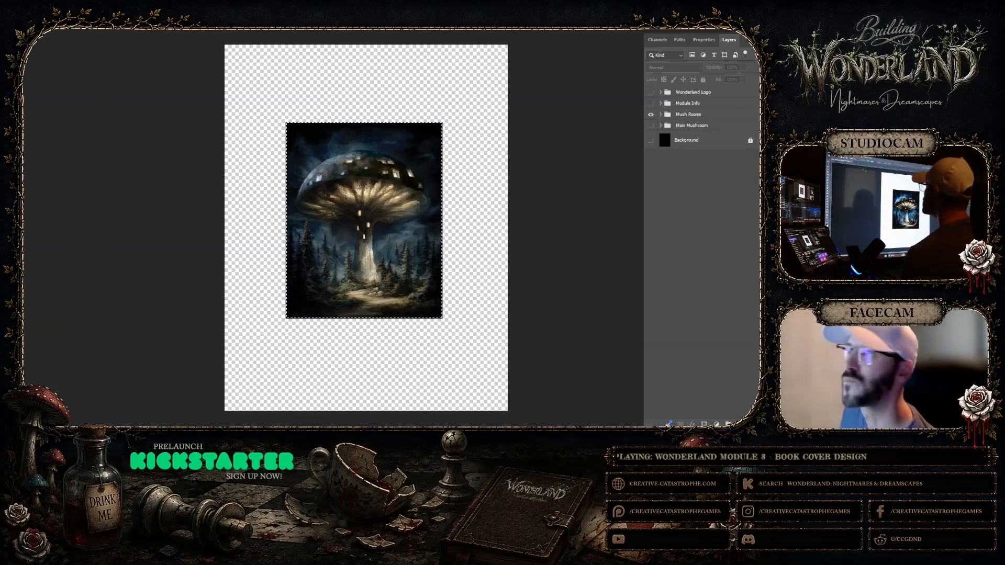
left_click(11, 3)
left_click(70, 79)
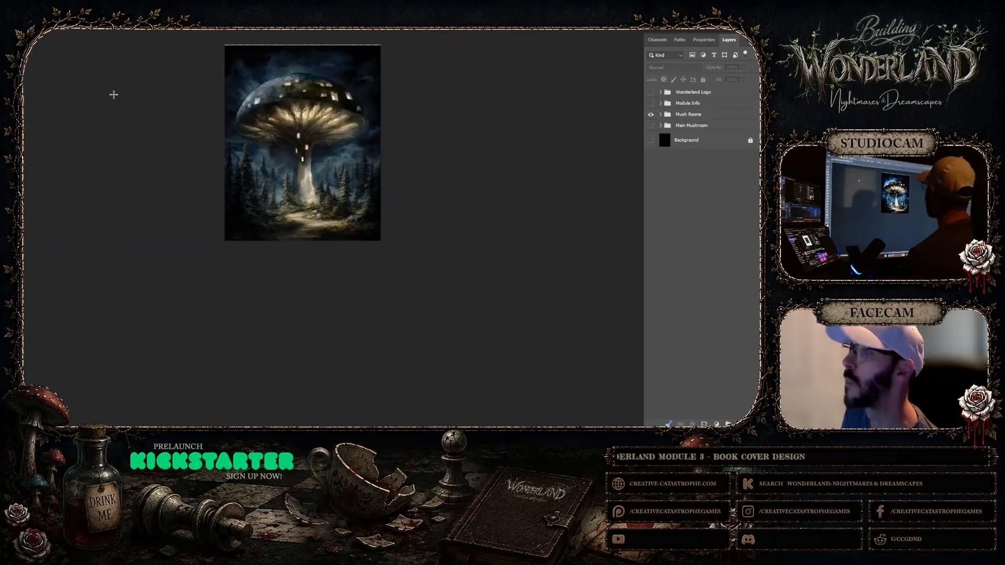
left_click_drag(225, 45, 410, 260)
left_click(12, 3)
left_click(69, 78)
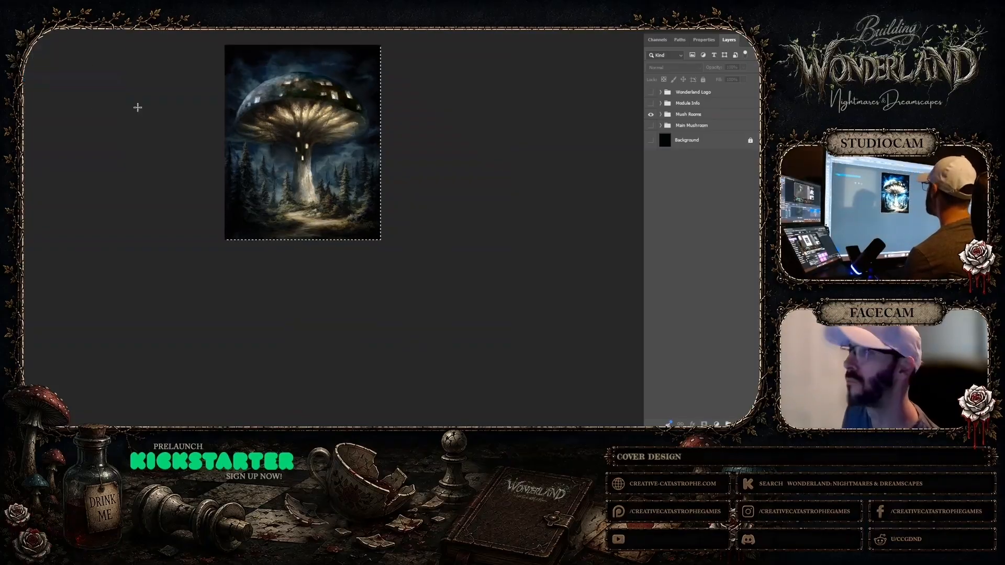
Save a copy of the cropped artwork as a JPEG named Mush Rooms
left_click(2, 3)
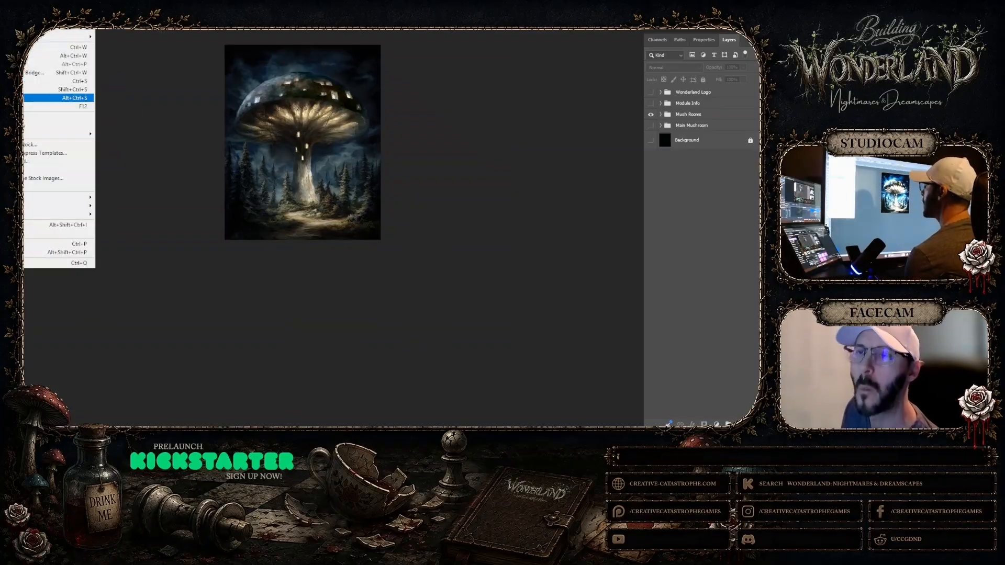
left_click(58, 98)
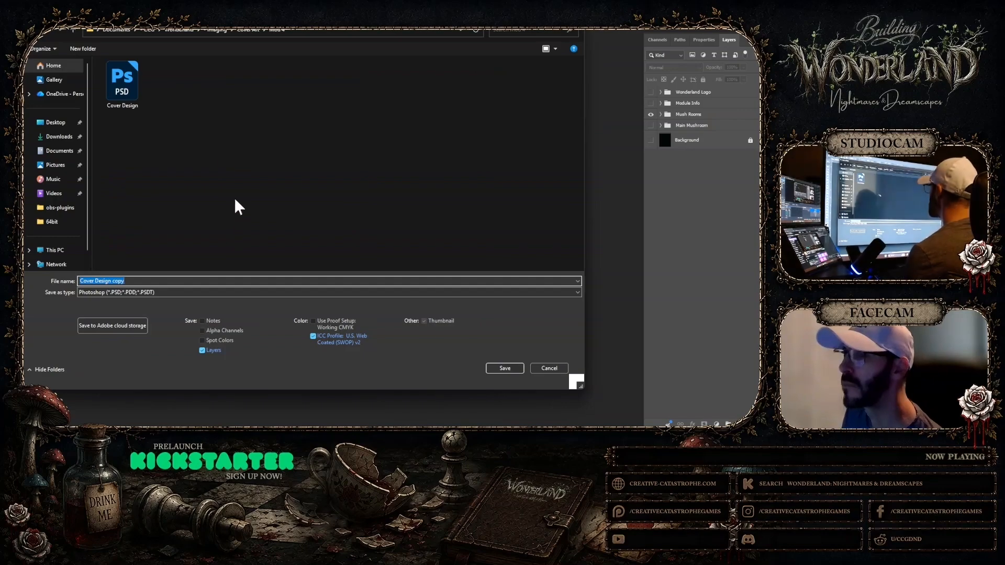
left_click(177, 291)
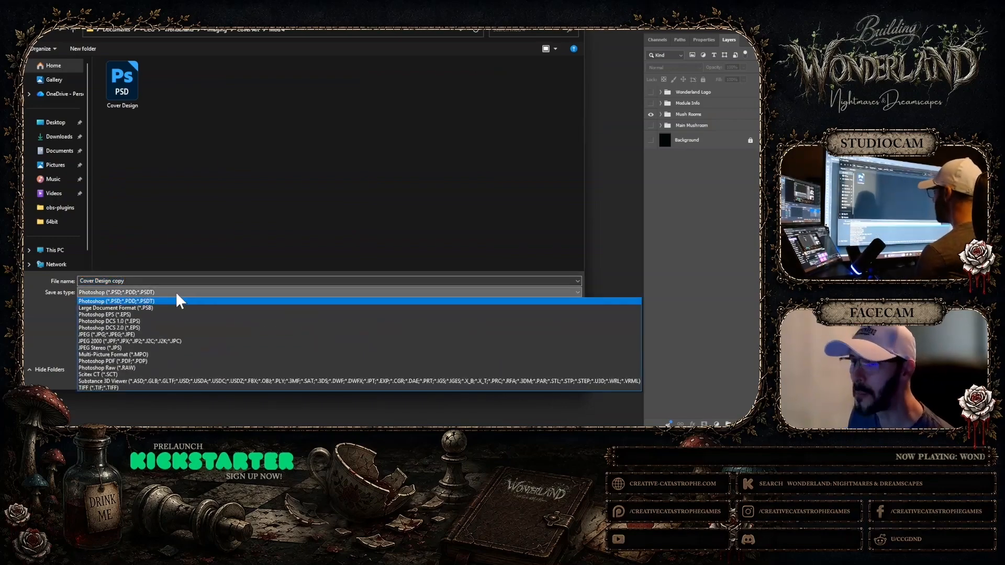
left_click(126, 335)
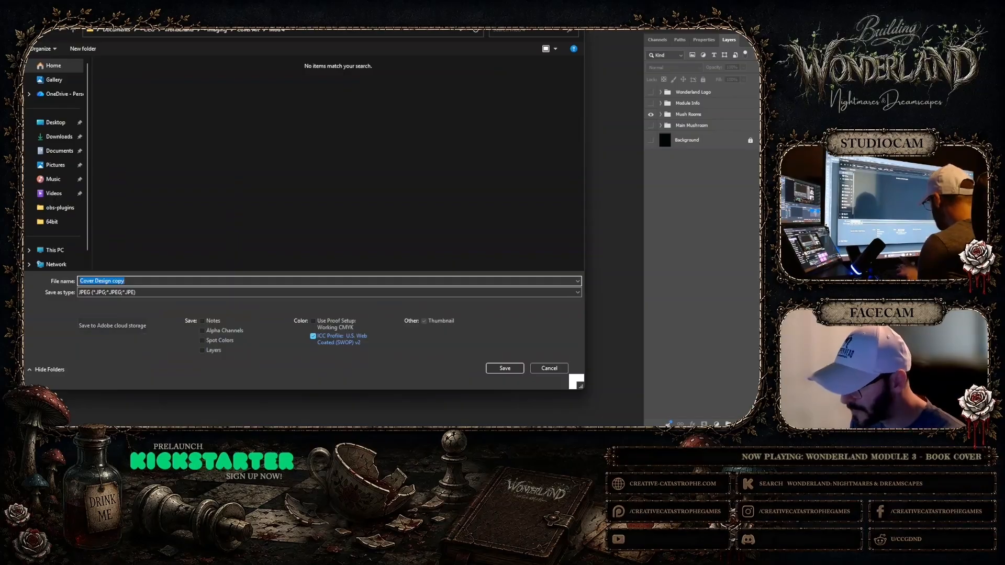
type("Cover")
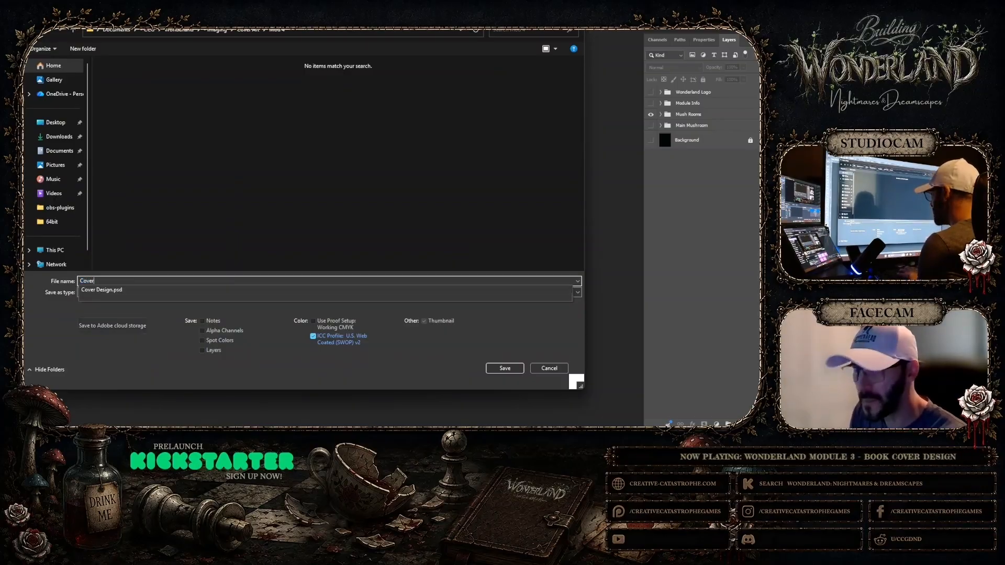
key("BackSpace")
key("BackSpace")
key("BackSpace")
key("BackSpace")
key("BackSpace")
type("M")
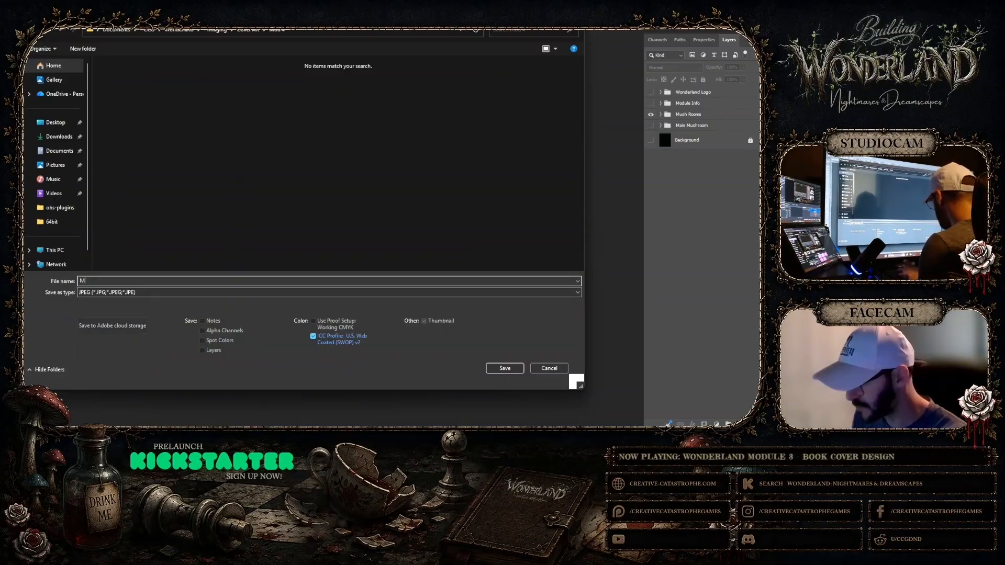
type("ush Rooms")
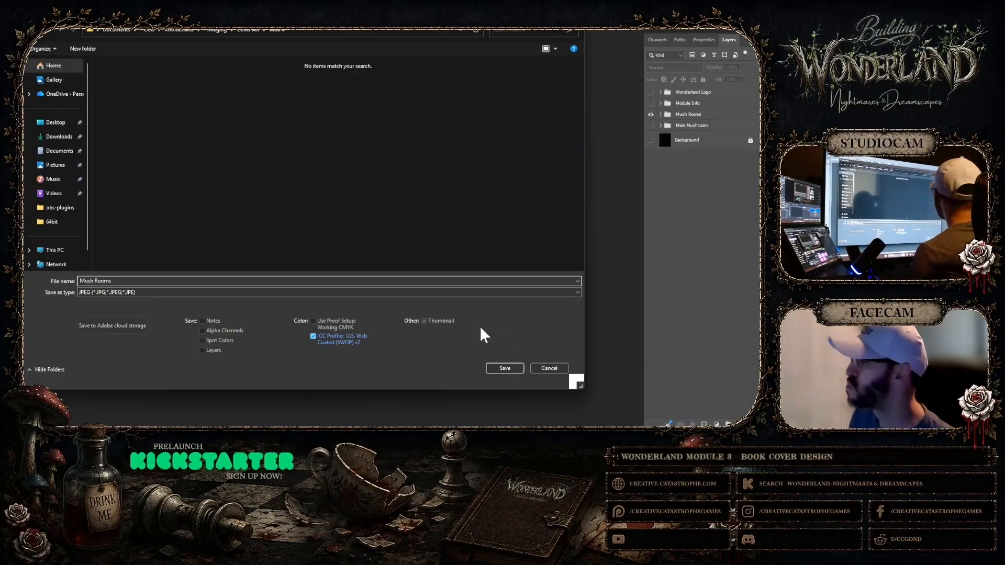
left_click(516, 369)
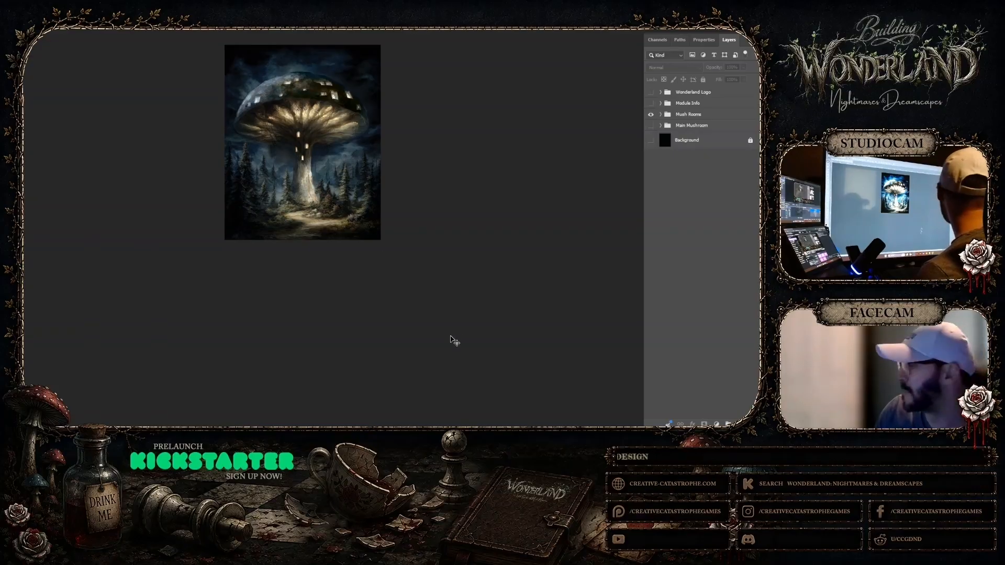
Undo the crop, clear the selection around the artwork, and show the Background layer again
scroll(465, 311, "up", 1)
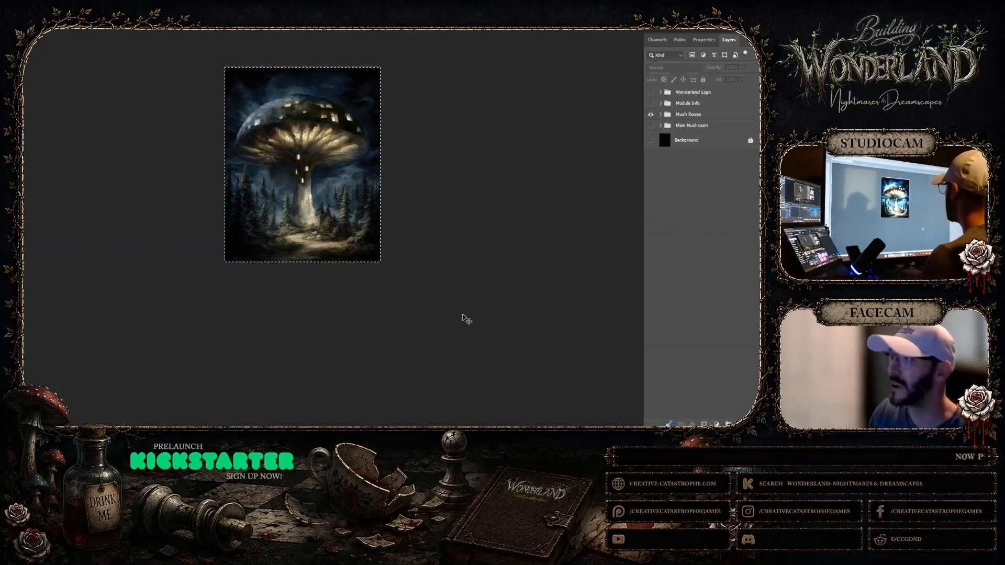
key("ctrl+z")
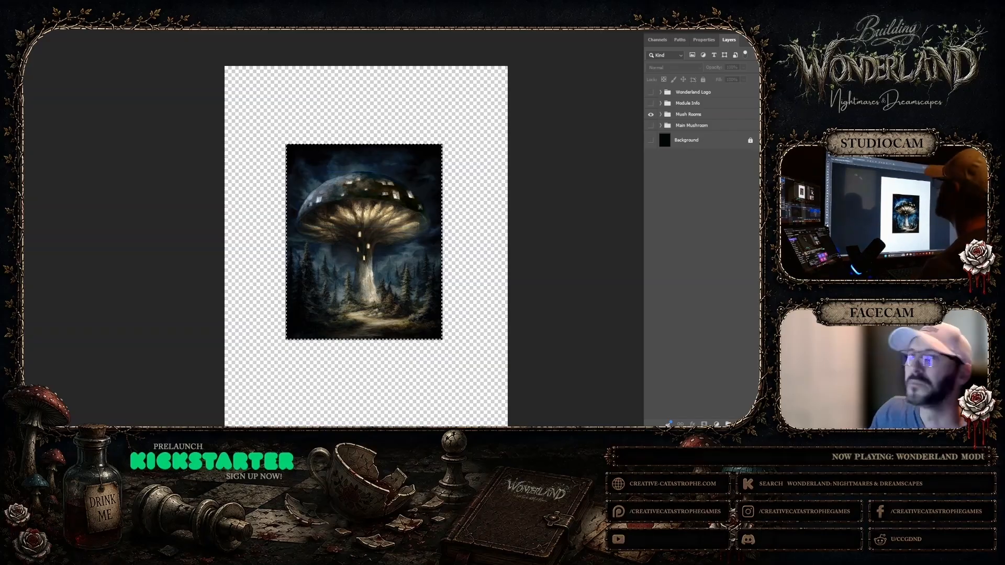
key("m")
left_click(114, 104)
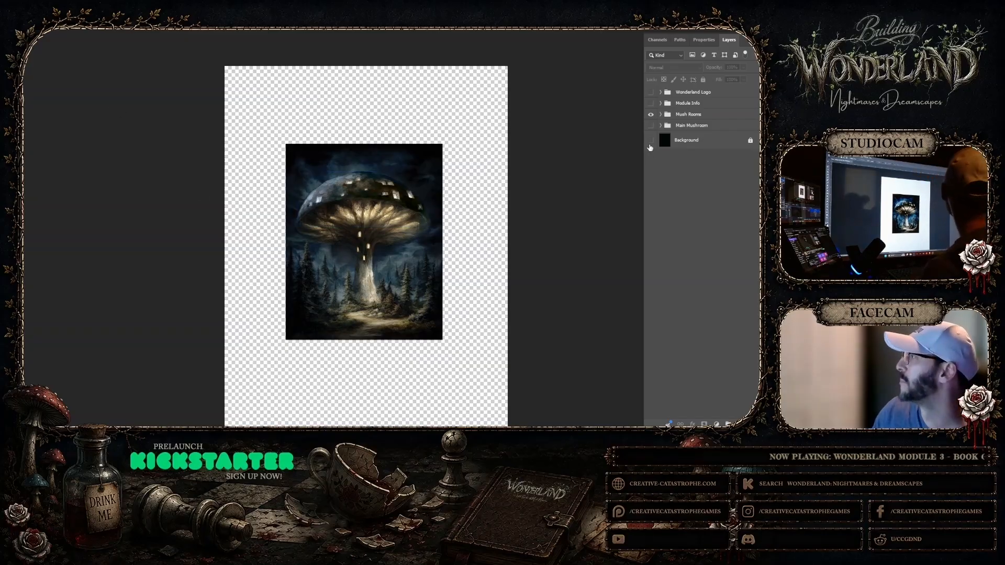
left_click(650, 141)
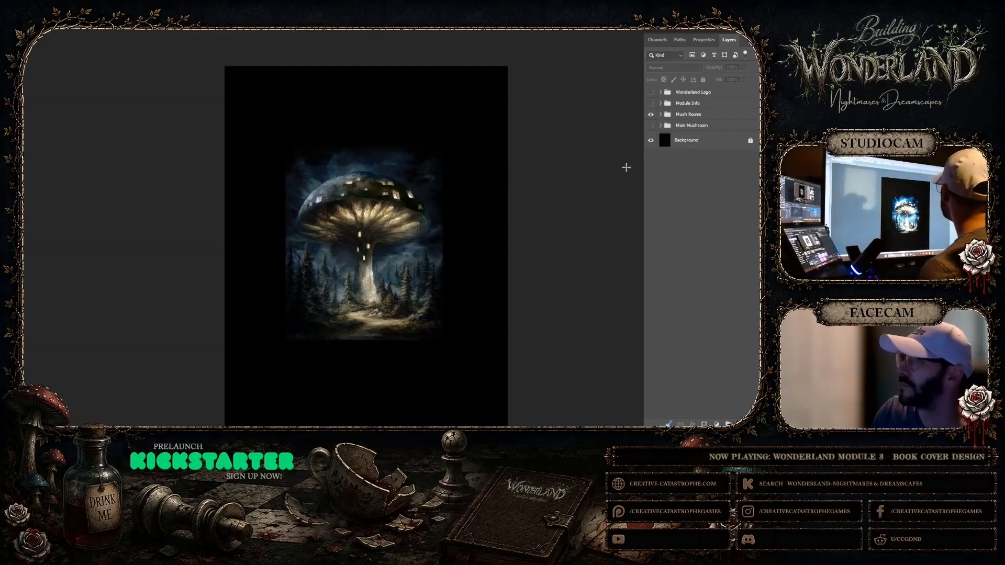
Switch to ChatGPT in Brave and attach the Mush Rooms image from the Mod 4 folder to the White Rabbit Description chat
mouse_move(460, 421)
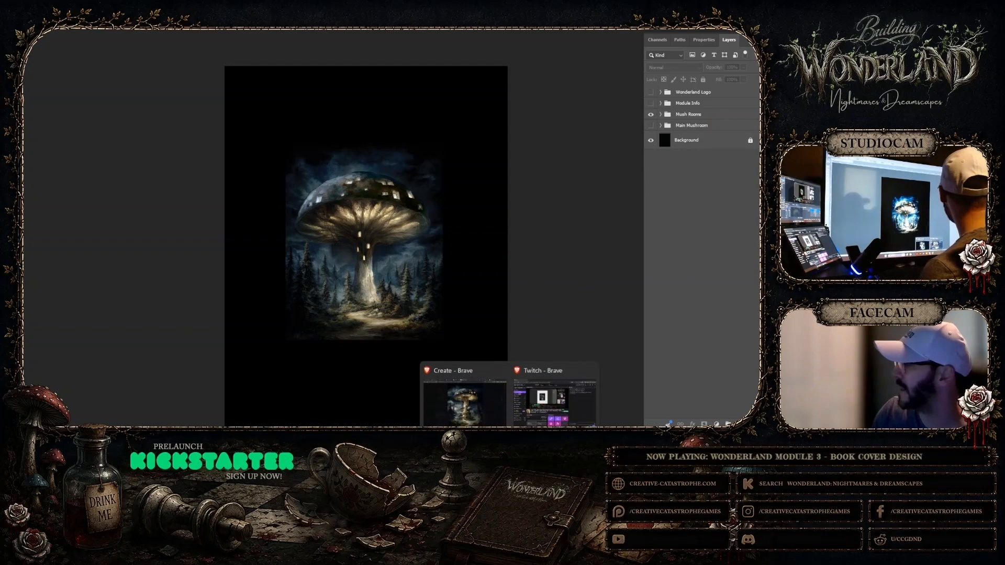
left_click(460, 400)
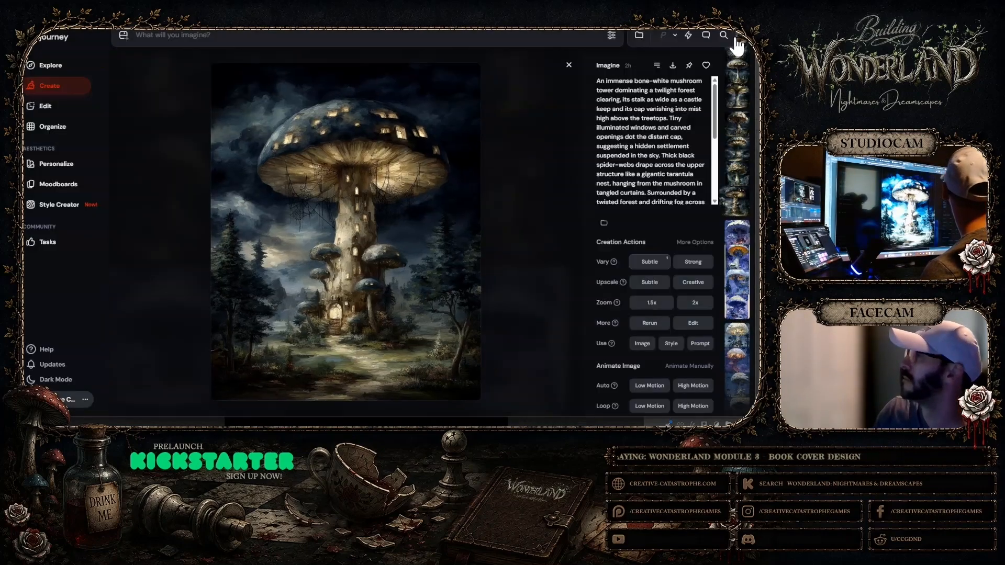
left_click(567, 13)
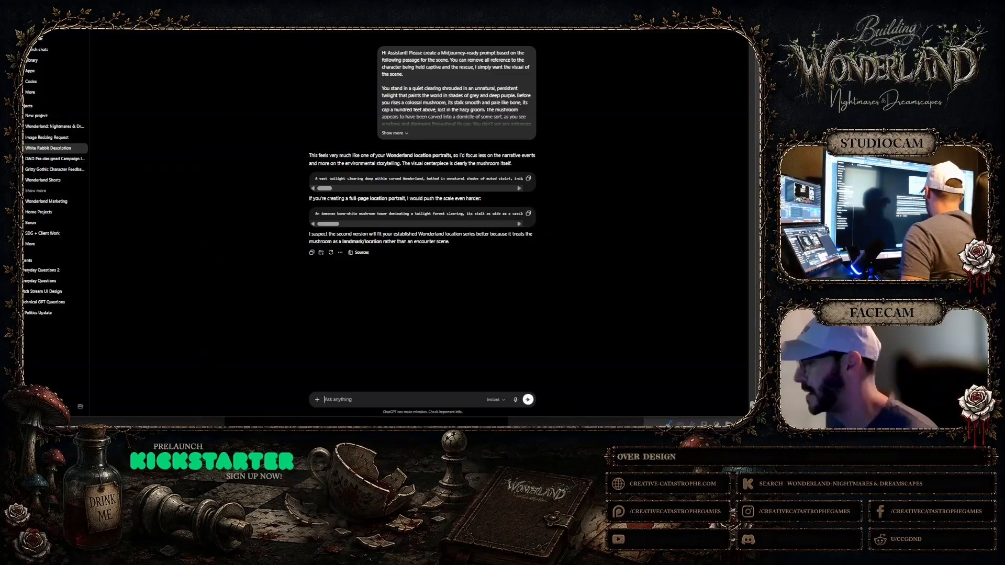
left_click(317, 400)
left_click(326, 332)
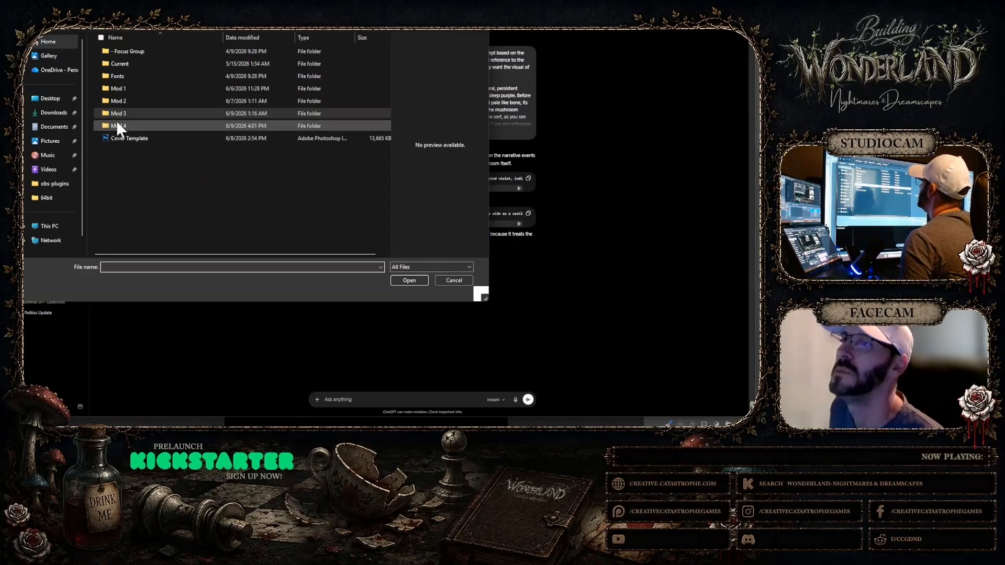
double_click(116, 122)
left_click(162, 65)
left_click(409, 278)
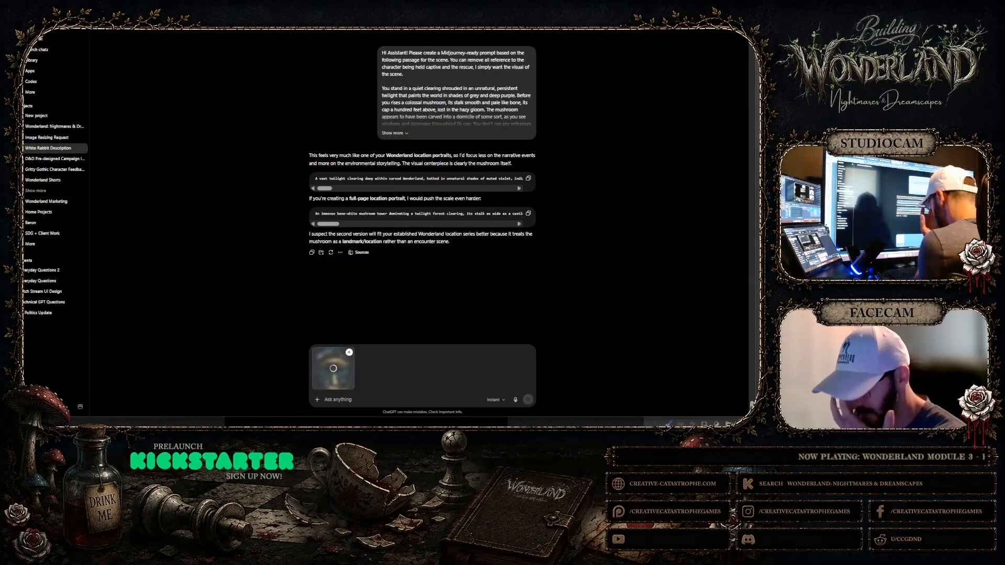
Write the ChatGPT request "Hi Assistant. Please create a Midjourney-ready image prompt using this image as an omni-reference."
type("Hi")
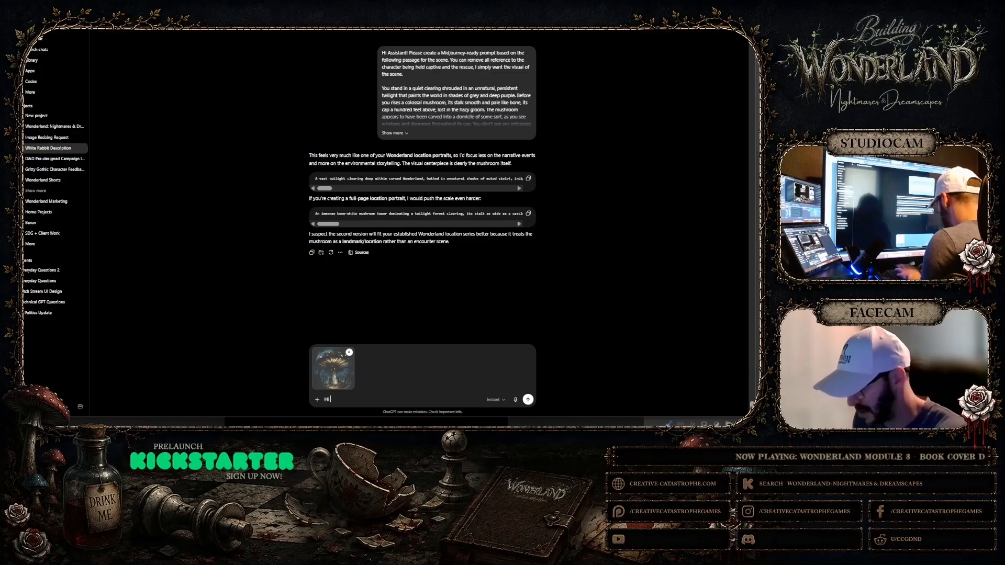
type(" Assistant")
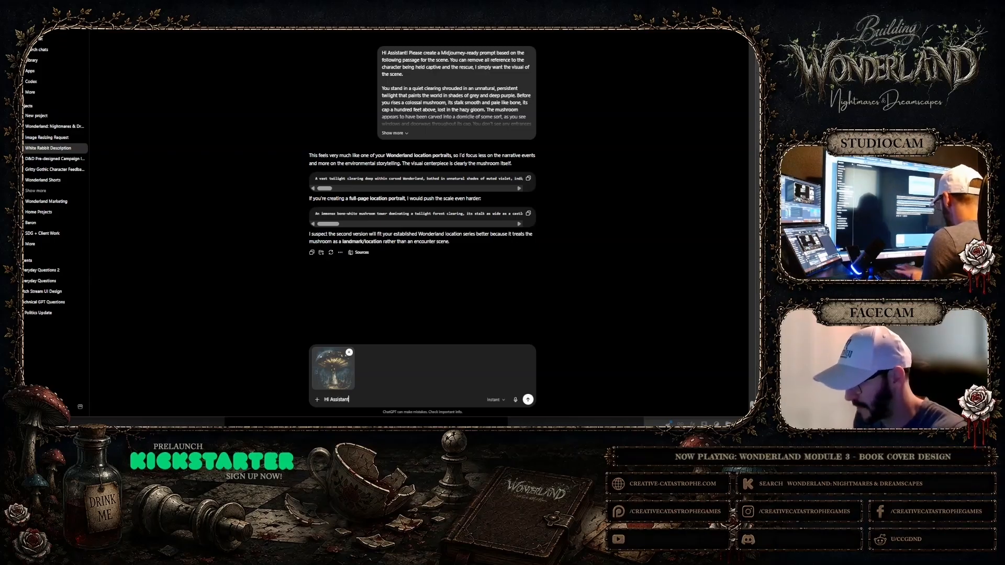
type(". Please c")
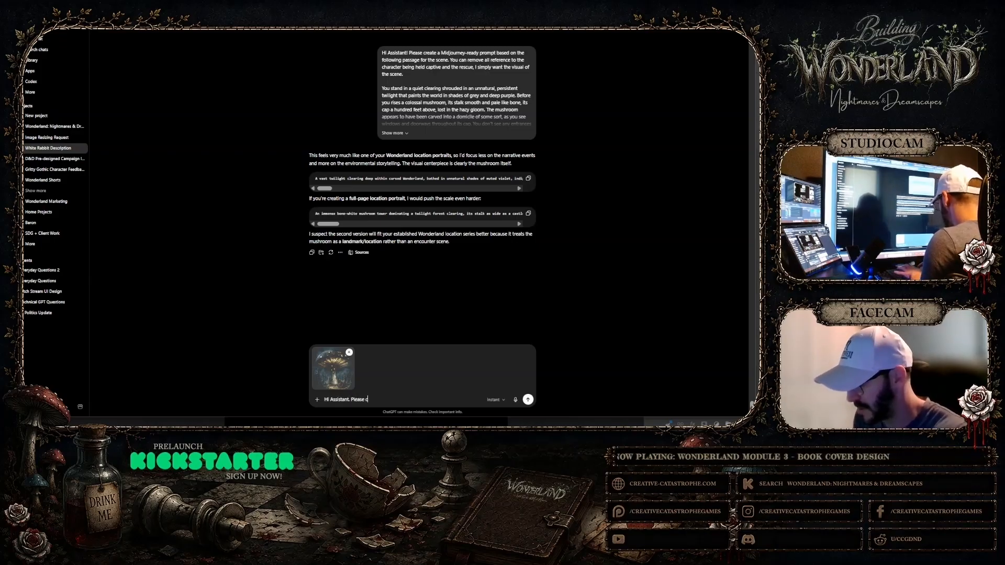
type("reate a Midjou")
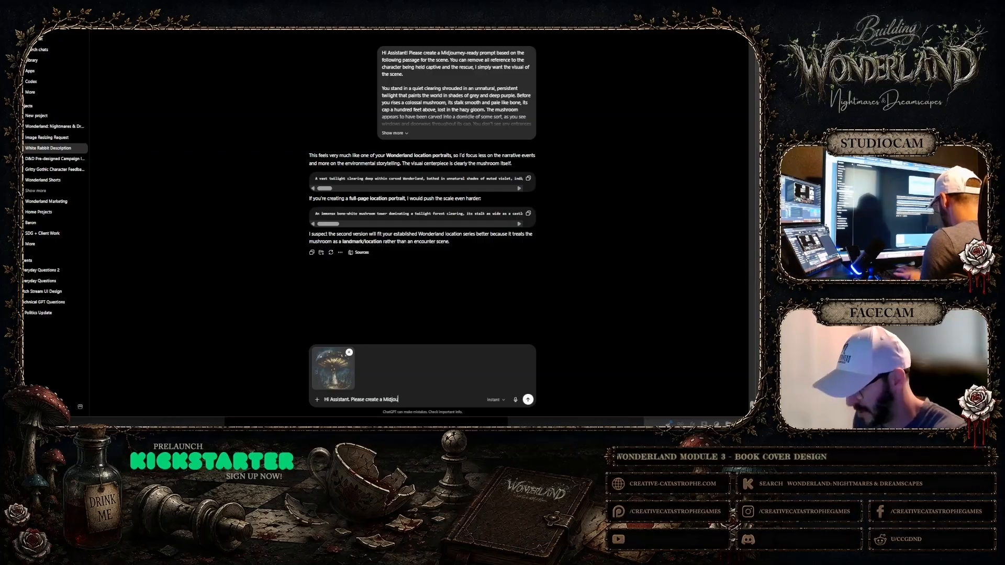
type("rne")
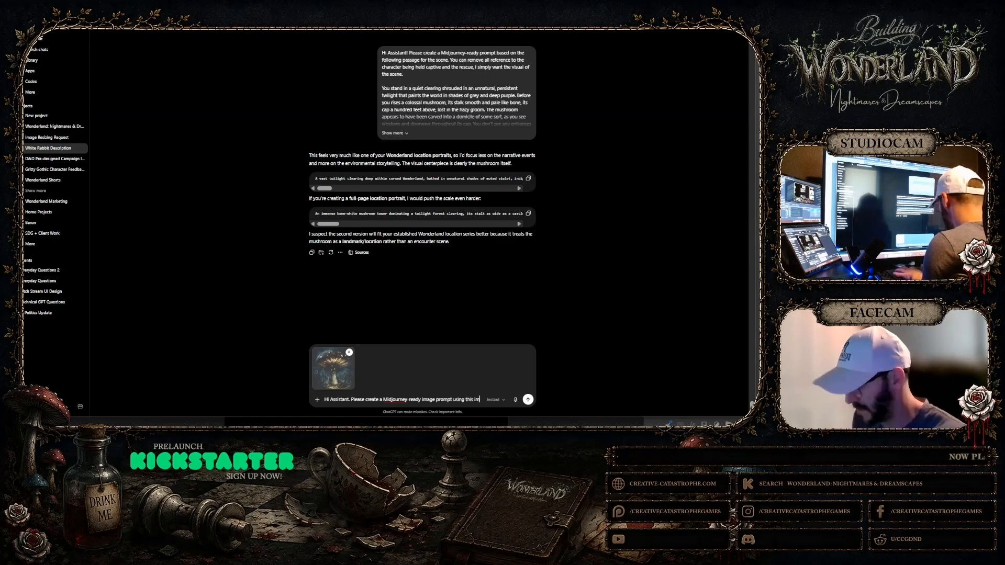
type("age as an omni-reference.")
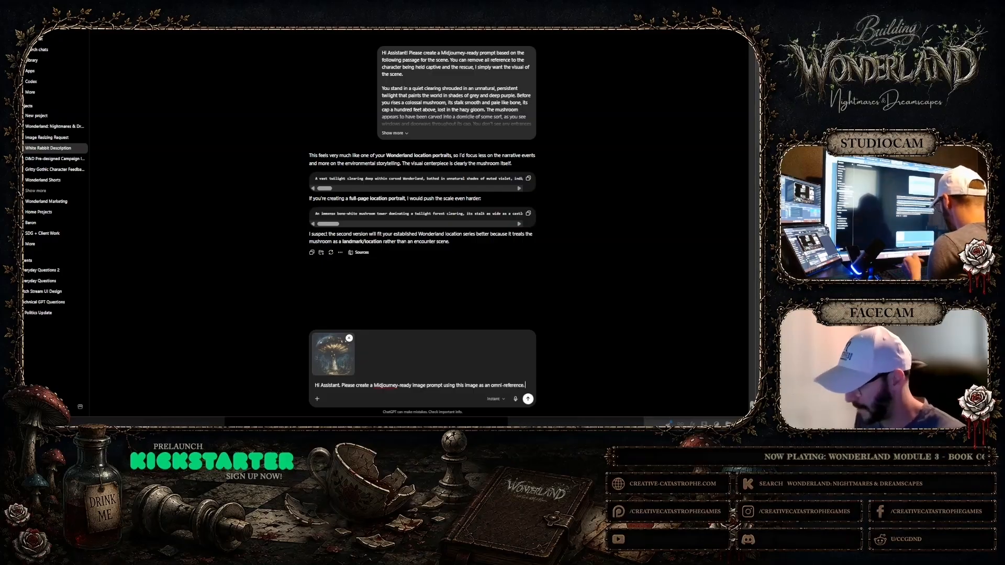
Ask for the same Mushroom Tower viewed as if standing close to it, underneath it, looking up at the towering structure, and send the message
type("The prompt")
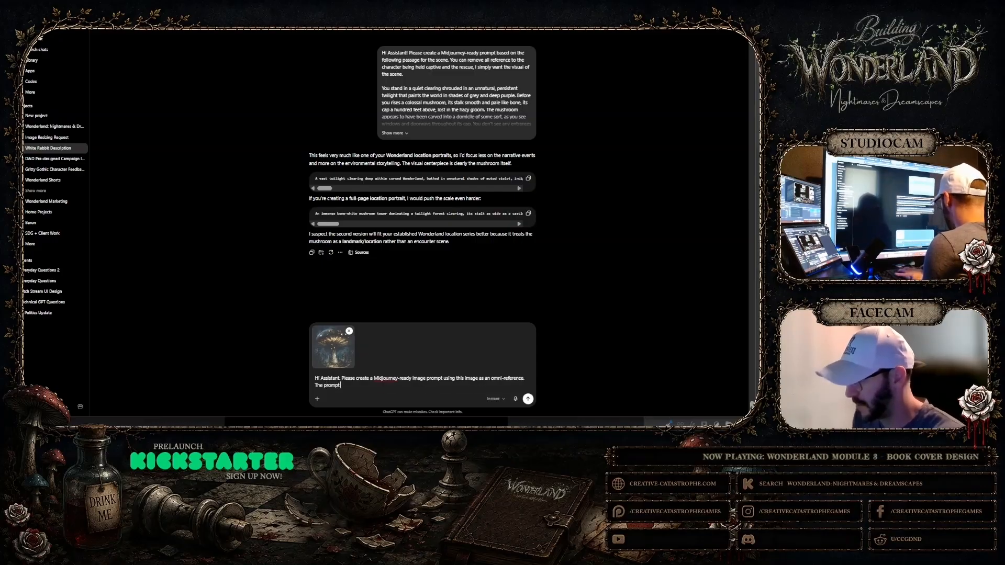
type(" is")
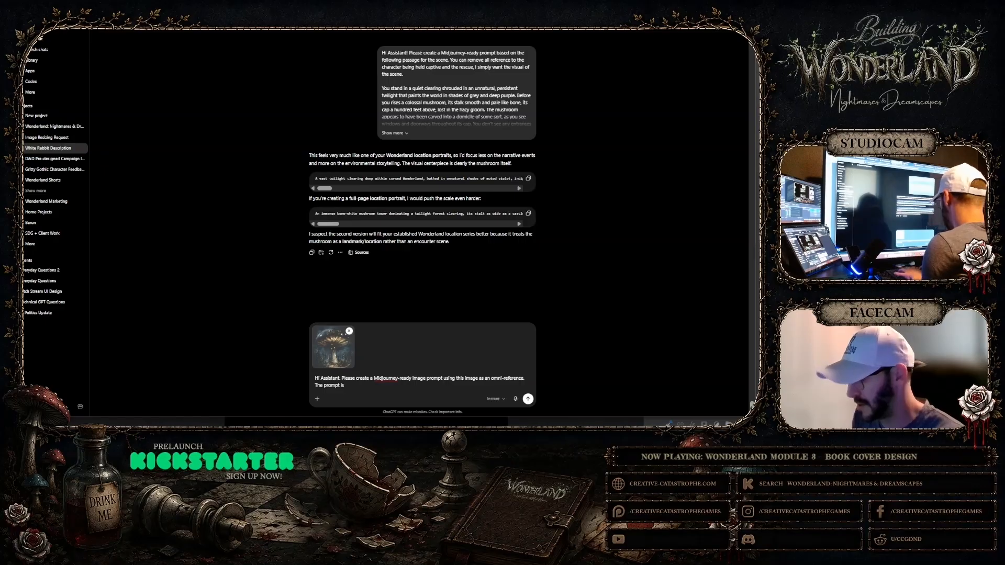
type(" to take this image and view the same Mushroom Tower")
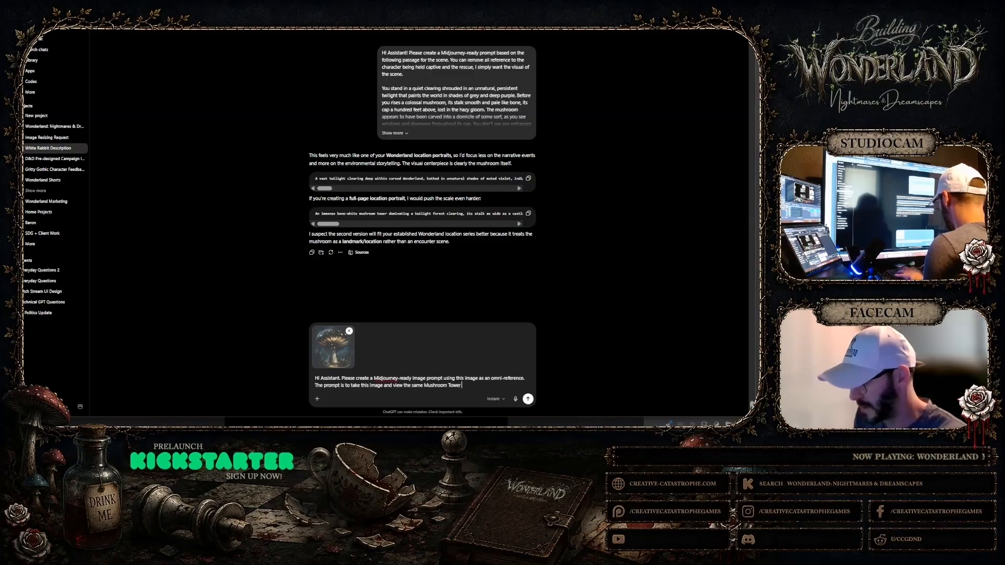
type(", but from the angle")
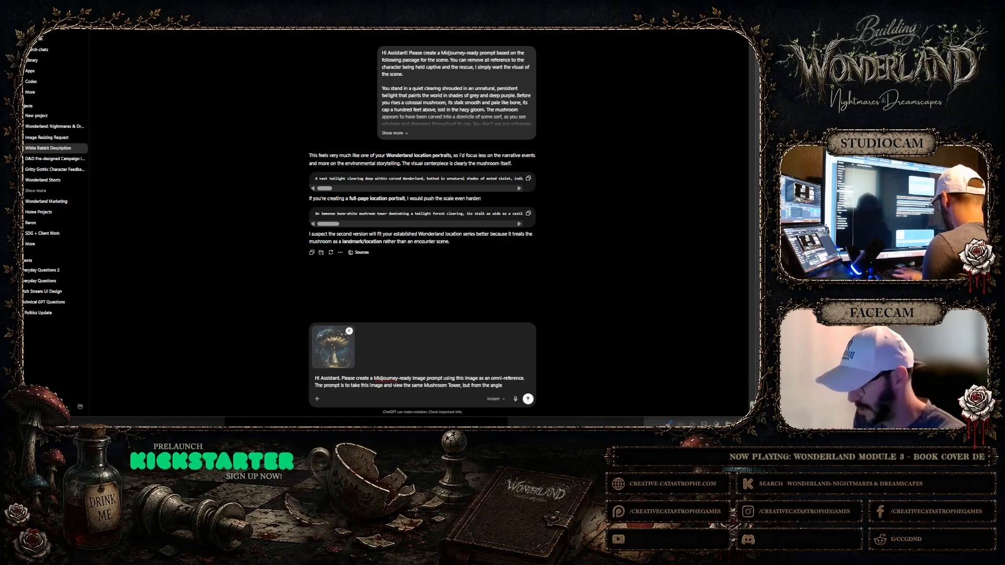
type("if")
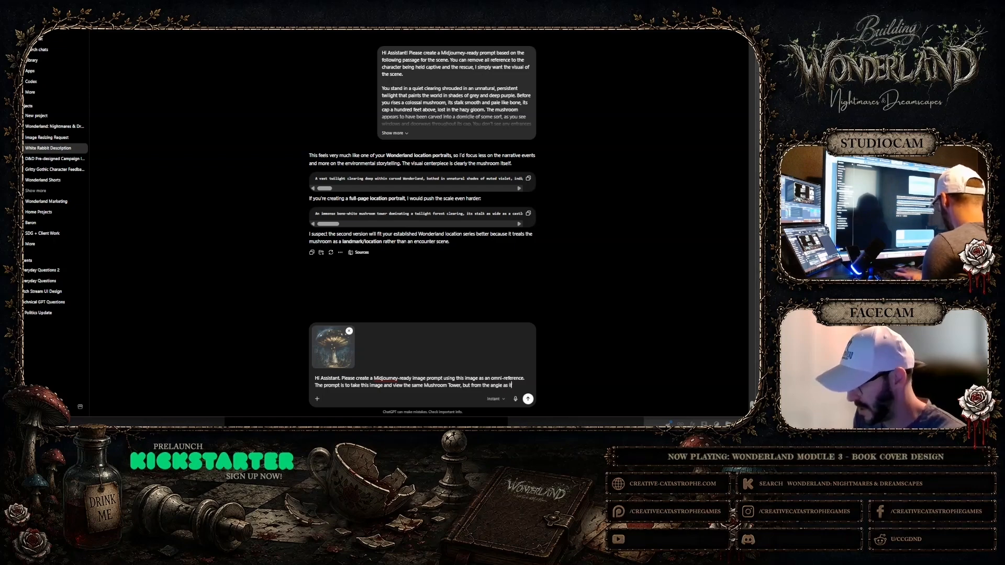
type(" you were star")
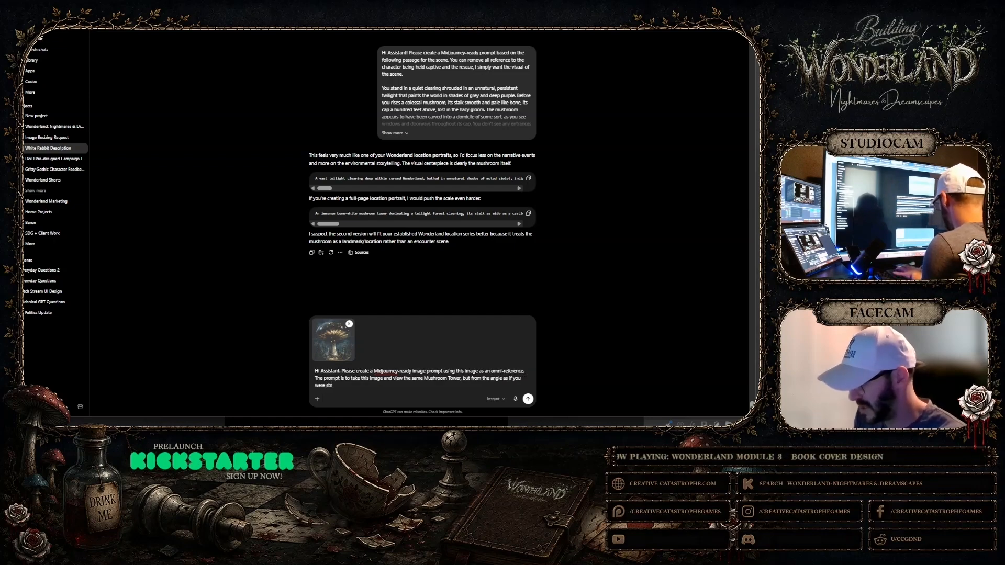
type("ding close to it, underneath it, looking up at the towering structure.")
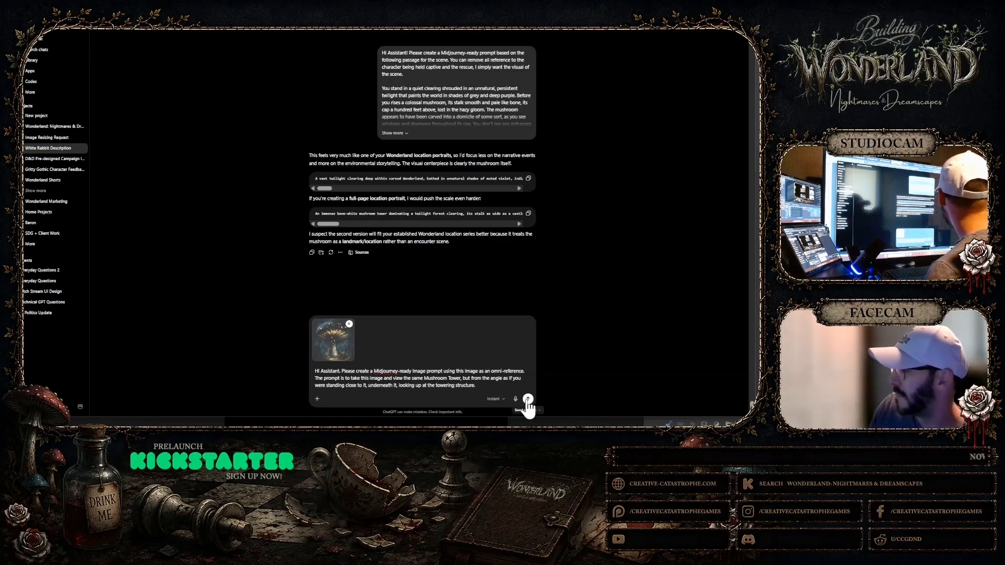
key("Return")
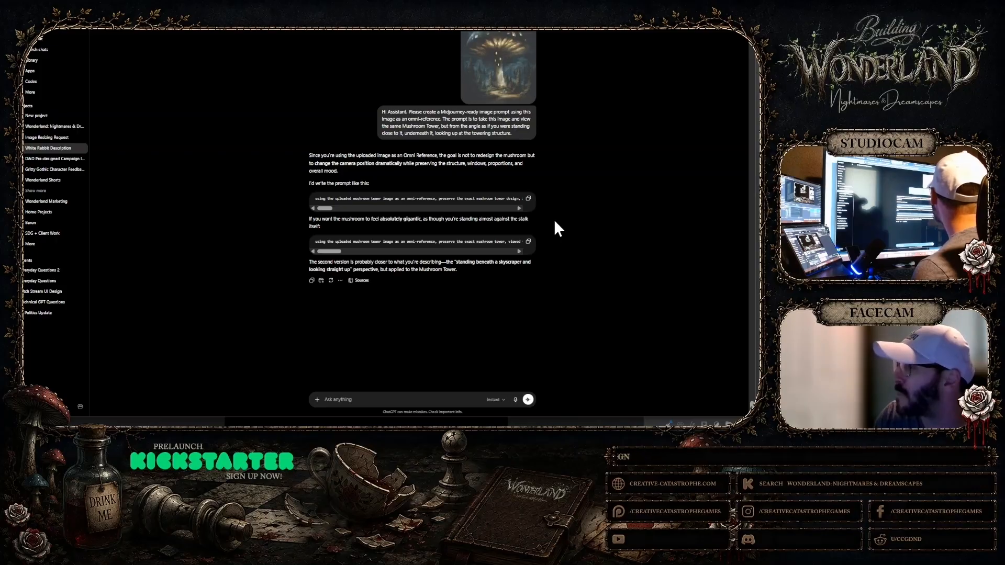
Copy the second suggested prompt and switch to Midjourney, closing the enlarged mushroom image there
left_click(530, 241)
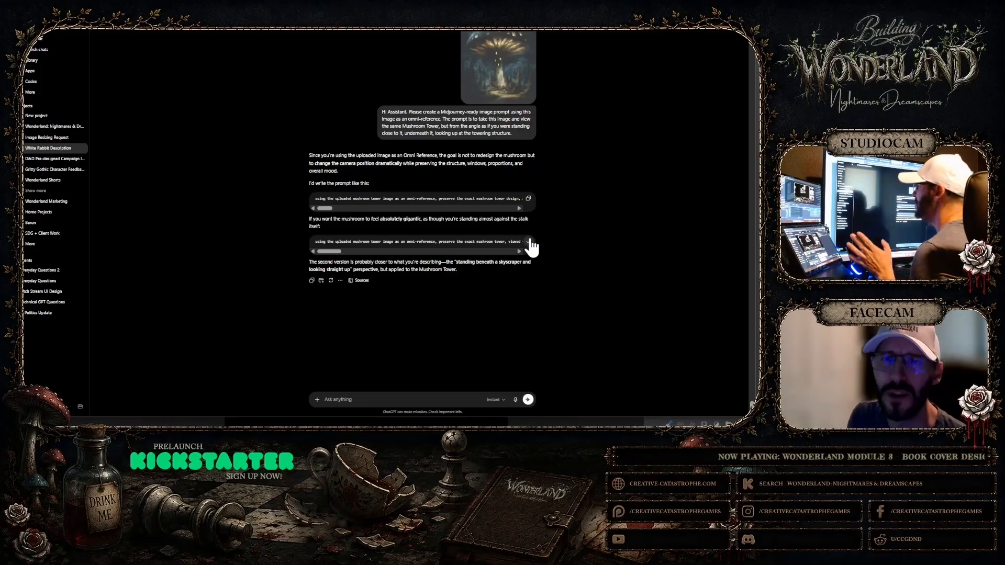
left_click(346, 16)
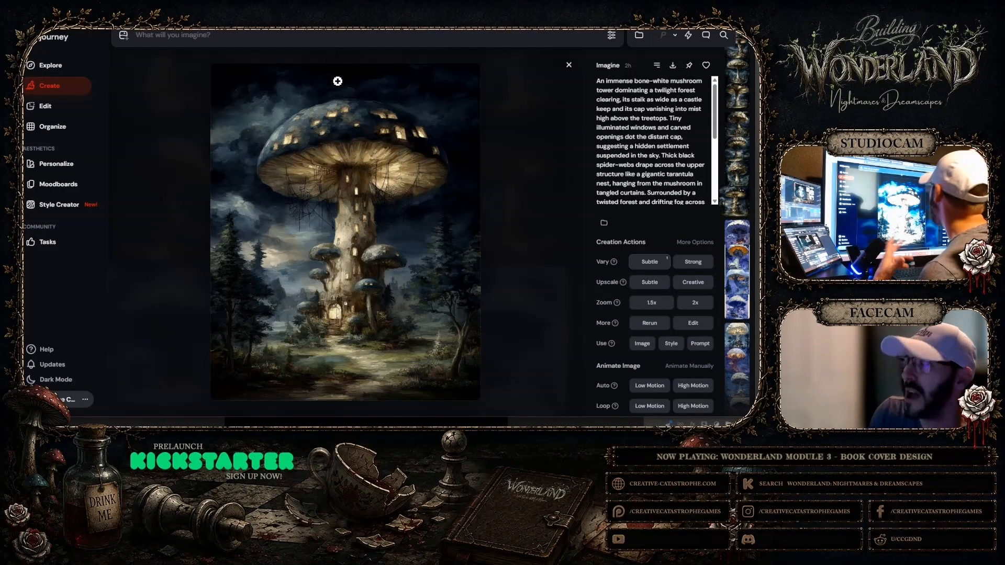
left_click(569, 65)
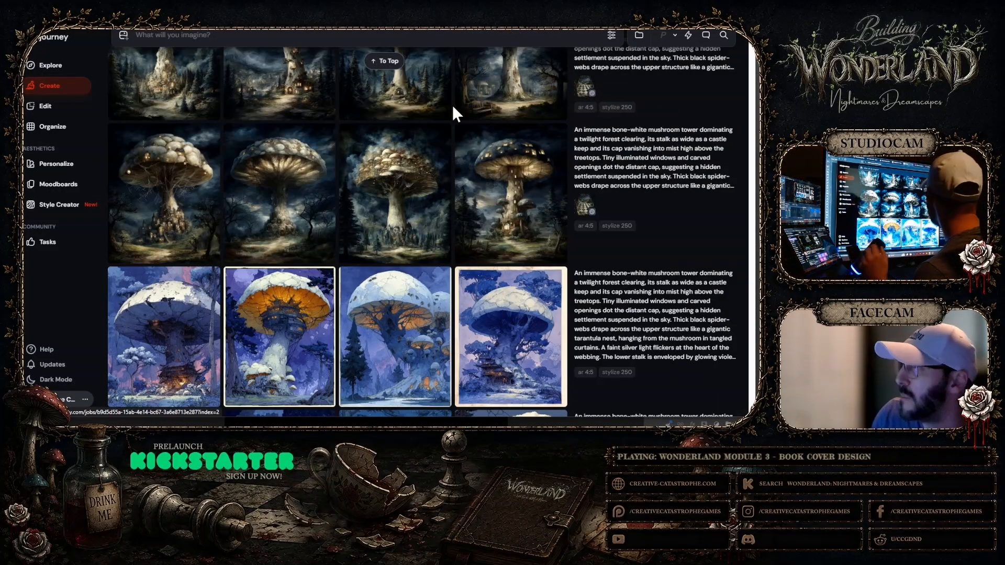
Upload the Mush Rooms image and assign it as the Omni Reference instead of the start frame or image prompt
scroll(453, 108, "up", 10)
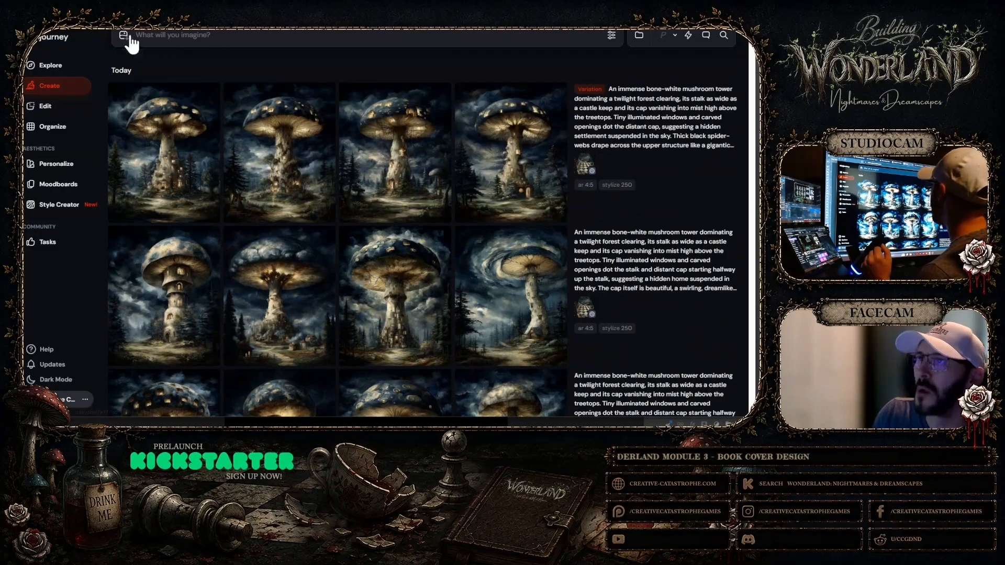
left_click(126, 37)
left_click(155, 146)
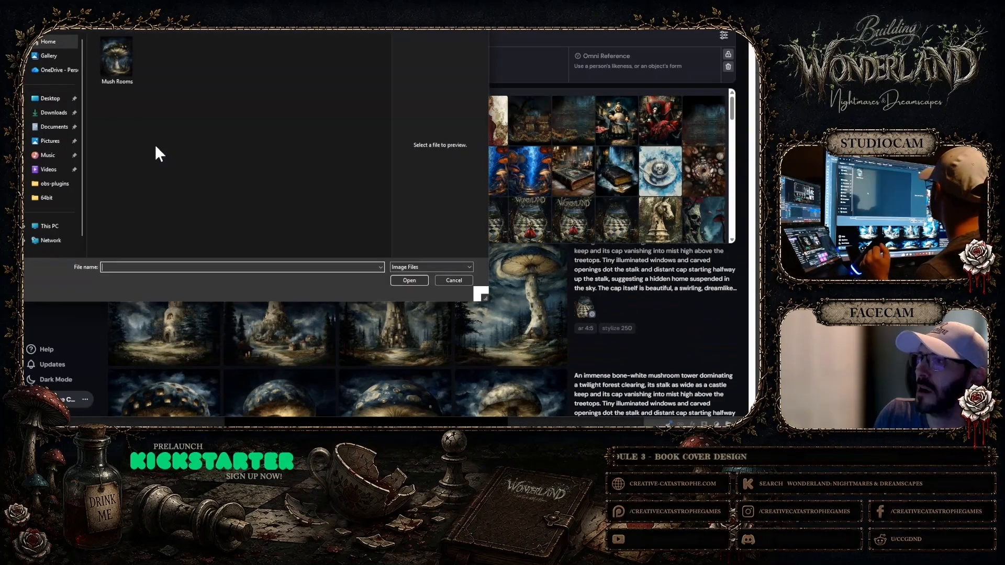
left_click(107, 60)
left_click(393, 280)
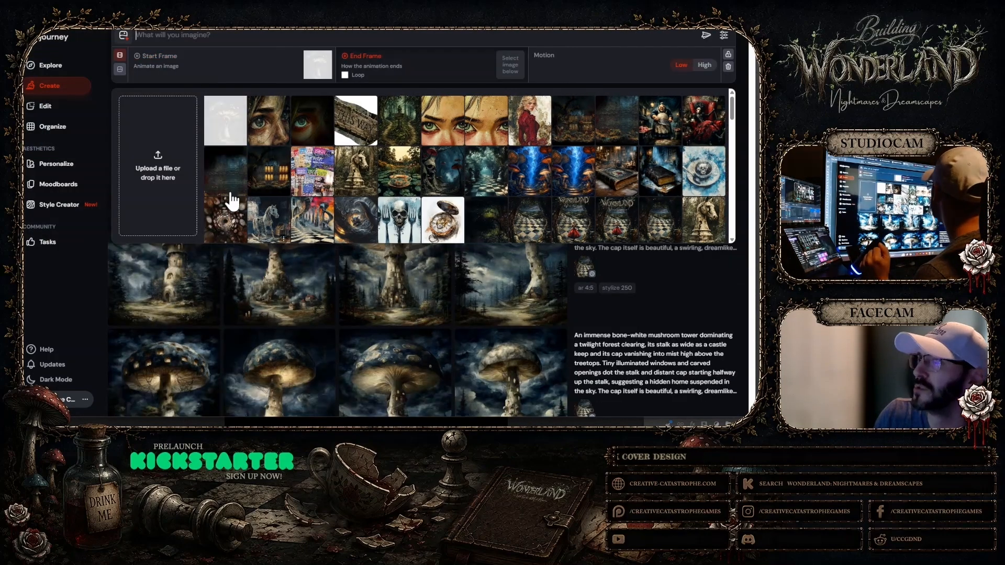
left_click(120, 69)
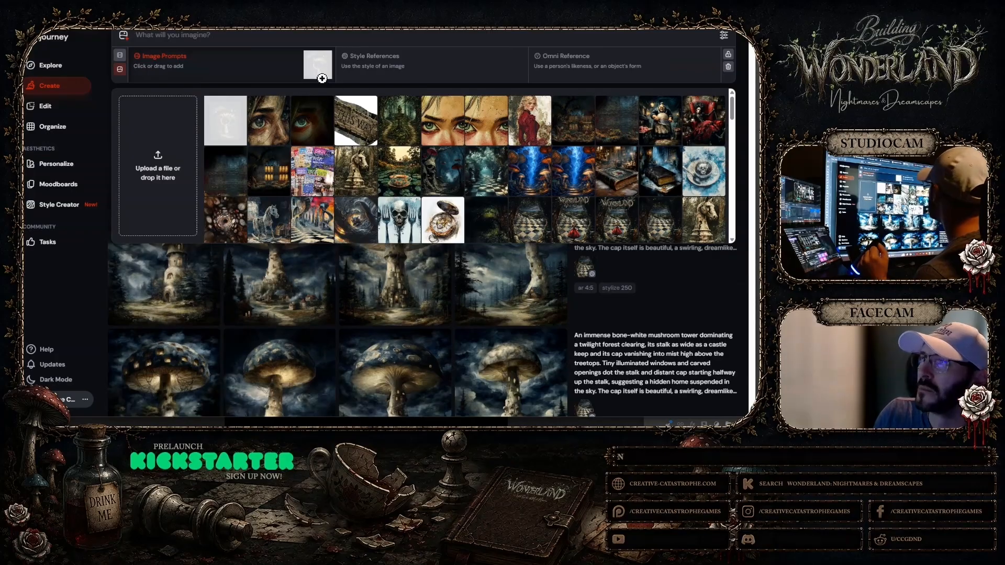
left_click_drag(319, 67, 701, 74)
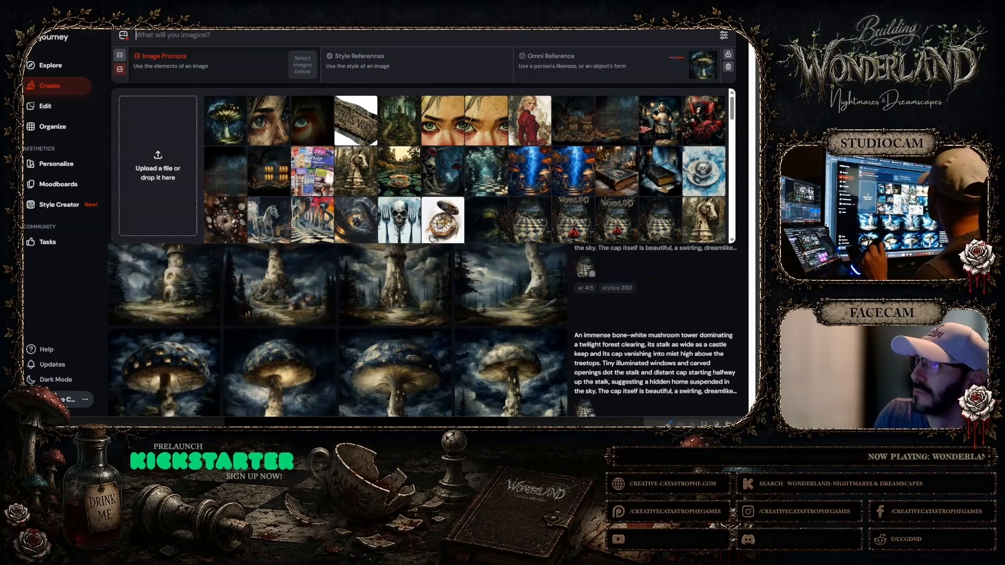
Generate two batches of images from the copied mushroom tower prompt with a lowered Omni Strength and the 4:5 portrait aspect ratio
right_click(259, 35)
left_click(268, 122)
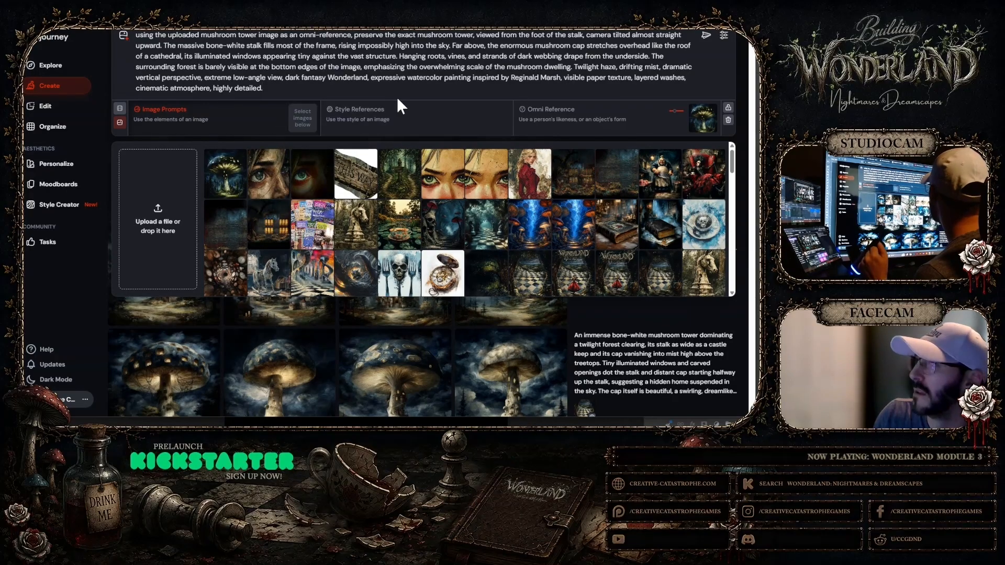
mouse_move(676, 110)
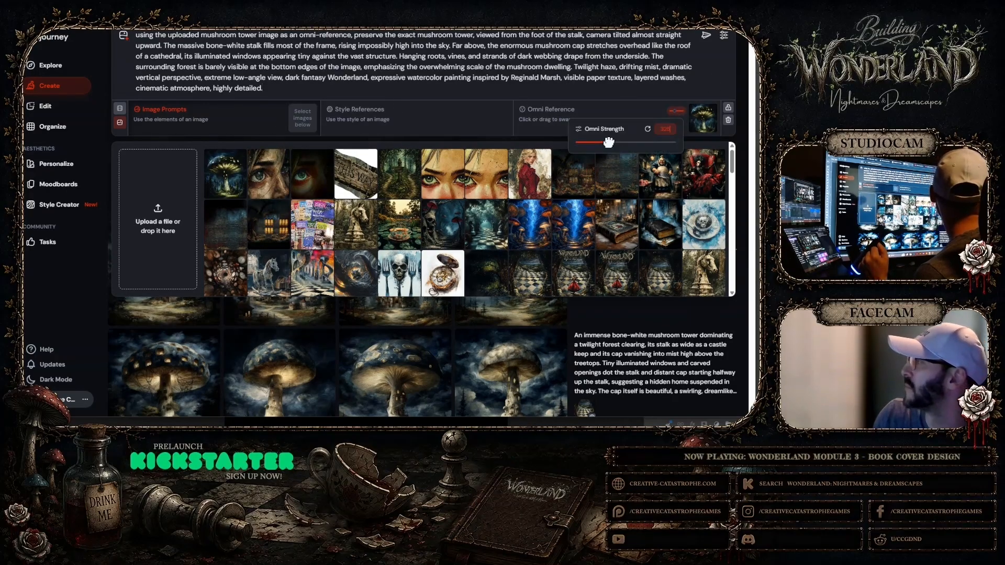
left_click_drag(609, 142, 586, 143)
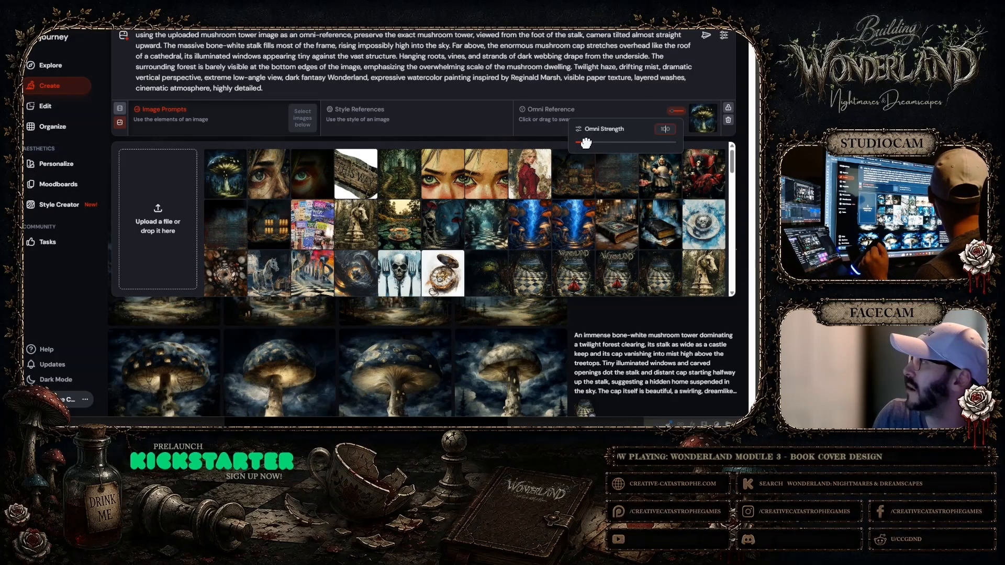
left_click(724, 36)
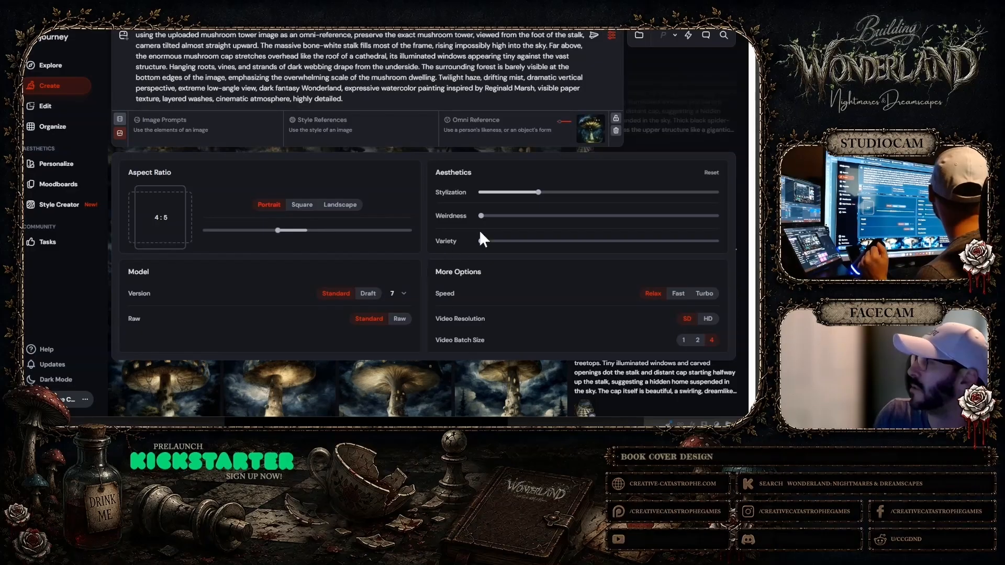
left_click(593, 36)
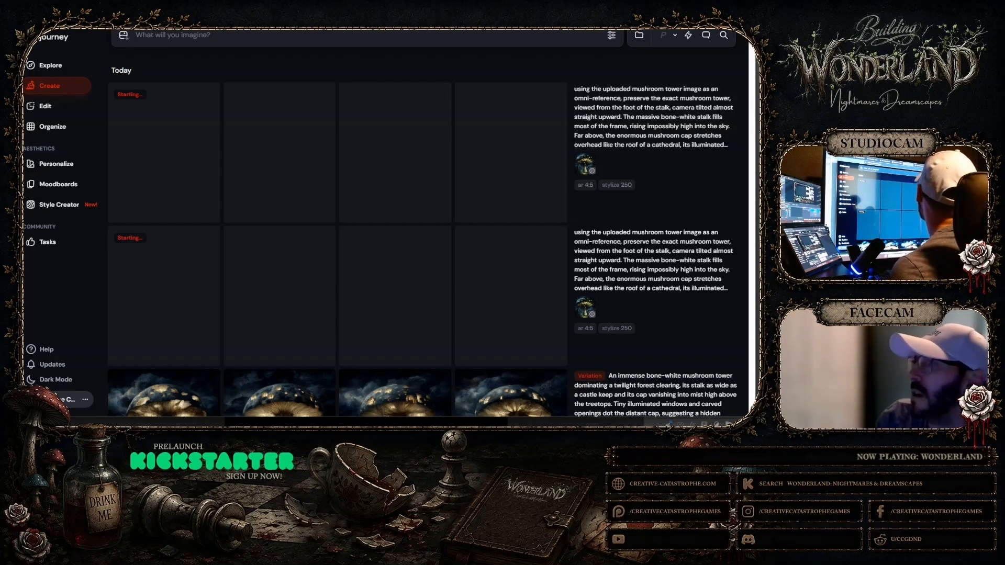
Switch to Photoshop and select the Mush Rooms layer group with the whole cover canvas in view
left_click(411, 439)
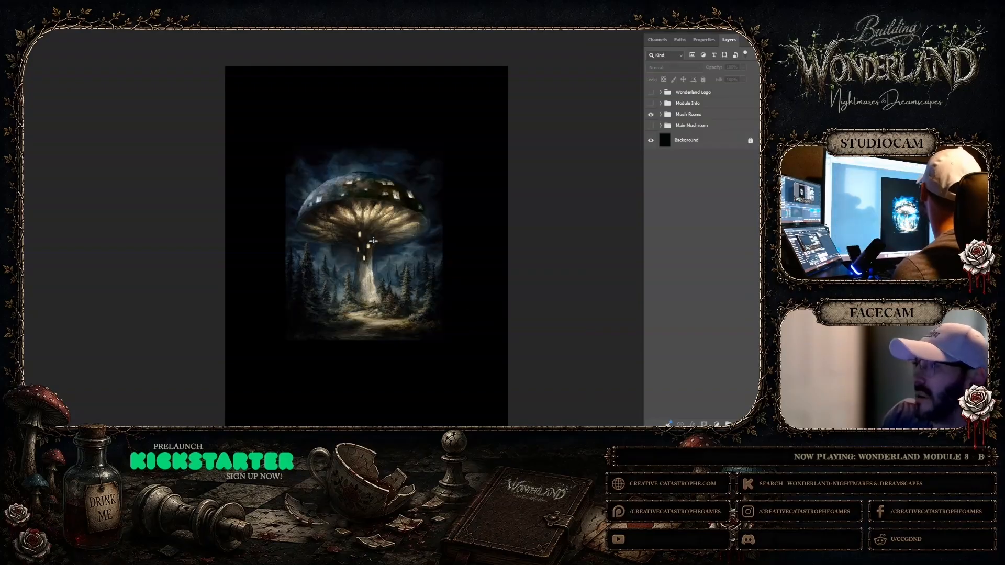
right_click(381, 187)
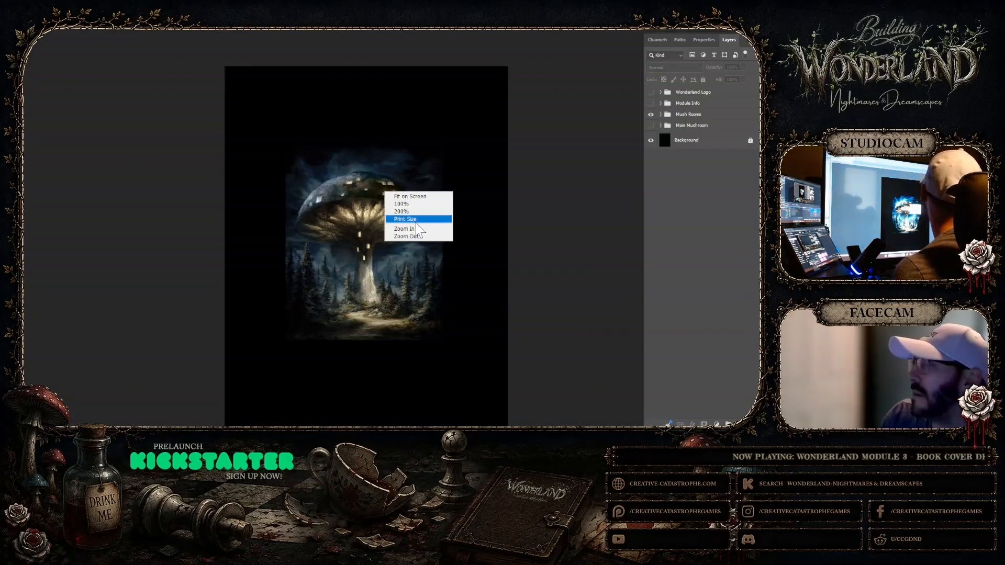
left_click(419, 236)
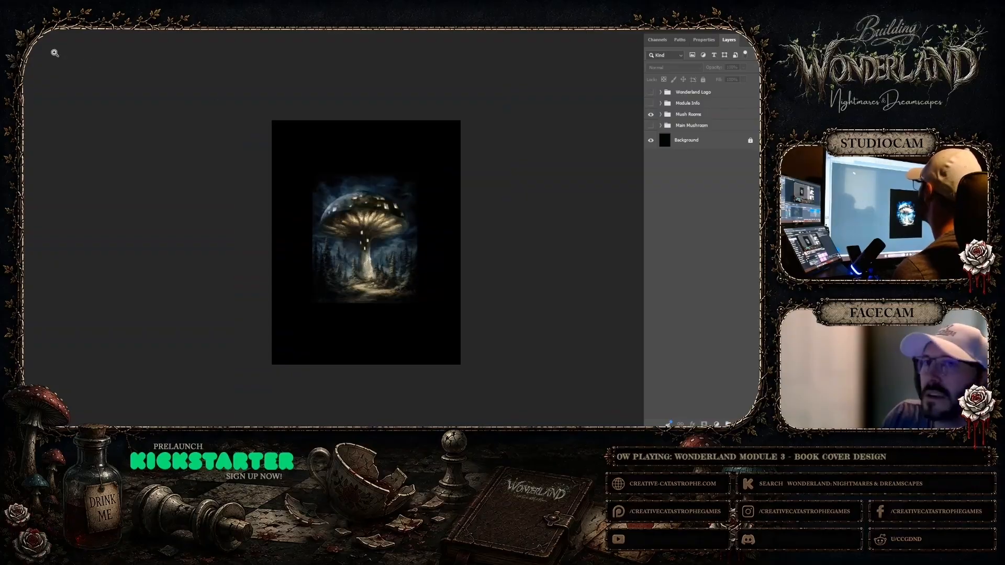
left_click(678, 114)
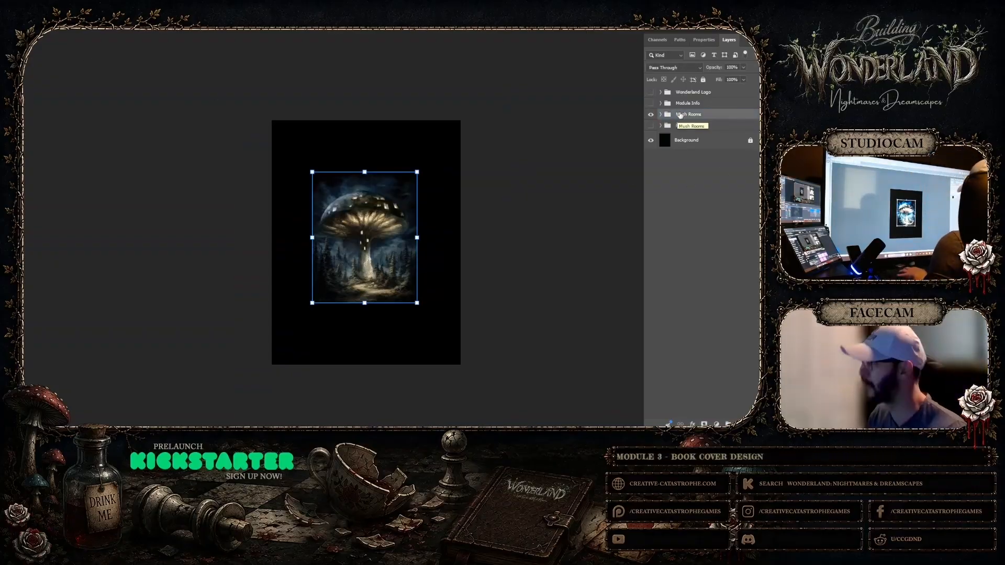
Expand the Mush Rooms group and select all its layers from Layer 8 down to remove object 7
left_click(662, 115)
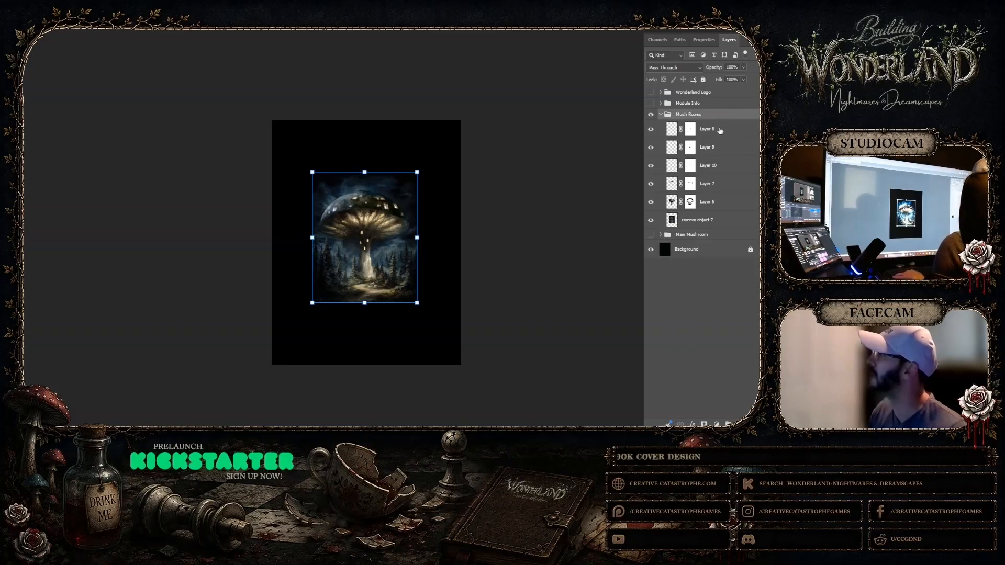
left_click(717, 131)
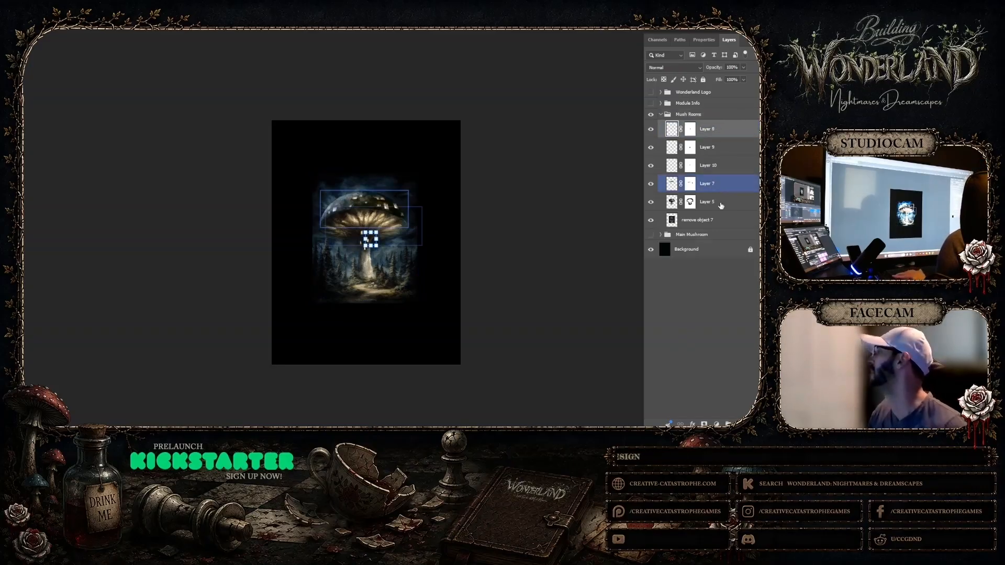
left_click(717, 224, "shift")
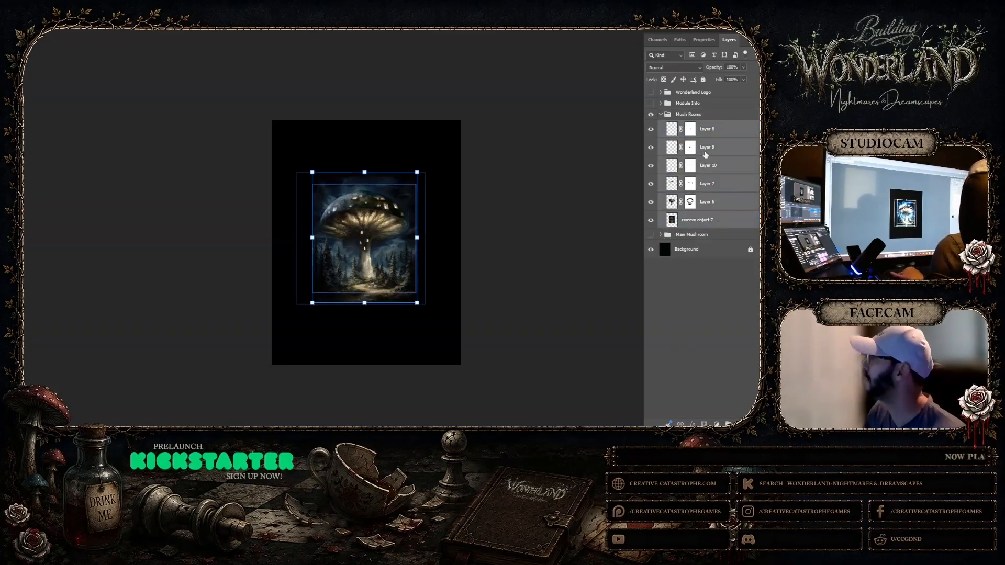
Collapse the Mush Rooms layer group and duplicate it as Mush Rooms copy
left_click(681, 114)
left_click(661, 114)
right_click(685, 116)
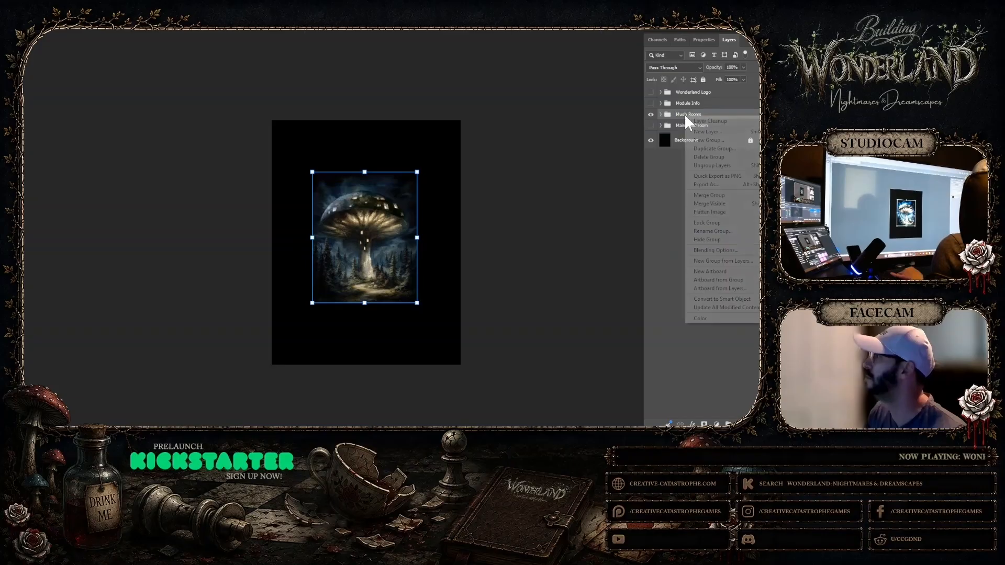
left_click(702, 149)
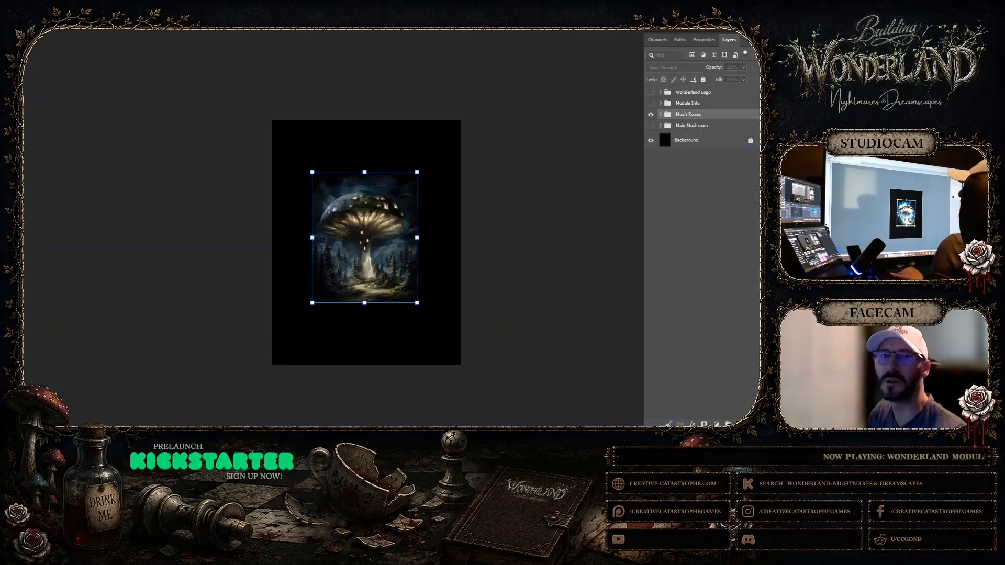
left_click(429, 159)
Hide the original Mush Rooms group and merge its copy into a single layer
left_click(650, 125)
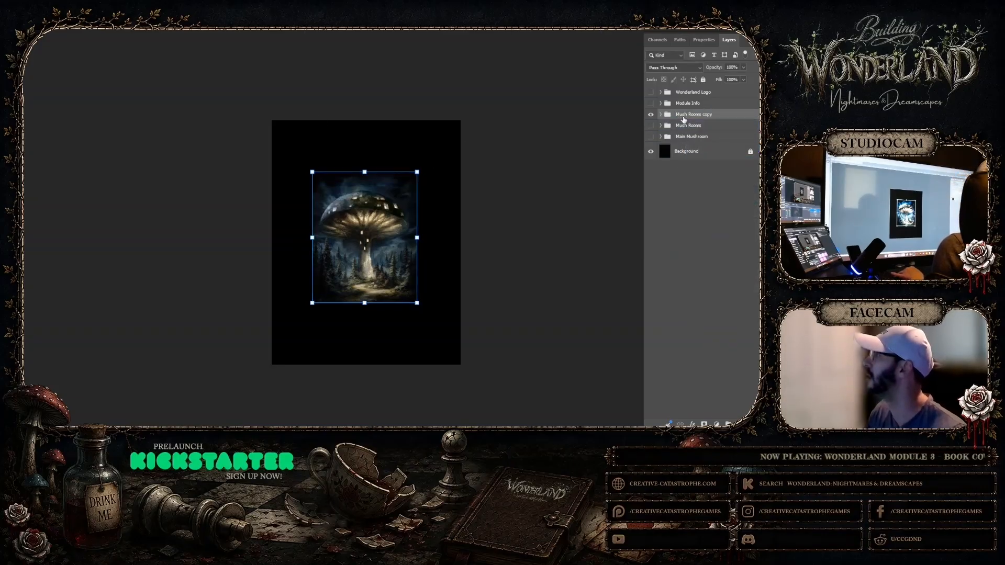
right_click(683, 120)
left_click(702, 196)
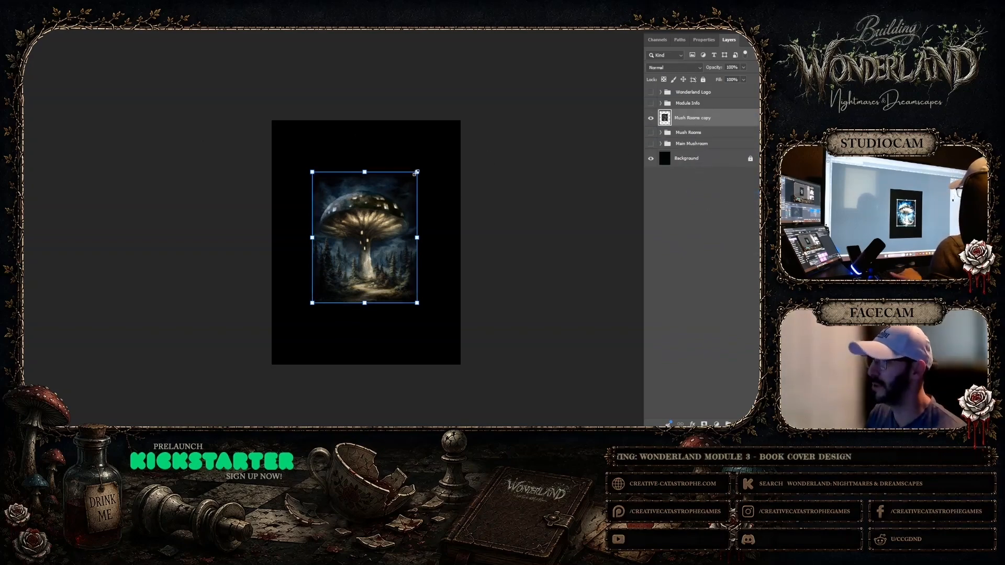
Scale the merged mushroom layer to the cover's full width and shift it down, leaving a black strip above it
left_click_drag(417, 172, 463, 117)
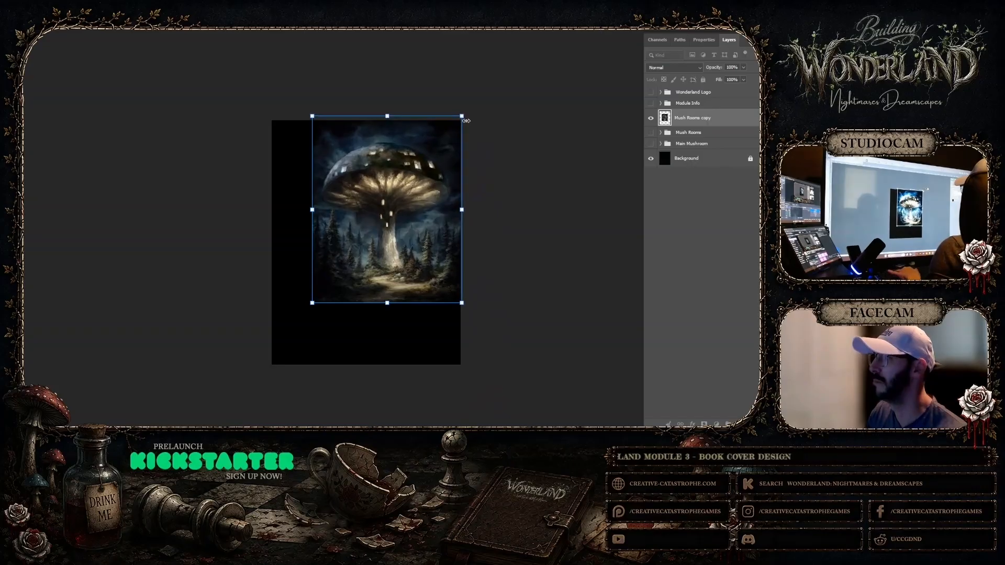
left_click_drag(311, 306, 269, 375)
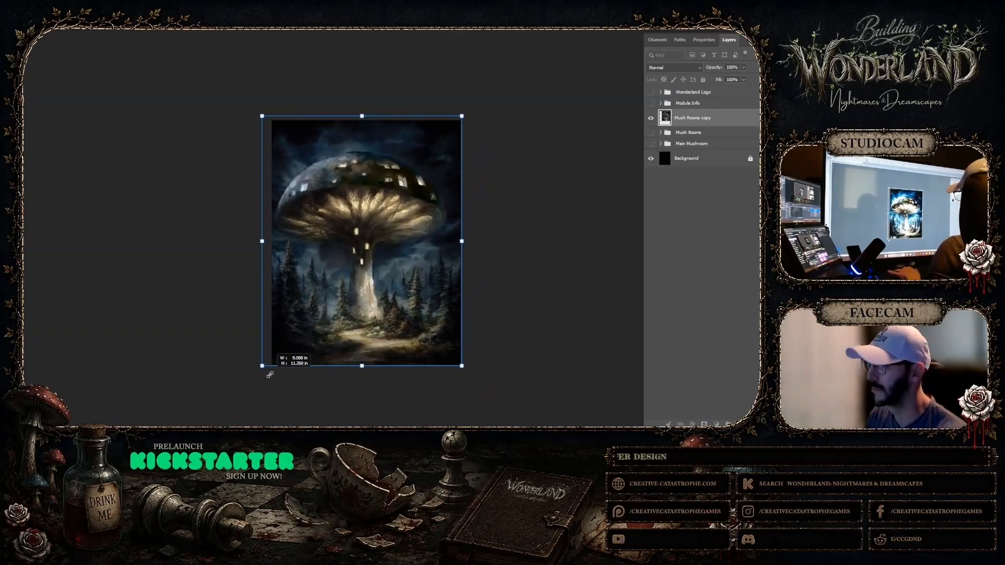
mouse_move(350, 300)
left_mouse_down()
mouse_move(354, 279)
mouse_move(353, 289)
left_mouse_up()
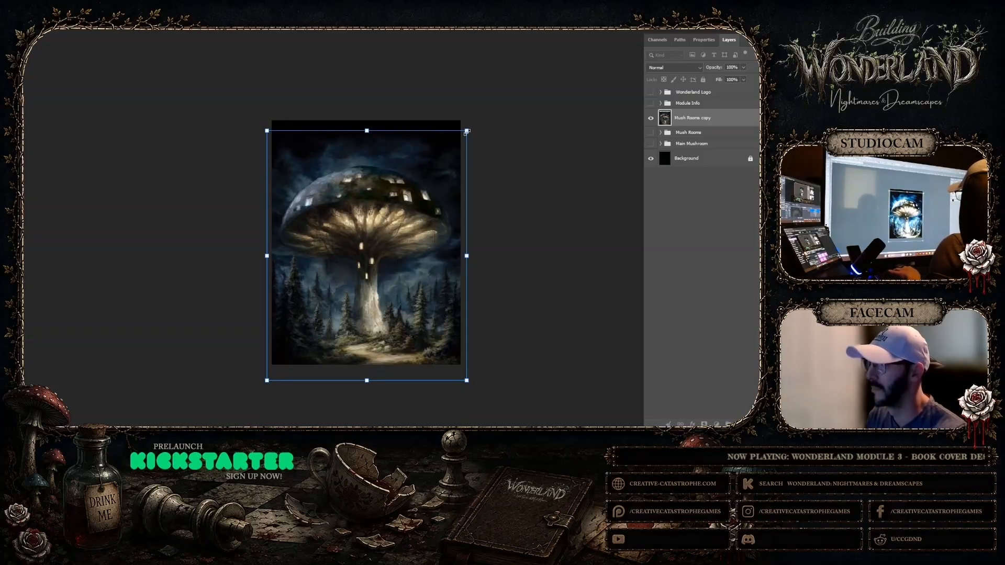
left_click_drag(466, 132, 461, 137)
left_click_drag(267, 137, 274, 138)
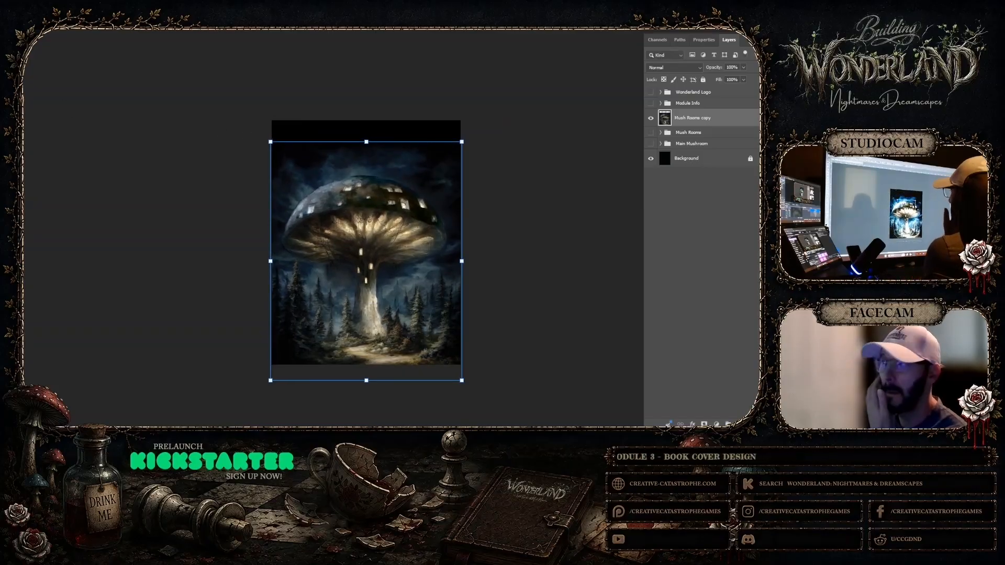
key("Return")
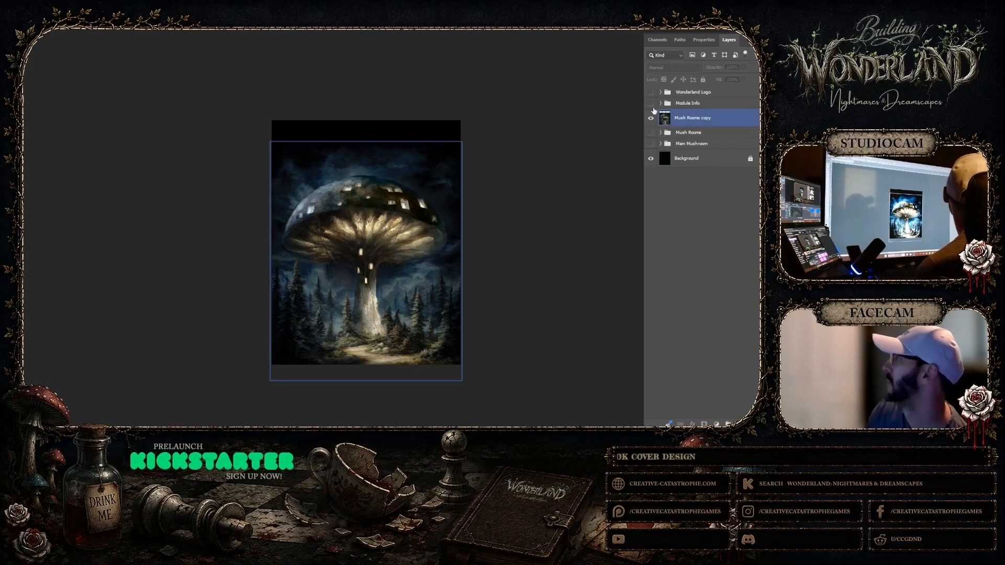
Show the Wonderland Logo group over the enlarged mushroom artwork and inspect the cover up close
left_click(651, 92)
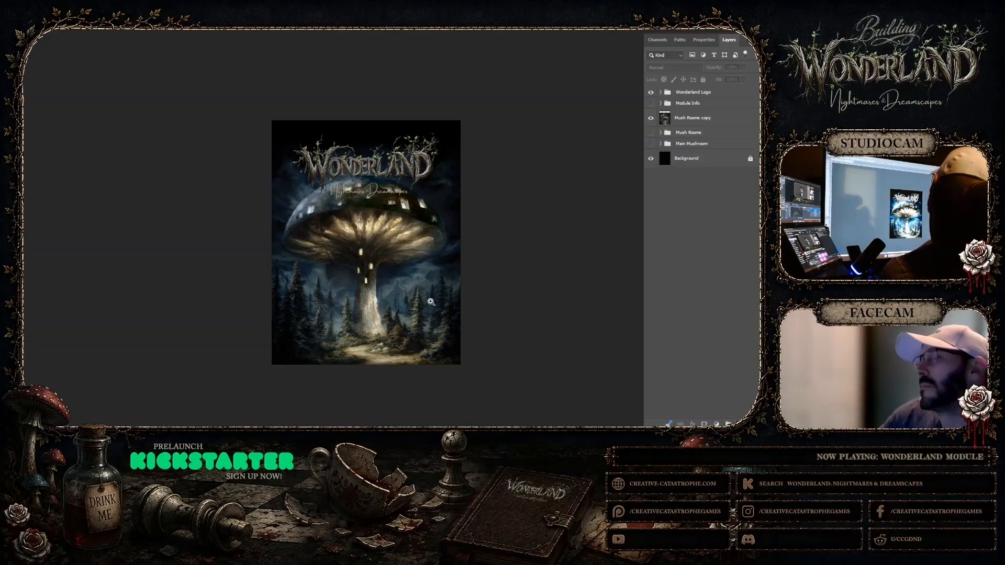
left_click(430, 302)
scroll(565, 251, "up", 1)
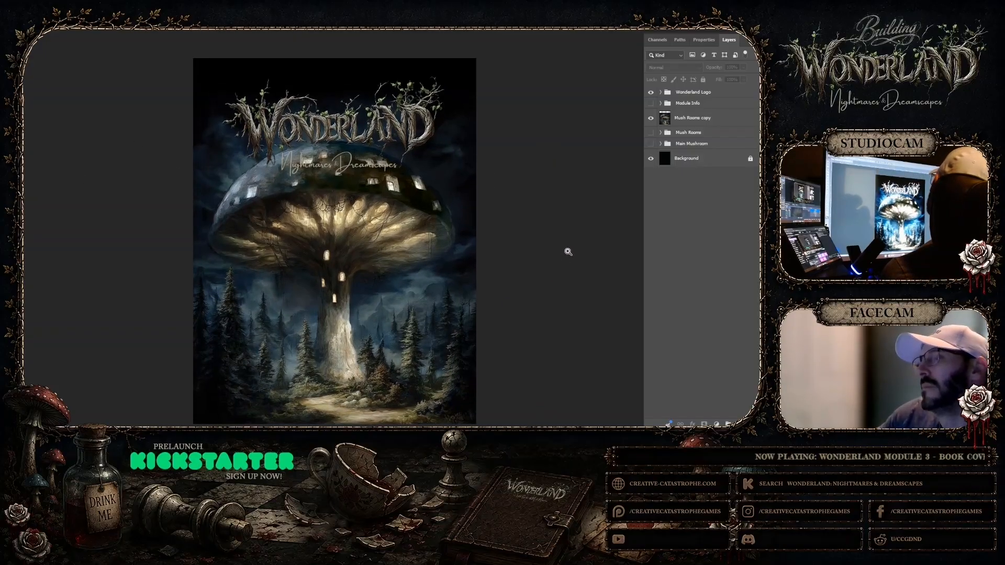
scroll(570, 245, "down", 1)
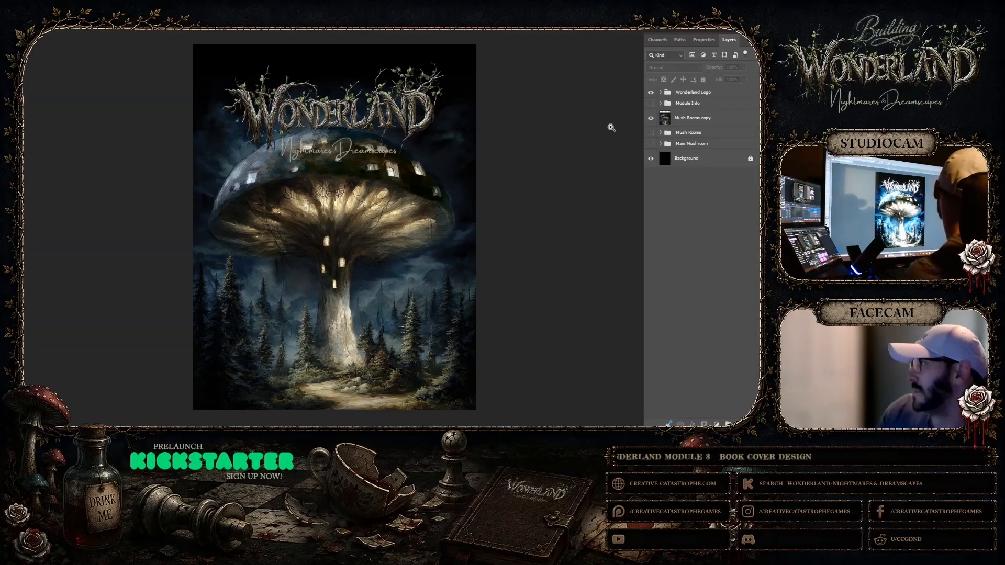
Check the progress of the two image batches in Midjourney and return to Photoshop
mouse_move(508, 438)
left_click(487, 413)
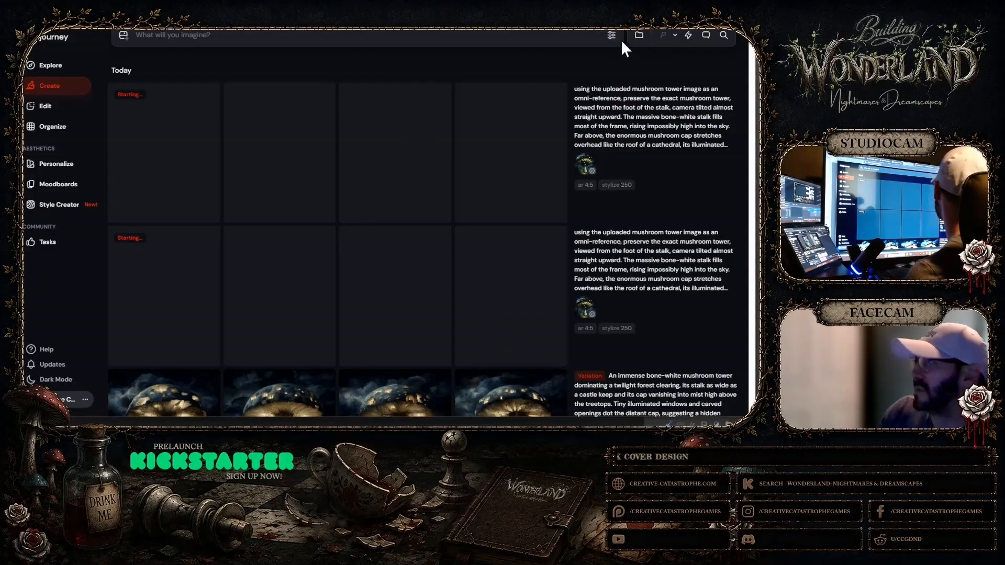
key("alt+Tab")
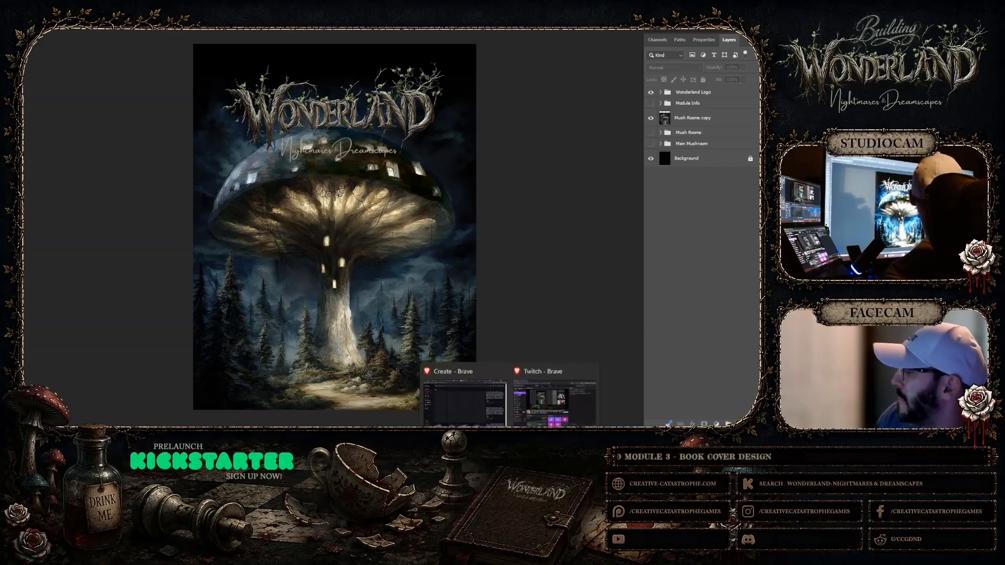
Switch to Midjourney and use the low-angle mushroom against the blue sky as an Image Prompt
left_click(463, 389)
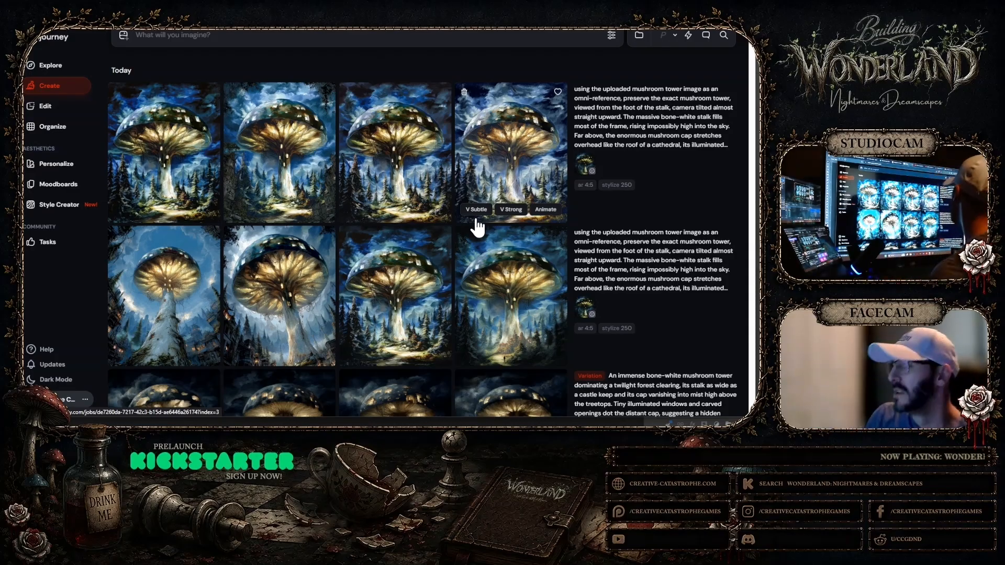
left_click(173, 310)
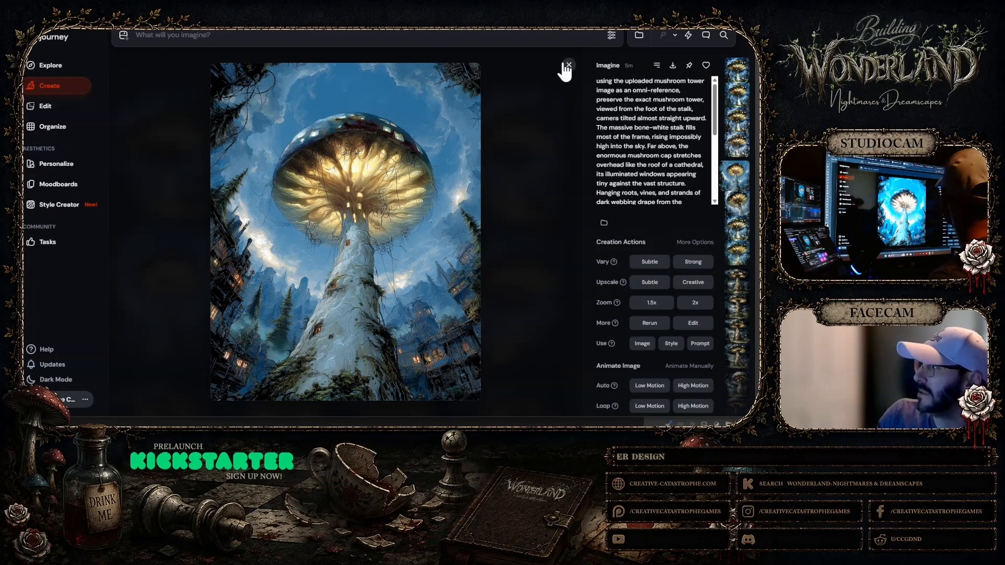
left_click(636, 344)
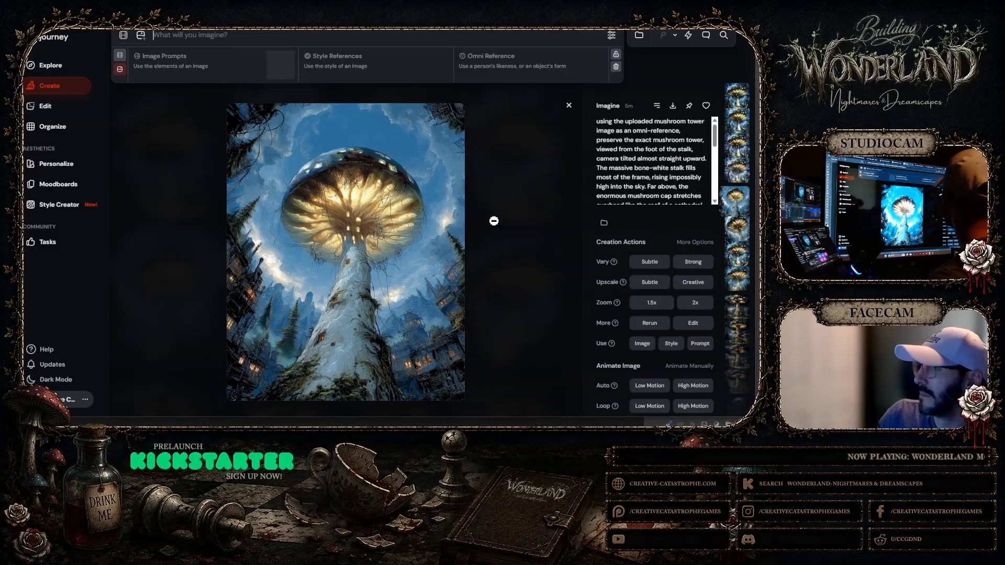
left_click(569, 105)
Reuse the earlier Omni Reference at strength 250 and generate a new batch with the same mushroom tower prompt
scroll(562, 184, "down", 5)
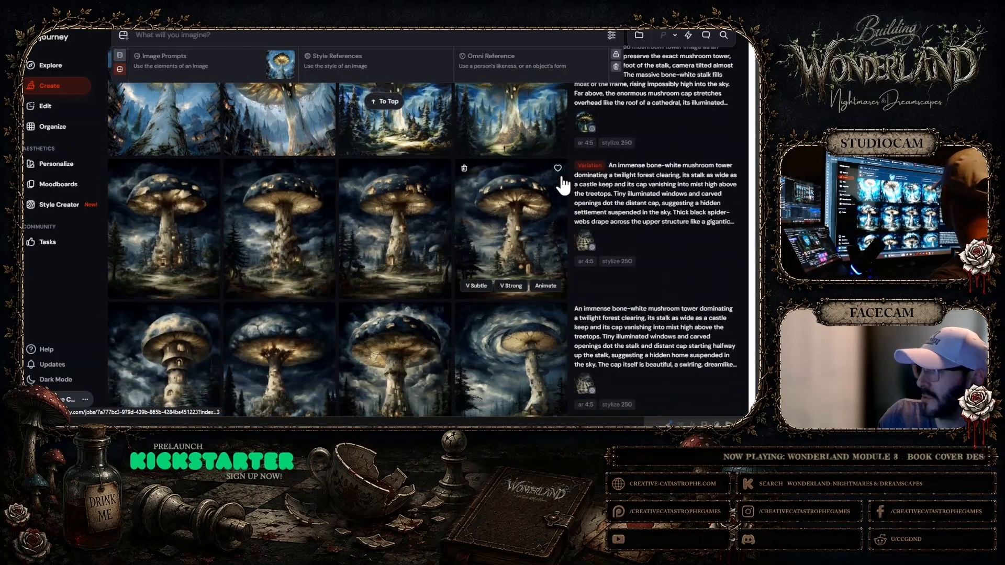
scroll(563, 184, "up", 5)
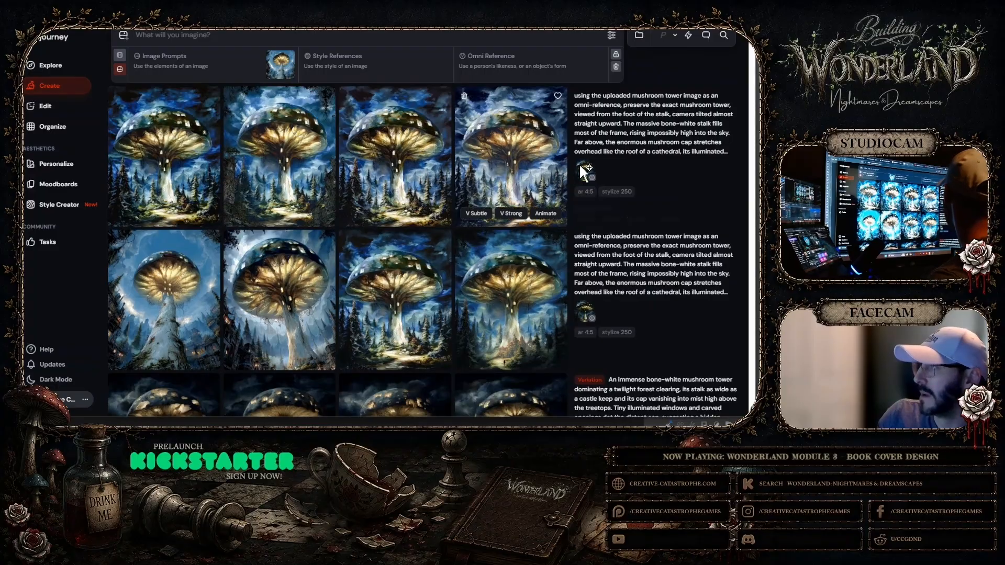
left_click(580, 168)
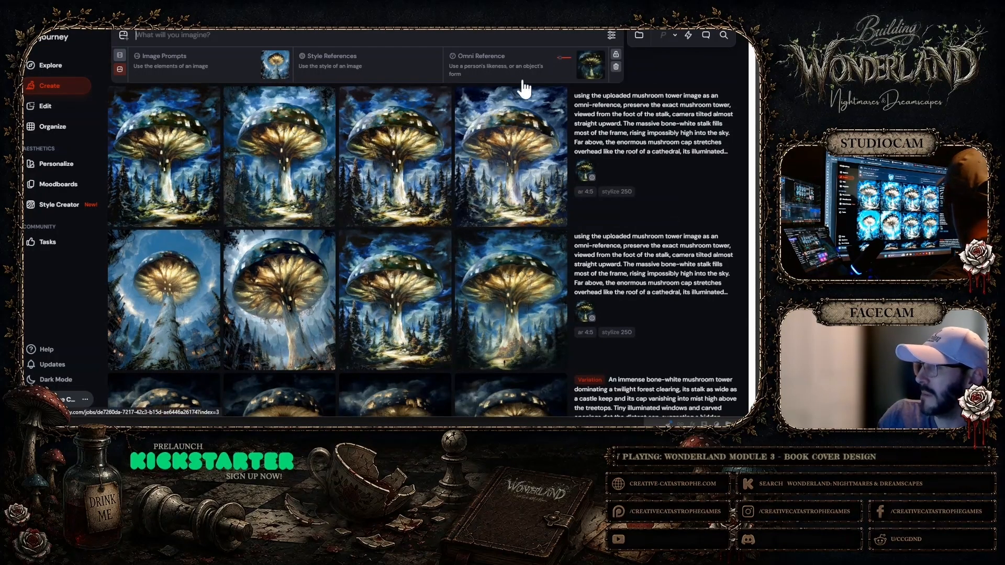
left_click(561, 57)
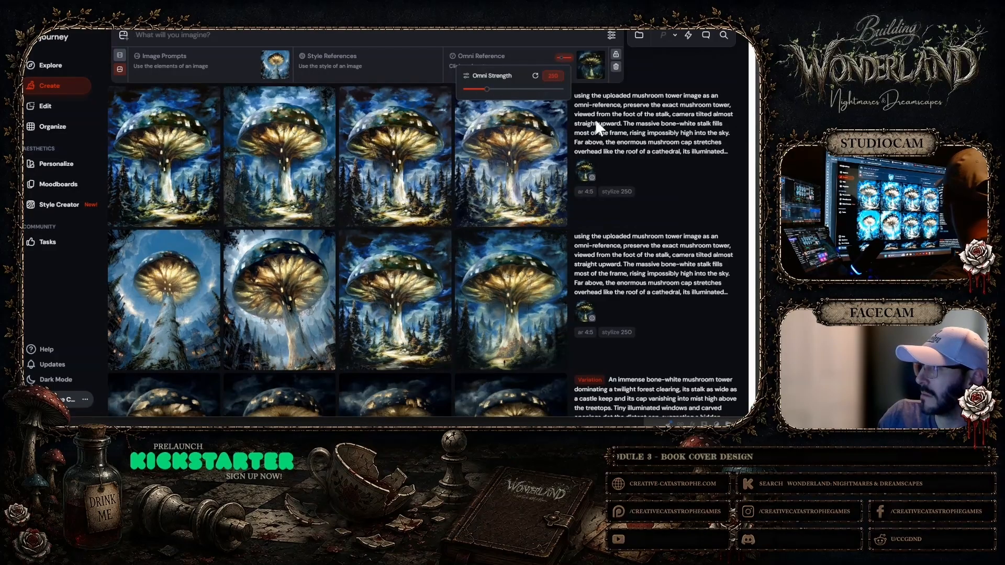
left_click(607, 112)
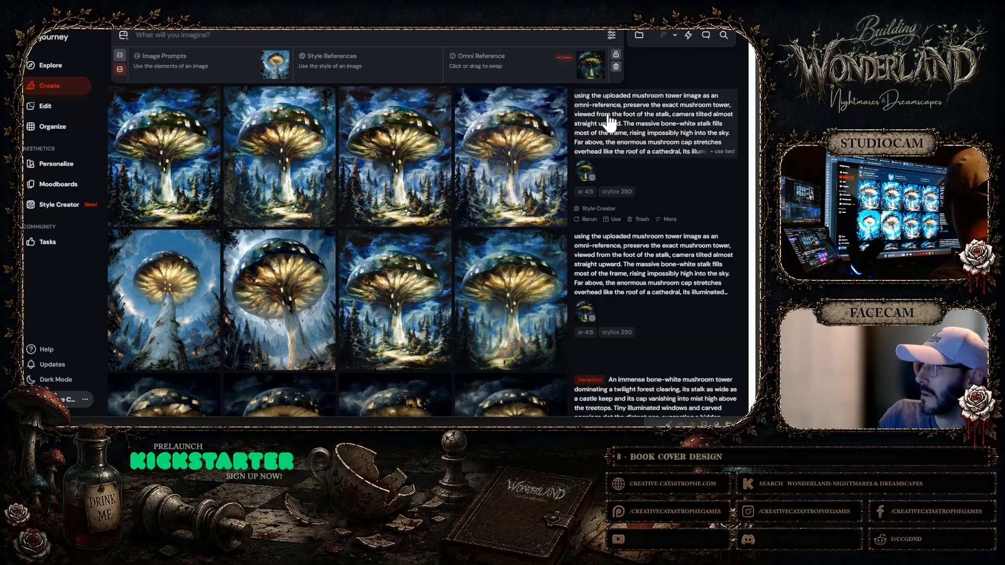
left_click(615, 250)
left_click(594, 36)
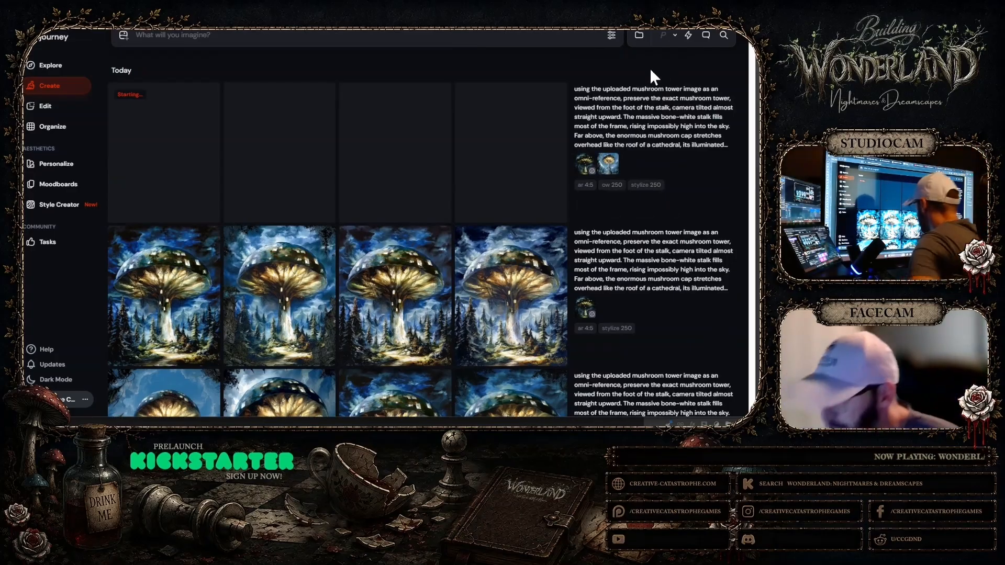
Examine enlarged views of the first two low-angle mushroom images in the earlier batch
scroll(483, 94, "down", 1)
scroll(483, 94, "down", 3)
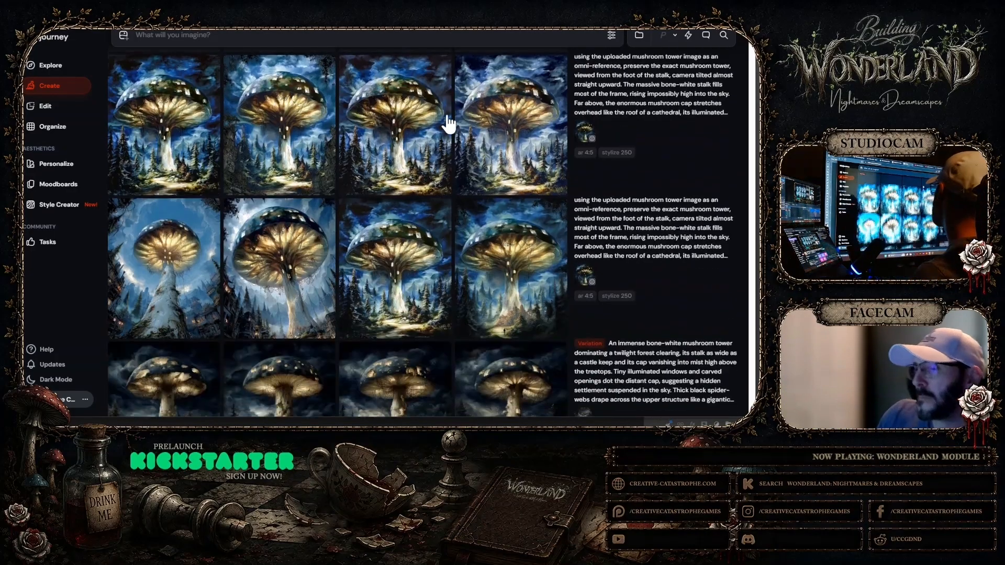
left_click(193, 260)
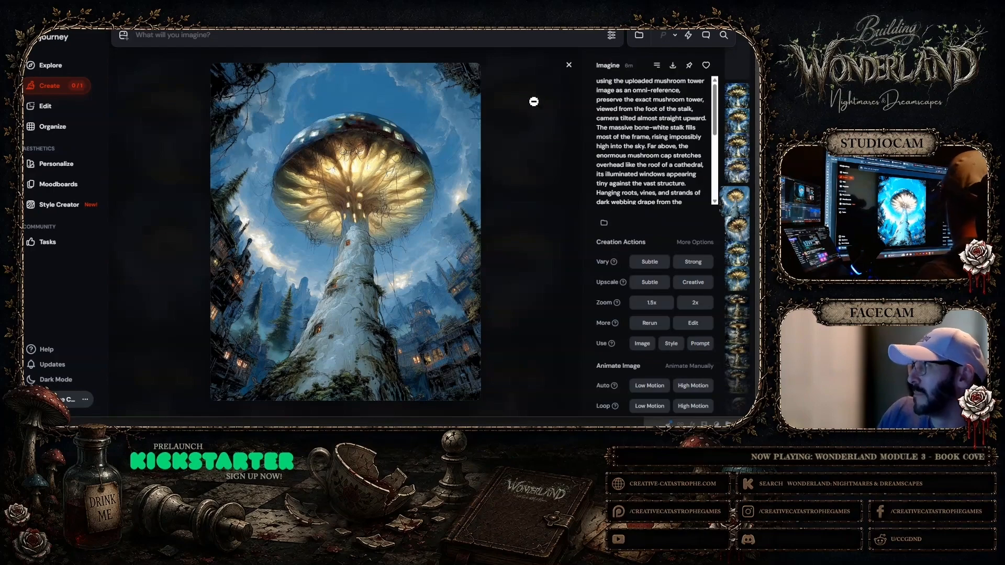
left_click(567, 65)
left_click(280, 264)
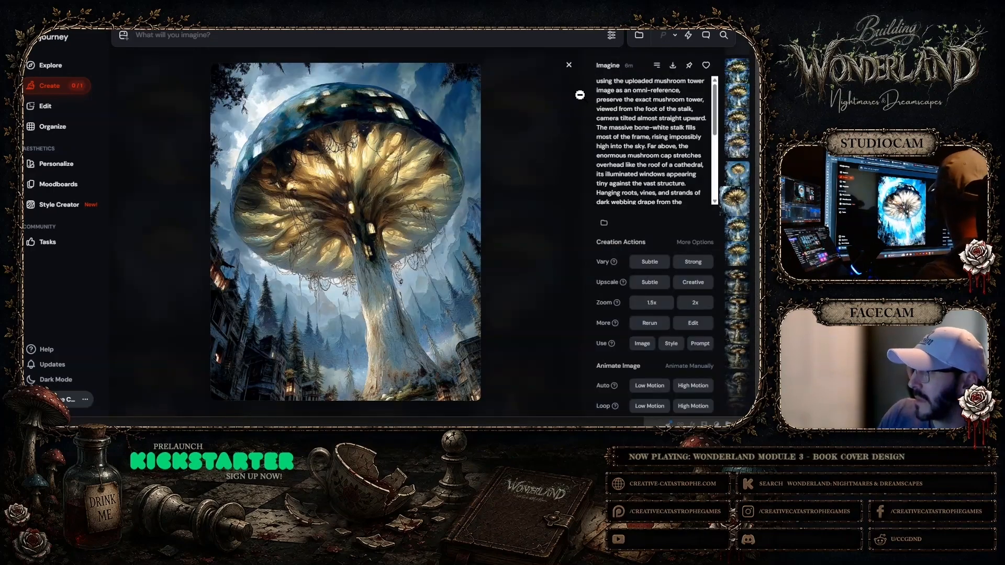
left_click(569, 66)
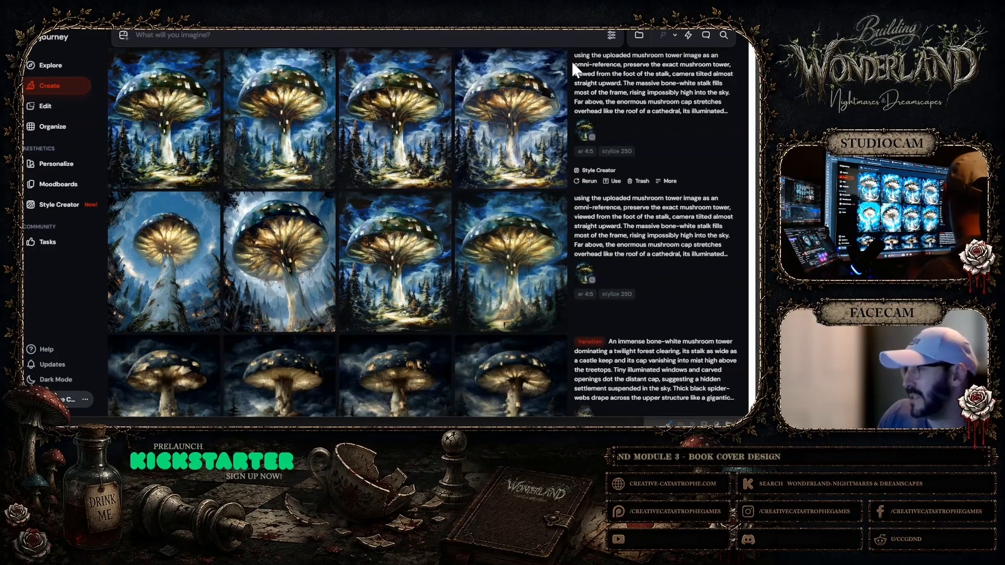
Open the low-angle blue-sky mushroom image at full size and copy it
left_click(197, 232)
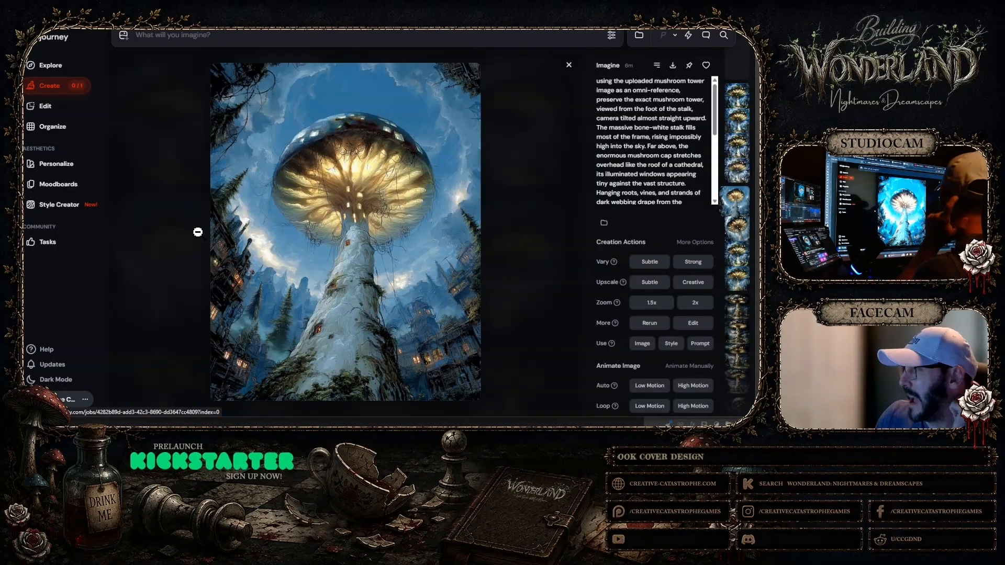
left_click(435, 116)
right_click(424, 164)
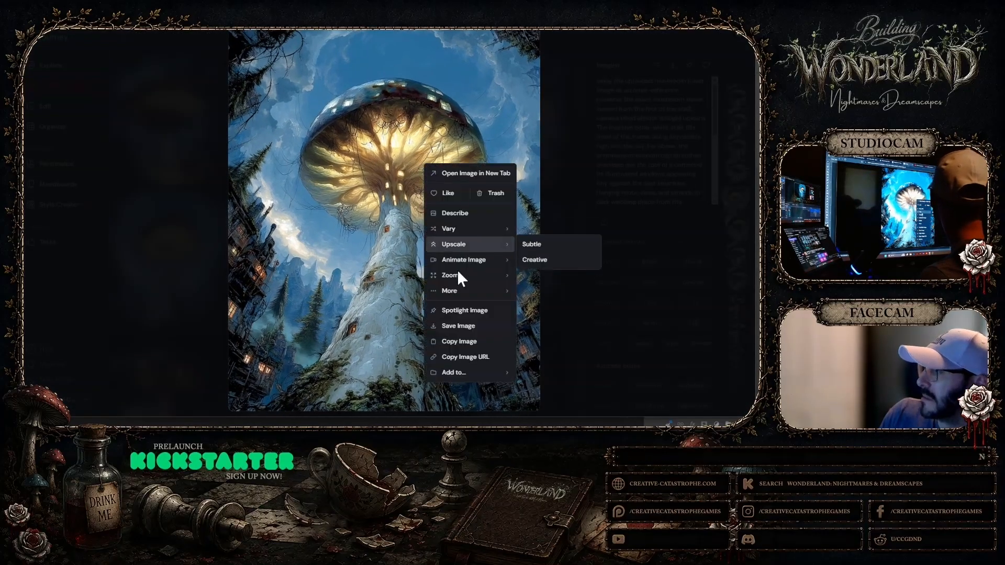
left_click(461, 342)
Switch to Photoshop, hide the Mush Rooms copy layer and move it to the top of the expanded Mush Rooms group
key("alt+Tab")
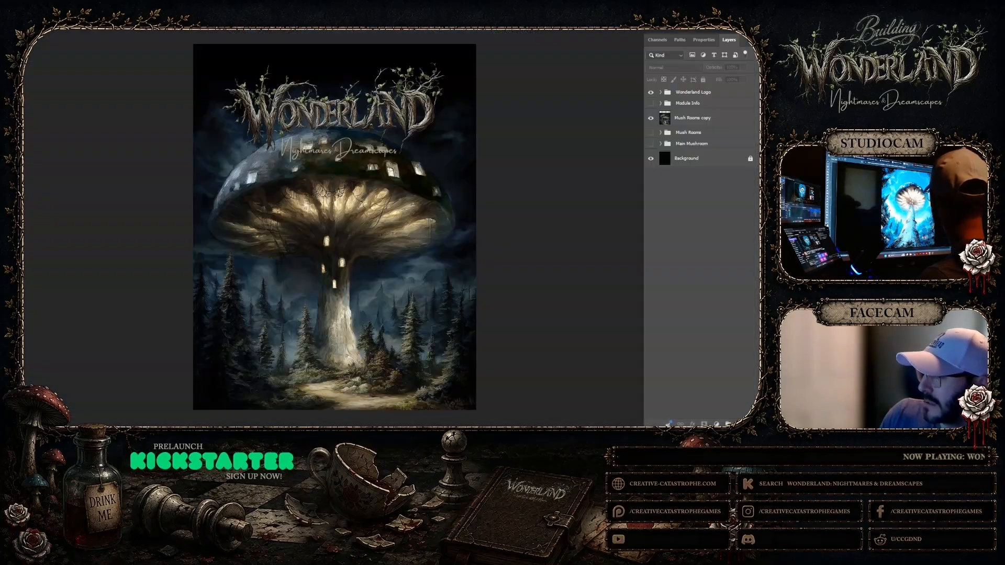
left_click(677, 118)
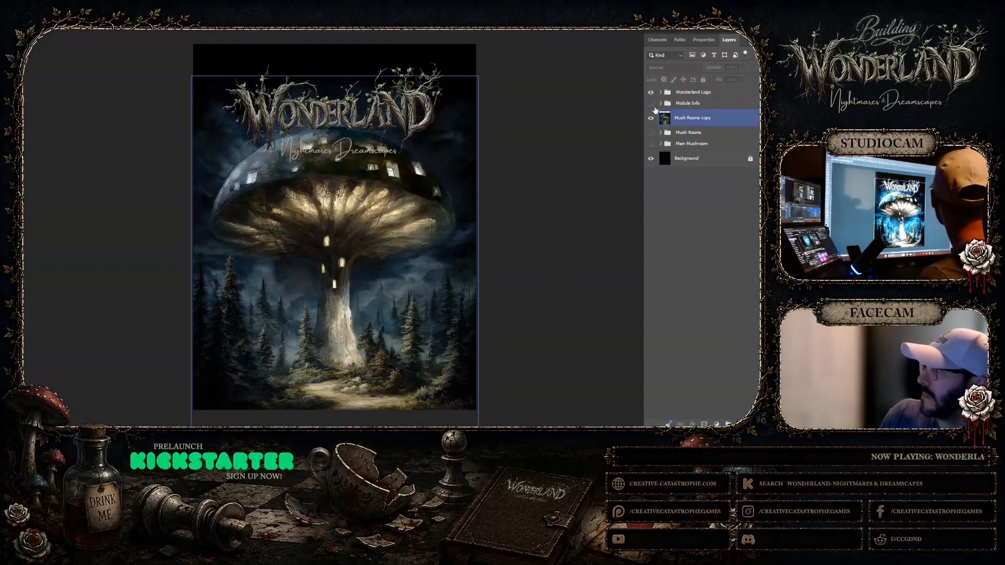
left_click(691, 119)
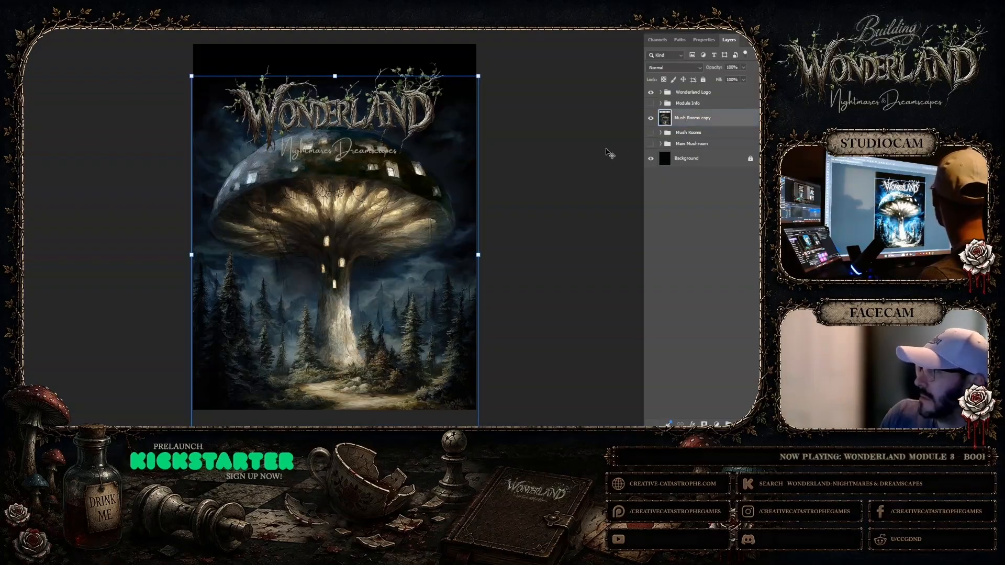
left_click(651, 119)
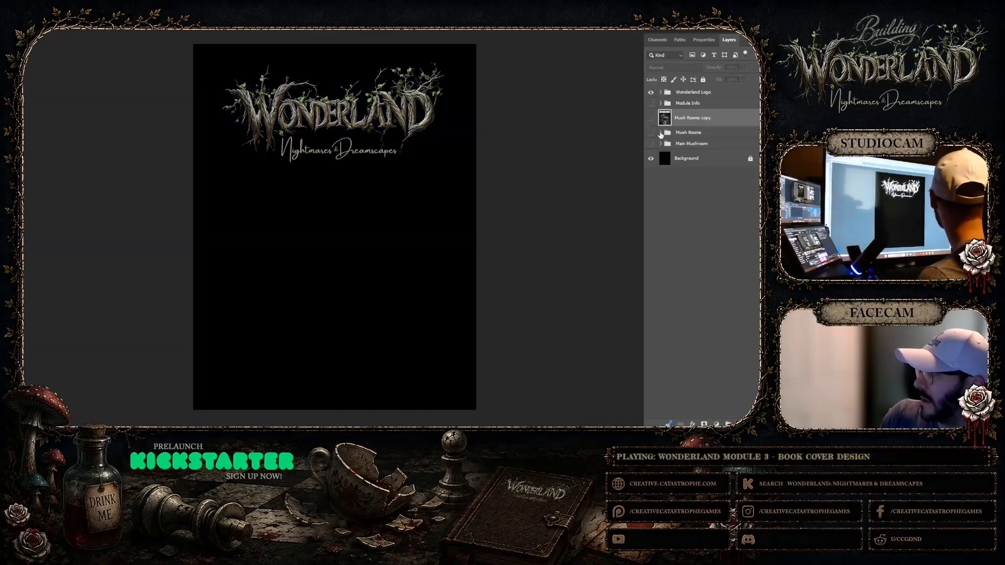
left_click(660, 133)
left_click_drag(691, 118, 692, 138)
Rename the Mush Rooms copy layer as Mush Rooms Flat and collapse the Mush Rooms group
double_click(700, 128)
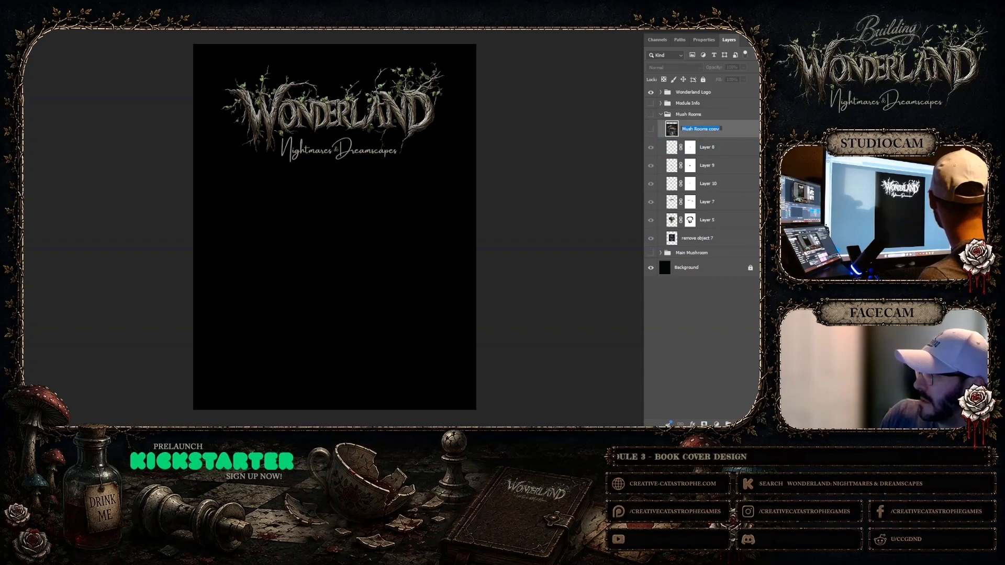
left_click(732, 148)
key("BackSpace")
key("BackSpace")
key("BackSpace")
key("BackSpace")
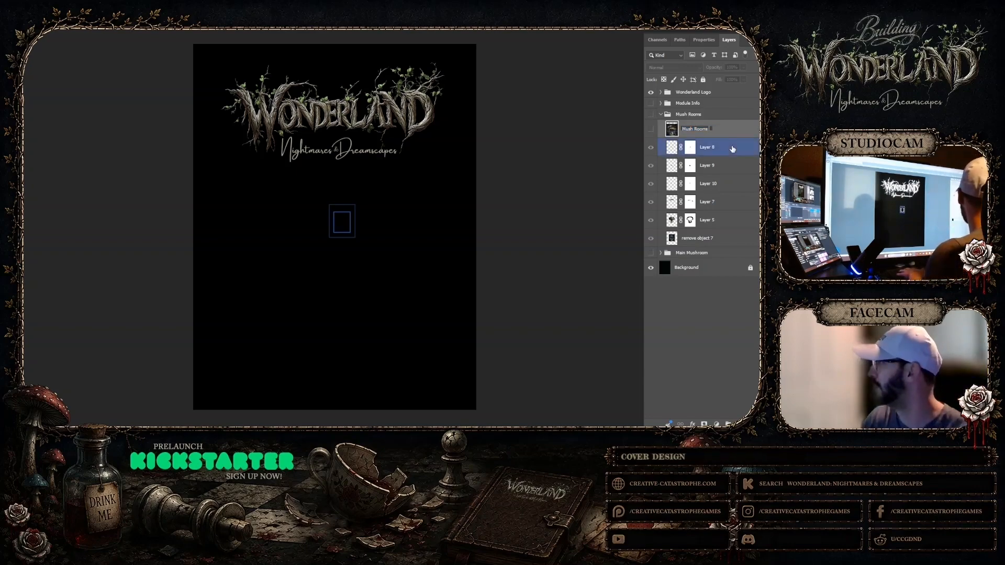
type("Flat")
key("Return")
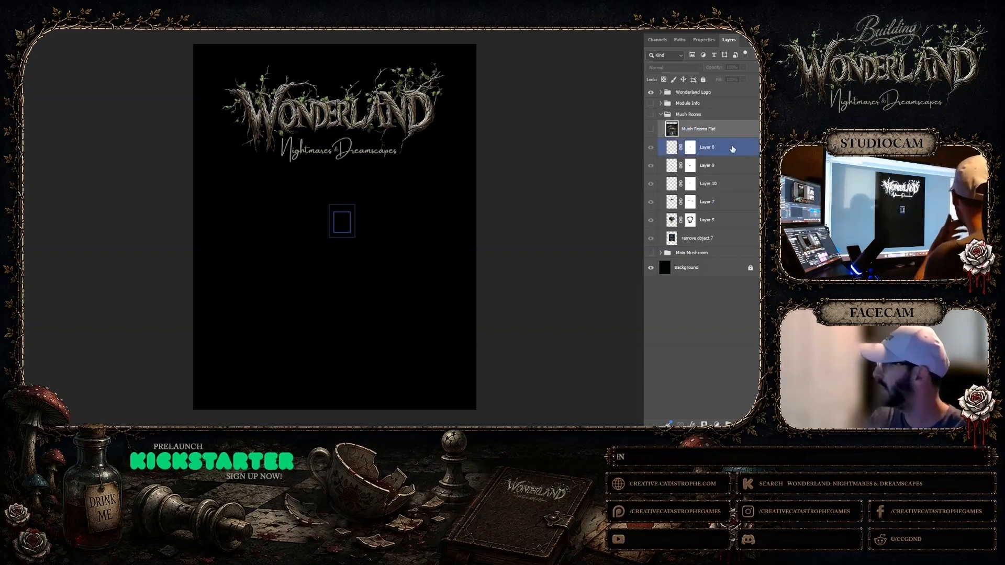
left_click(661, 115)
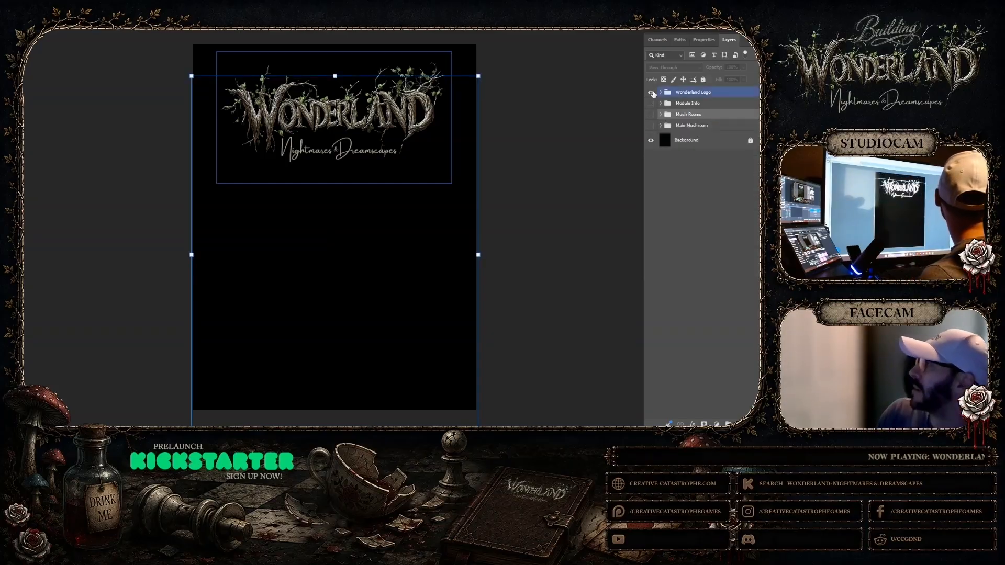
Hide the Wonderland Logo group and paste the copied mushroom image directly above the Background layer
left_click(651, 92)
left_click(678, 140)
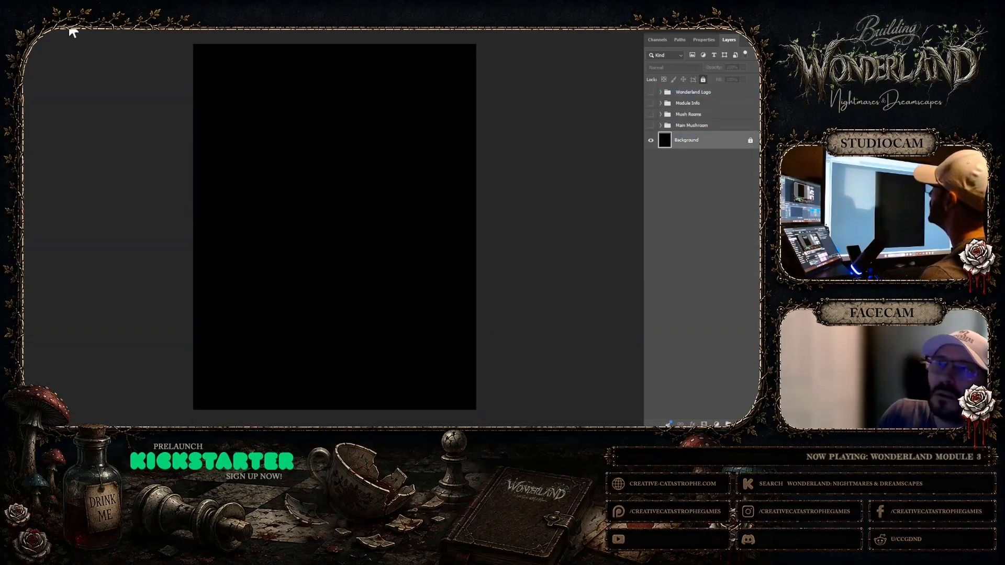
left_click(24, 26)
mouse_move(30, 26)
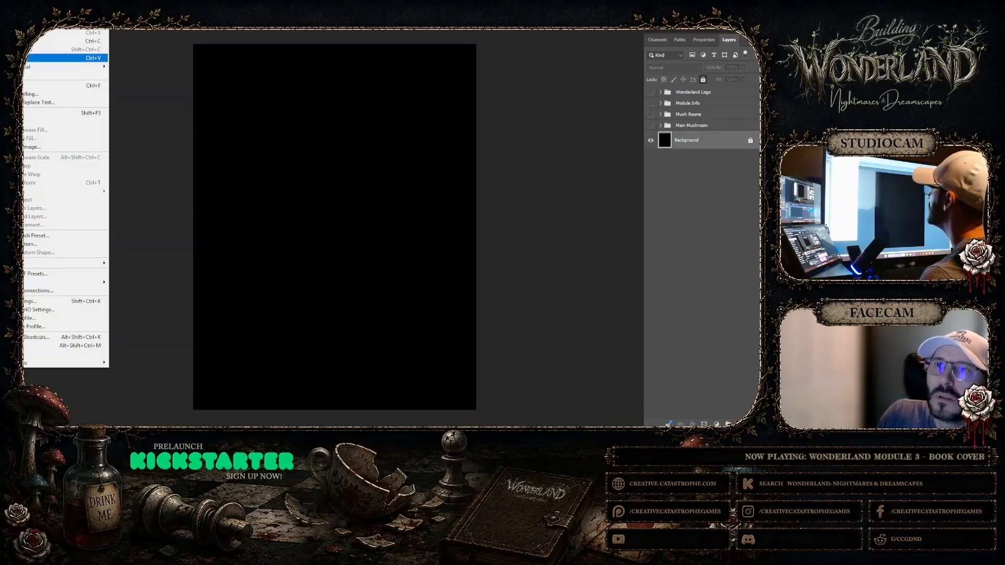
left_click(58, 58)
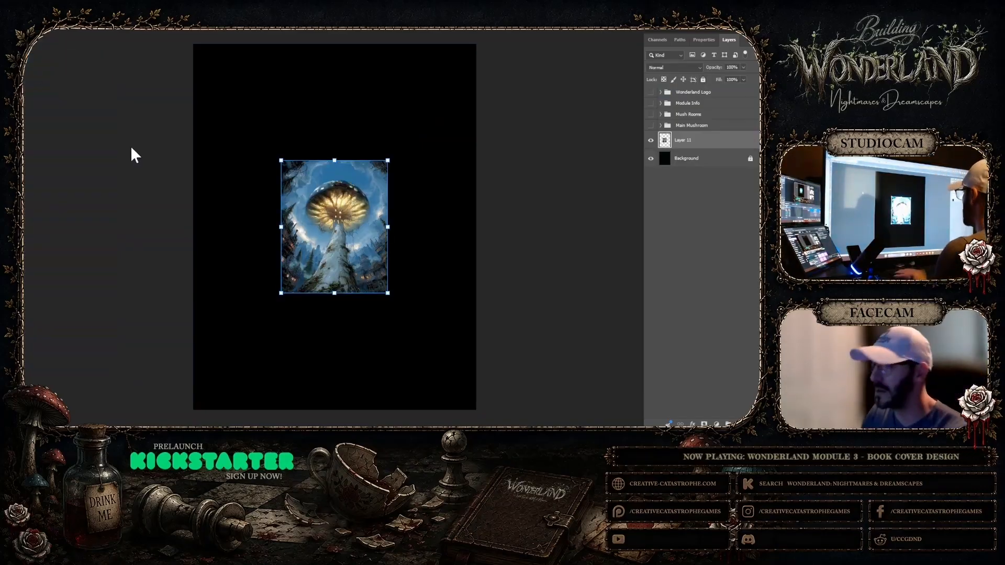
Scale the pasted mushroom image up until it fills the whole cover canvas, and commit the transform
left_click_drag(281, 160, 187, 44)
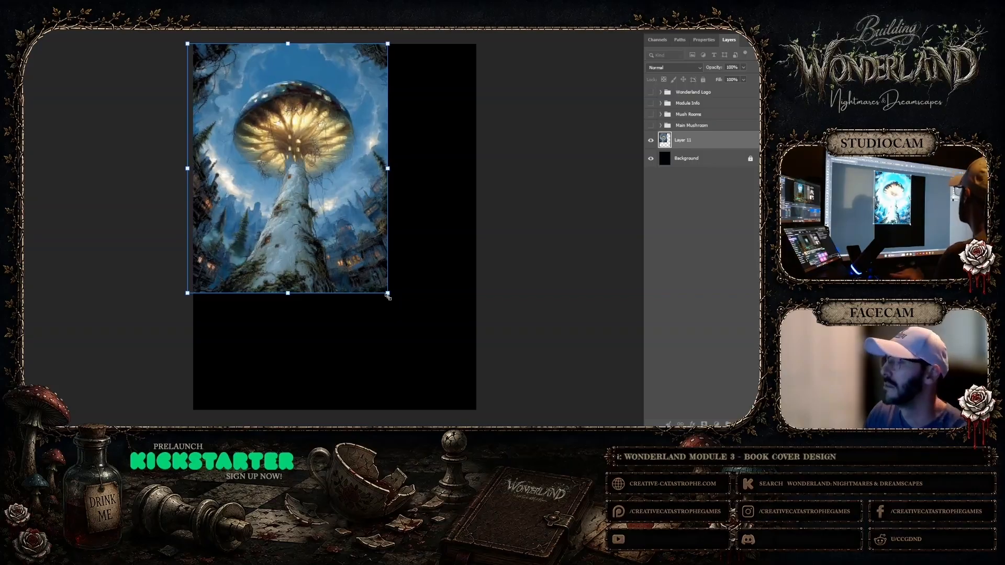
left_click_drag(388, 296, 492, 407)
scroll(326, 229, "up", 4)
scroll(325, 229, "down", 5)
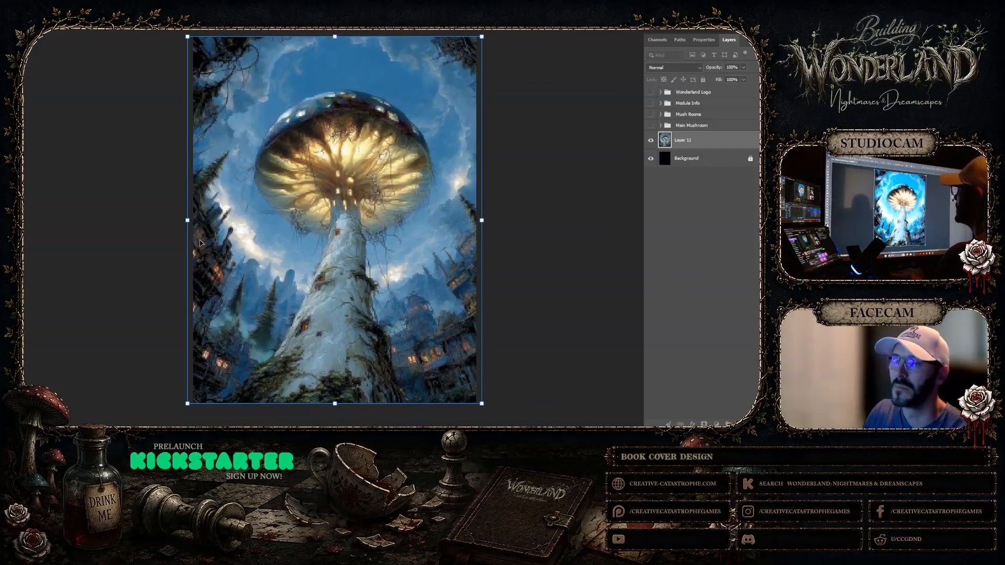
key("Return")
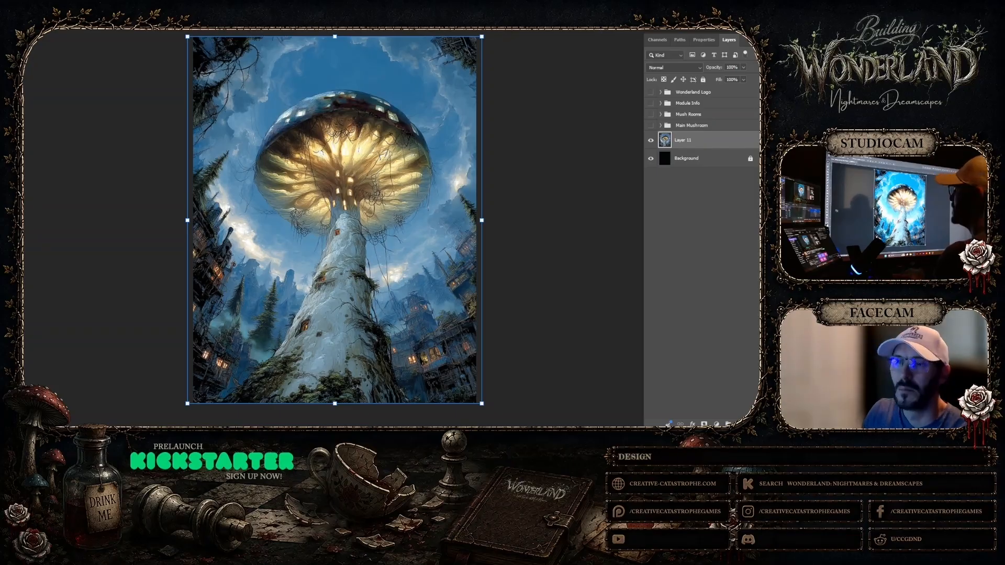
Enlarge the mushroom layer well beyond the canvas and shift it so the trunk dominates the cover
key("z")
right_click(373, 225)
left_click(393, 272)
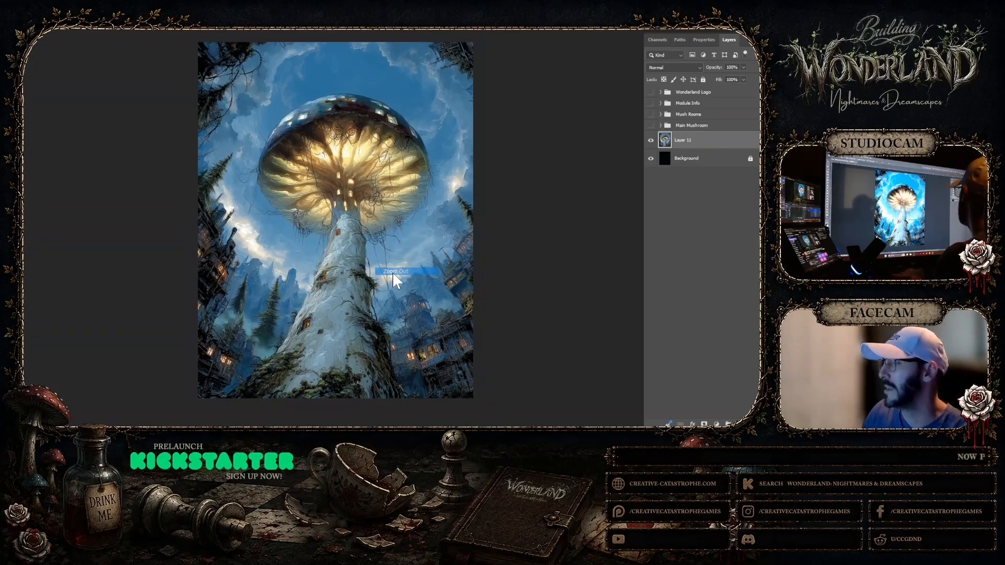
right_click(403, 237)
left_click(410, 278)
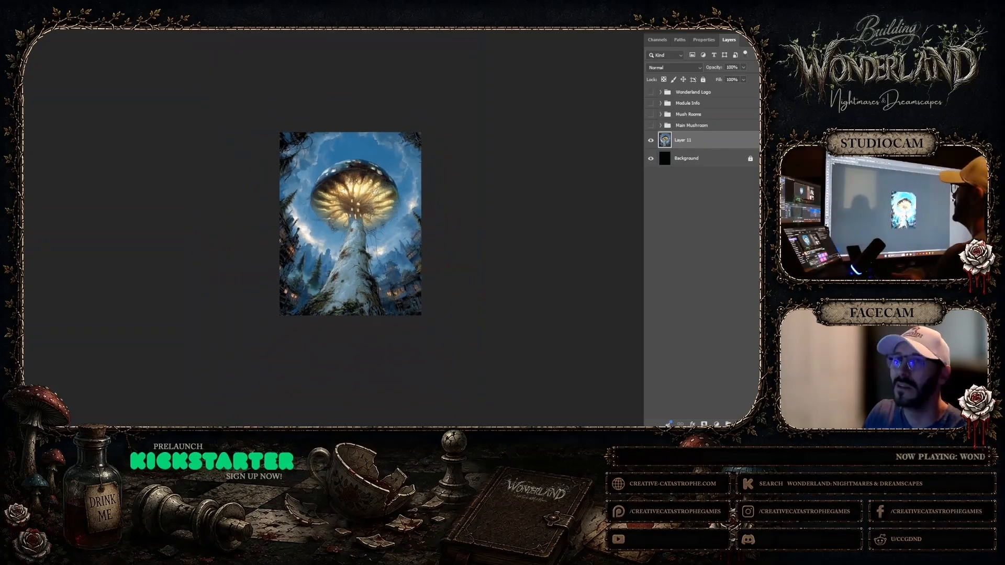
key("ctrl+t")
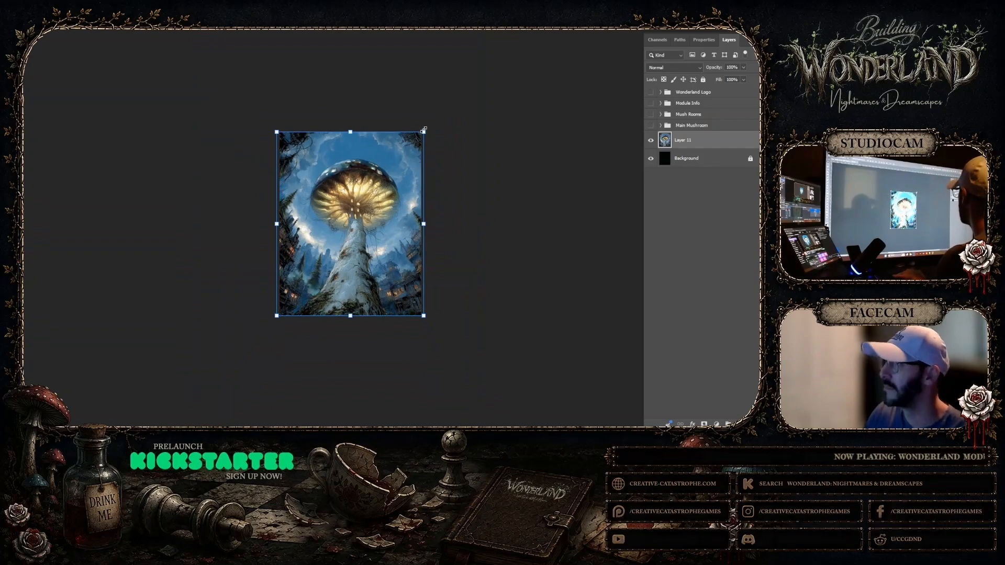
left_click_drag(424, 130, 536, 35)
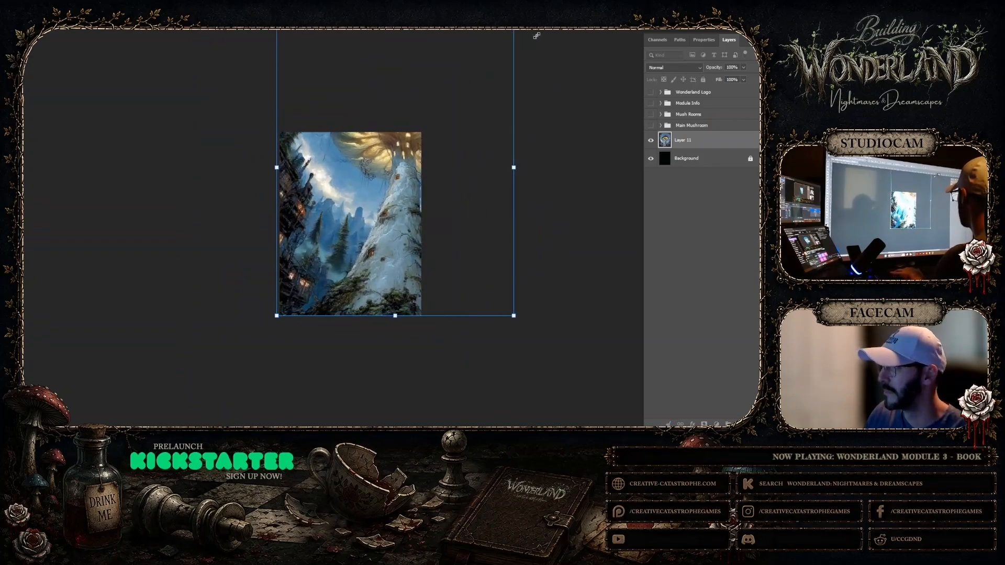
left_click_drag(497, 128, 485, 137)
scroll(487, 152, "up", 3)
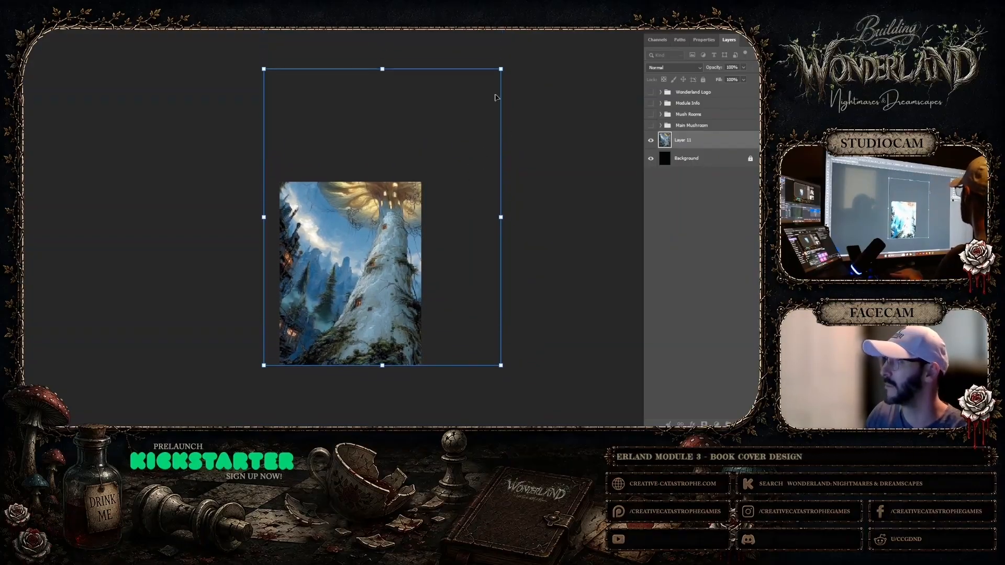
Fine-tune the enlarged layer's scale and position so the trunk base stays within the cover, and deselect it
left_click_drag(500, 68, 520, 48)
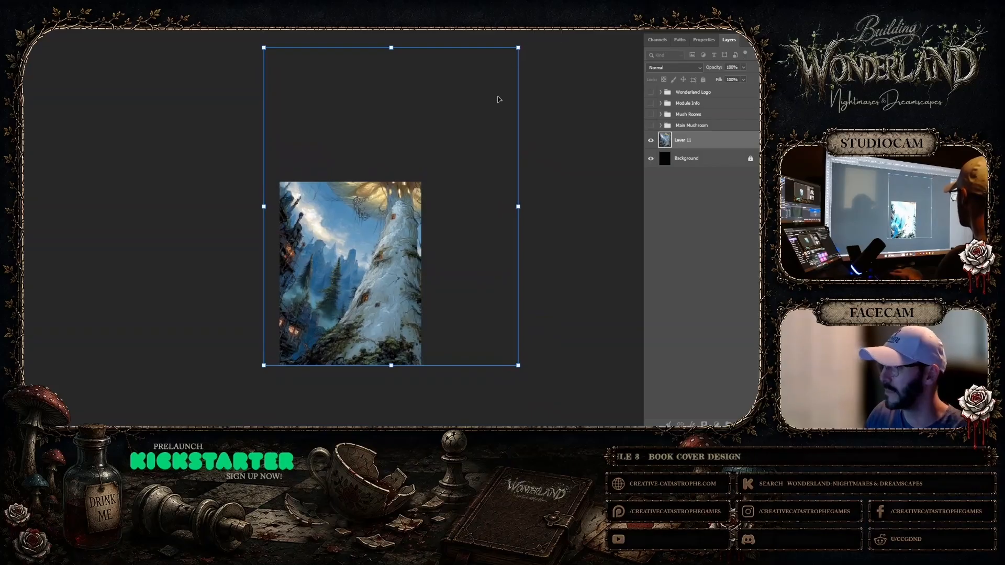
left_click_drag(498, 99, 498, 99)
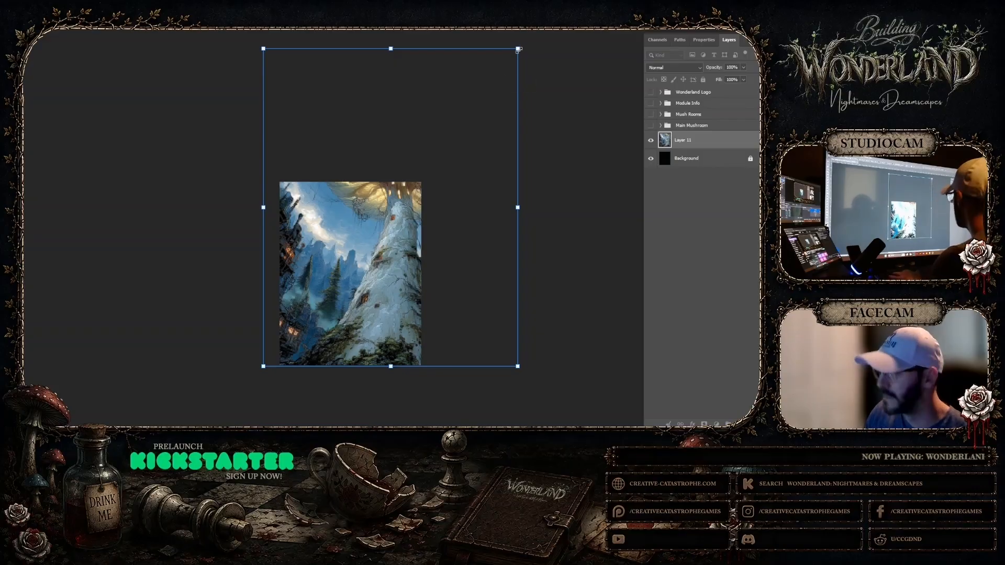
left_click_drag(518, 50, 512, 63)
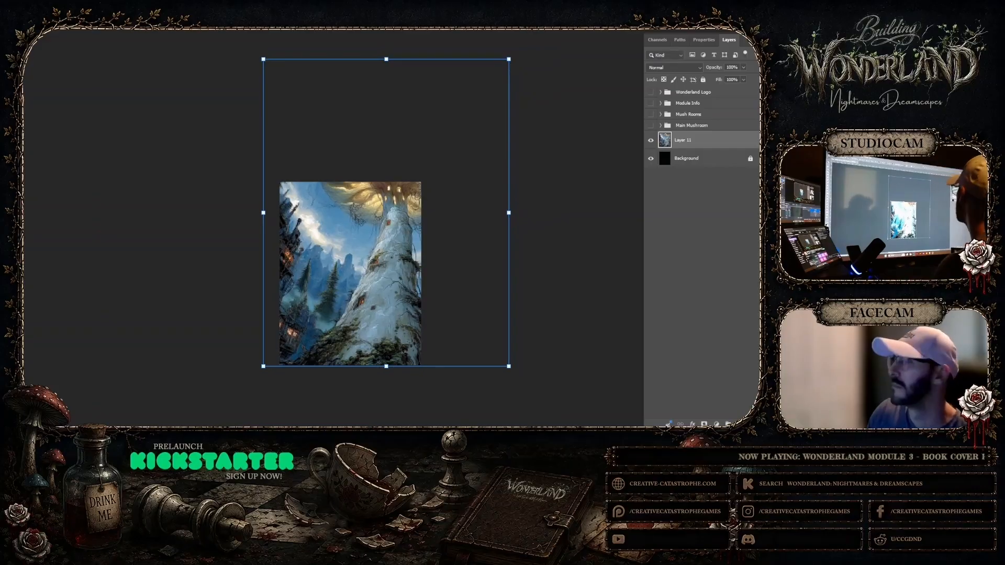
left_click(72, 208)
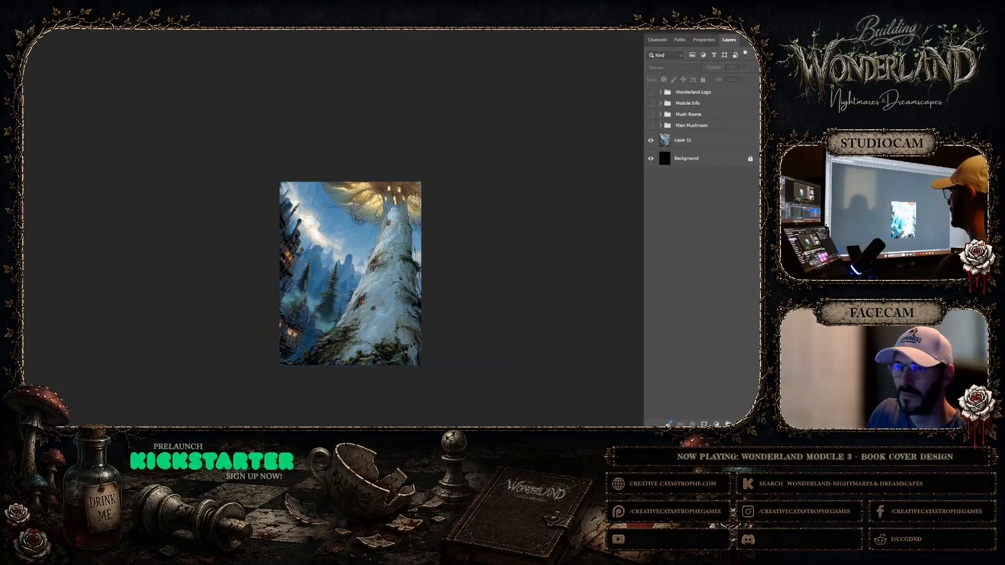
Apply the Smart Sharpen filter to the enlarged mushroom layer
left_click(392, 345)
left_click(352, 369)
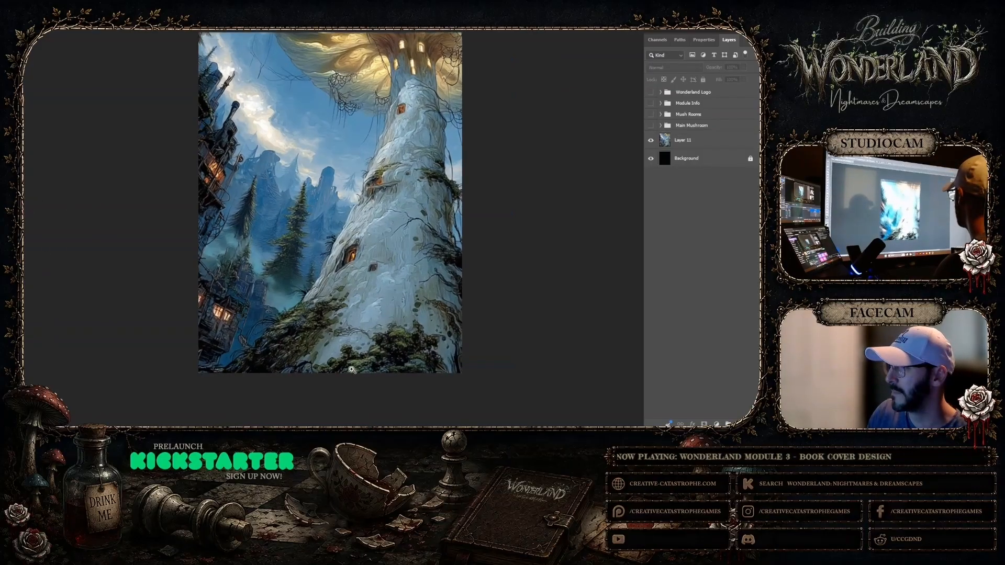
scroll(362, 317, "up", 1)
right_click(362, 317)
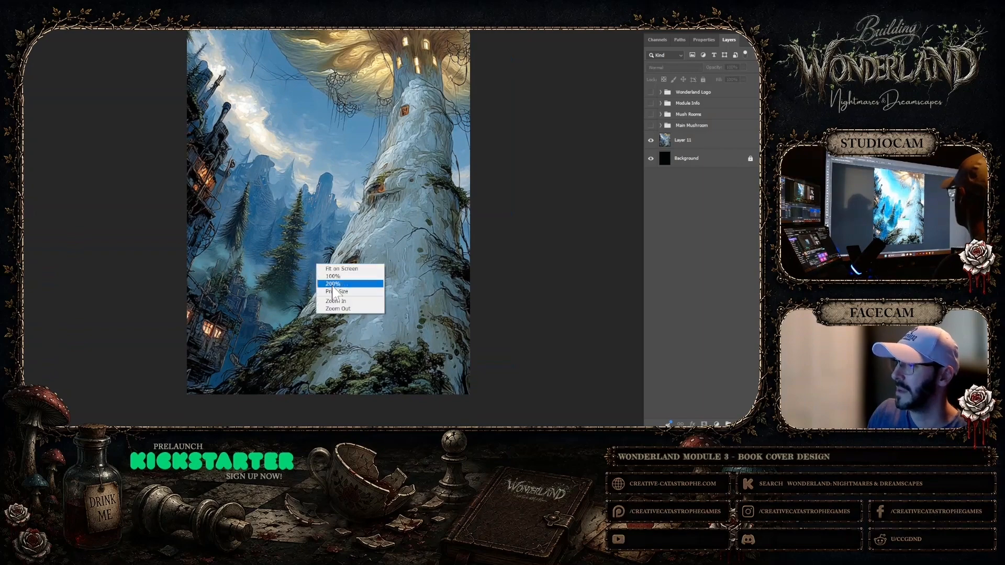
left_click(333, 313)
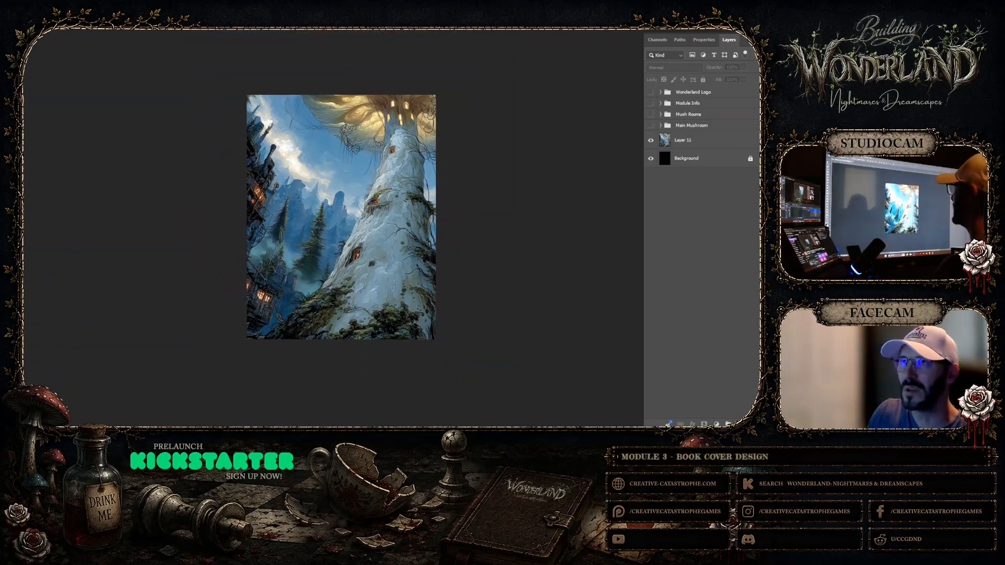
left_click(86, 1)
left_click(343, 82)
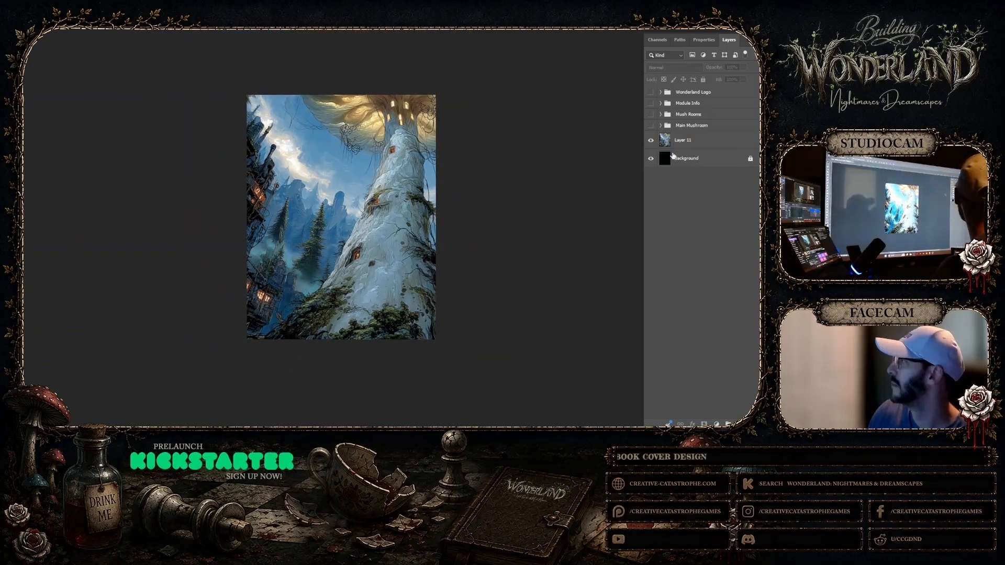
left_click(672, 142)
left_click(66, 2)
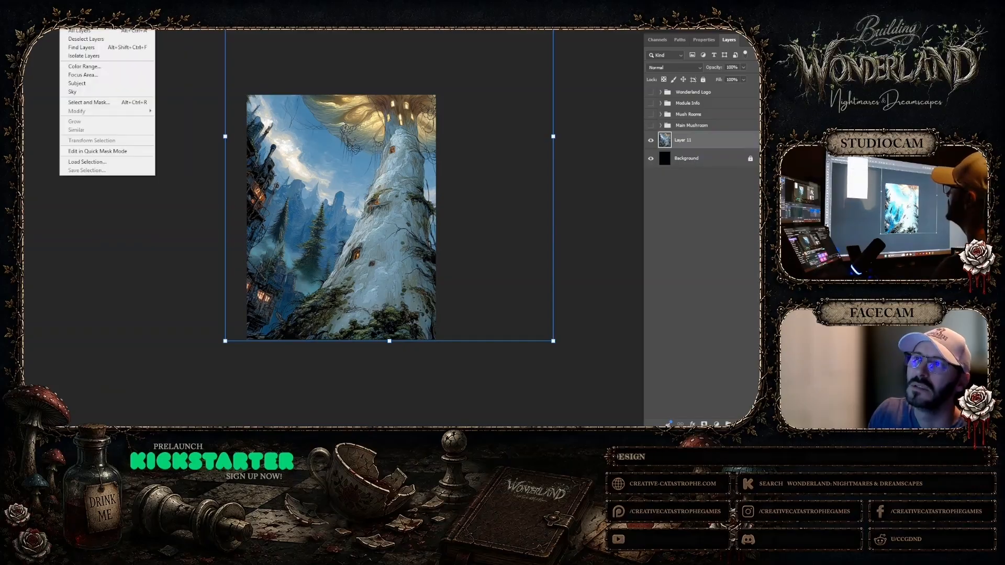
mouse_move(87, 1)
mouse_move(97, 149)
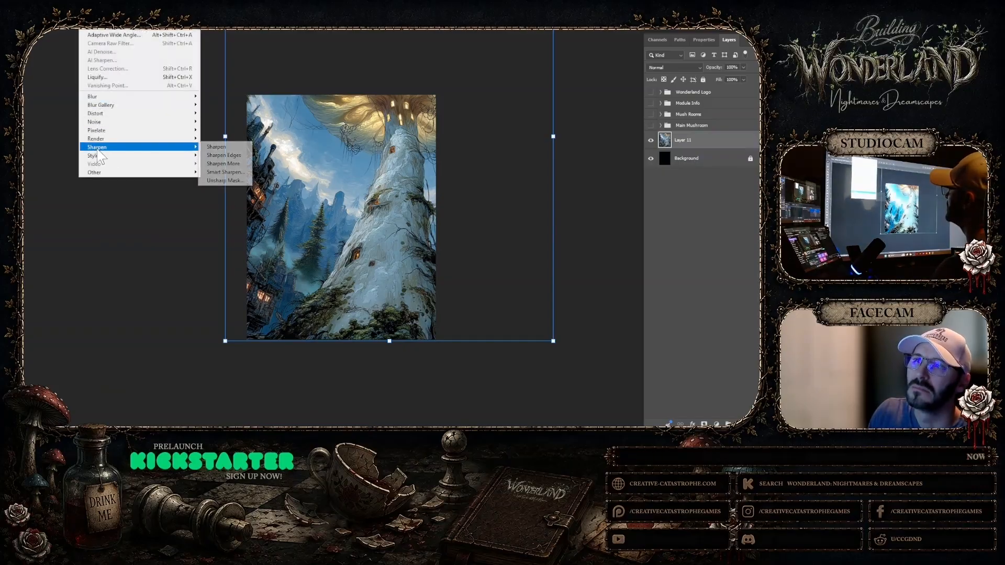
left_click(229, 170)
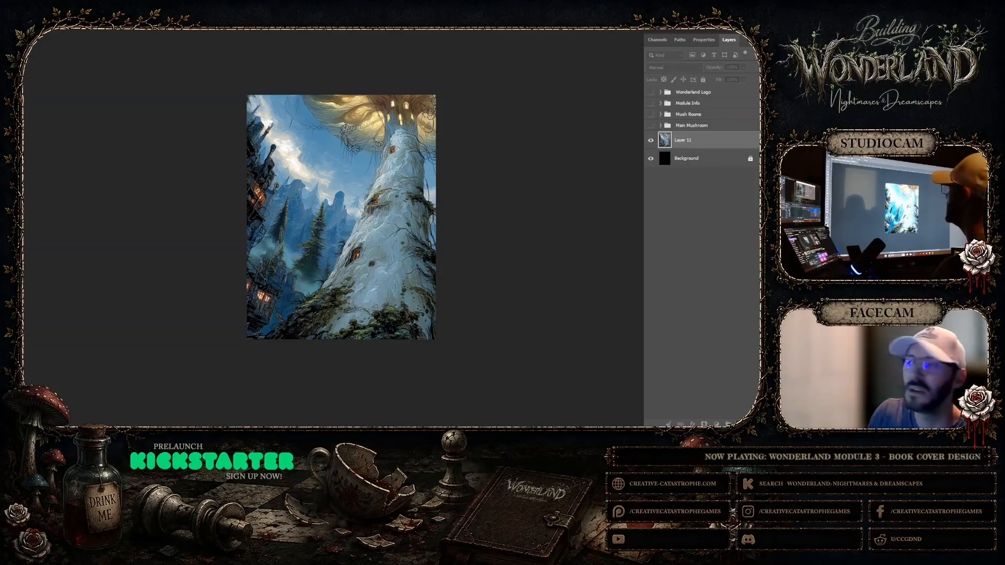
left_click(595, 207)
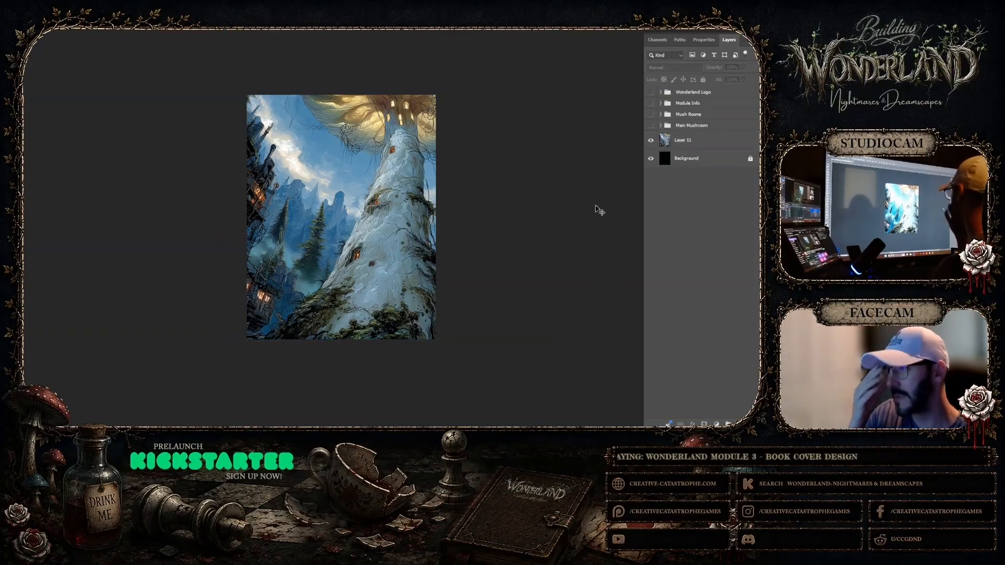
Set the sharpened mushroom layer's blend mode to Overlay
left_click(680, 140)
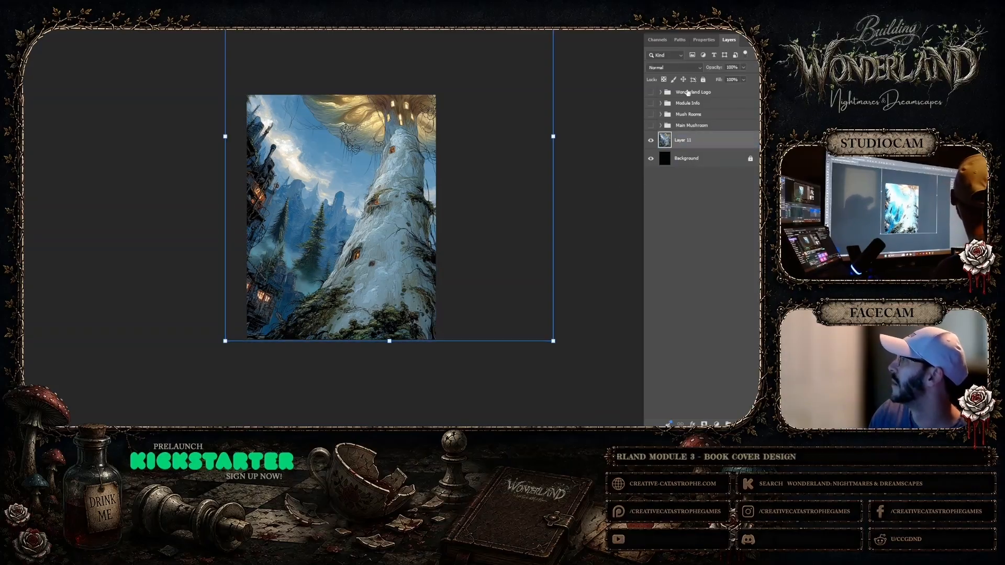
left_click(687, 69)
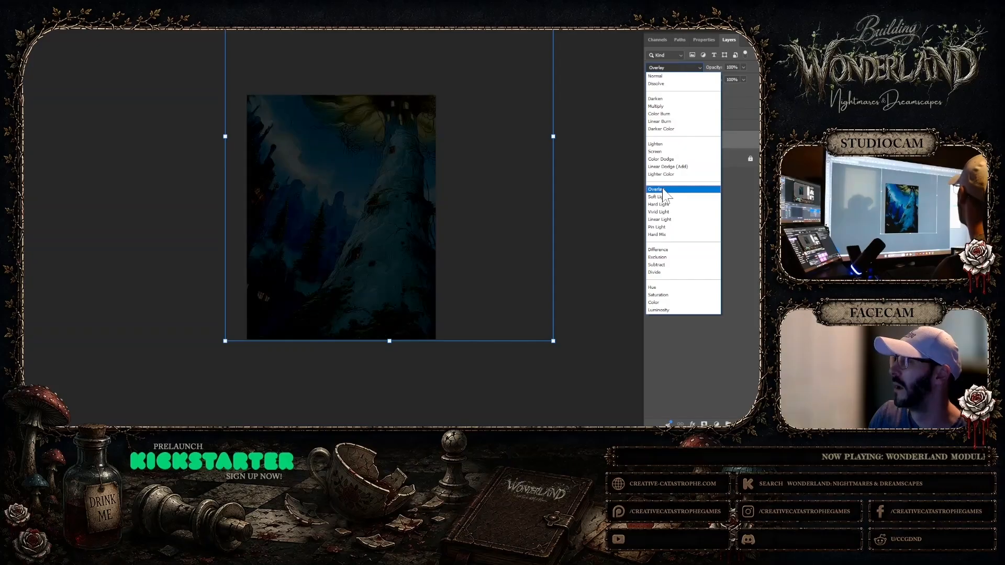
left_click(663, 190)
Duplicate the Overlay mushroom layer twice to stack three copies above the black background
right_click(696, 140)
left_click(724, 172)
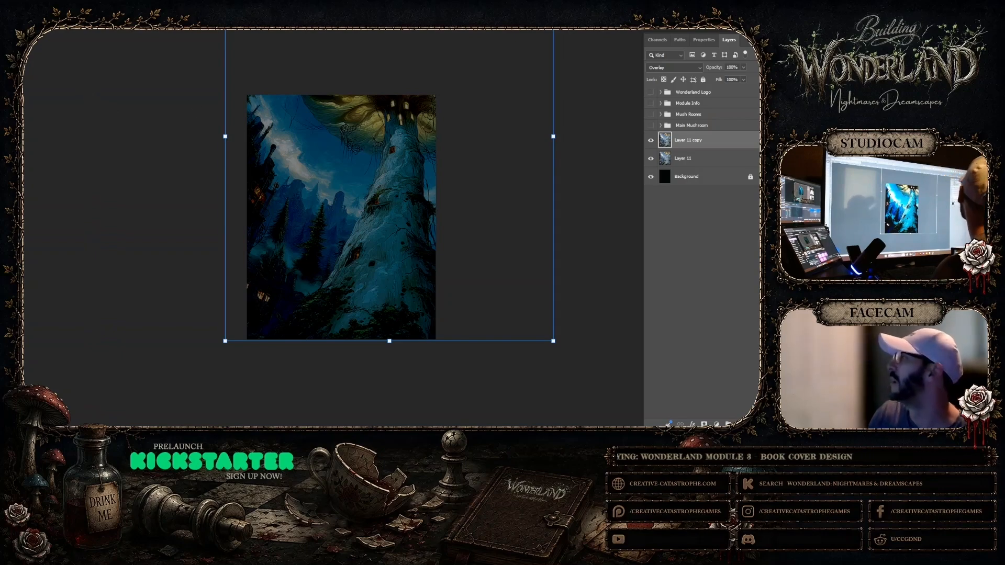
right_click(712, 142)
left_click(724, 177)
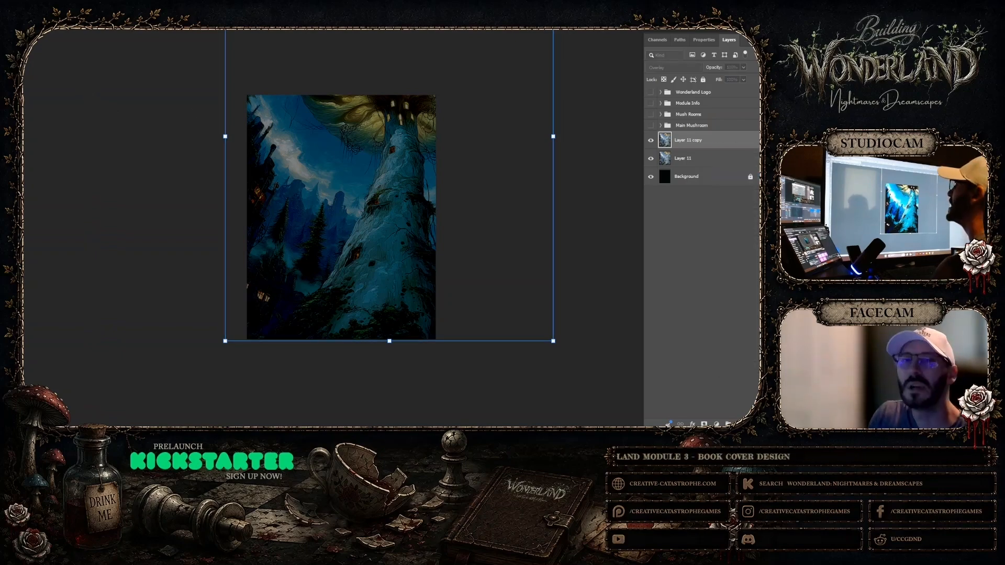
key("Return")
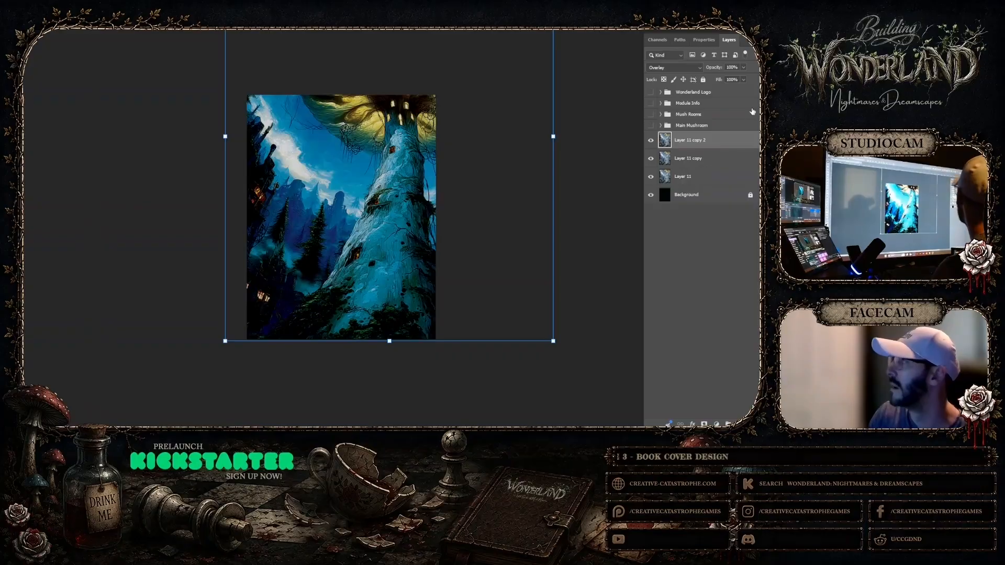
Lower the topmost mushroom copy's opacity to 50% and show the Wonderland Logo group
left_click_drag(743, 76, 730, 77)
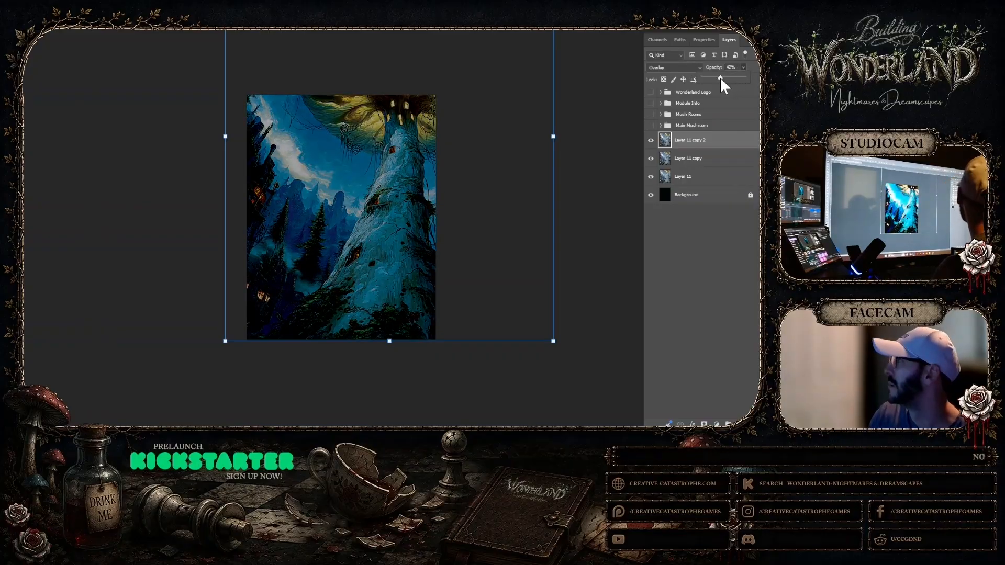
left_click(611, 86)
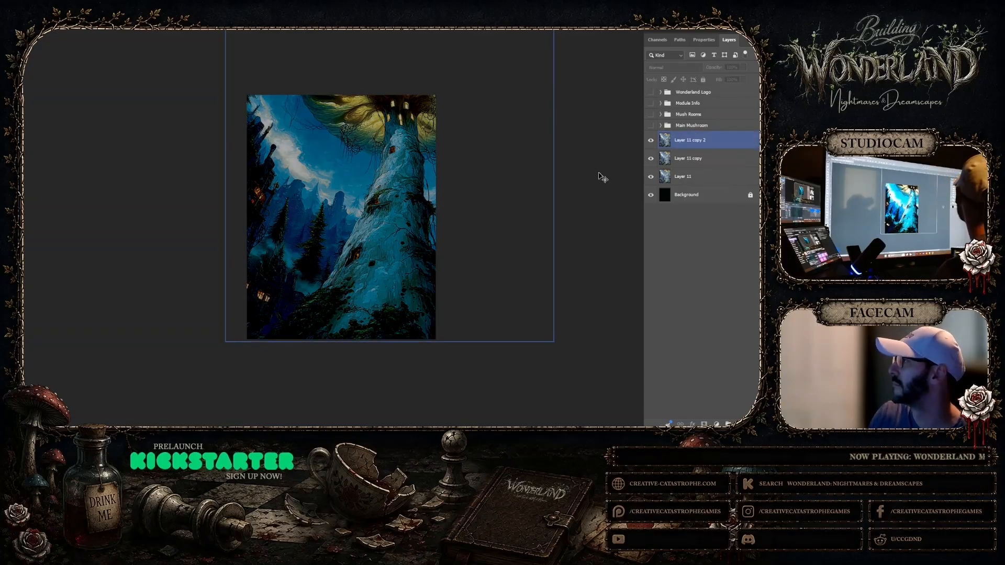
left_click(651, 92)
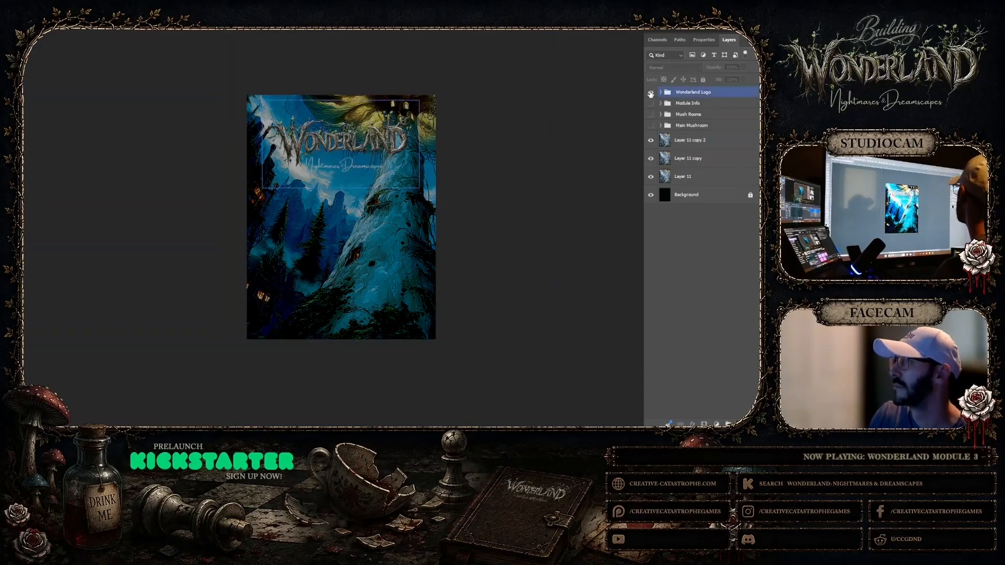
Delete all three mushroom image layers, Layer 11 and its two copies, keeping the logo group and black Background
left_click(524, 151)
left_click(601, 151)
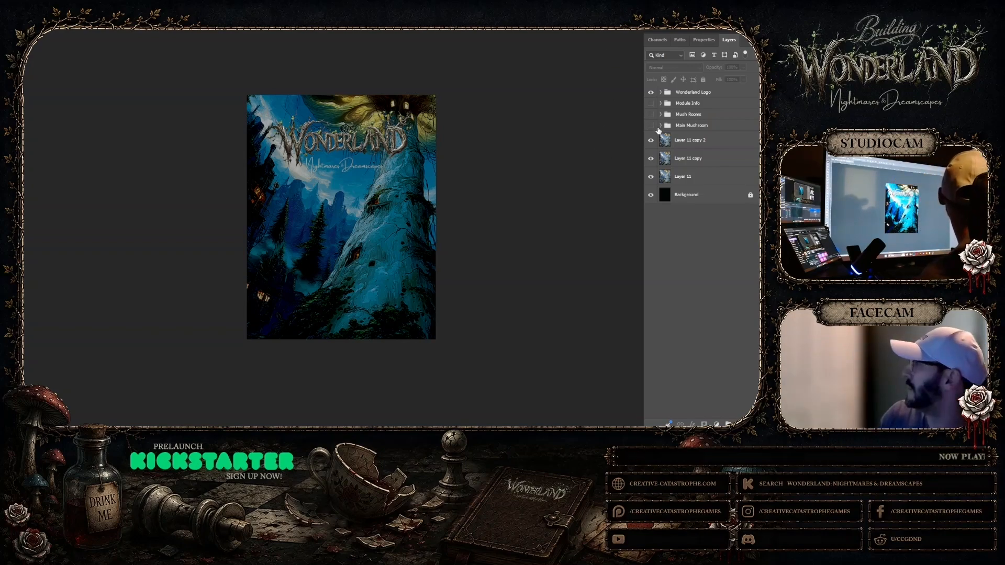
left_click(686, 144)
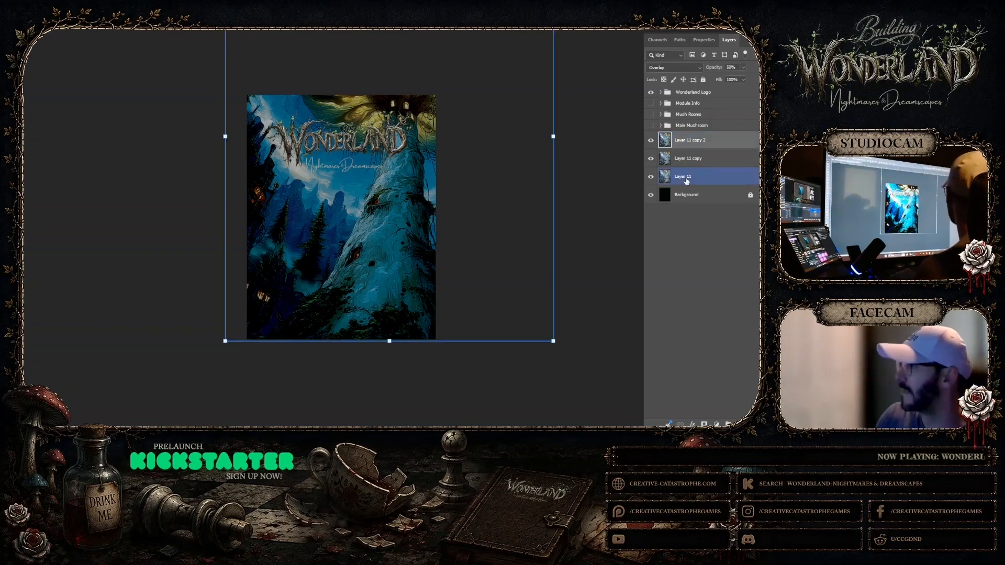
left_click(686, 180, "shift")
key("Delete")
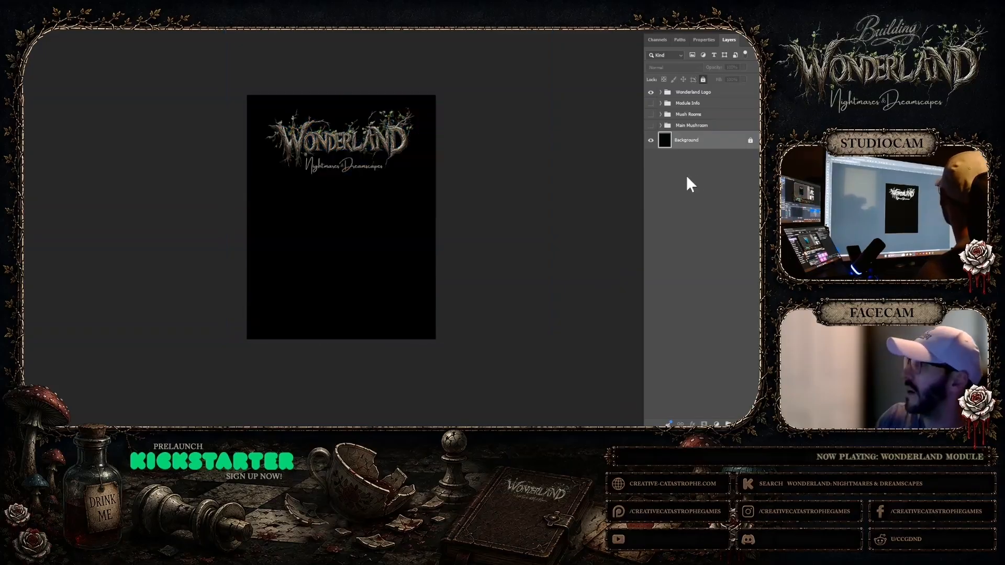
Switch to Midjourney and close the enlarged mushroom tower image to return to the newest jobs on the Create page
mouse_move(453, 422)
left_click(454, 403)
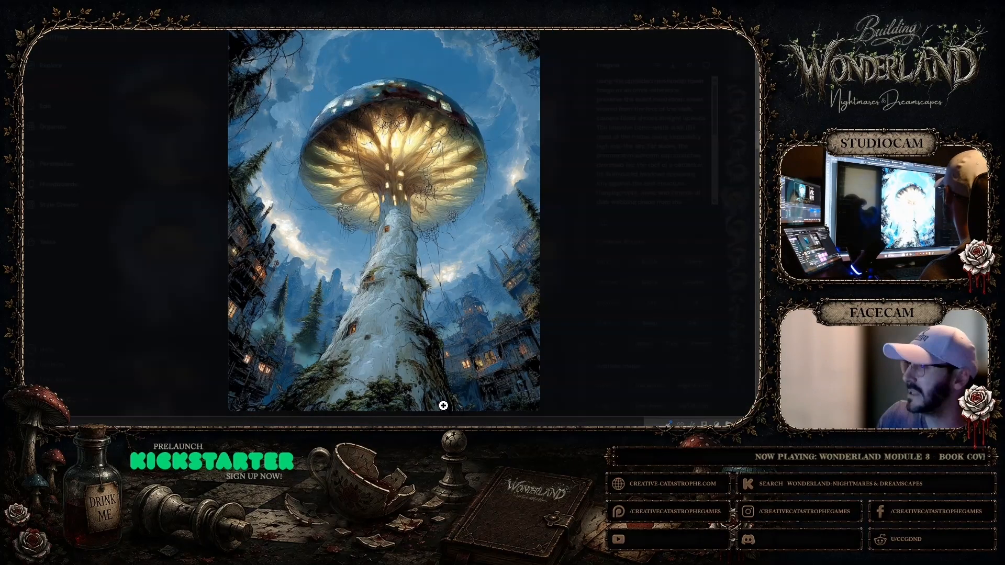
left_click(738, 38)
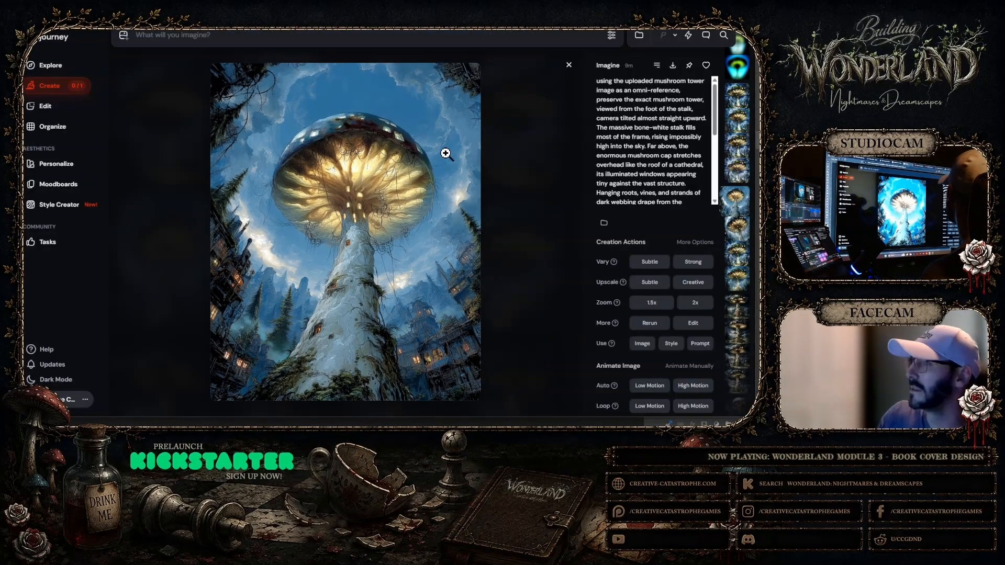
left_click(578, 60)
scroll(460, 194, "up", 1)
scroll(460, 195, "up", 2)
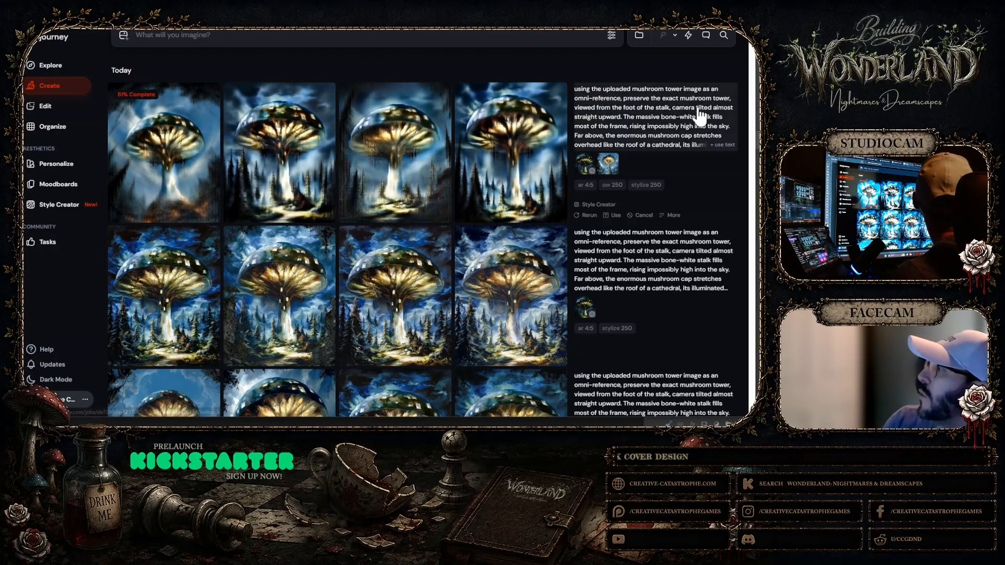
Reuse the newest job's image prompt, omni reference and prompt text, and lower the Omni Strength to 50
left_click(607, 163)
scroll(587, 176, "down", 1)
left_click(585, 149)
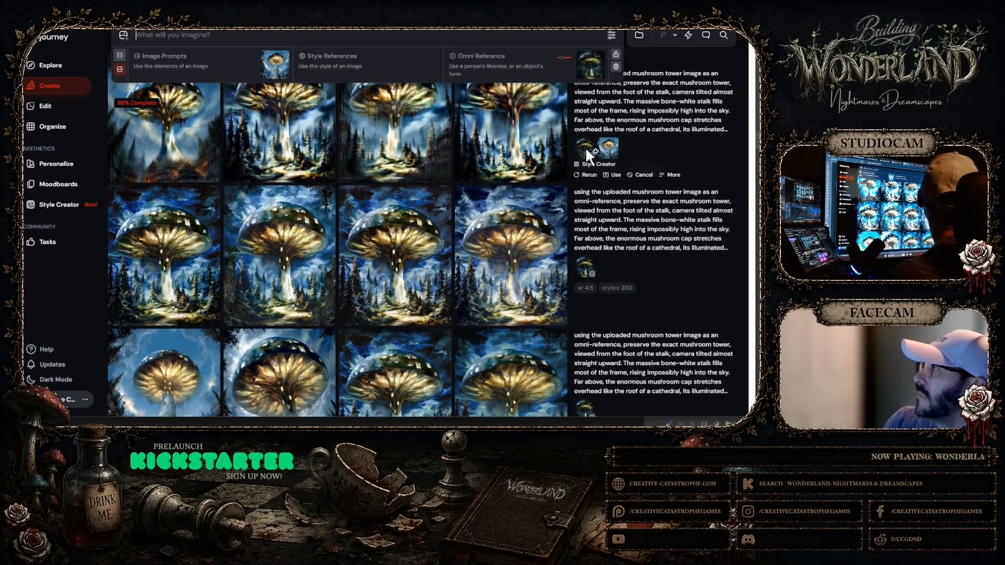
left_click(598, 112)
left_click(562, 124)
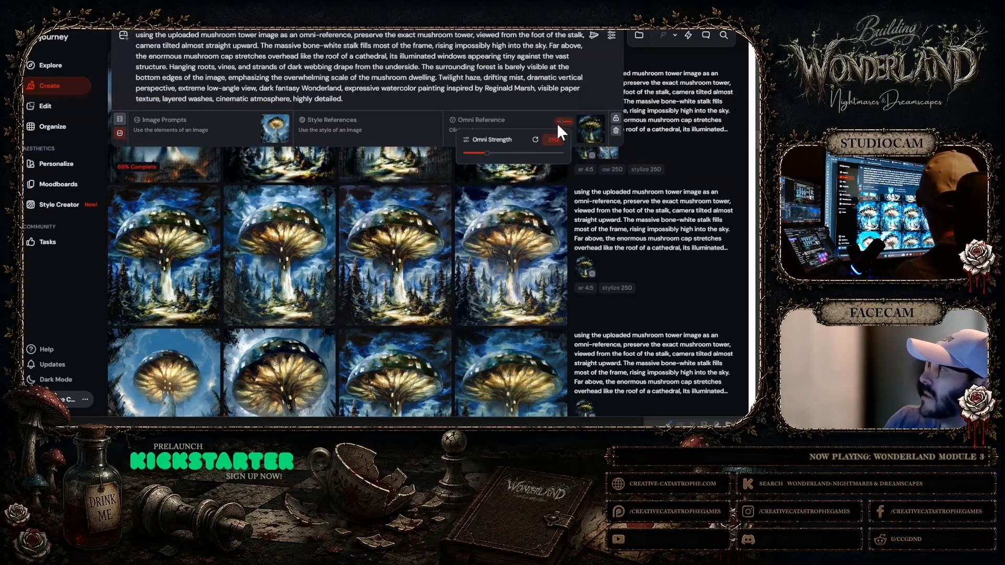
left_click_drag(475, 154, 466, 154)
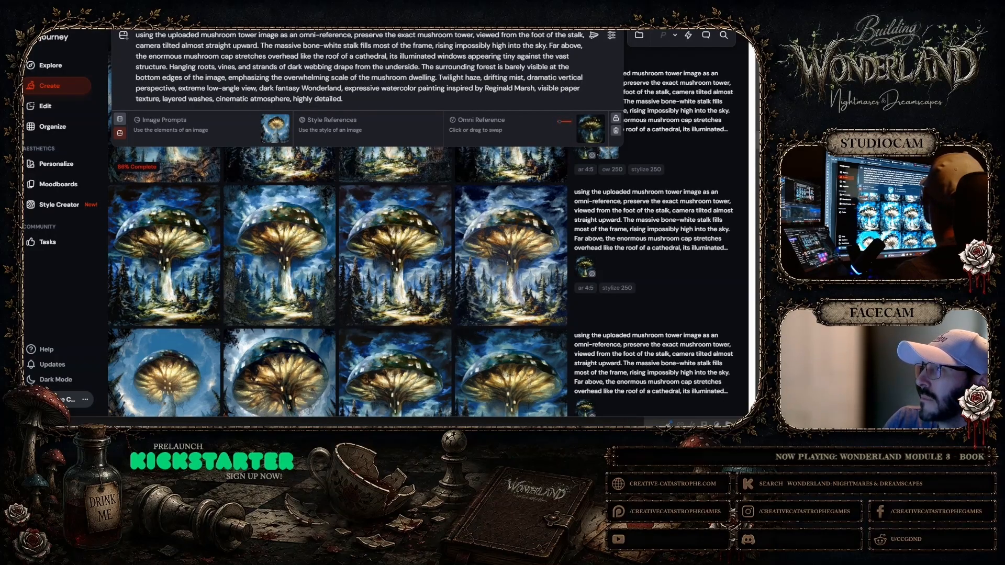
Insert "Image should be cut off by the frame as the mushroom tower and cap are so large from this angle." before "Twilight haze" and submit
type("Im")
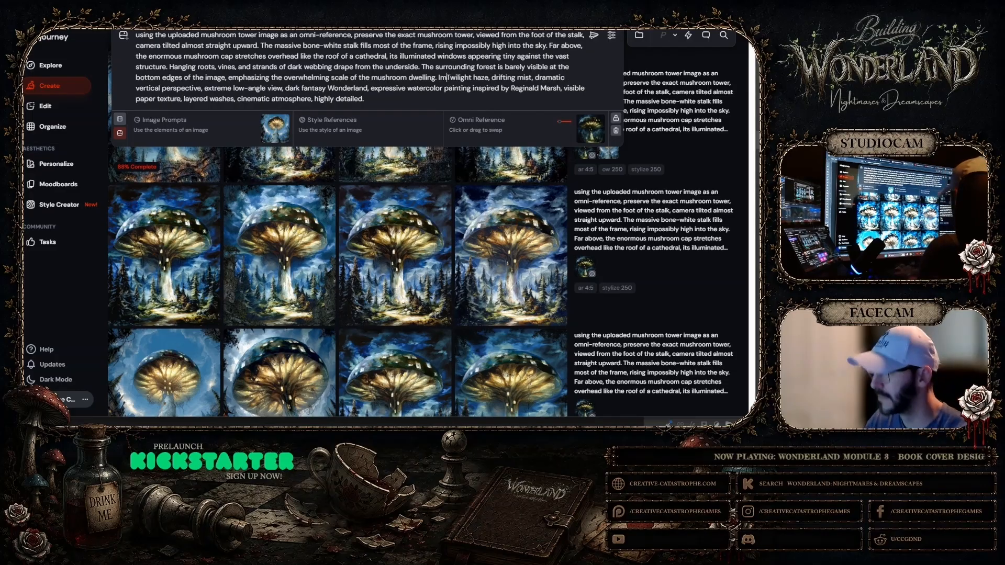
type("age shou")
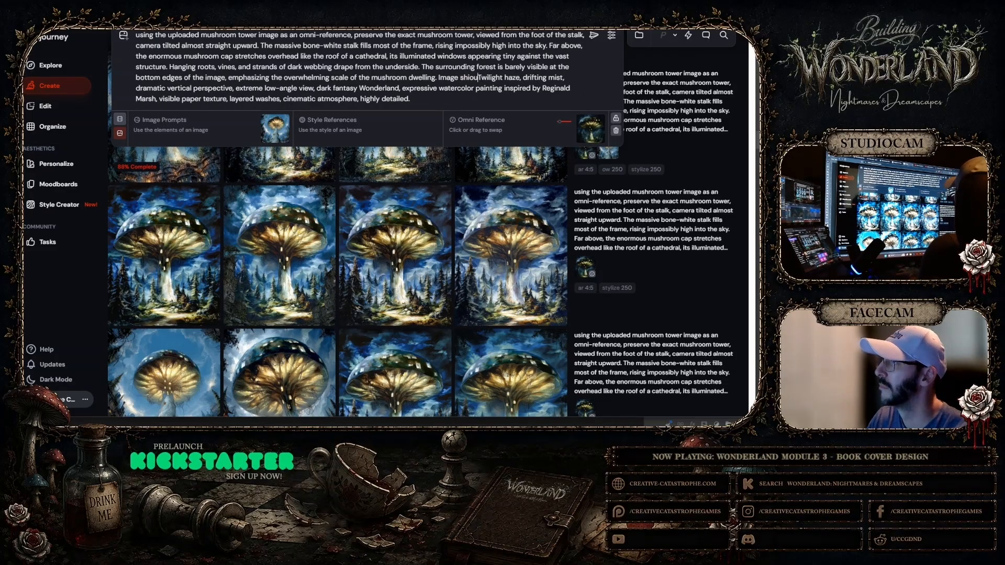
type("ld be")
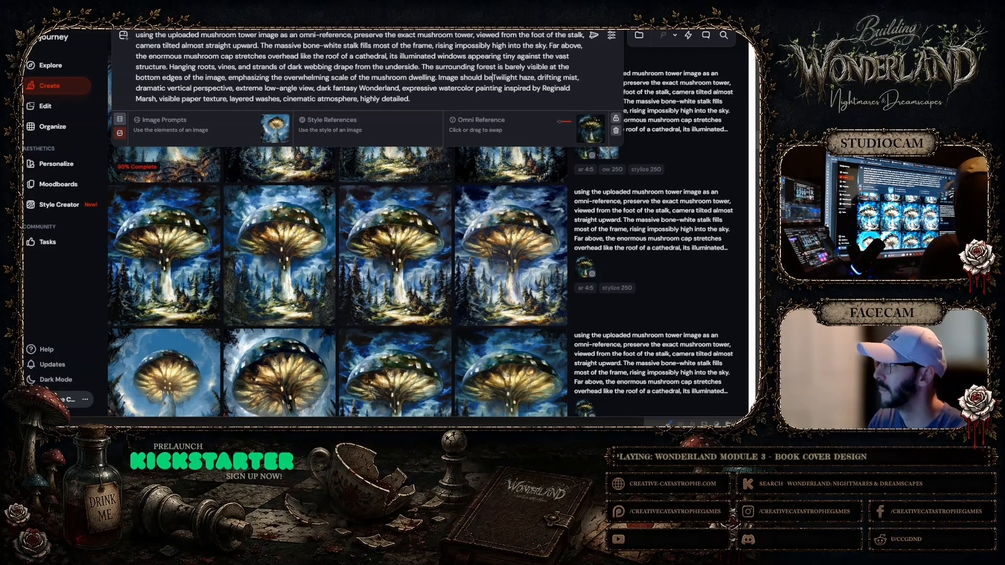
type(" cut off by ")
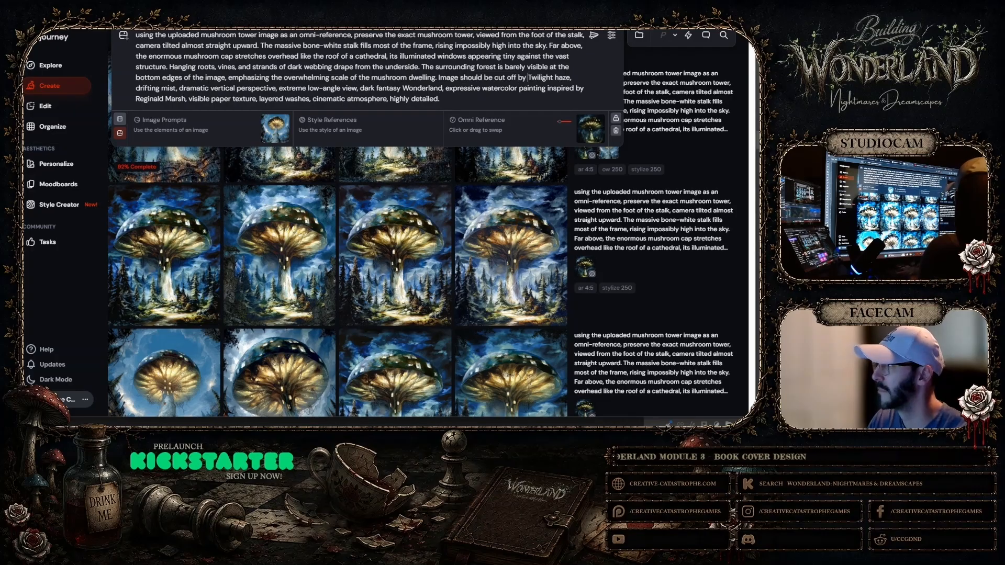
type("the frame")
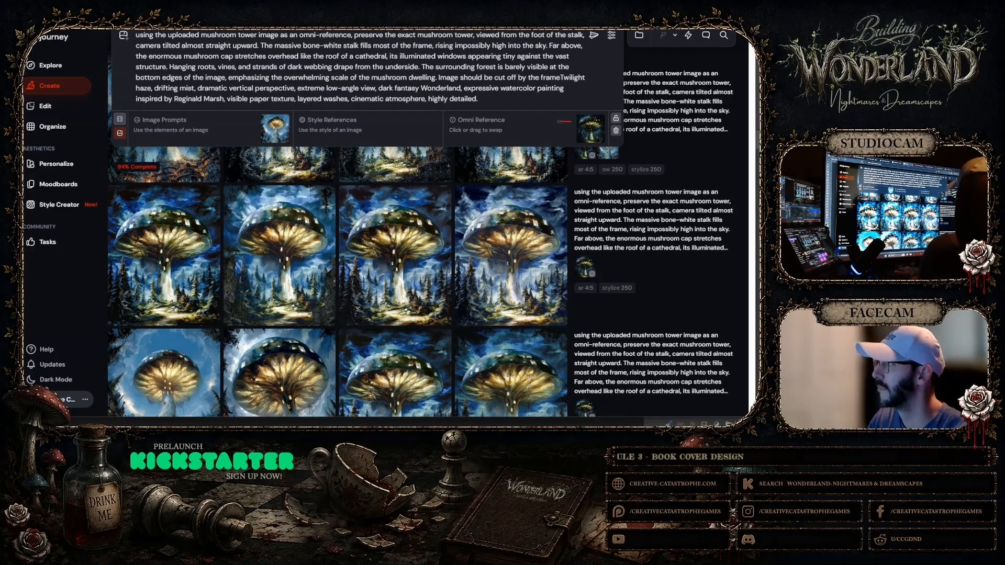
type(" as the mushroom towe")
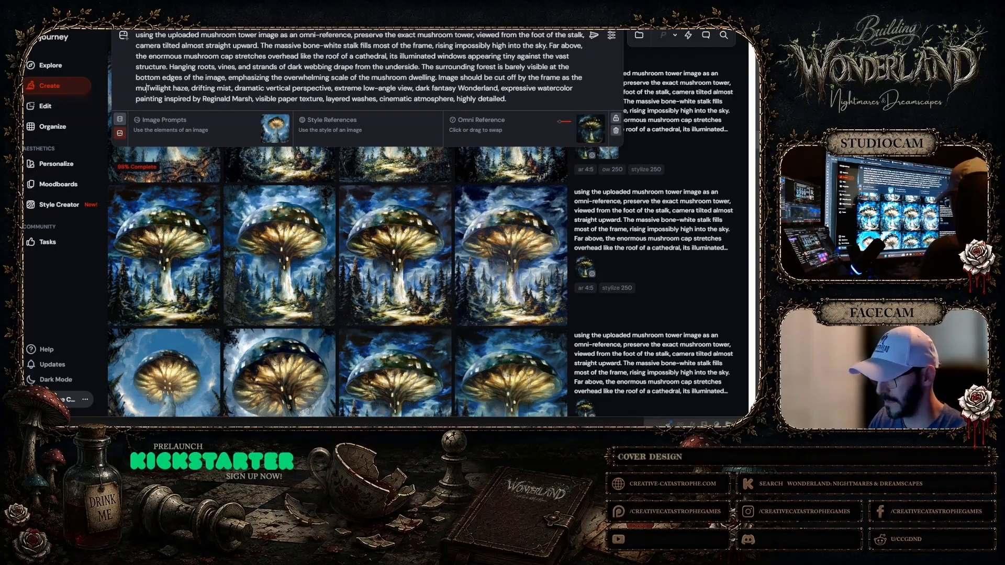
type("r and cap are s")
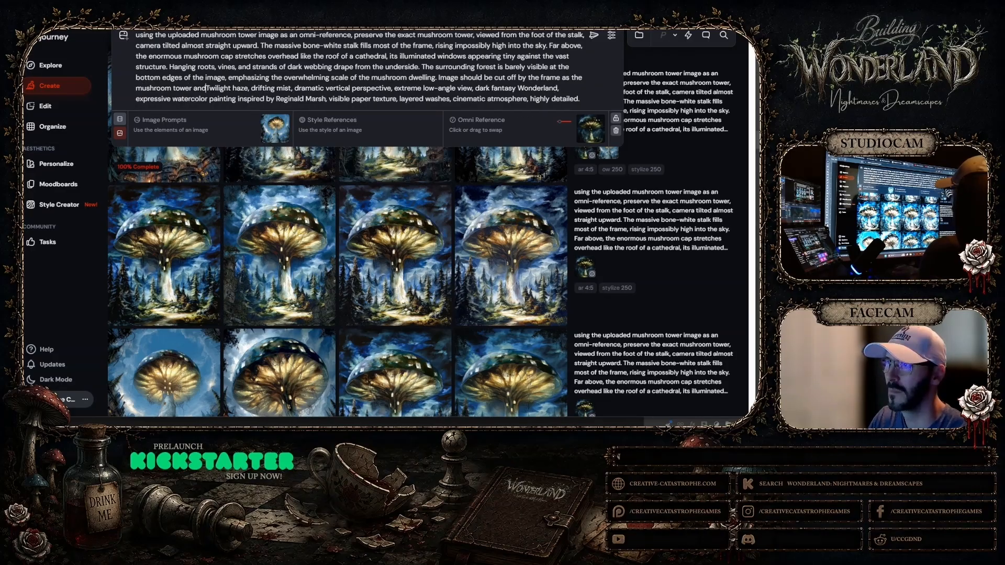
type("o la")
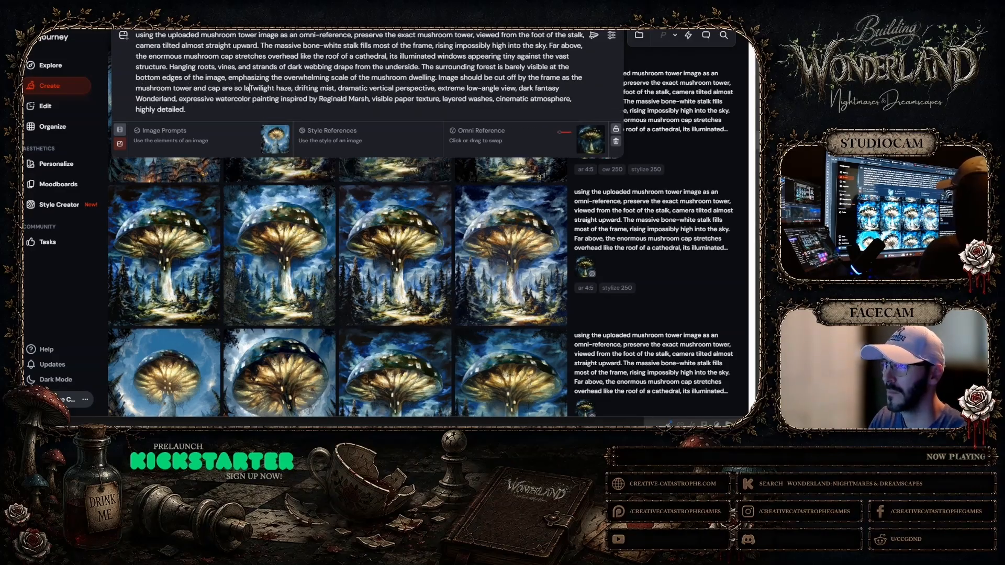
type("rge")
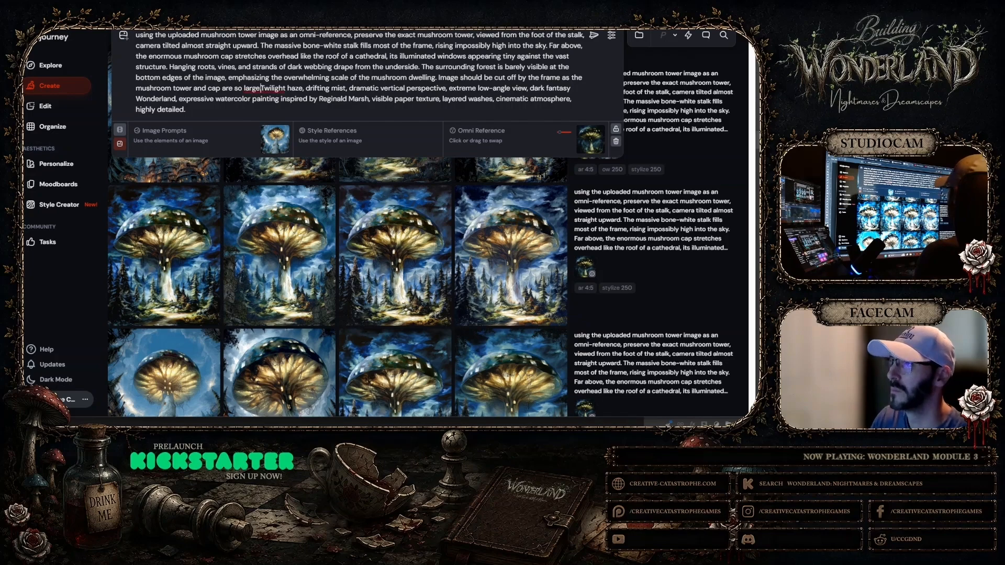
type(" from this ang")
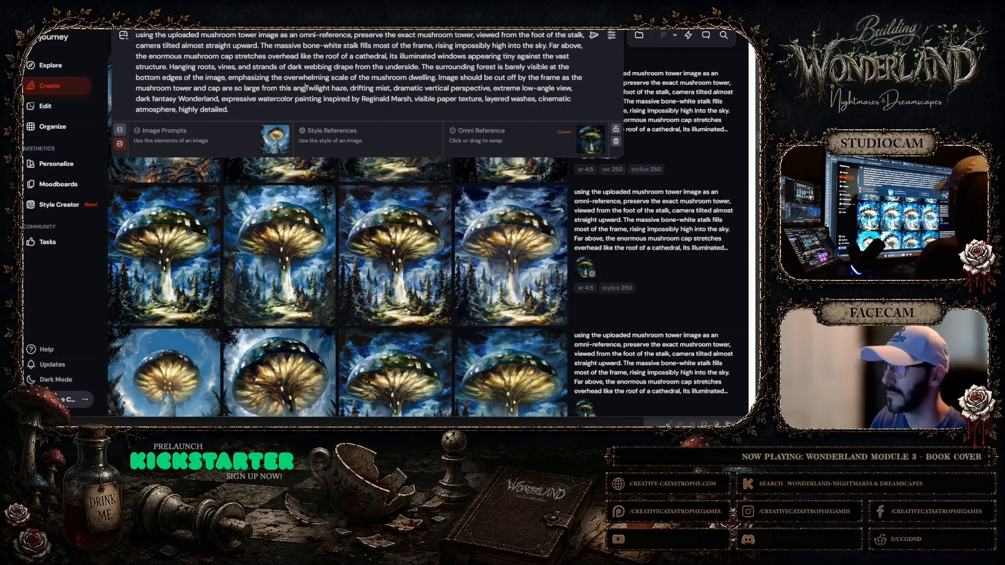
type("le.")
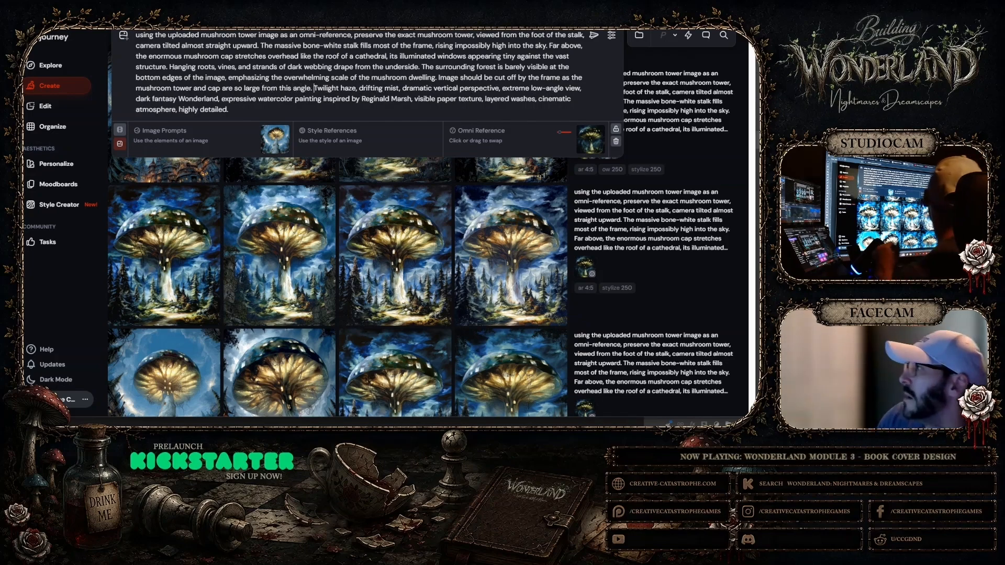
left_click(593, 34)
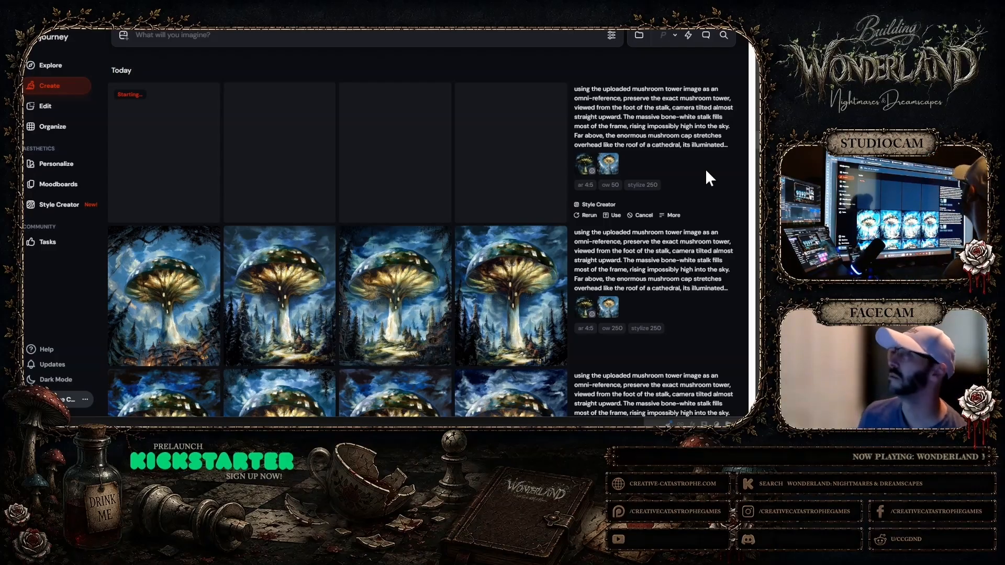
Examine the third mushroom tower image of the new Midjourney batch, including at full size
left_click(369, 441)
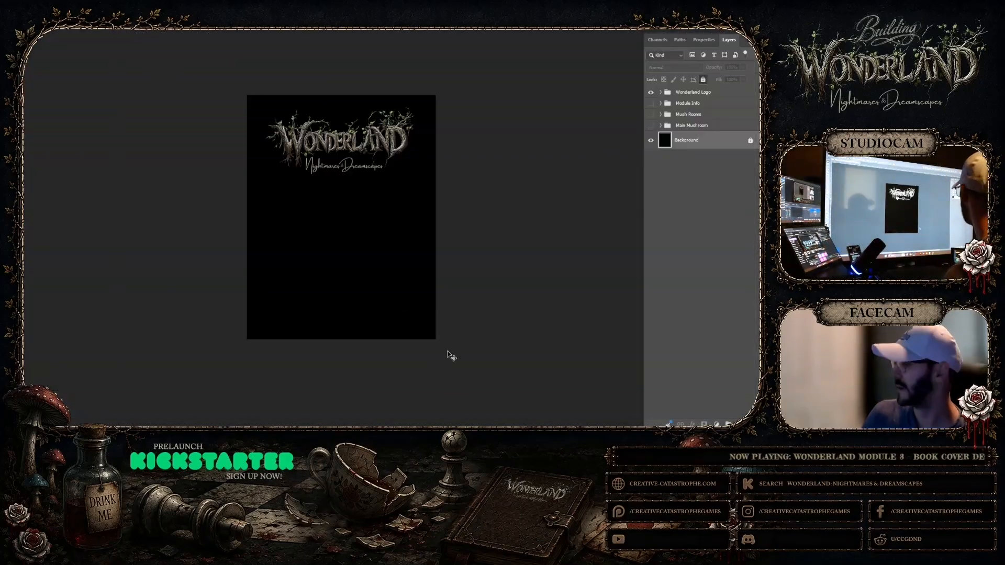
left_click(491, 403)
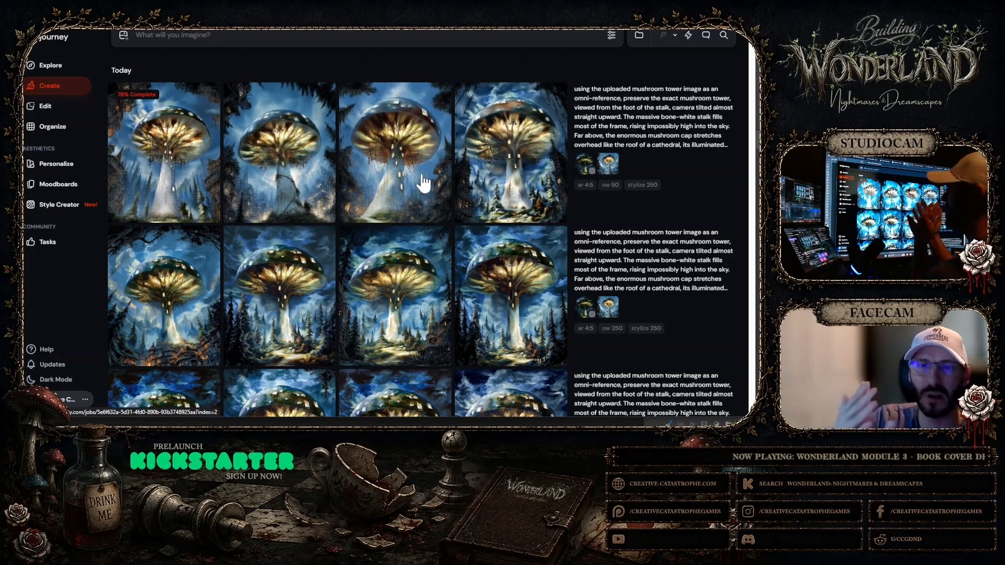
left_click(422, 183)
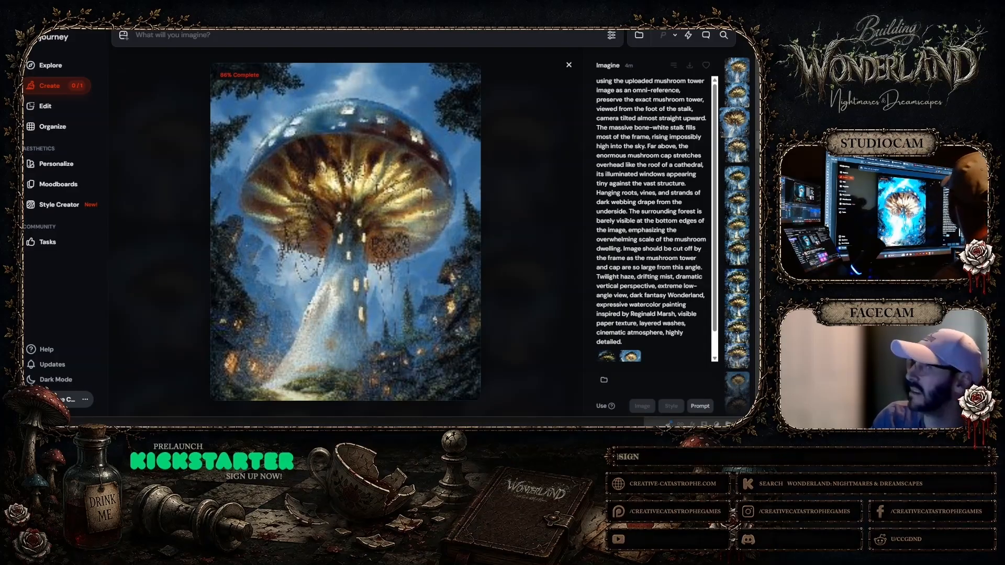
left_click(570, 65)
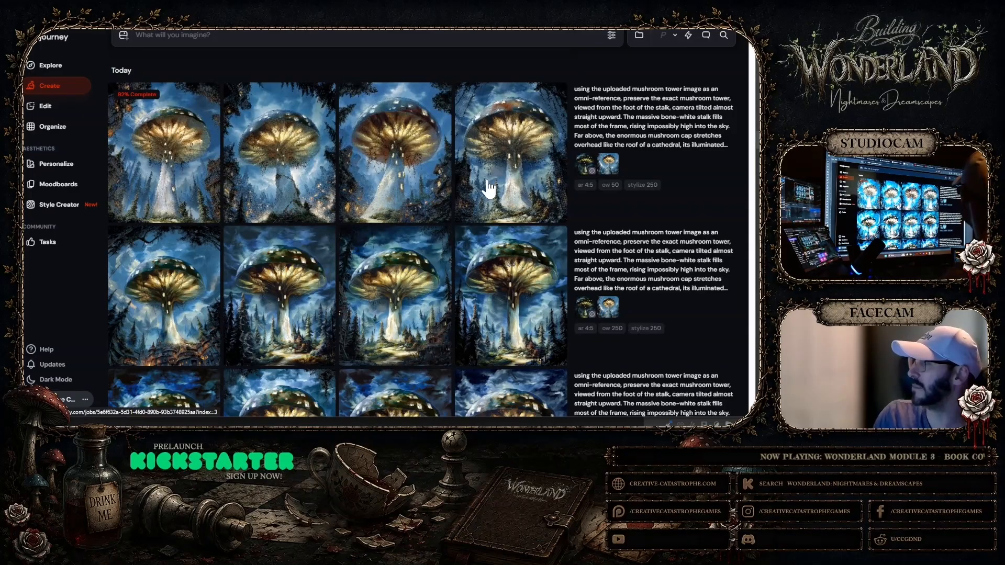
left_click(422, 183)
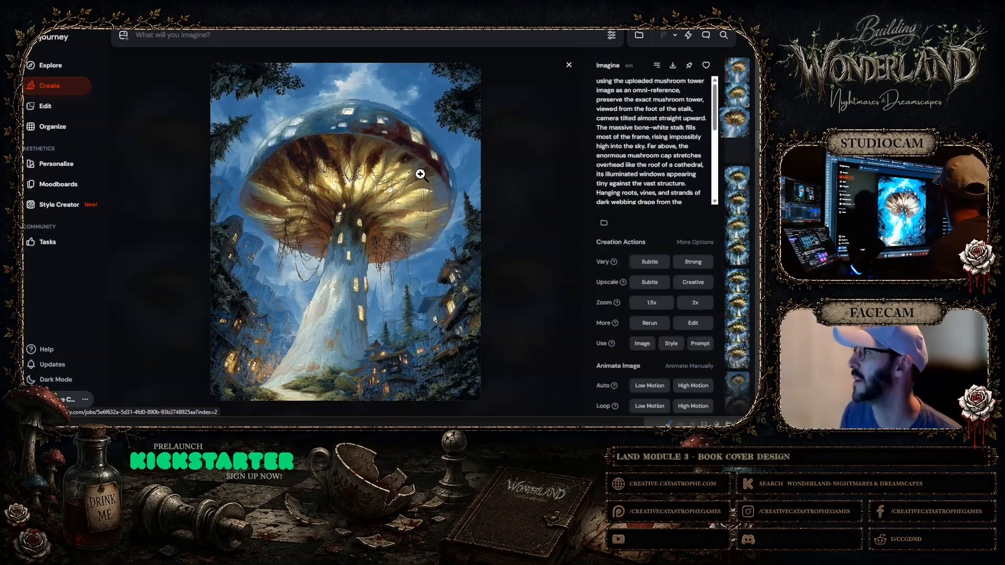
left_click(441, 296)
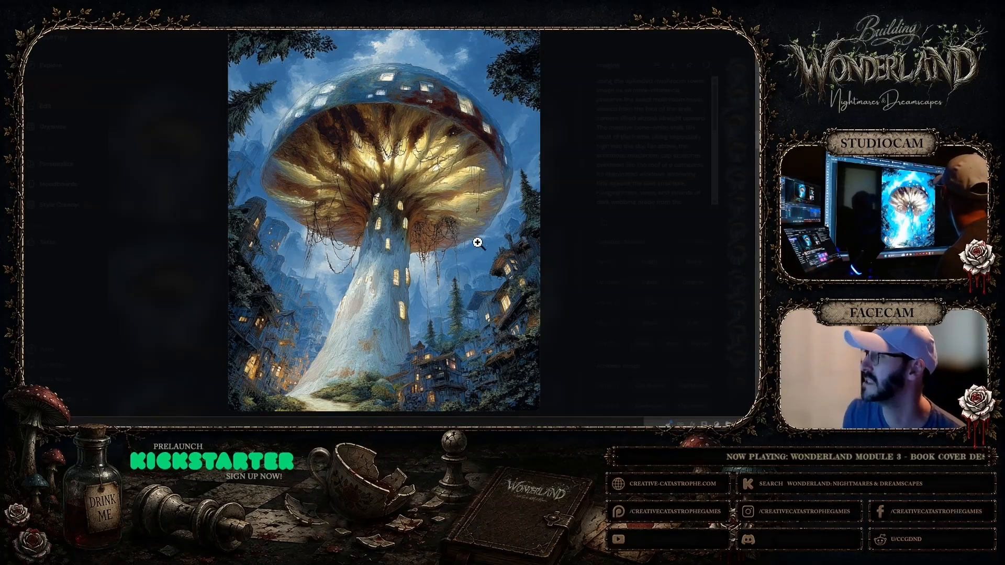
left_click(563, 86)
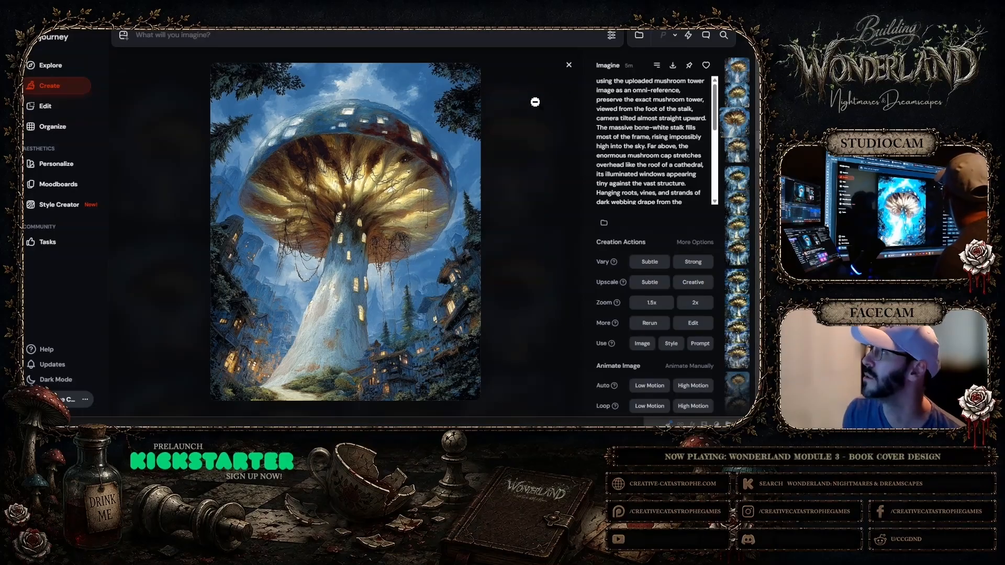